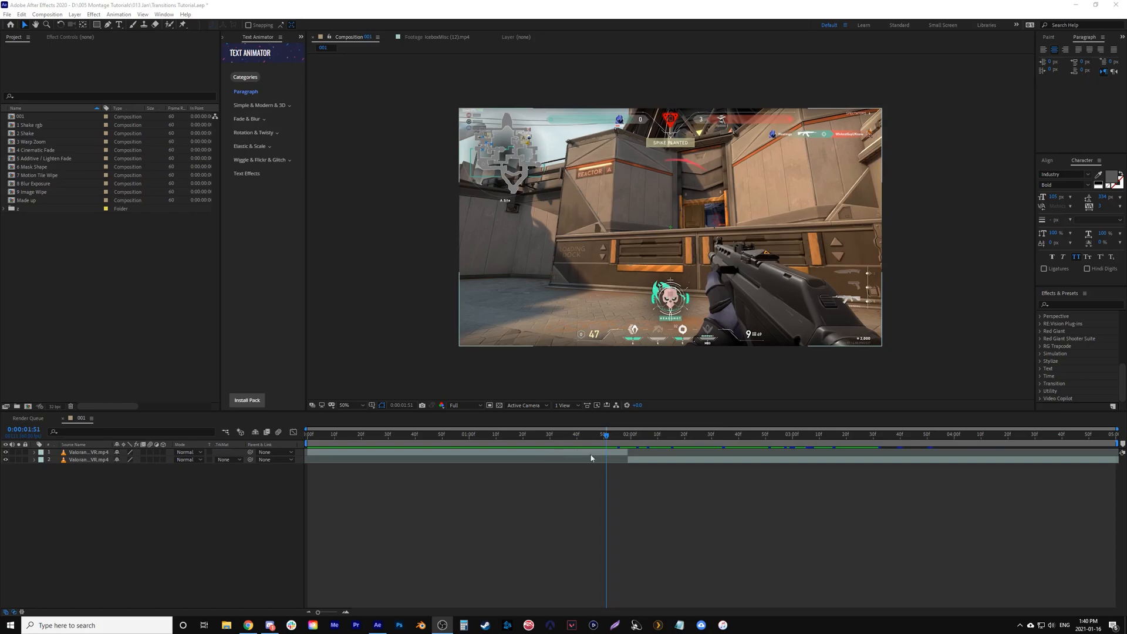
Step: Play and scrub through the cut between the two gameplay clips to review how they join
mouse_move(605, 442)
mouse_down()
mouse_move(697, 443)
mouse_move(524, 443)
mouse_move(597, 446)
mouse_up()
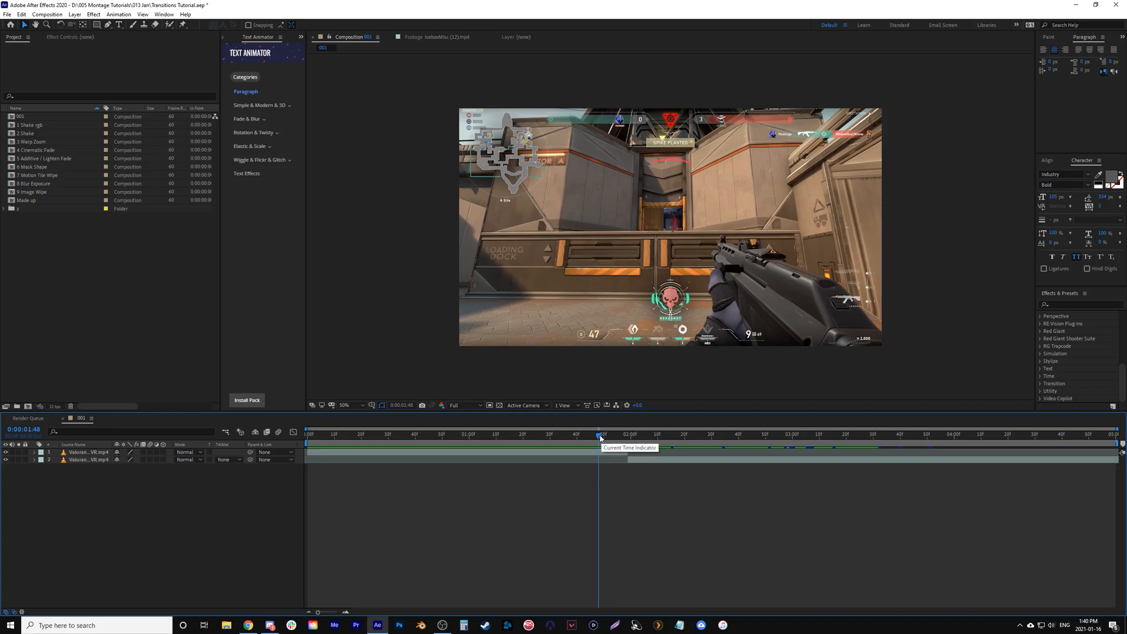
drag(600, 437, 510, 450)
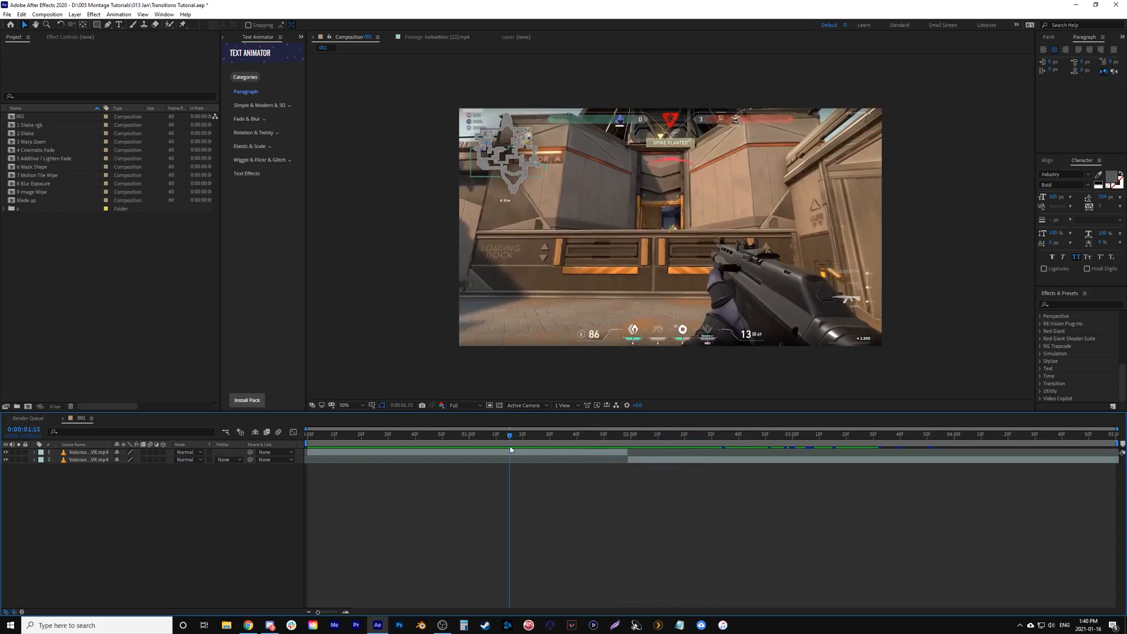
key(space)
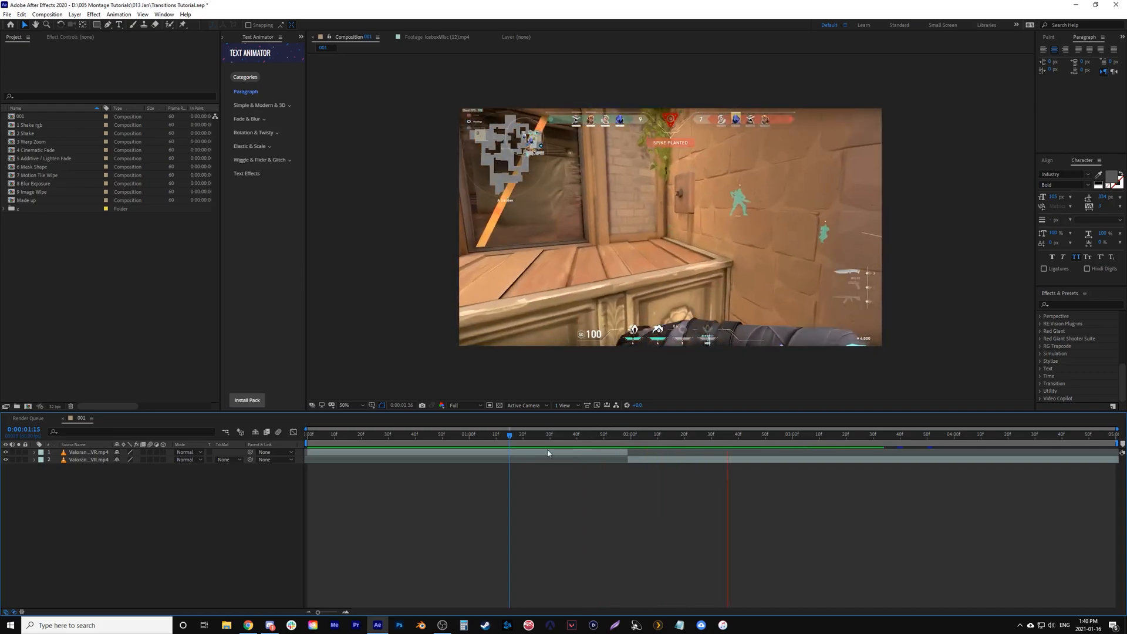
key(space)
click(488, 436)
key(space)
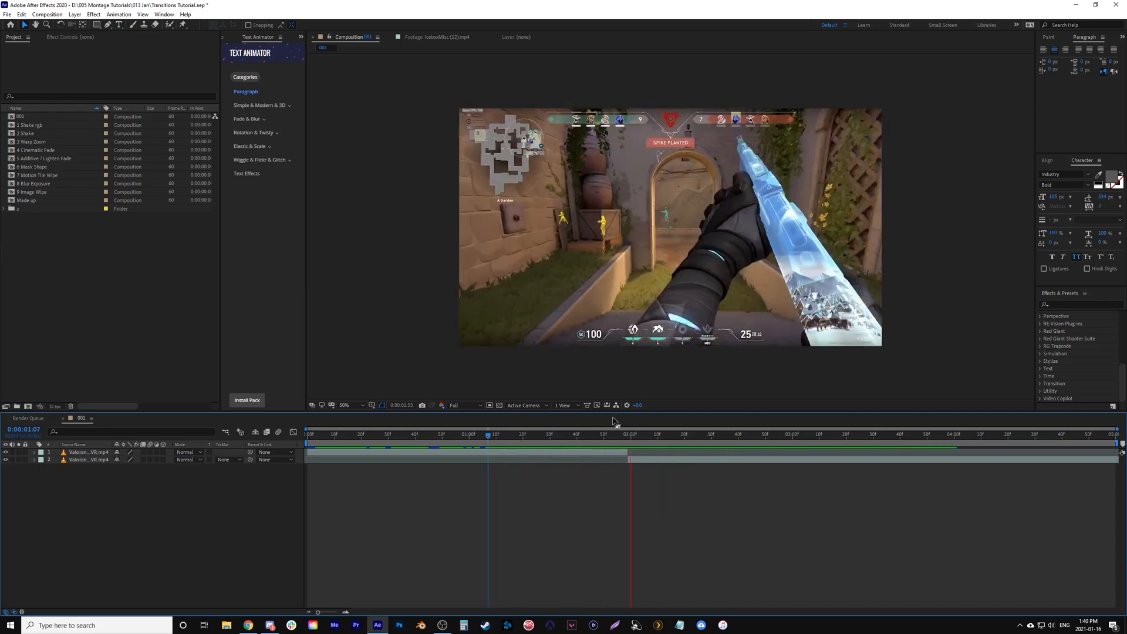
drag(581, 450, 610, 450)
key(space)
click(595, 450)
key(space)
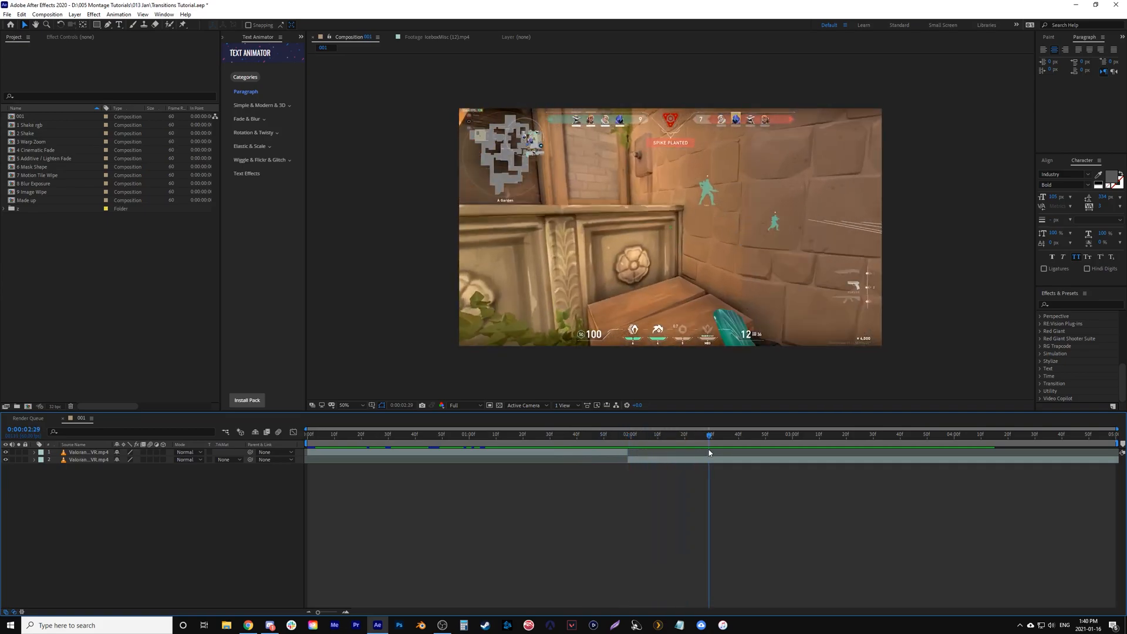
click(526, 447)
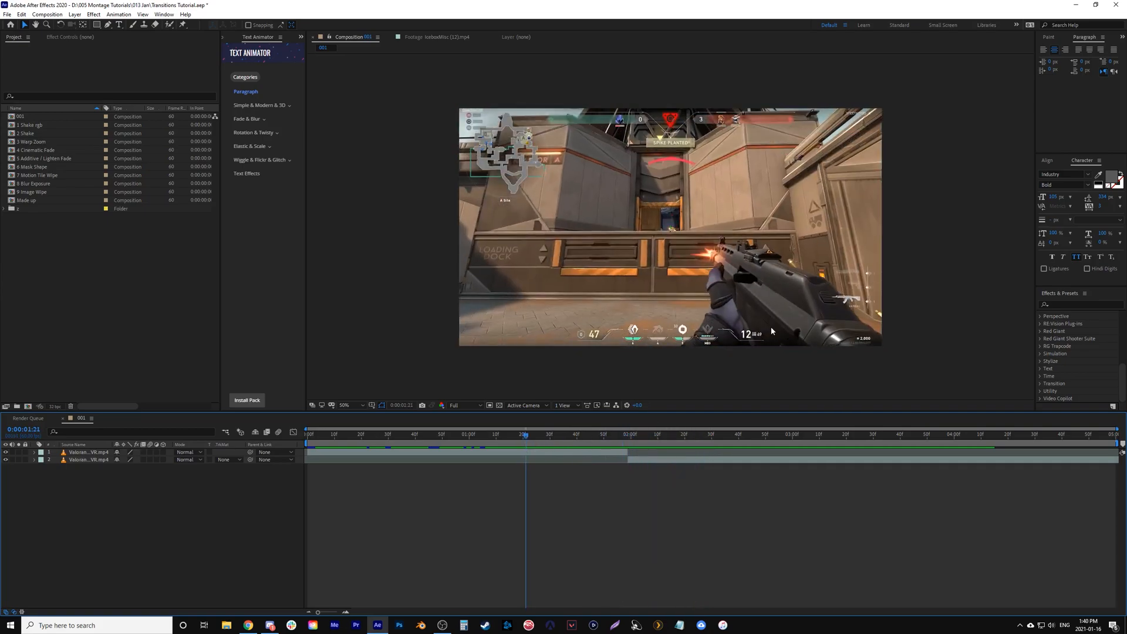
key(space)
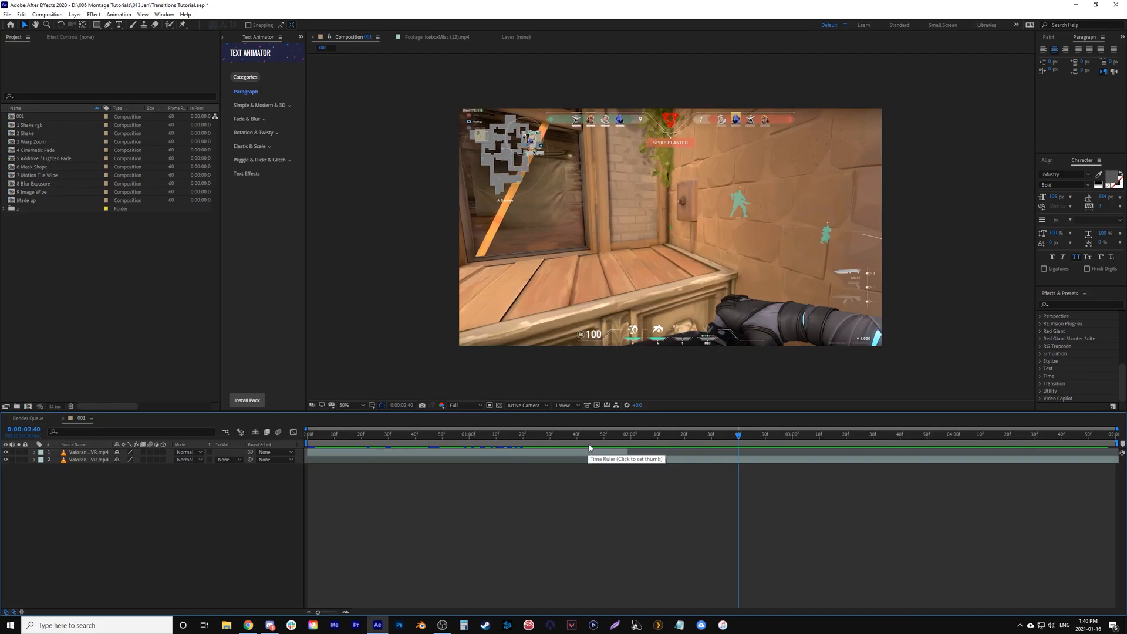
mouse_move(571, 439)
mouse_down()
mouse_move(615, 439)
mouse_move(577, 441)
mouse_up()
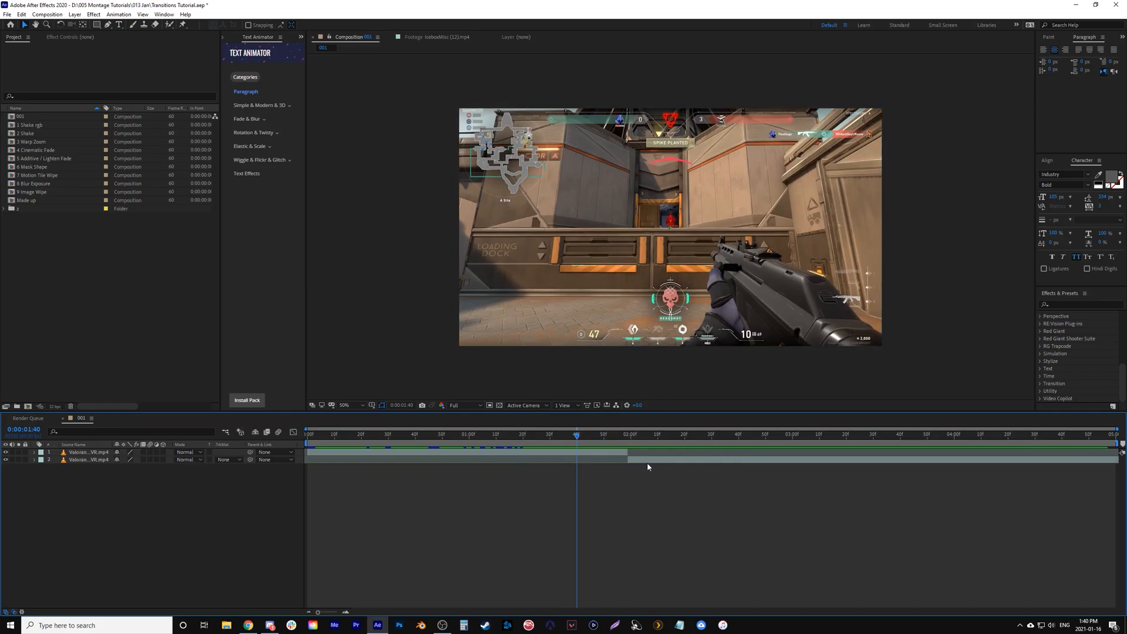
Step: Find the Shift Channels effect by searching for "shift" and apply it to both clips
click(1067, 304)
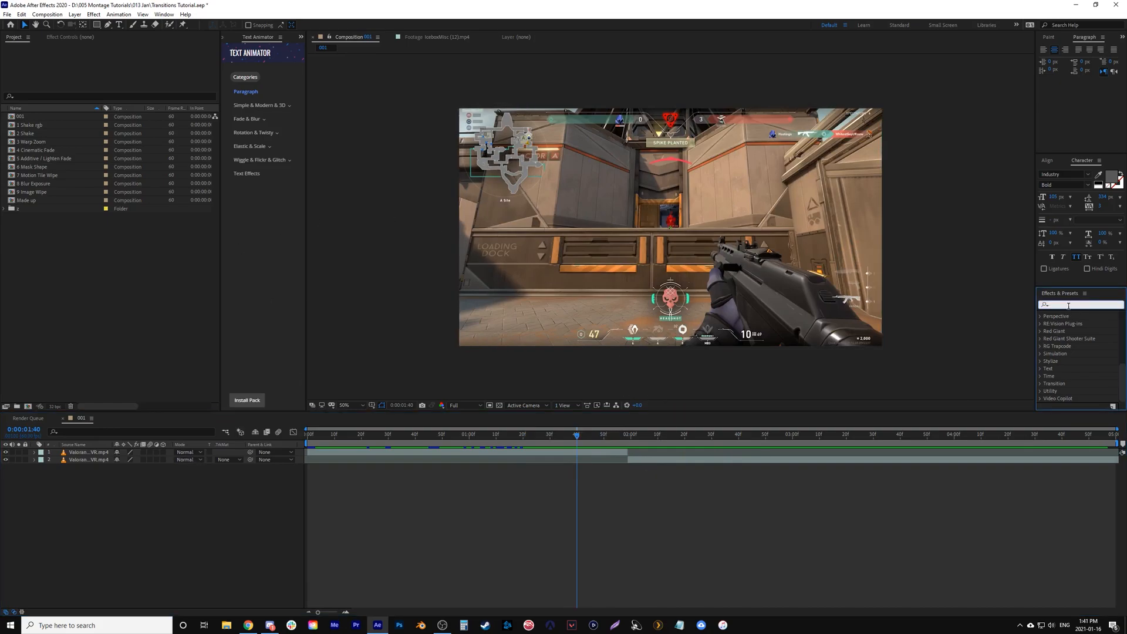
text(shift)
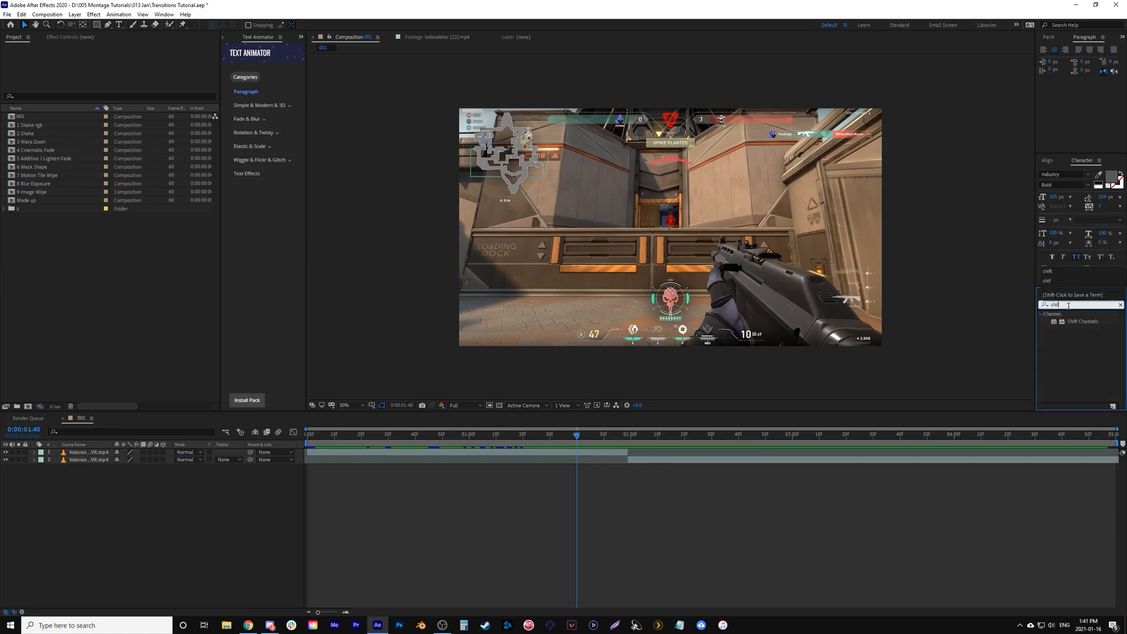
click(1057, 323)
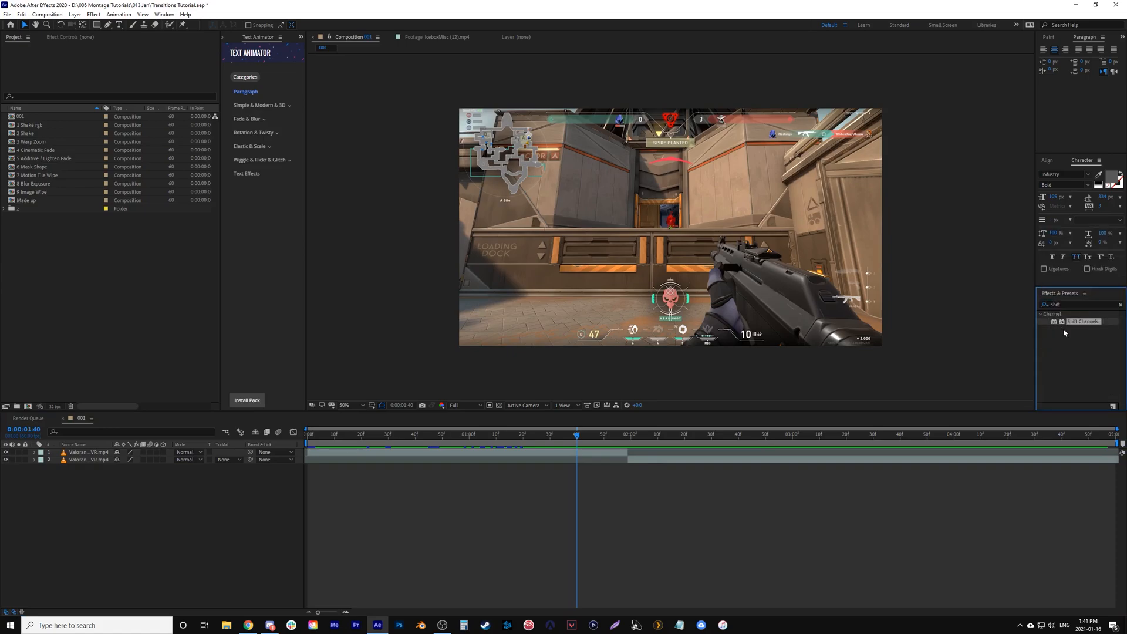
drag(1063, 323, 709, 457)
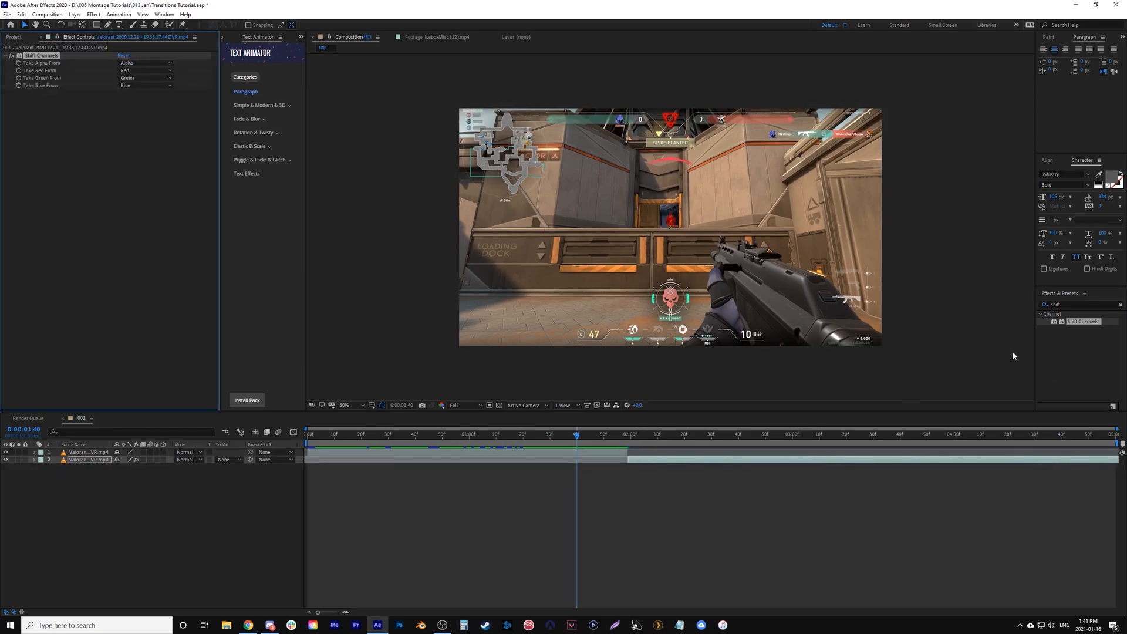
drag(1063, 322, 625, 450)
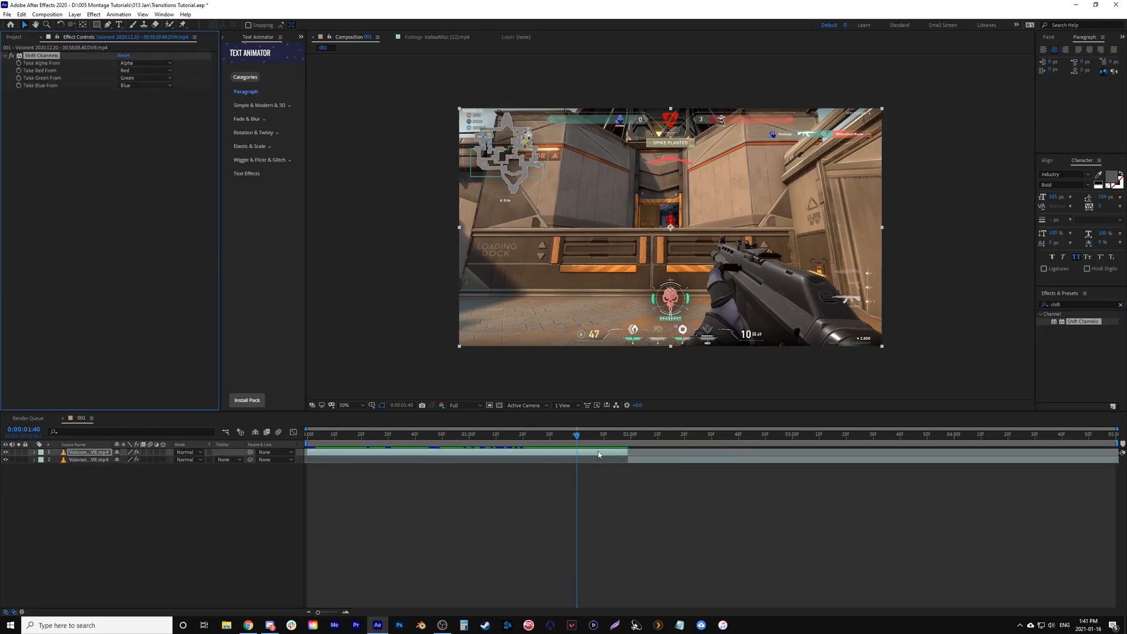
Step: Duplicate each clip twice so that both clips have three stacked copies
click(661, 460)
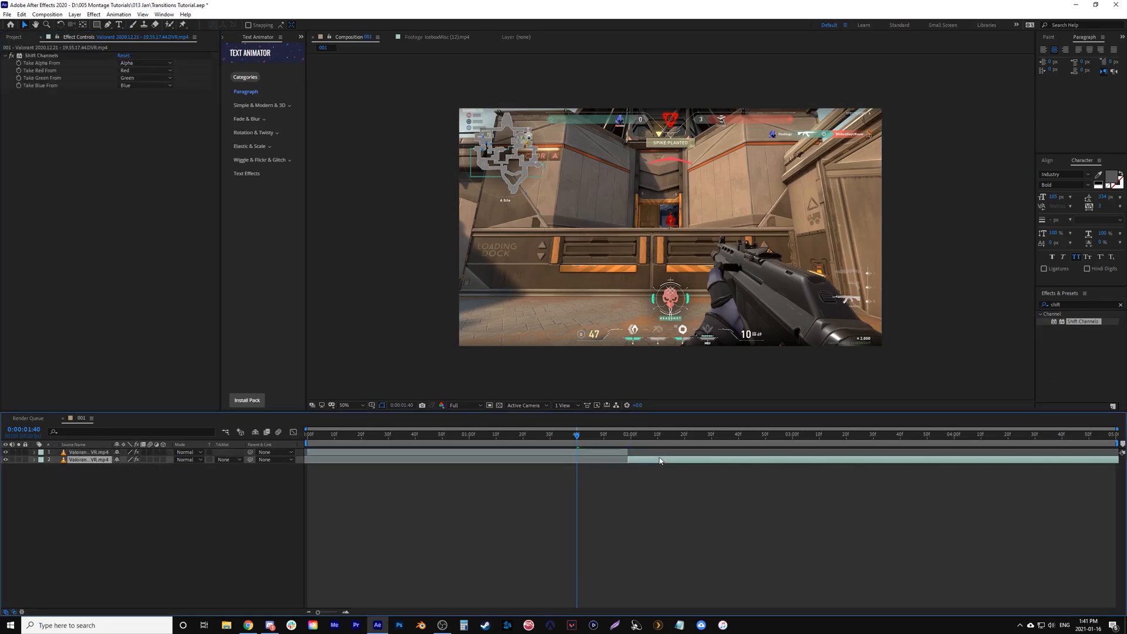
key(ctrl+d)
key(ctrl+d)
click(607, 452)
key(ctrl+d)
key(ctrl+d)
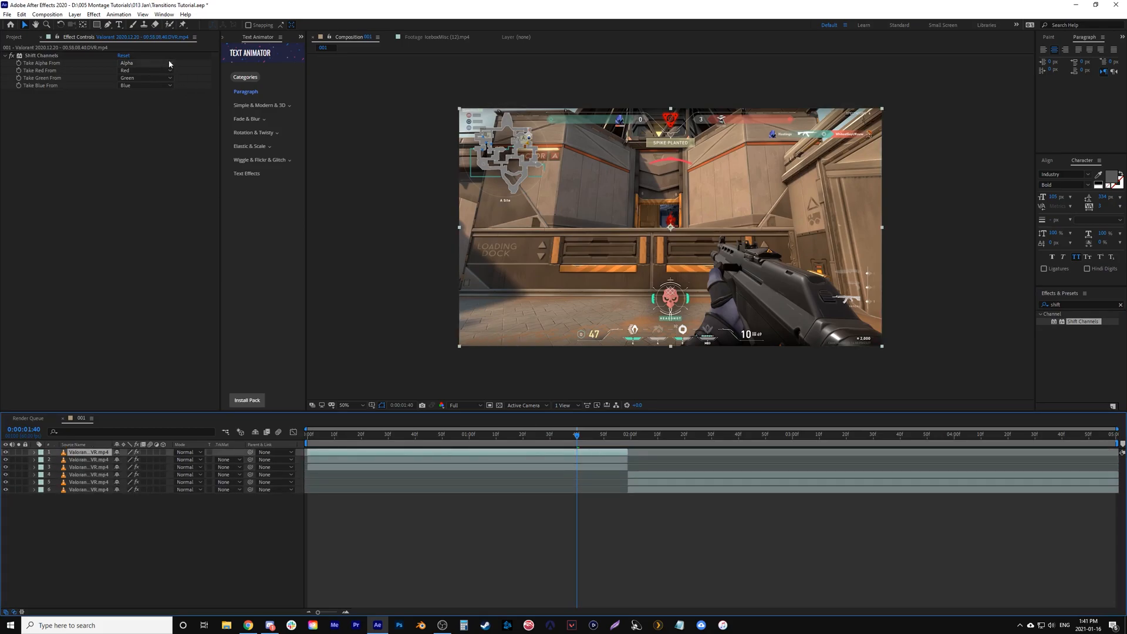
Step: On the first clip's top copy, set Take Green From and Take Blue From to Full Off
click(146, 77)
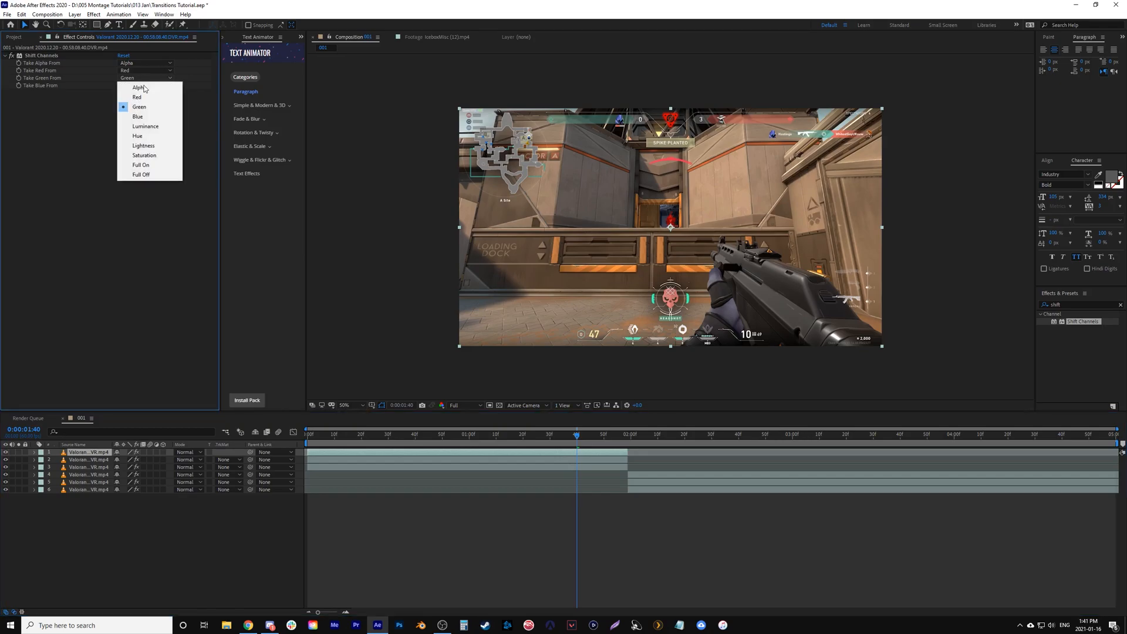
click(142, 174)
click(145, 86)
click(149, 182)
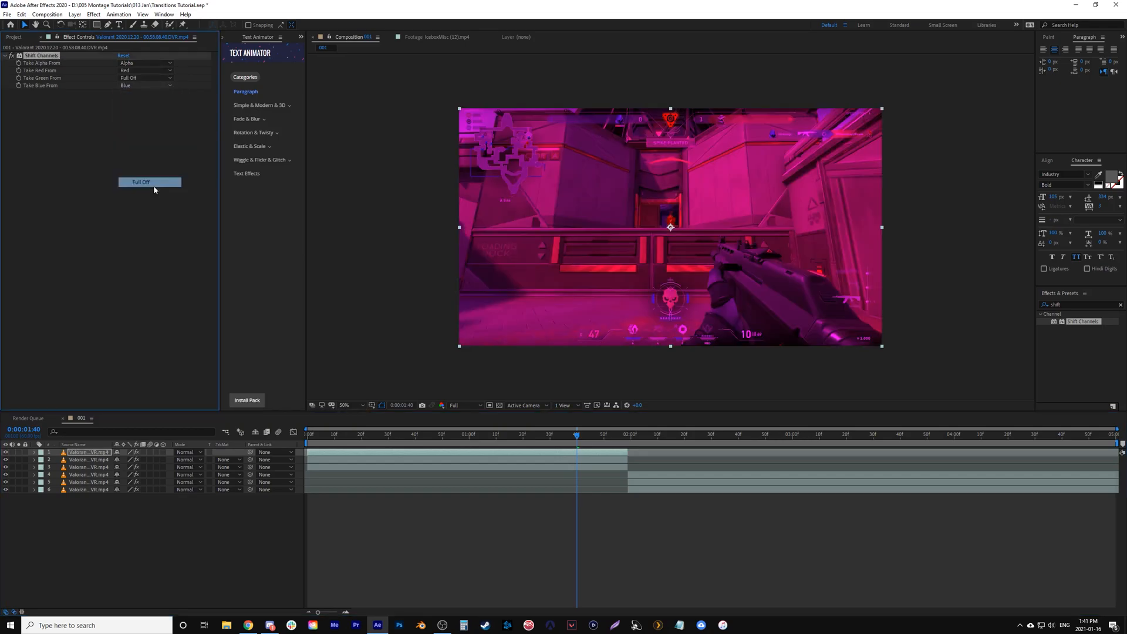
Step: On the first clip's middle copy, set Take Red From and Take Blue From to Full Off
click(594, 459)
click(135, 71)
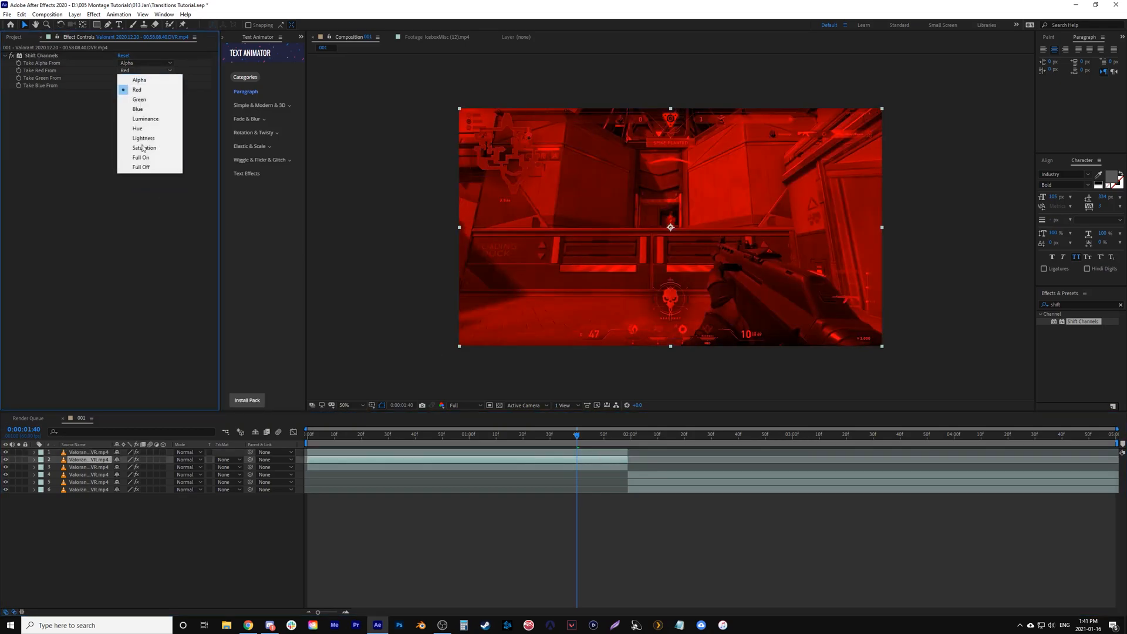
click(141, 169)
click(145, 86)
click(141, 182)
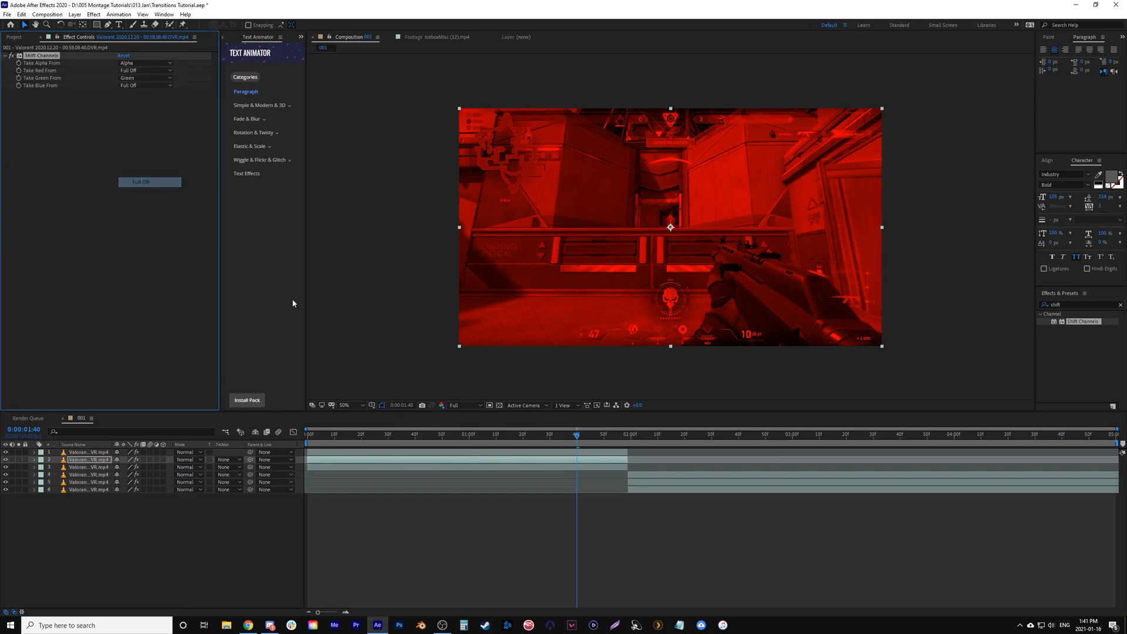
Step: On the first clip's bottom copy, set Take Red From and Take Green From to Full Off
click(568, 466)
click(147, 71)
click(144, 167)
click(147, 78)
click(144, 175)
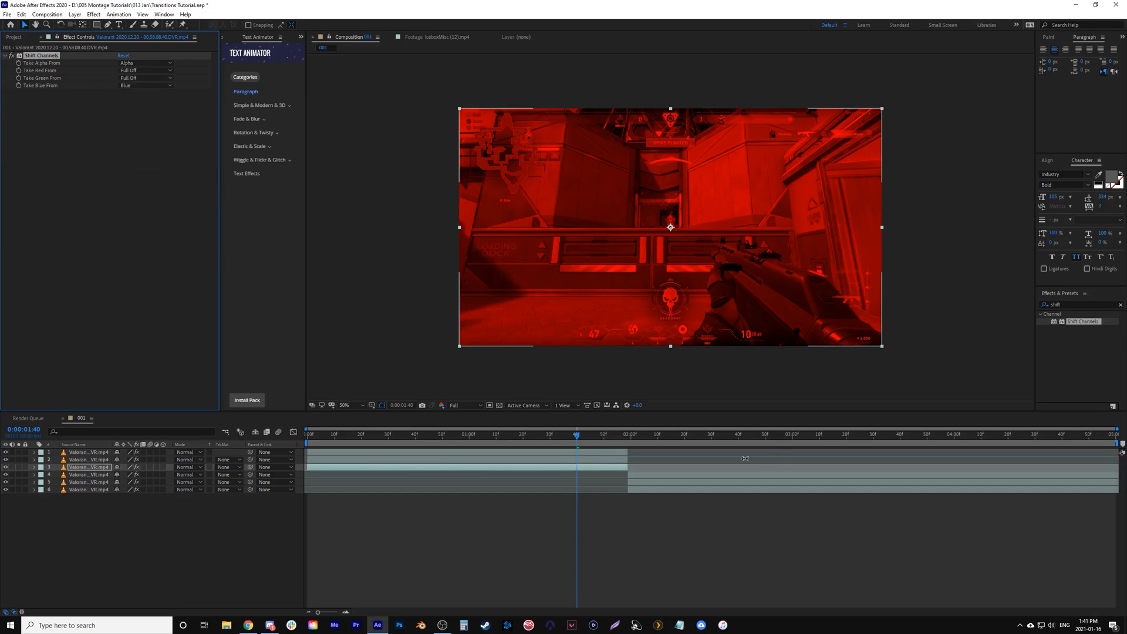
Step: On the second clip's top copy, set Take Green From and Take Blue From to Full Off
click(690, 435)
click(664, 475)
click(132, 78)
click(141, 175)
click(141, 85)
click(140, 182)
Step: Set red and blue to Full Off on the second clip's middle copy, and red and green to Full Off on its bottom copy
click(670, 481)
click(141, 71)
click(140, 167)
click(669, 490)
click(691, 540)
Step: Set the blending mode of the second clip's top and middle copies to Screen
click(649, 481)
ctrl+click(651, 474)
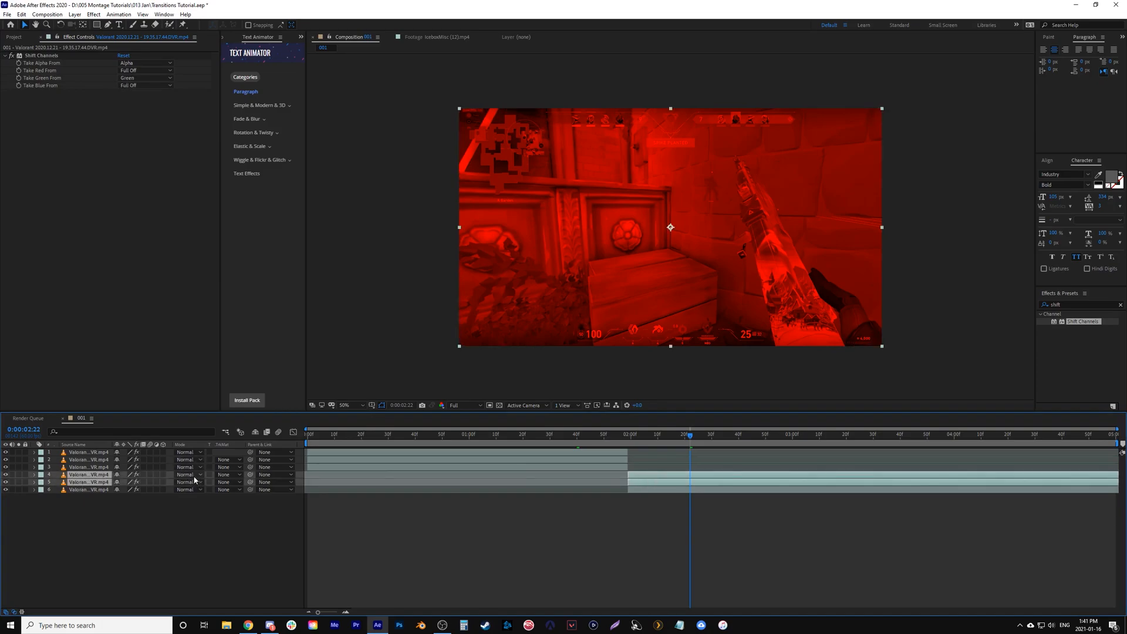
click(194, 474)
click(197, 198)
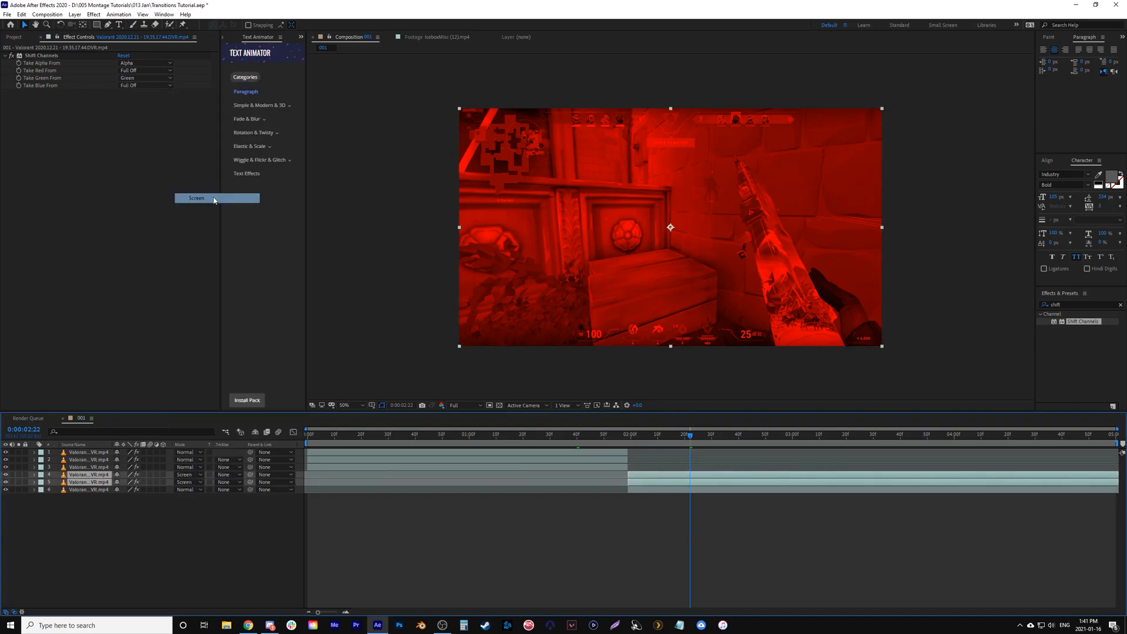
Step: Set the blending mode of the first clip's top and middle copies to Screen
click(555, 435)
click(548, 459)
ctrl+click(548, 452)
click(190, 452)
click(230, 176)
Step: Check the first clip's recombined channels near the cut, toggling the top copy's visibility off and on
drag(555, 435, 617, 437)
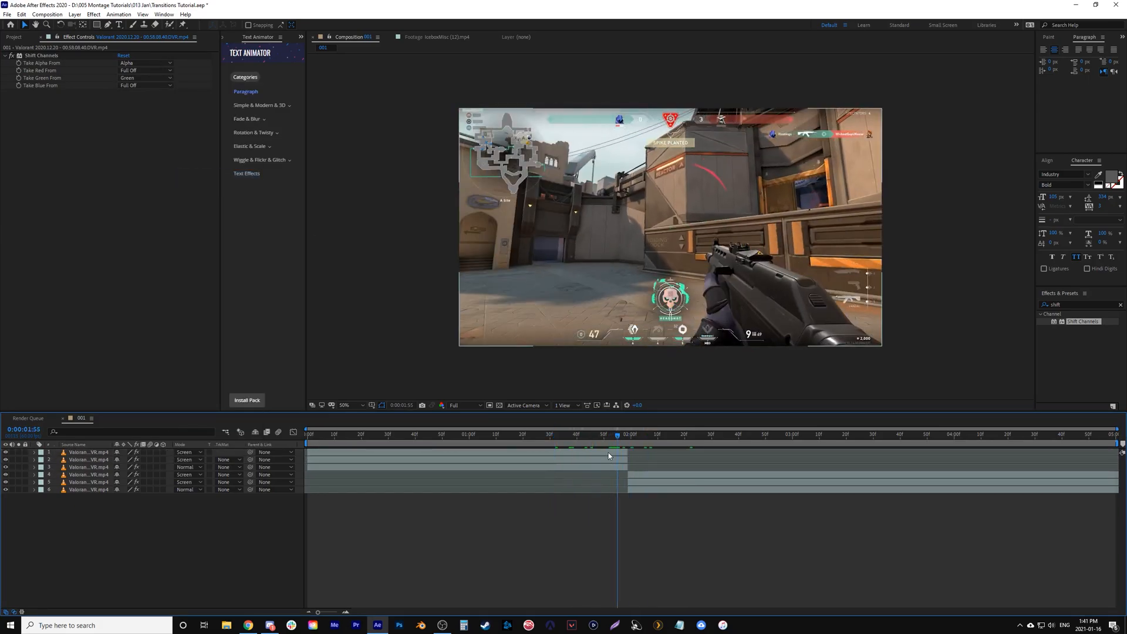
click(608, 453)
click(6, 453)
click(5, 453)
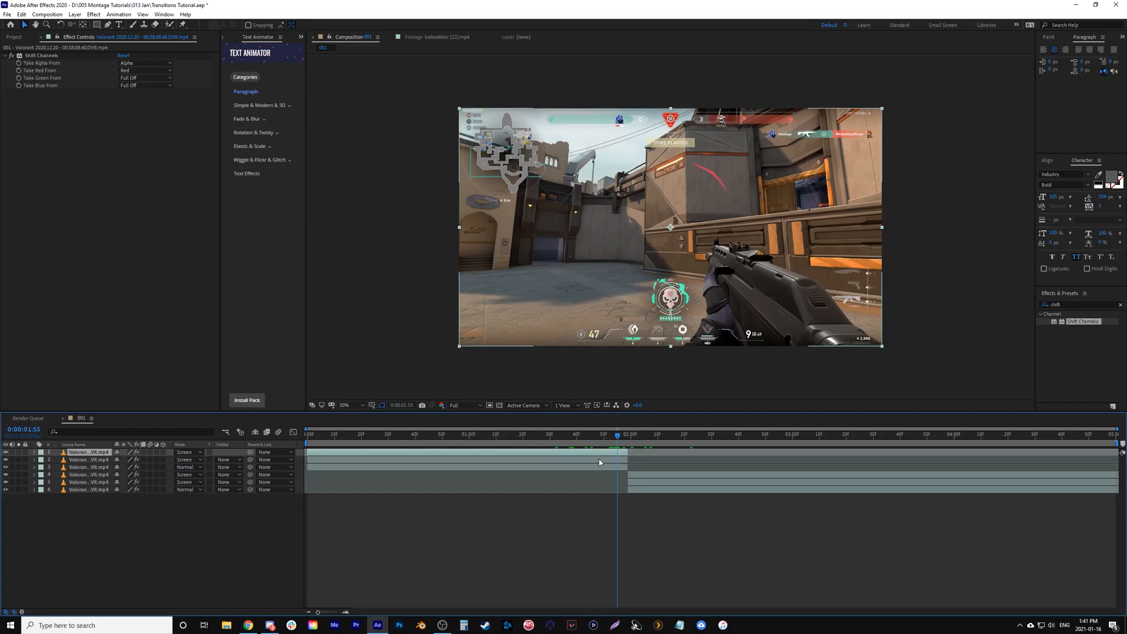
click(616, 461)
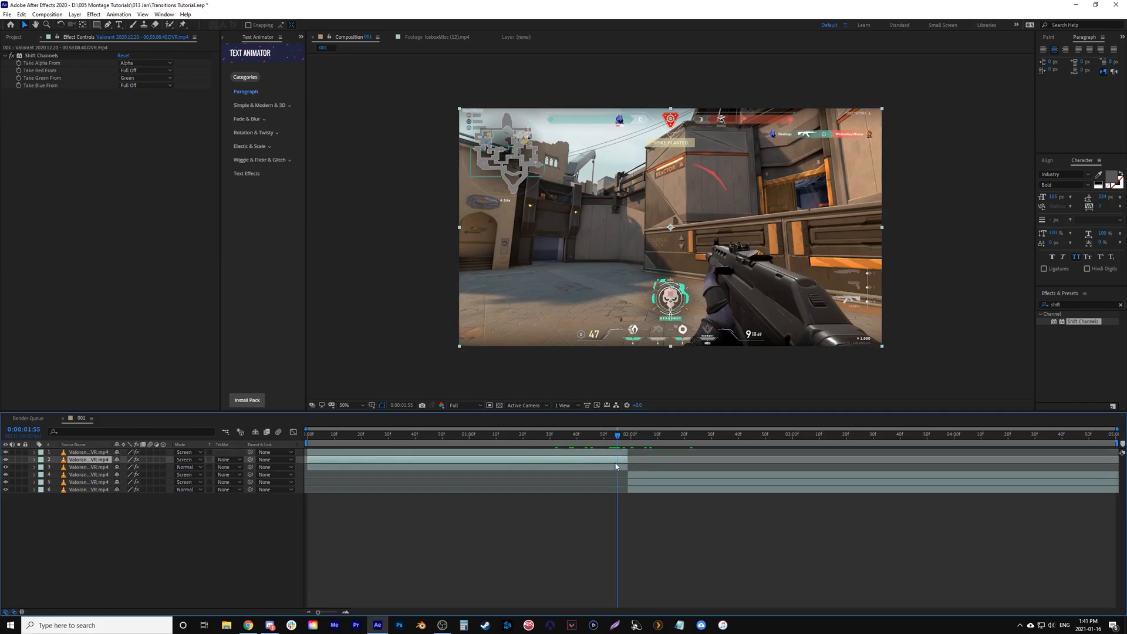
click(684, 535)
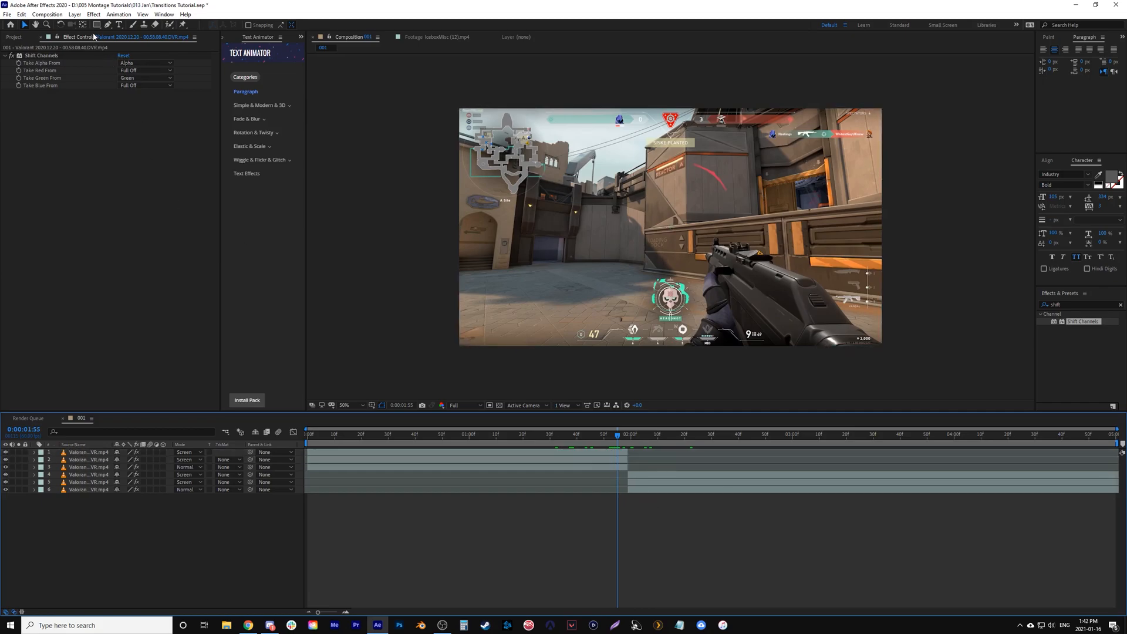
Step: Add an adjustment layer above the clips and rename it Shake
click(74, 14)
mouse_move(100, 32)
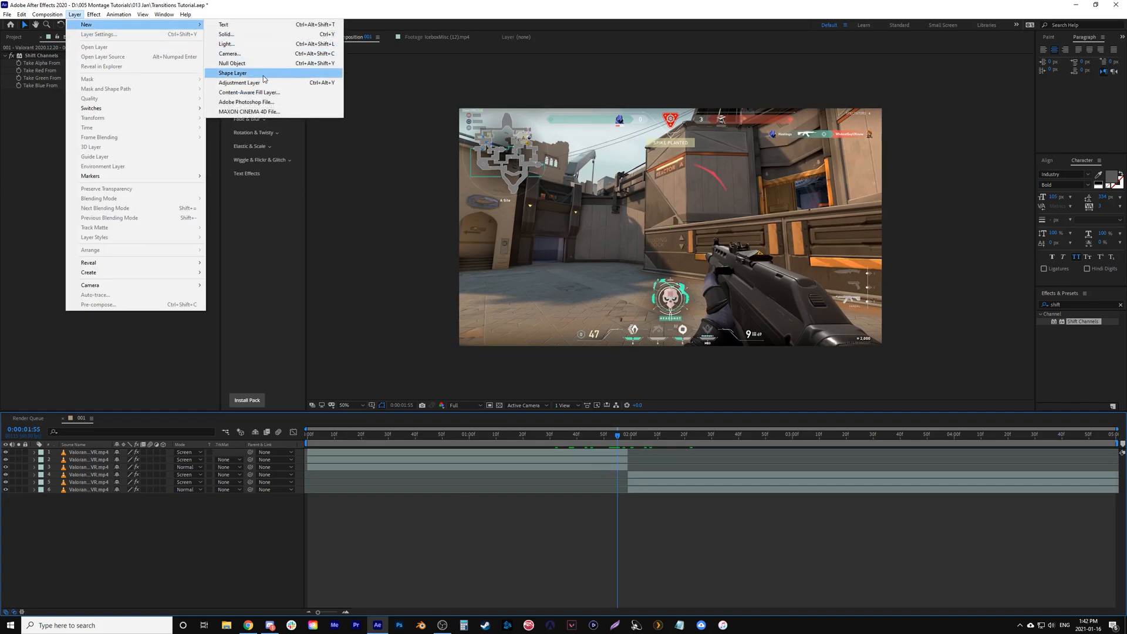
click(240, 82)
click(94, 444)
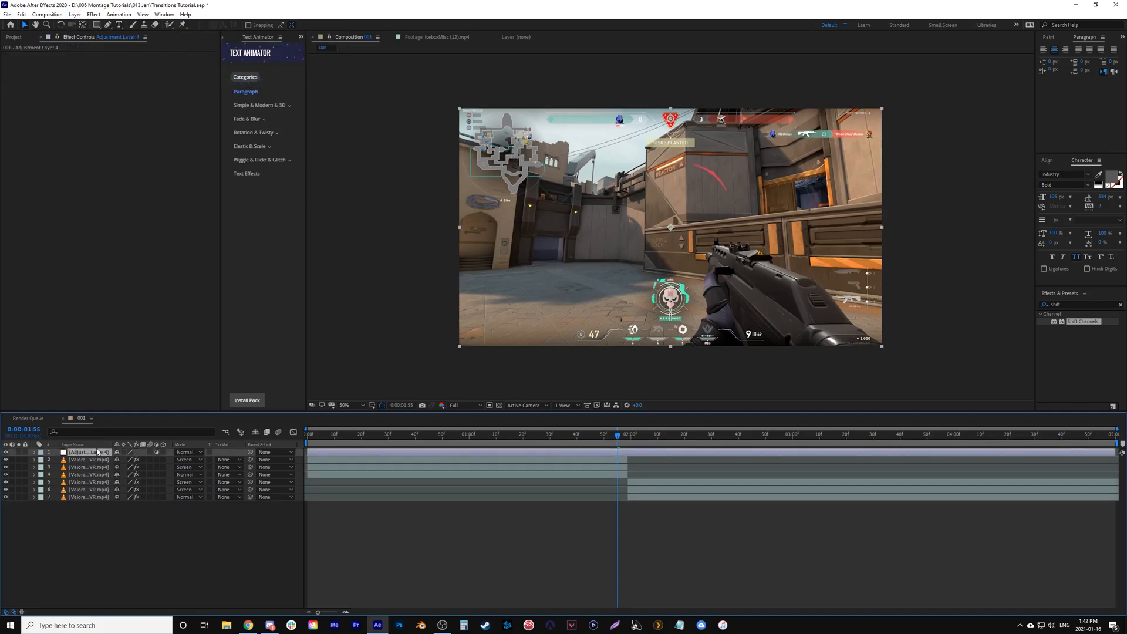
right_click(98, 453)
click(134, 432)
text(Shake)
key(Return)
Step: Move to the cut at 0:00:01:59 and apply the Wiggle - position and Wiggle - rotation presets to the Shake layer
click(625, 437)
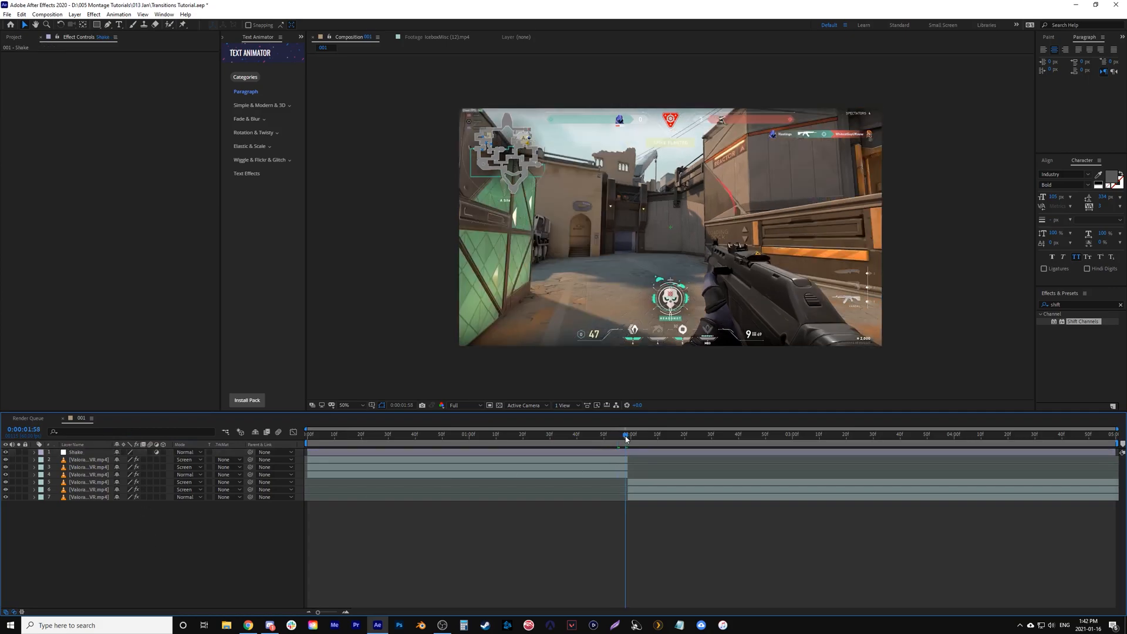
click(629, 437)
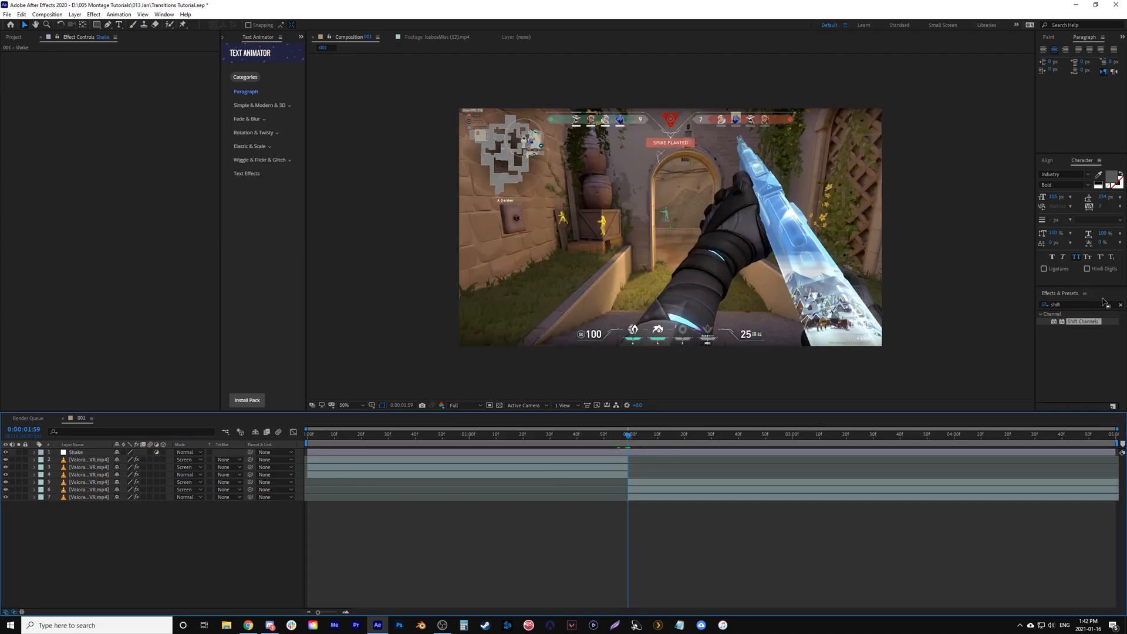
click(1119, 305)
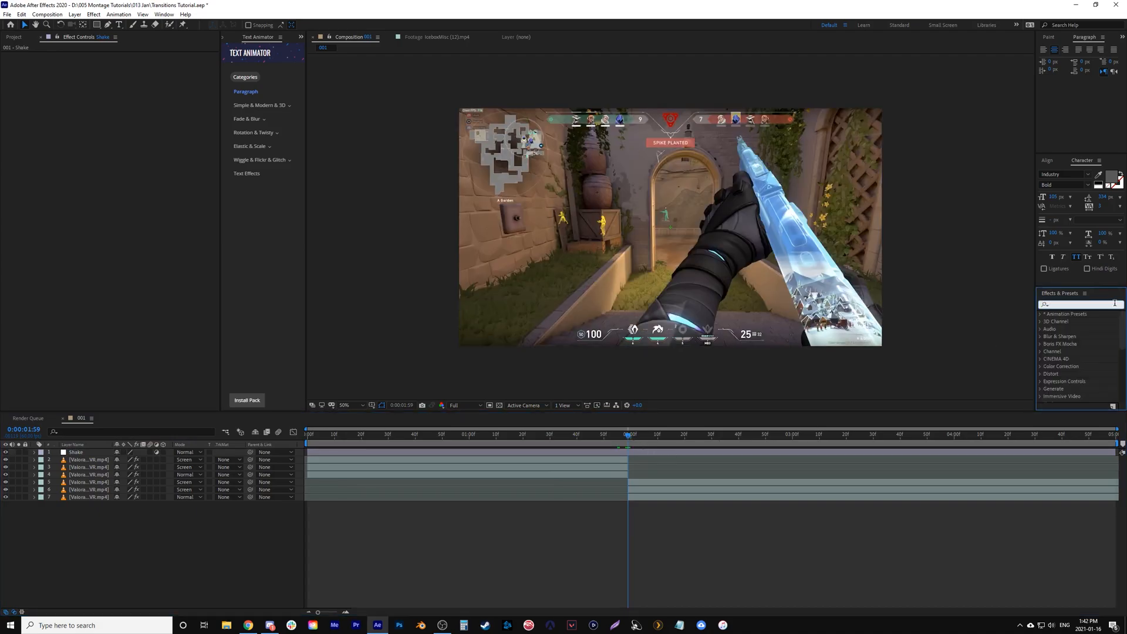
text(wig)
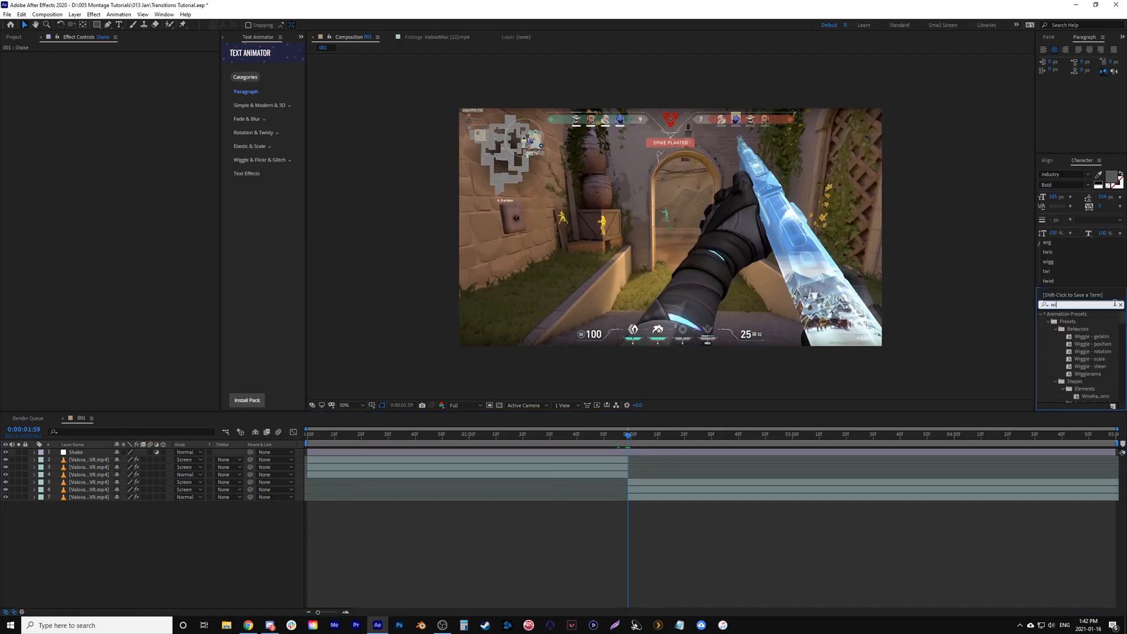
click(1069, 345)
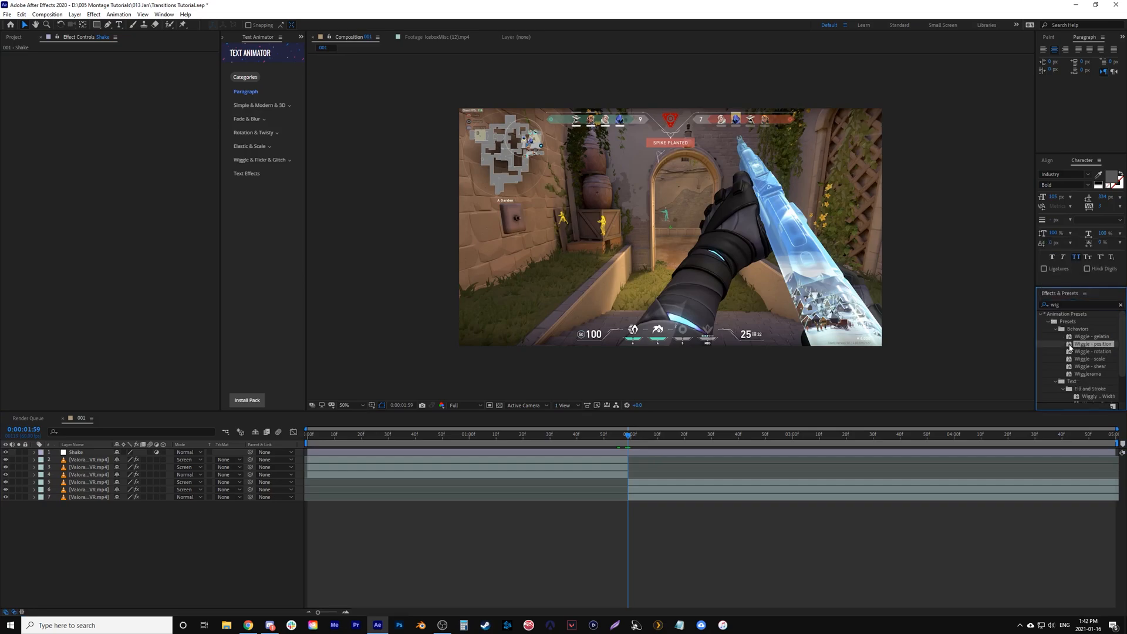
ctrl+click(1070, 352)
drag(1070, 347, 693, 452)
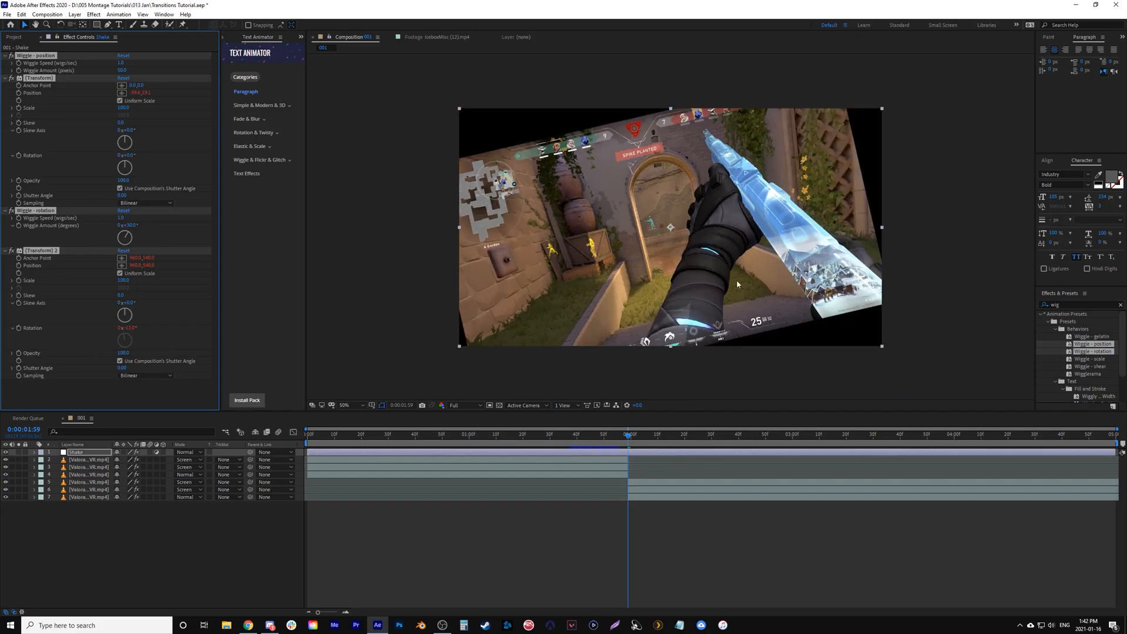
Step: At 0:00:01:55, set the speed and amount of both the position and rotation wiggles on the Shake layer to 0
key(Page_Up)
key(Page_Up)
key(Page_Up)
key(Page_Up)
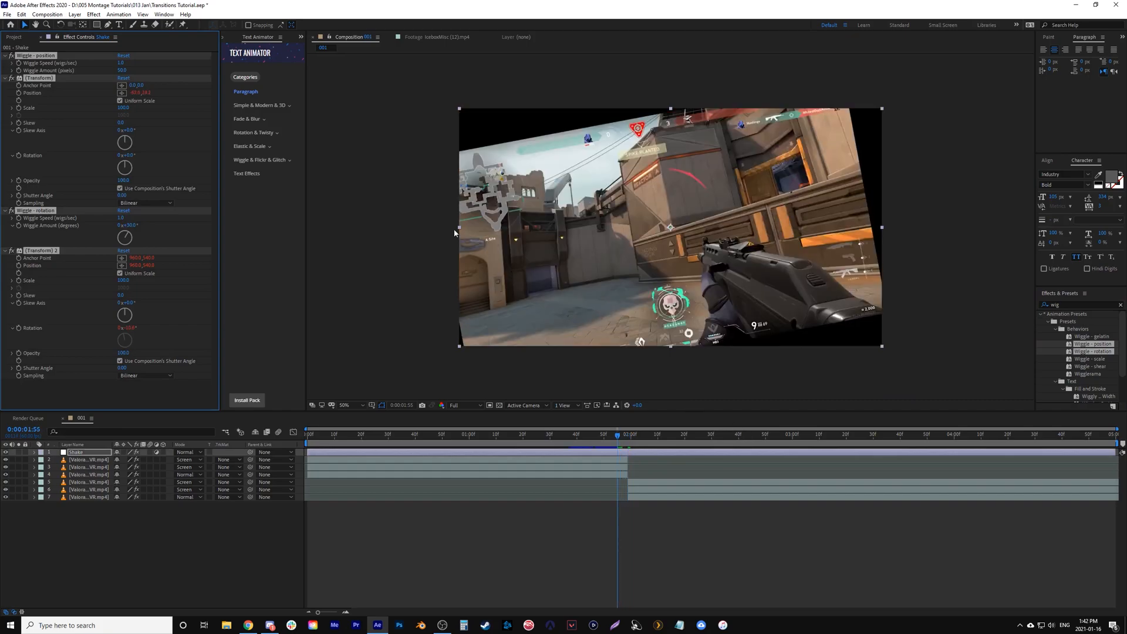
click(160, 74)
click(5, 78)
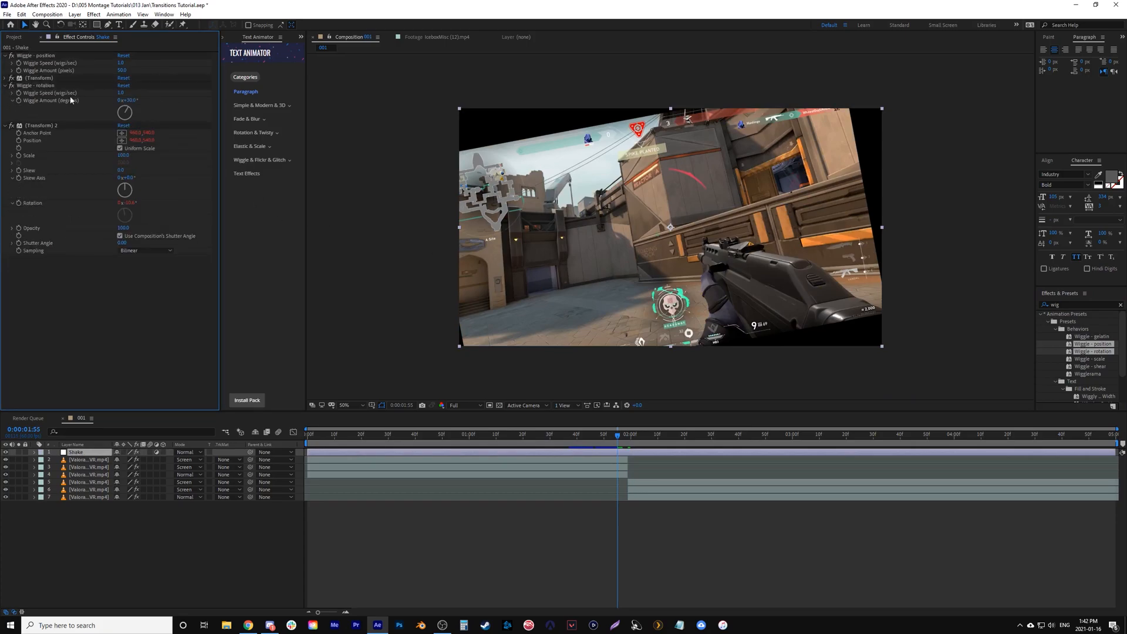
click(121, 63)
text(0)
key(Tab)
text(0)
key(Tab)
text(0)
key(Tab)
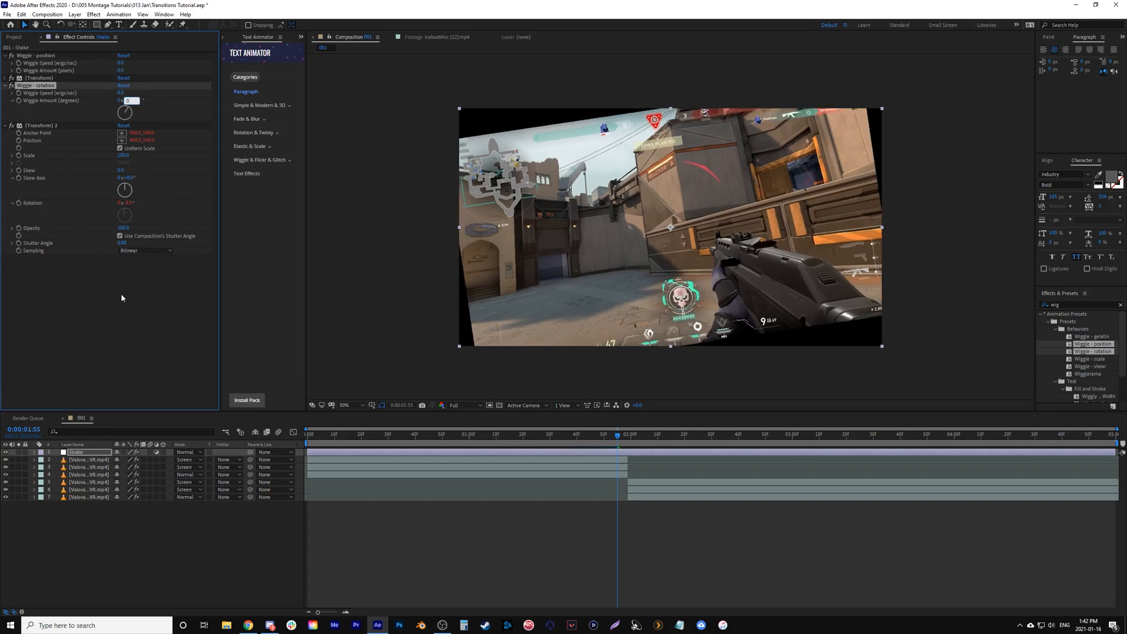
key(Return)
click(4, 125)
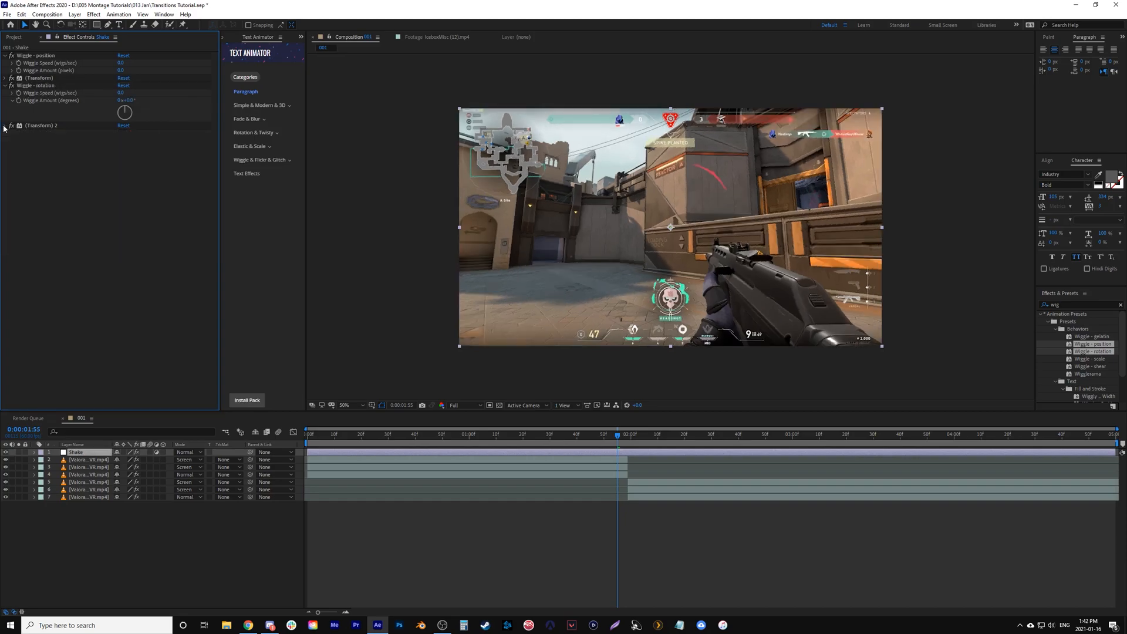
Step: Start keyframing the speed and amount of both wiggles at 0:00:01:55 and reveal the Shake layer's keyframes
click(19, 68)
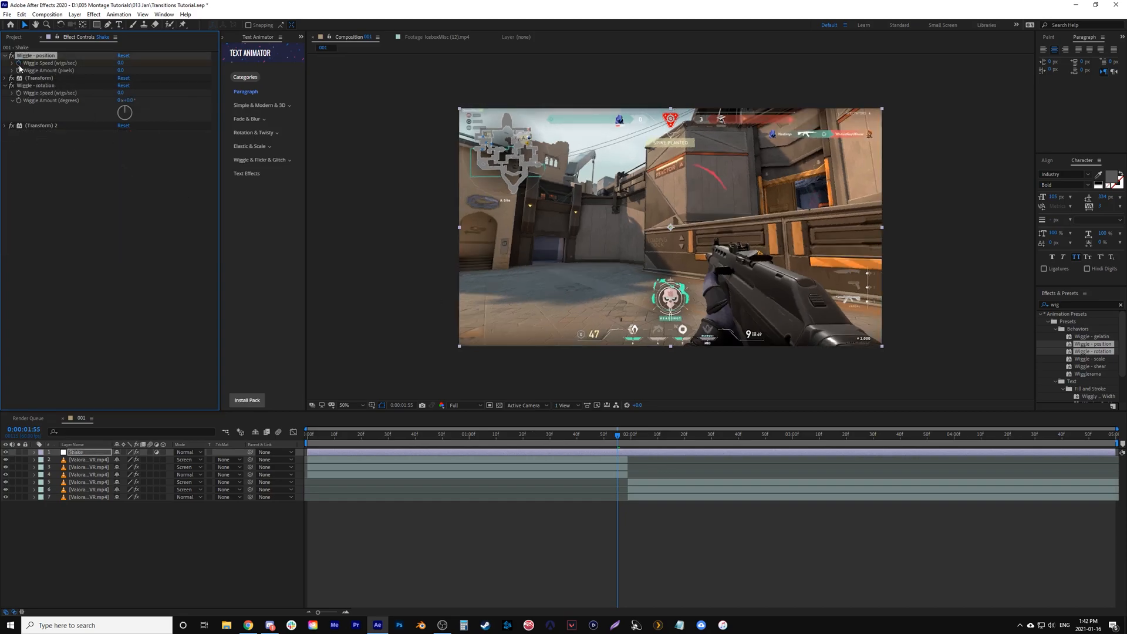
click(19, 101)
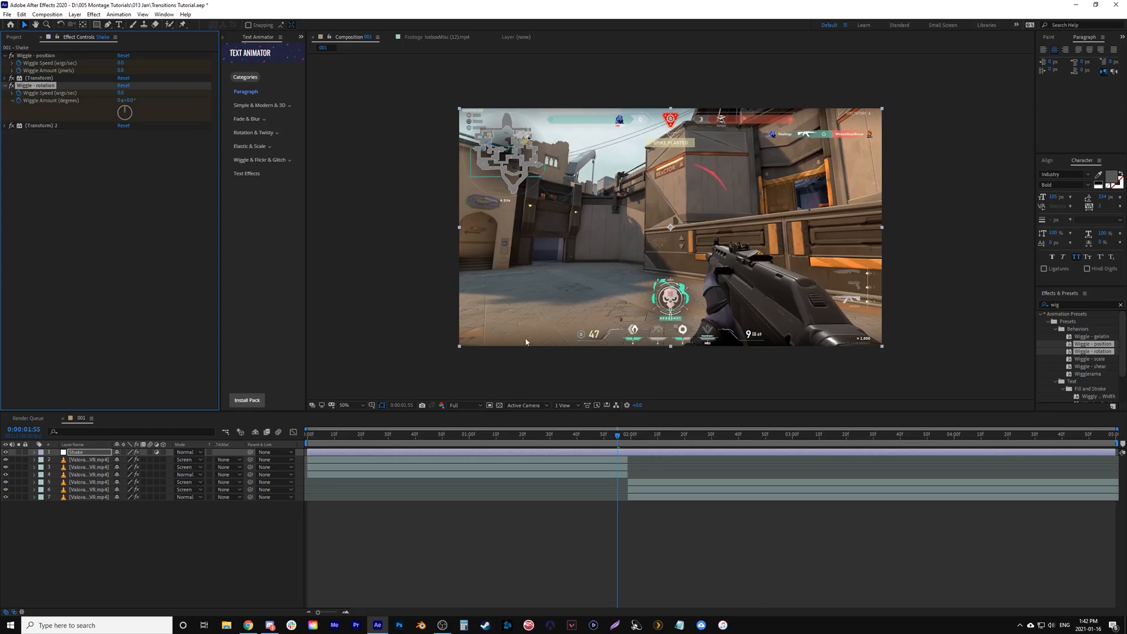
key(u)
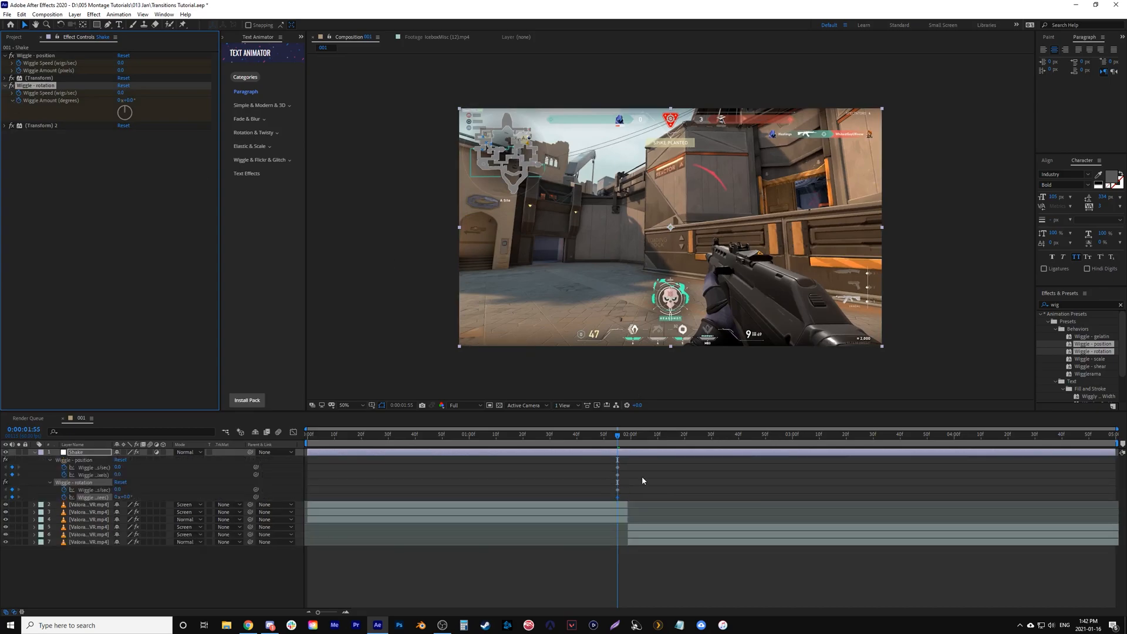
Step: One frame further, at 0:00:01:56, set the position wiggle's speed to 9 and its amount to 20 pixels
key(Page_Down)
click(151, 219)
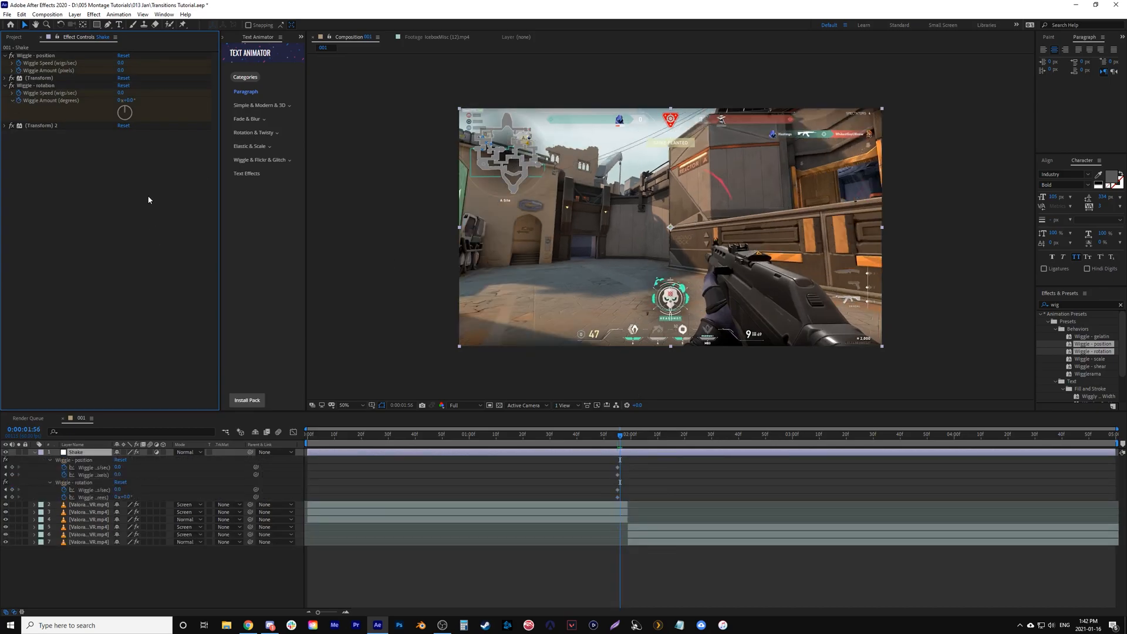
click(121, 62)
text(9)
click(121, 70)
text(20)
key(Return)
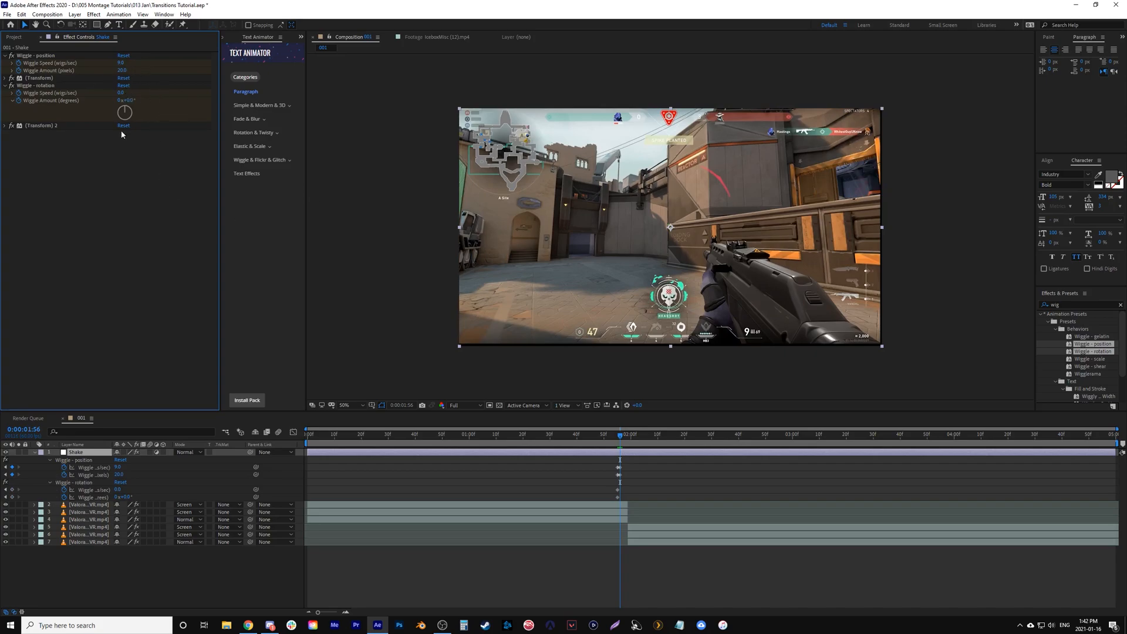
Step: Set the rotation wiggle's speed to 2 and its amount to 2 degrees at 0:00:01:56
click(121, 94)
text(2)
click(130, 101)
text(2)
click(182, 192)
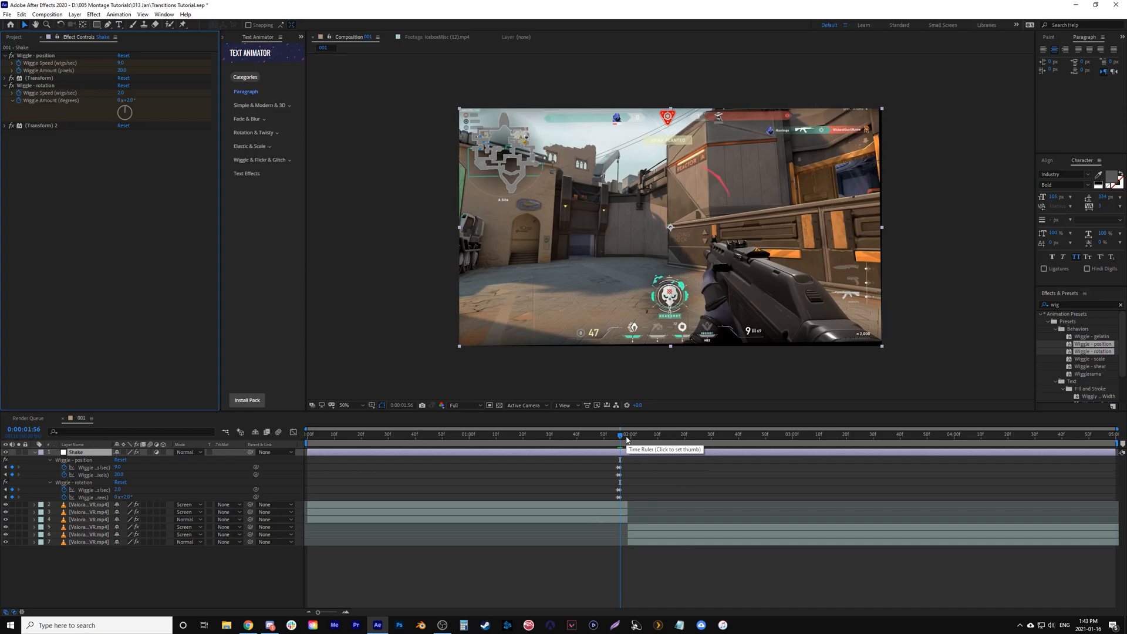
Step: Add keyframes holding the current values of all four wiggle properties at 0:00:02:05
key(shift+Page_Down)
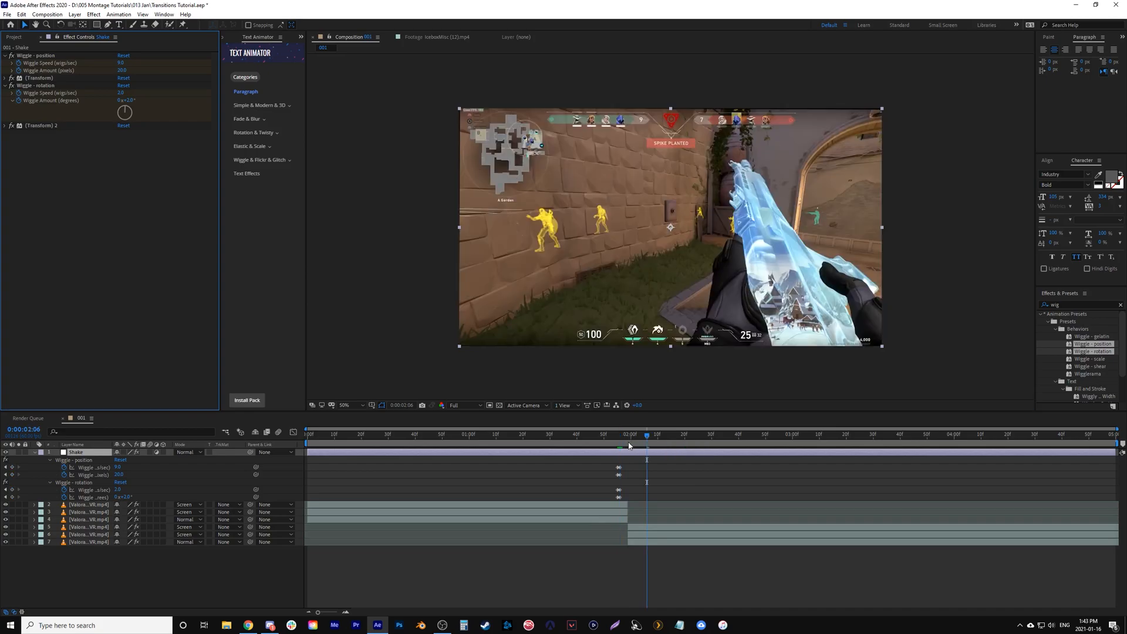
key(Page_Up)
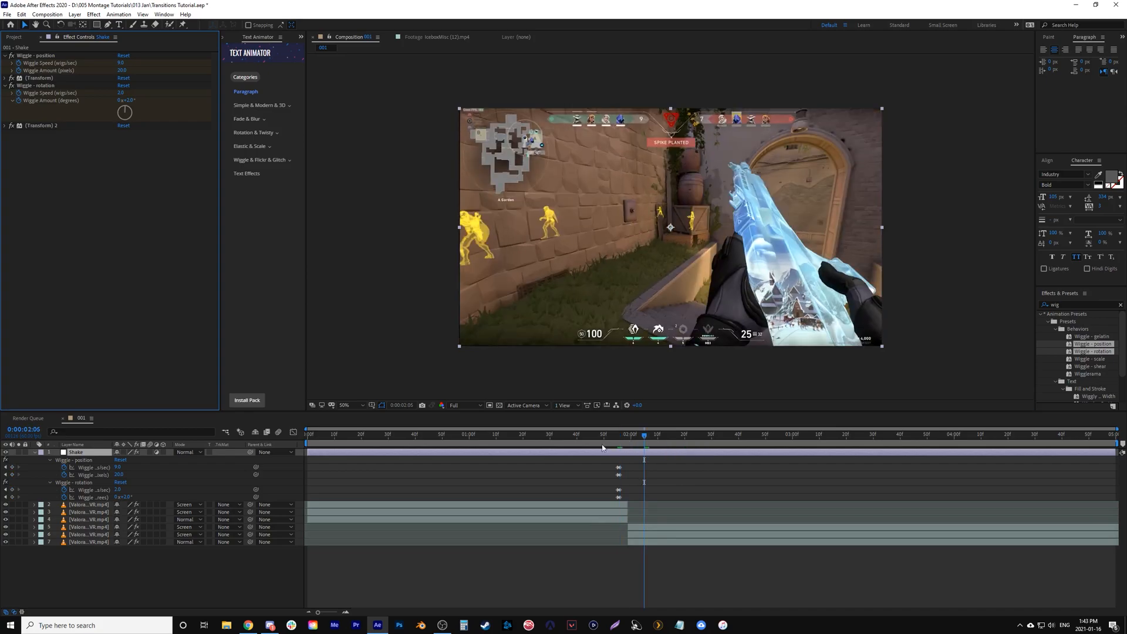
click(12, 467)
click(12, 474)
click(11, 489)
click(12, 497)
Step: At 0:00:02:06, set the speed and amount of both the position and rotation wiggles to 0
key(Page_Down)
click(118, 467)
text(0)
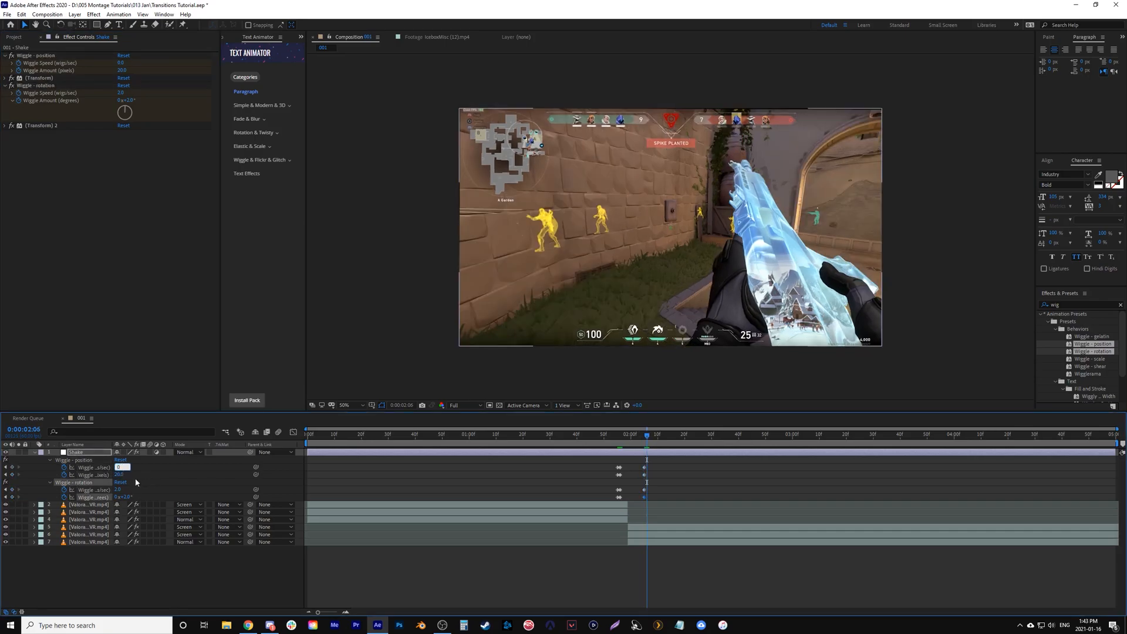
key(Tab)
text(0)
key(Tab)
text(0)
key(Tab)
text(0)
key(Return)
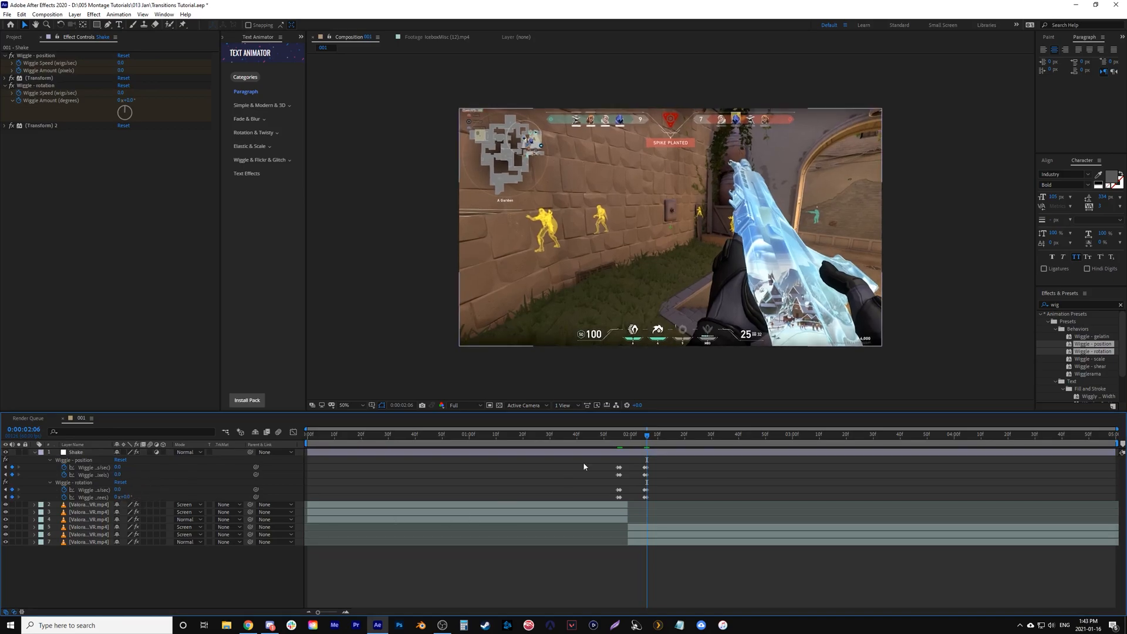
click(590, 453)
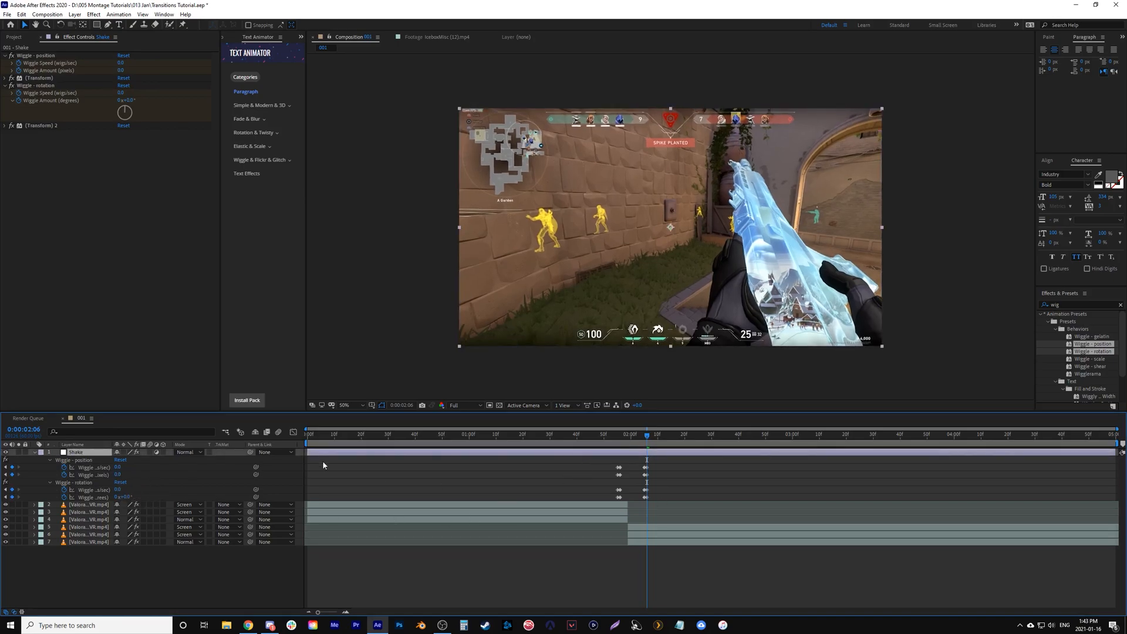
Step: Preview the shake across the cut between the two clips
click(599, 440)
key(space)
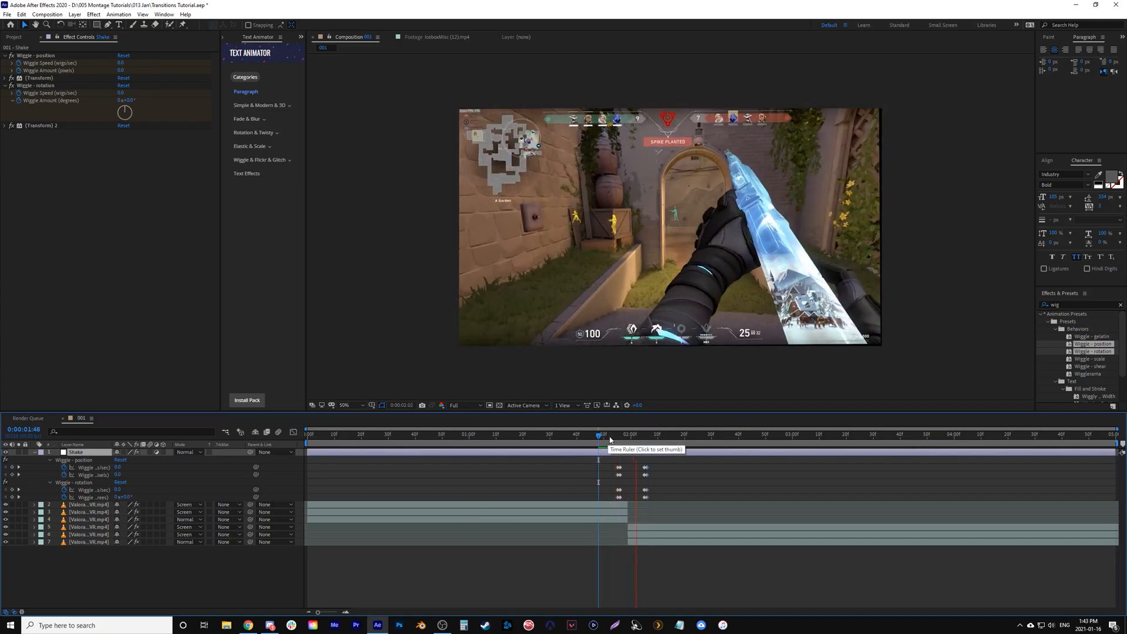
key(space)
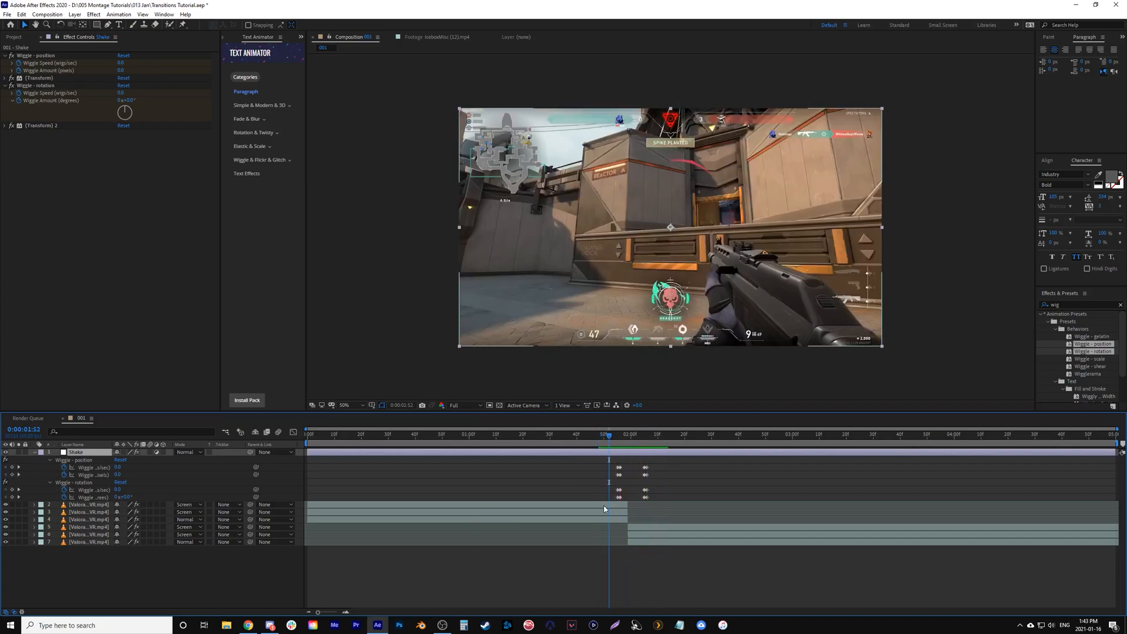
Step: Move the top Screen-mode copy of each of the two clips above the Shake layer
click(84, 505)
drag(84, 506, 85, 450)
drag(82, 527, 132, 468)
Step: Play and scrub through the cut to check the RGB split produced by the shake
click(576, 438)
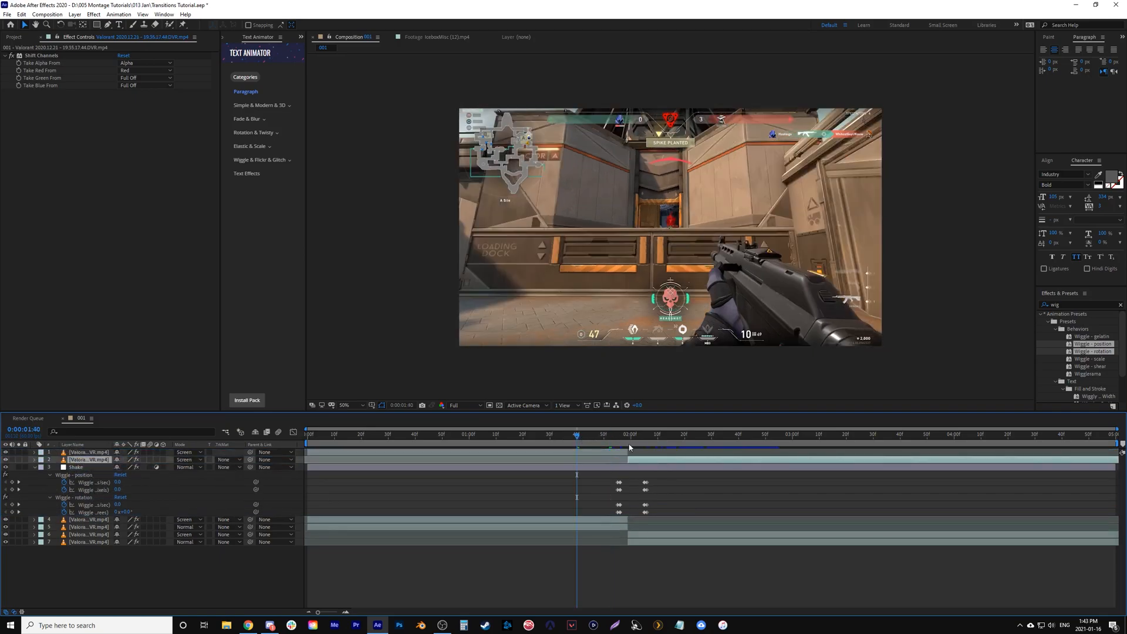
key(space)
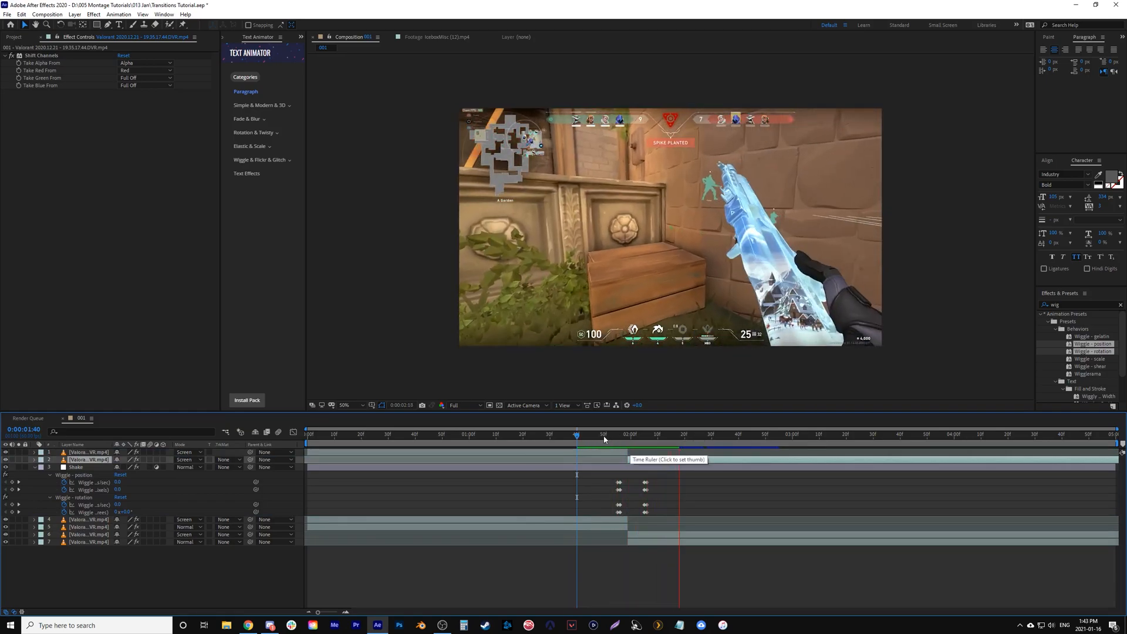
click(598, 438)
key(space)
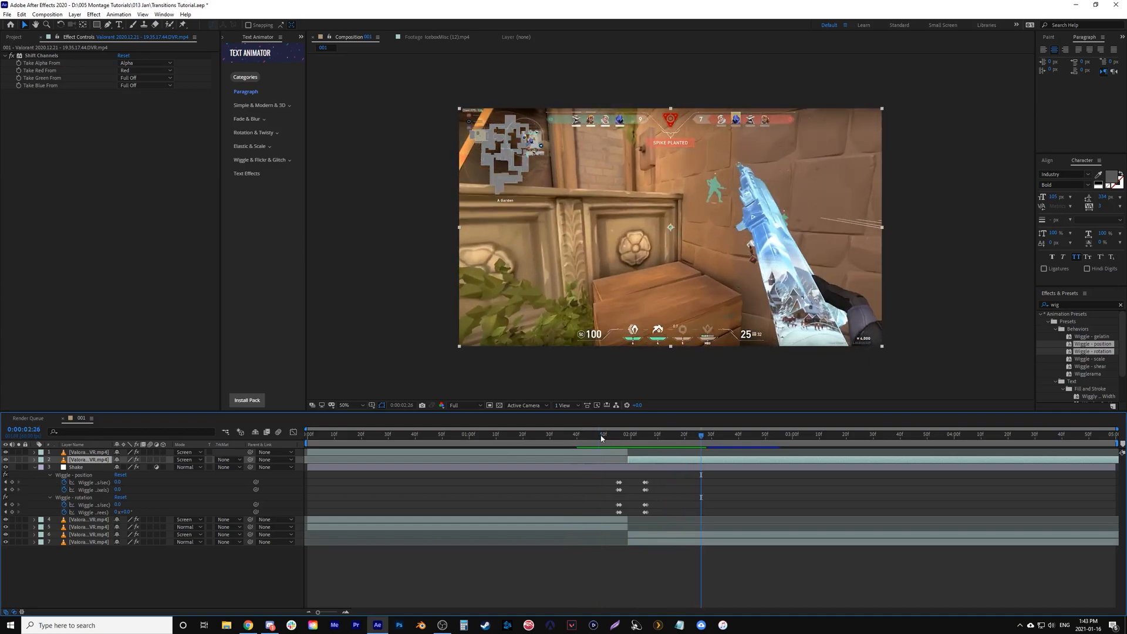
click(609, 441)
drag(609, 441, 625, 442)
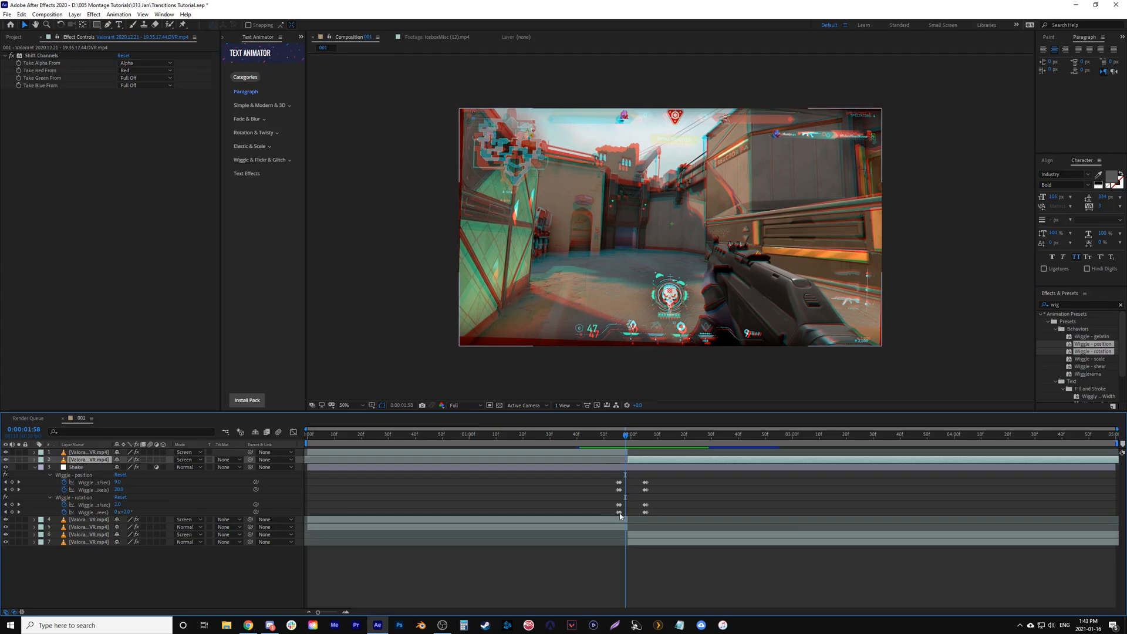
Step: Add a new adjustment layer at the top of the stack and apply the Transform effect to it
key(j)
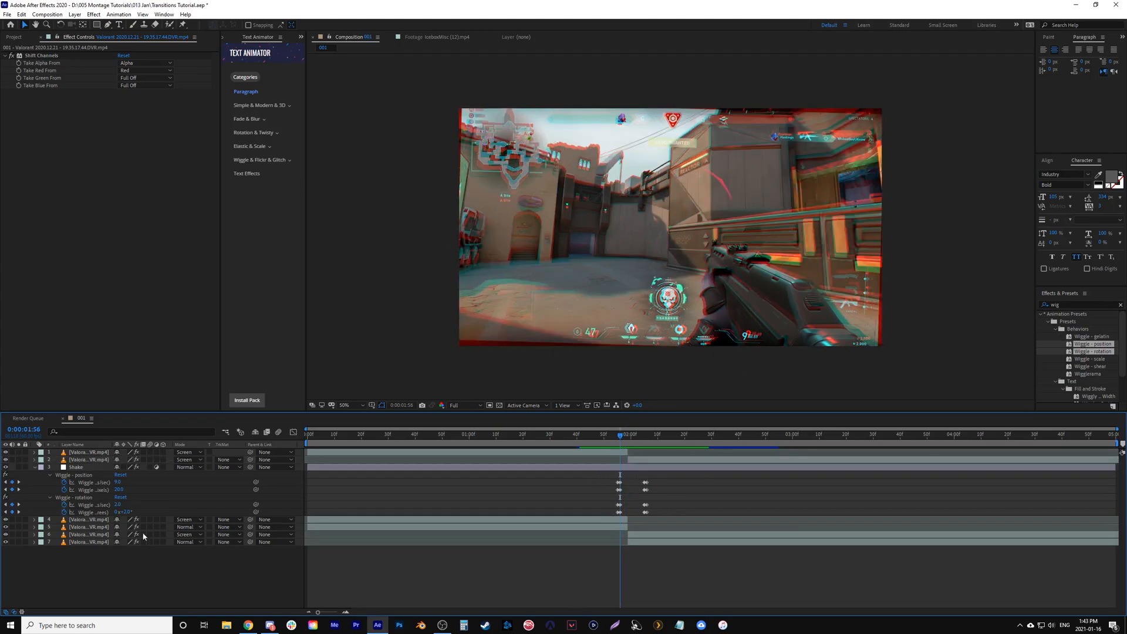
click(75, 14)
mouse_move(101, 24)
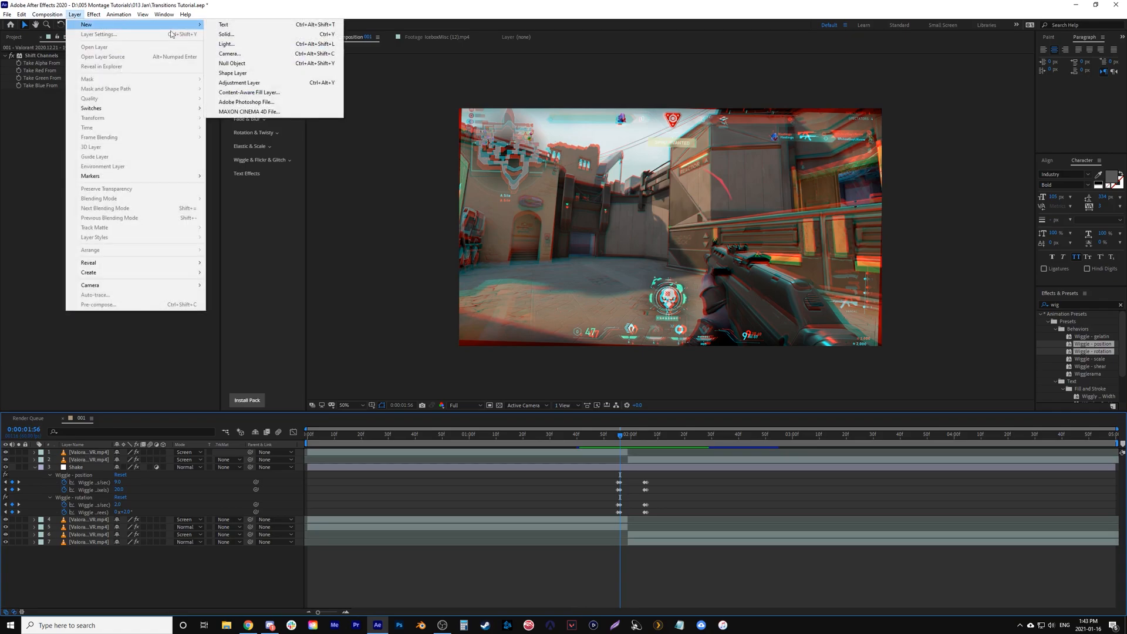
click(246, 83)
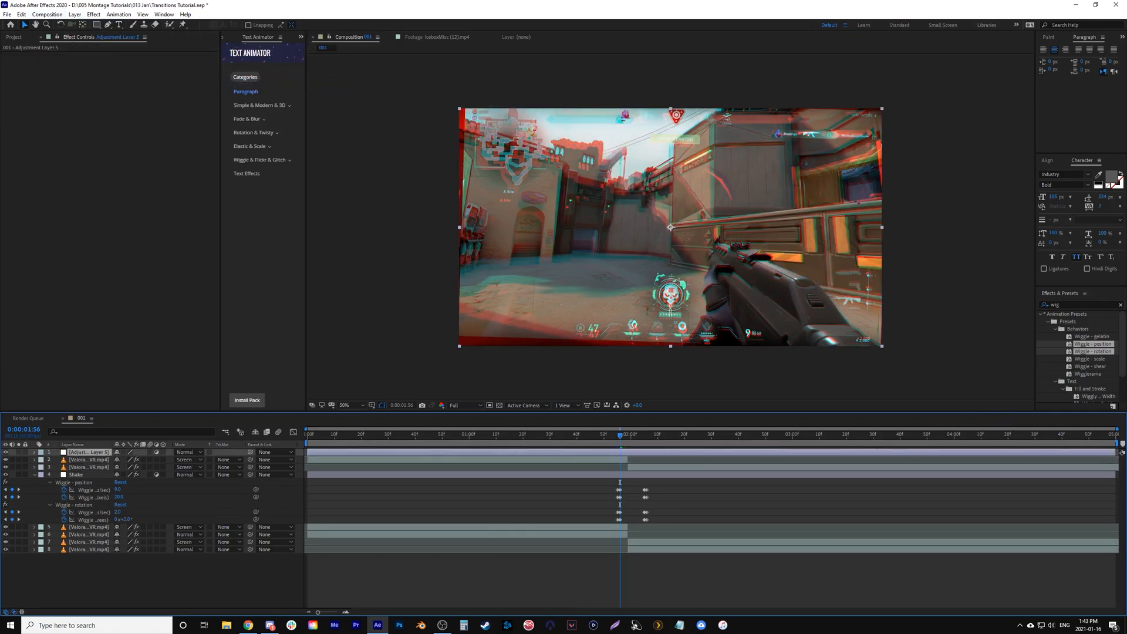
click(1119, 305)
click(1111, 304)
text(transf)
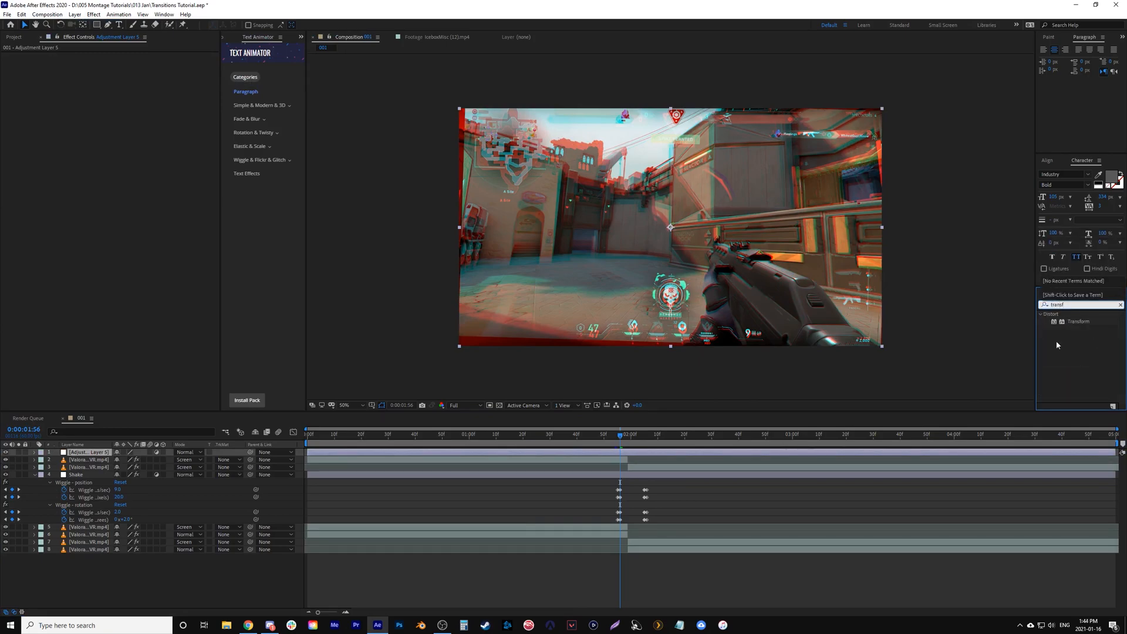
drag(1061, 325, 617, 439)
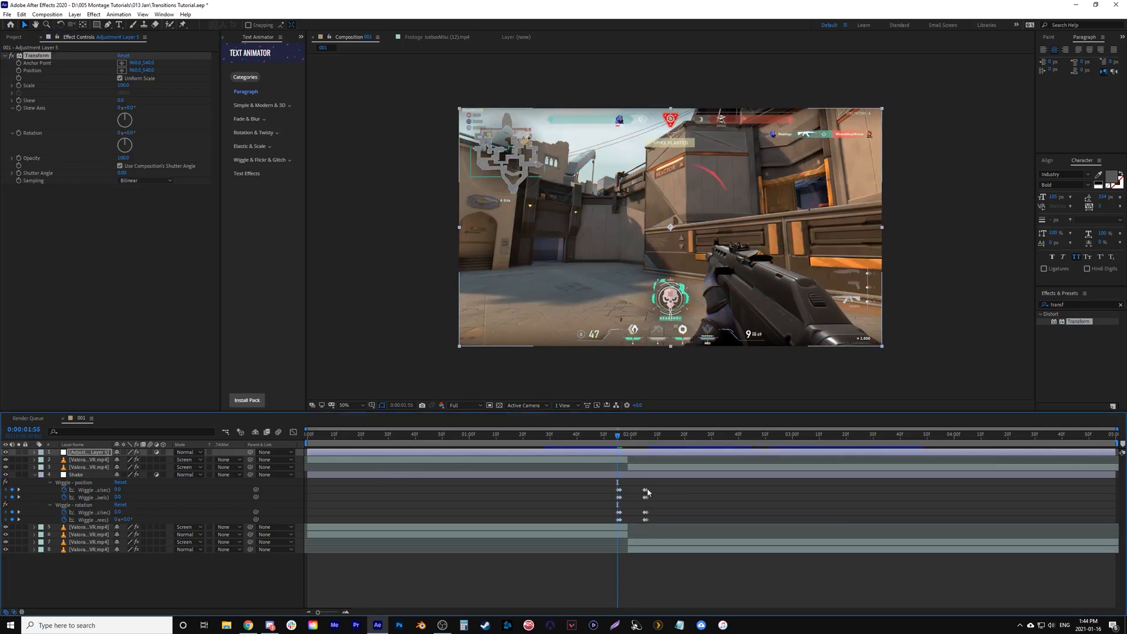
Step: Keyframe the Transform effect's scale at 0:00:01:55, and set it to 110 at 0:00:01:56
click(21, 89)
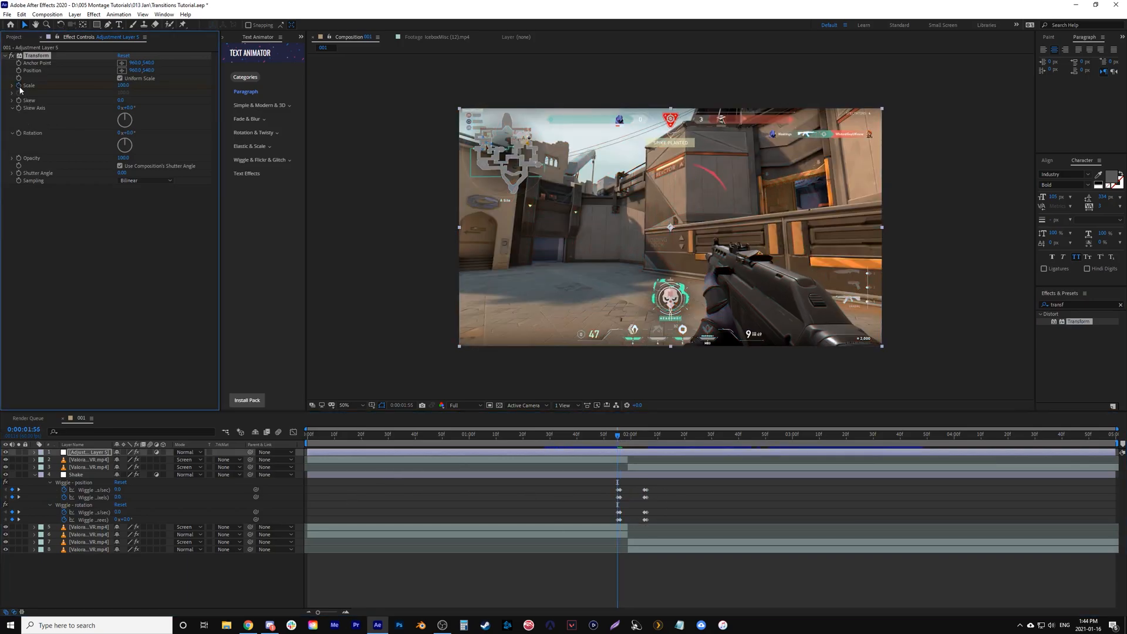
key(Page_Down)
click(125, 85)
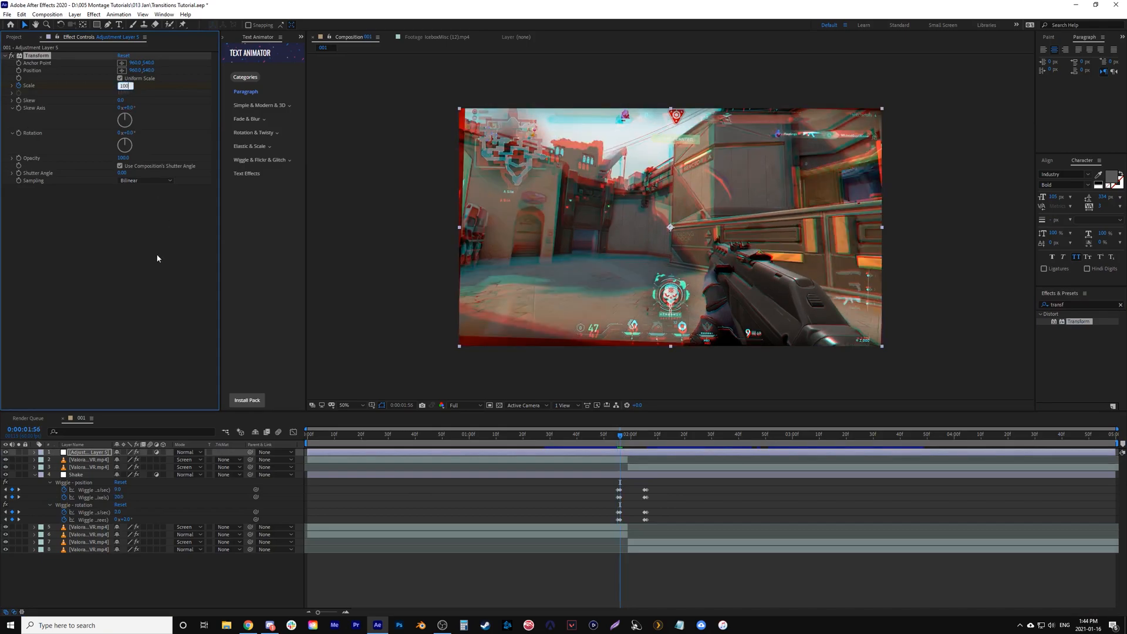
text(110)
key(Return)
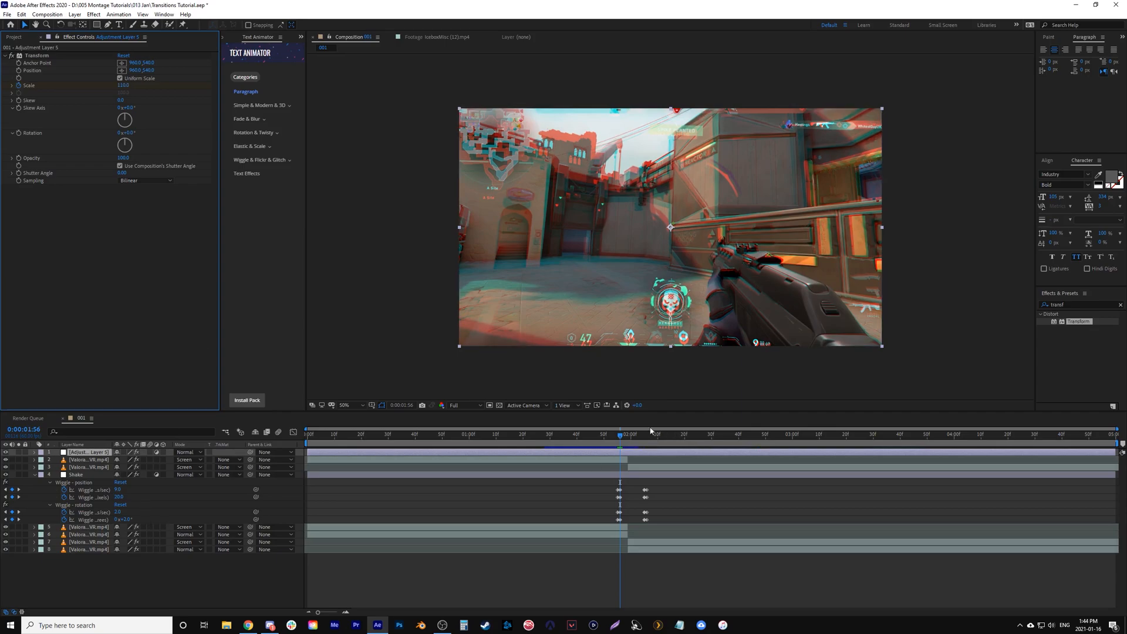
Step: Add a keyframe holding the Transform scale at 0:00:02:05, and set the scale to 100 at 0:00:02:06
click(645, 444)
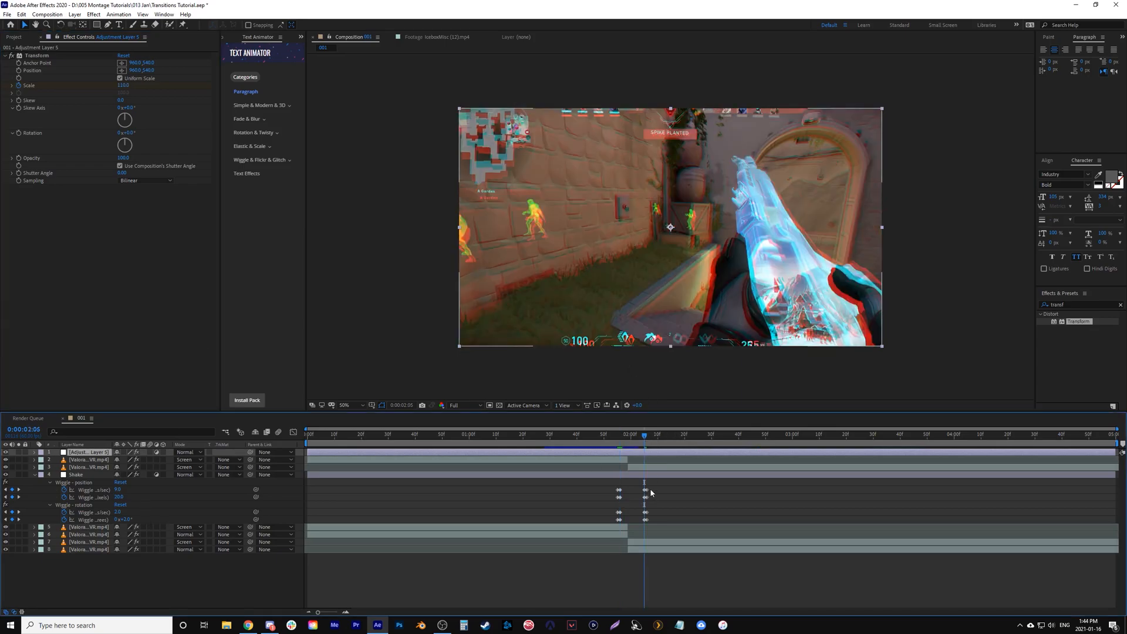
key(u)
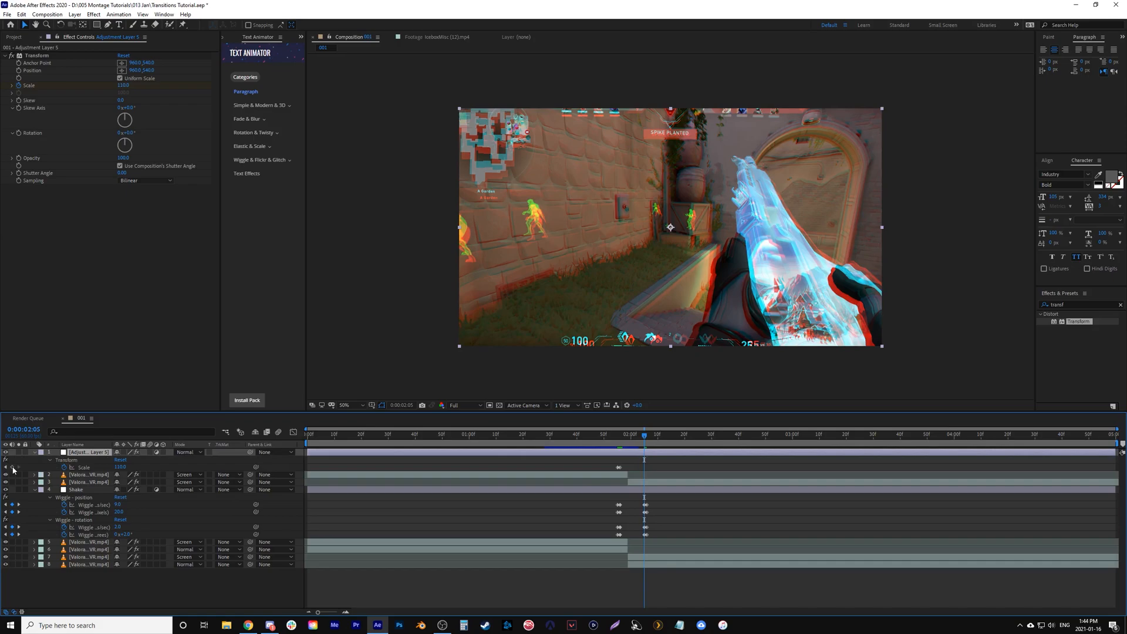
click(12, 467)
key(Page_Down)
click(122, 467)
text(1)
click(432, 554)
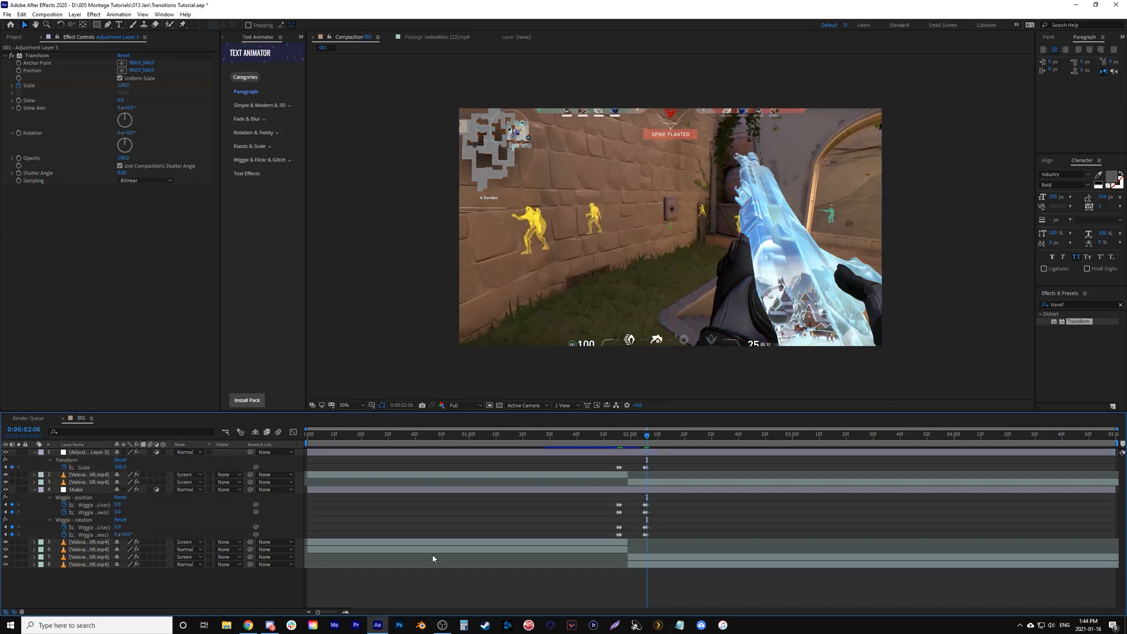
Step: Play the transition several times from before the cut to check the shake, RGB split and scale-up together
drag(595, 437, 531, 439)
key(space)
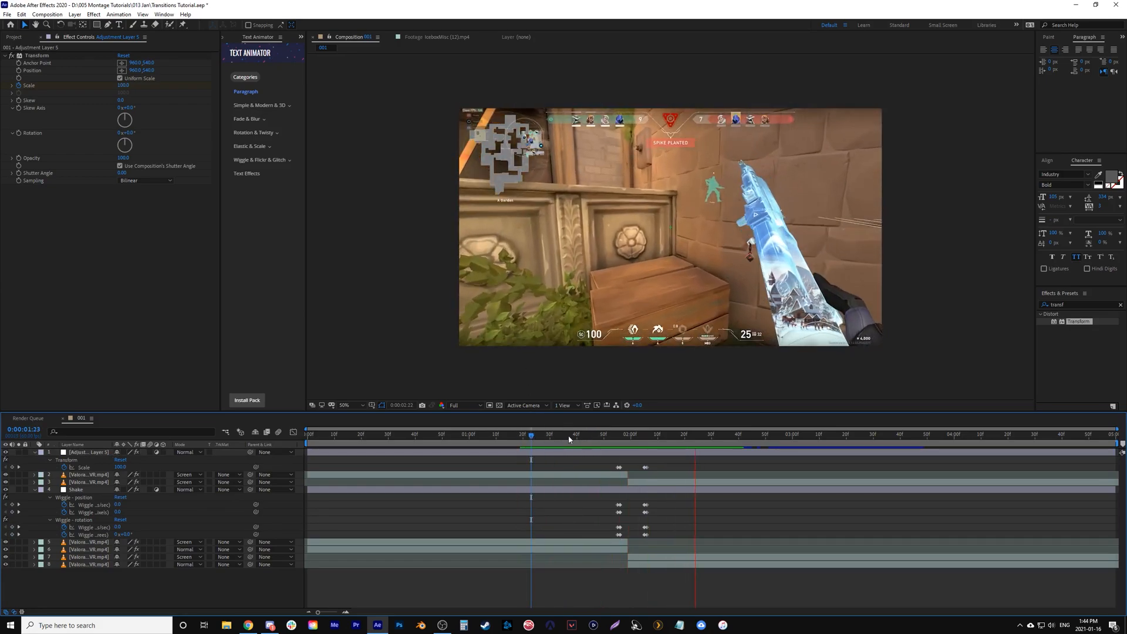
key(space)
click(569, 439)
key(space)
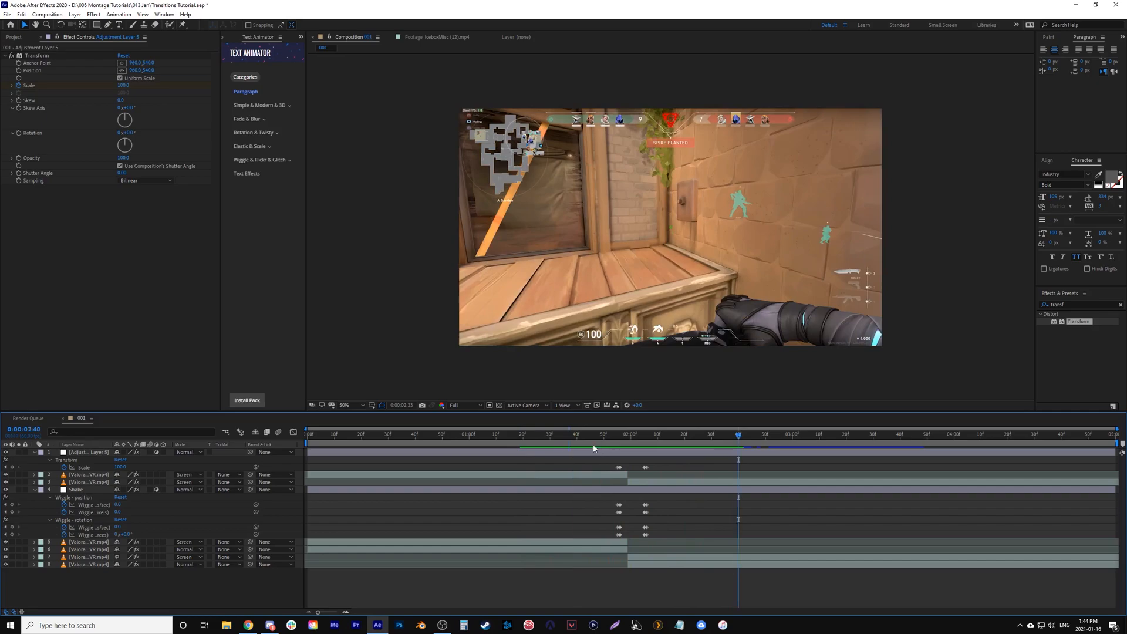
click(558, 439)
click(536, 440)
key(space)
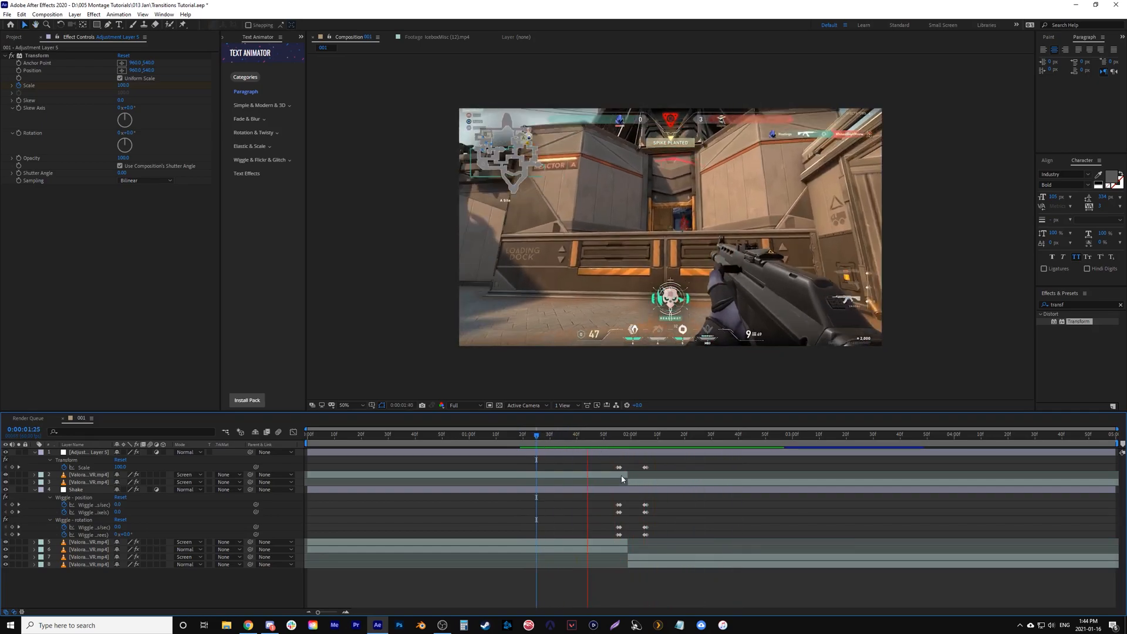
Step: Replay the RGB-split shake transition in composition 001 across the cut from several earlier starting points
click(626, 439)
drag(626, 443, 591, 479)
key(space)
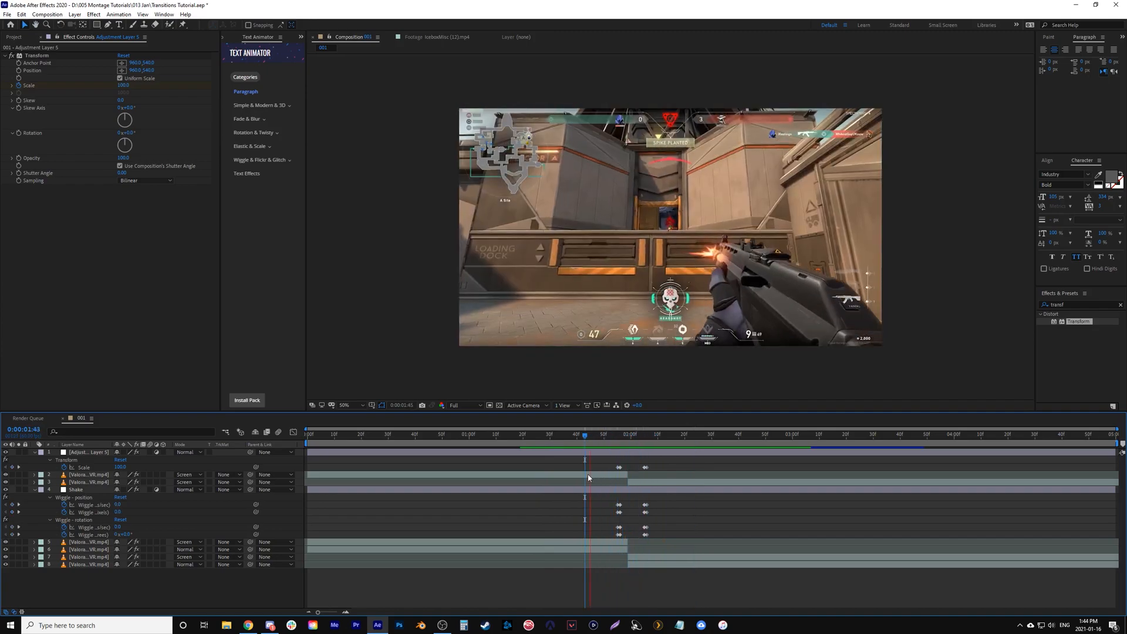
key(space)
drag(615, 442, 569, 455)
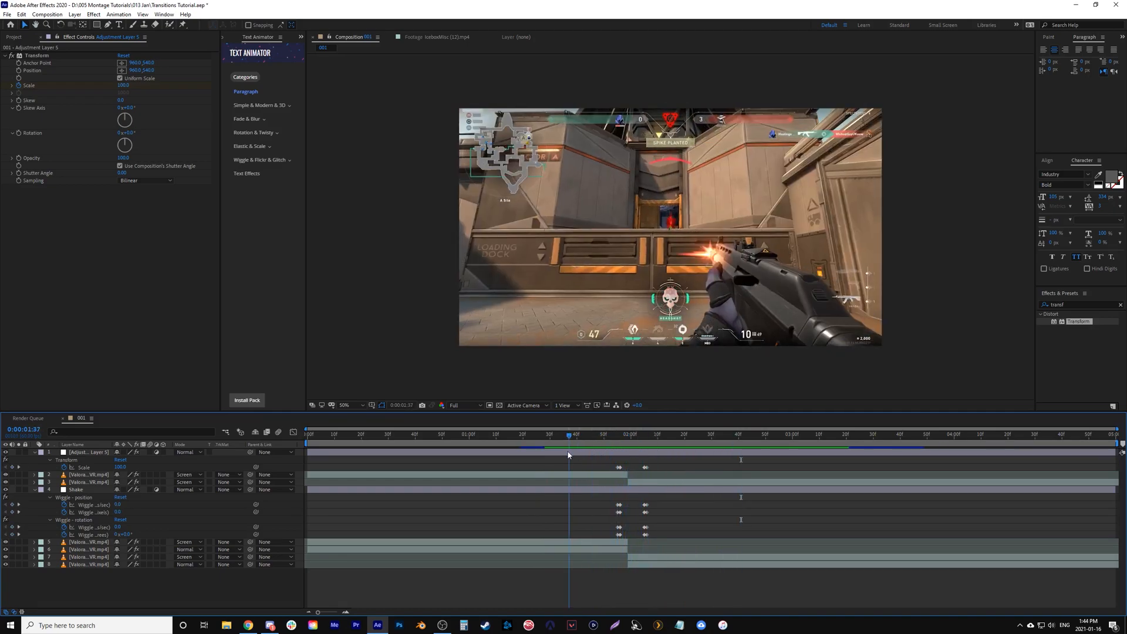
key(space)
key(space)
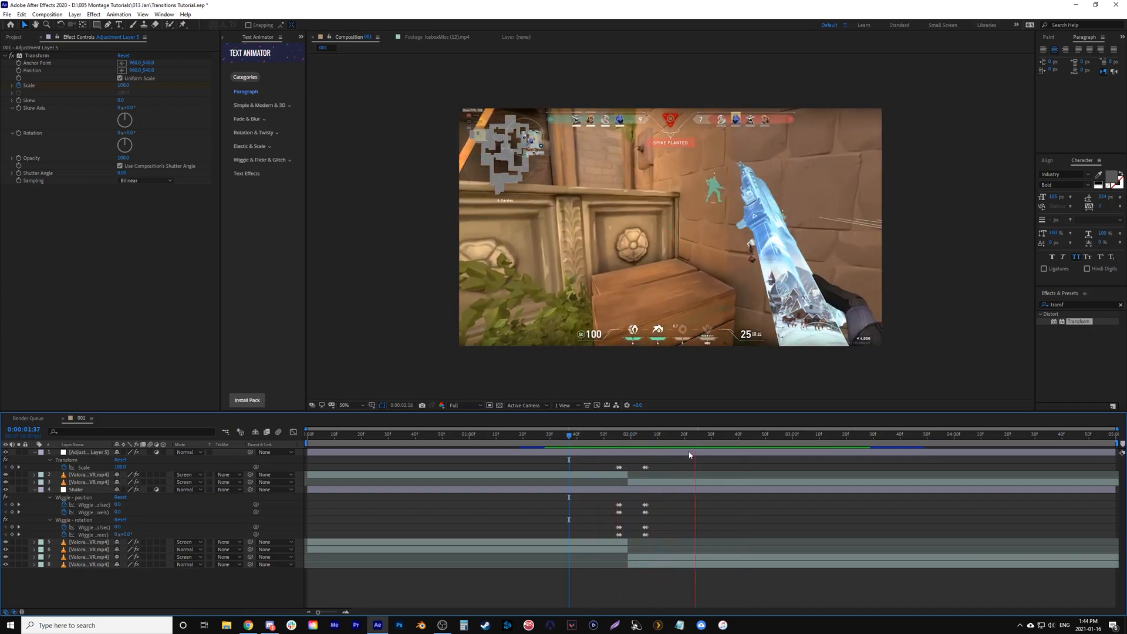
Step: Copy the Shake layer and the Transform adjustment layer from composition 001 into the 2 Shake composition
click(587, 490)
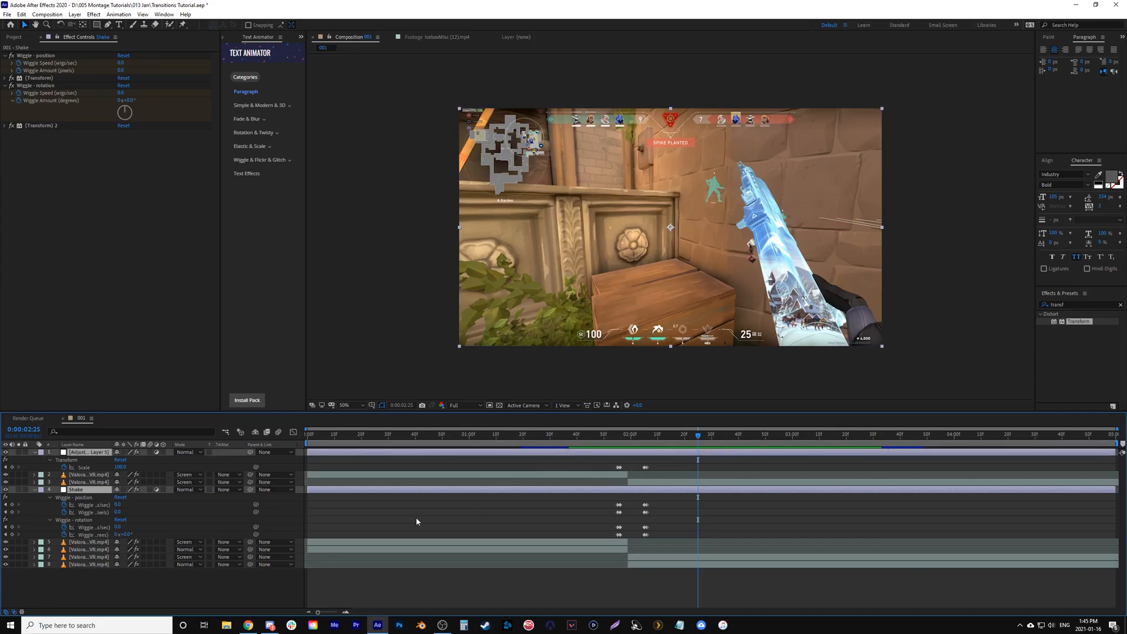
click(15, 37)
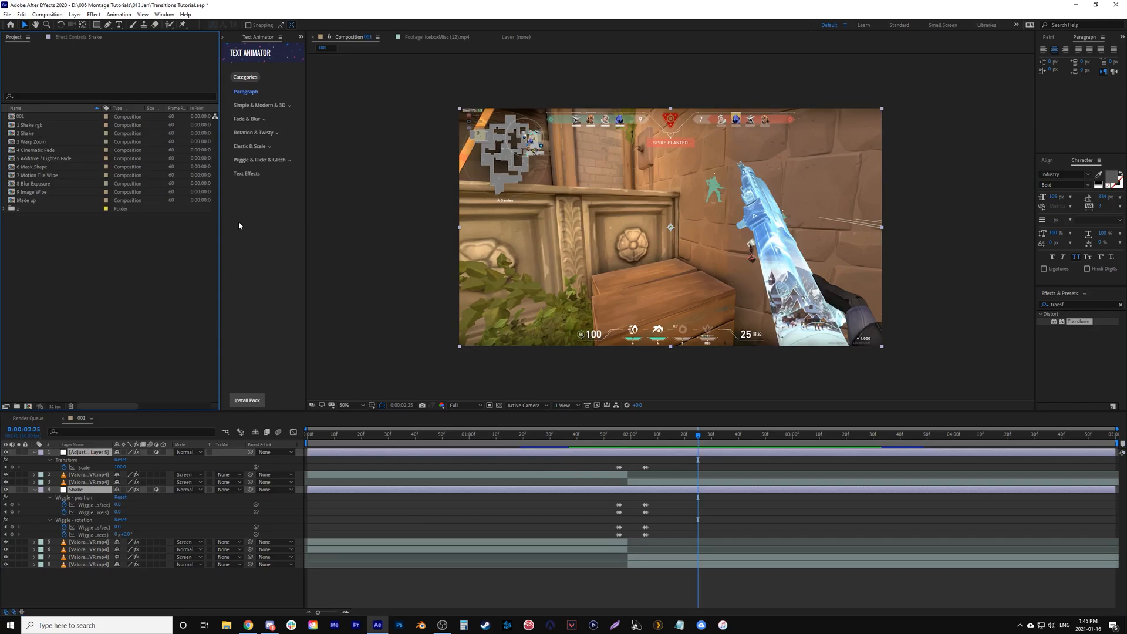
double_click(16, 135)
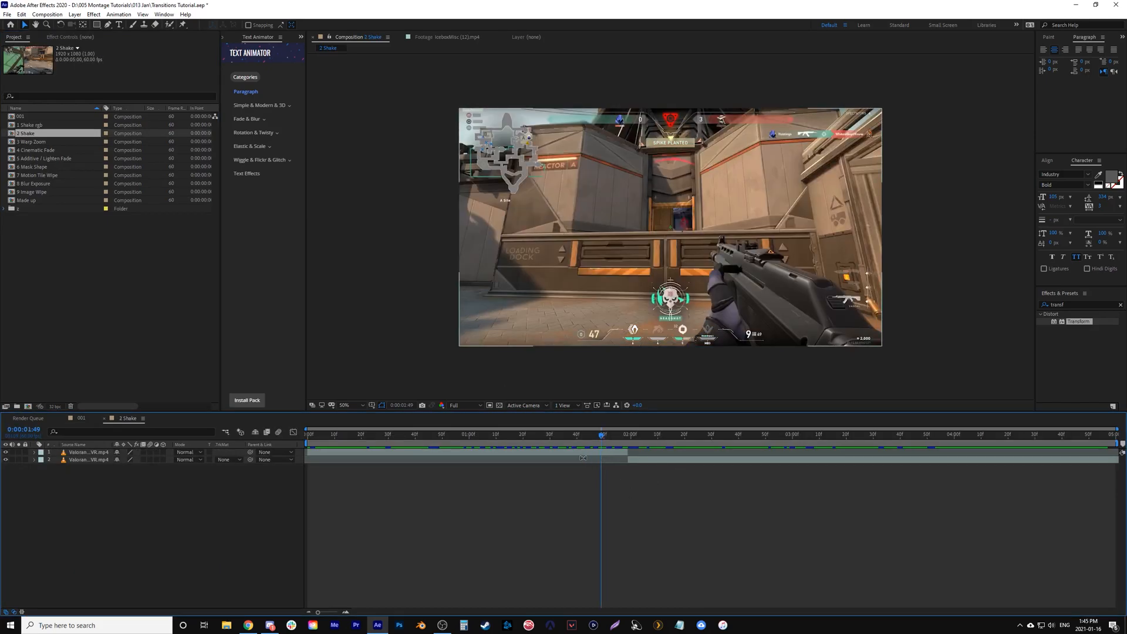
key(ctrl+v)
Step: Check the effects on both pasted adjustment layers and move the Transform layer above the wiggle layer
click(94, 451)
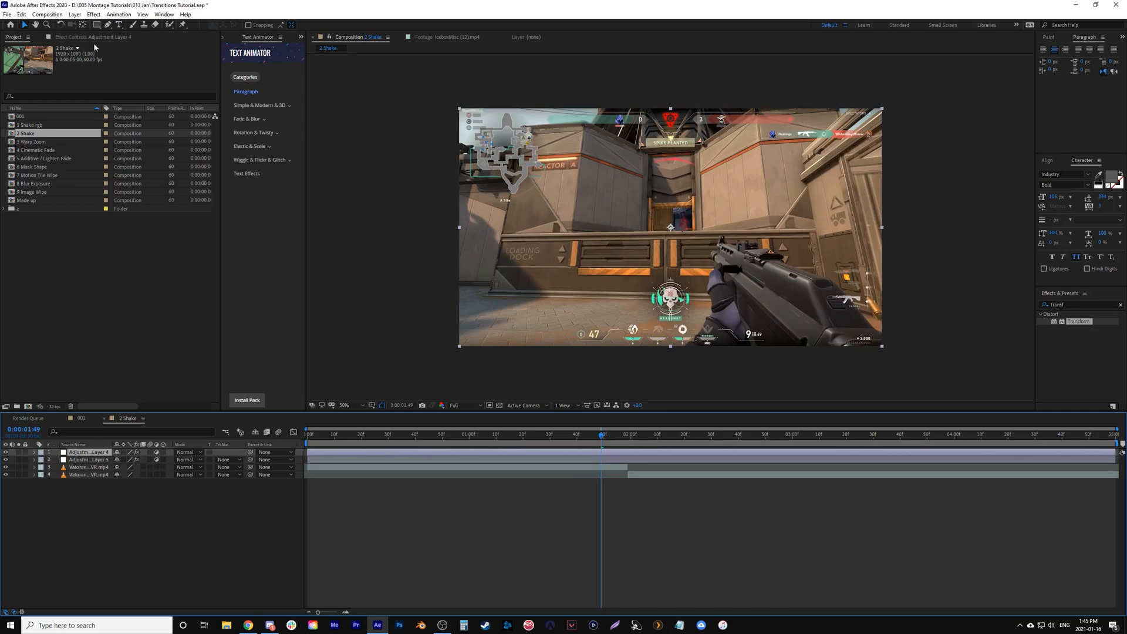
click(97, 39)
click(88, 459)
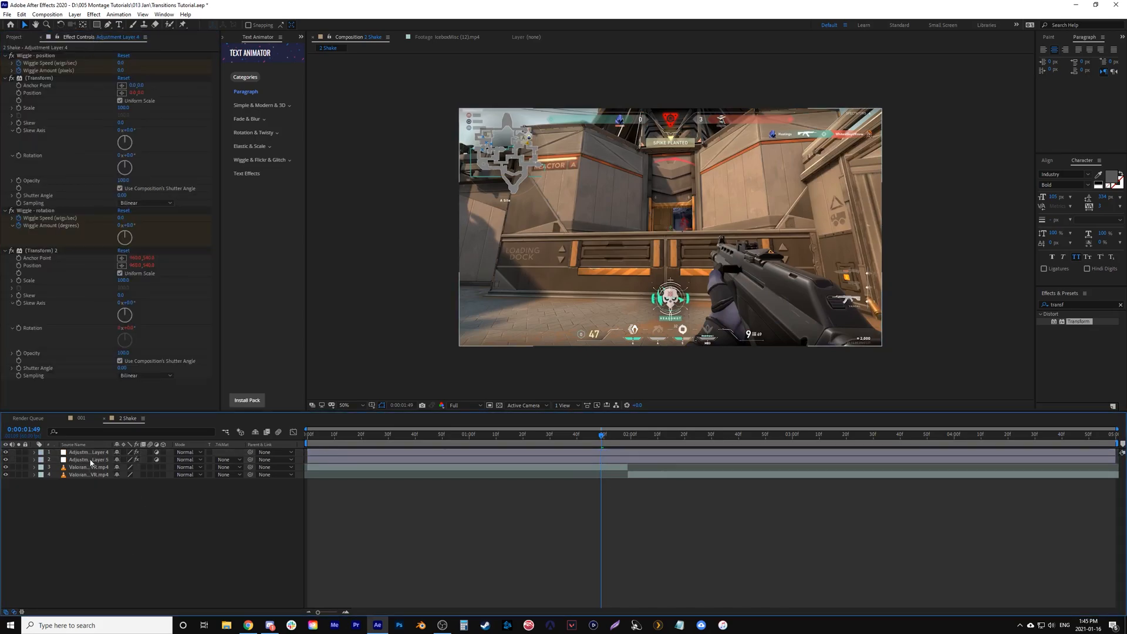
drag(92, 453, 93, 453)
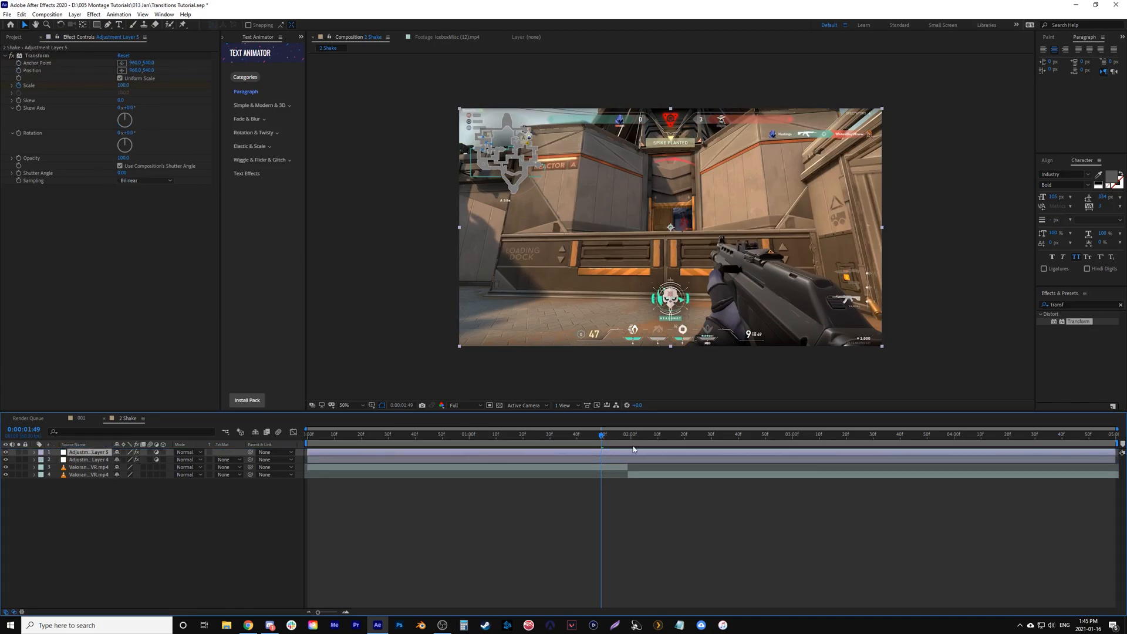
Step: Reveal the scale keyframes in 2 Shake and play the shake transition across the cut several times
key(u)
click(619, 476)
key(u)
key(u)
drag(601, 449, 564, 450)
key(space)
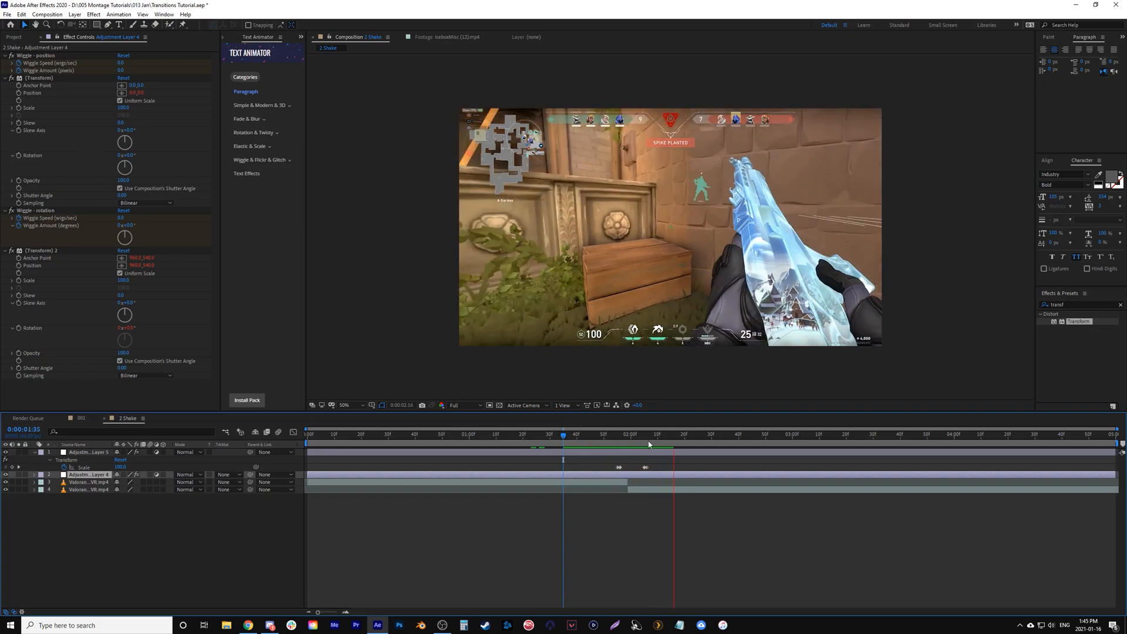
click(572, 436)
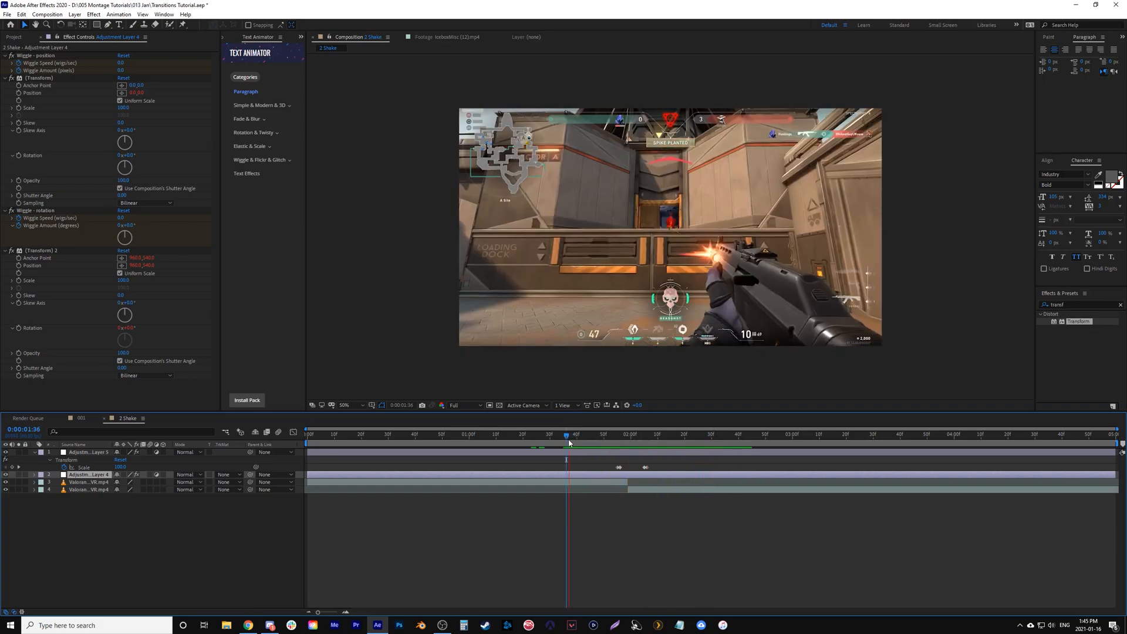
click(567, 437)
key(space)
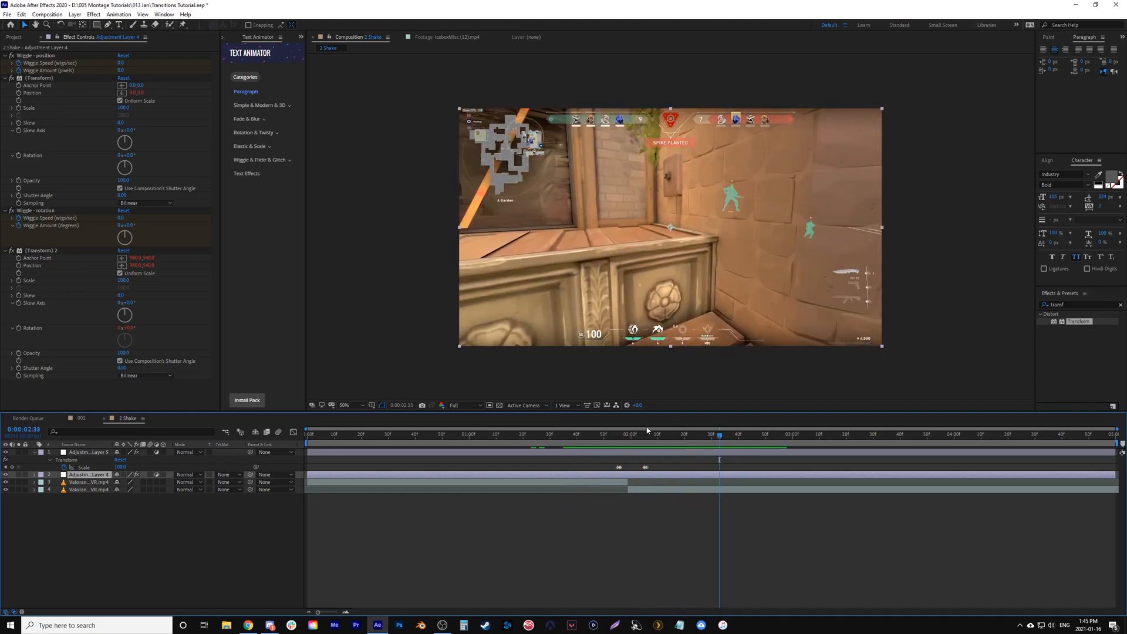
click(572, 437)
key(space)
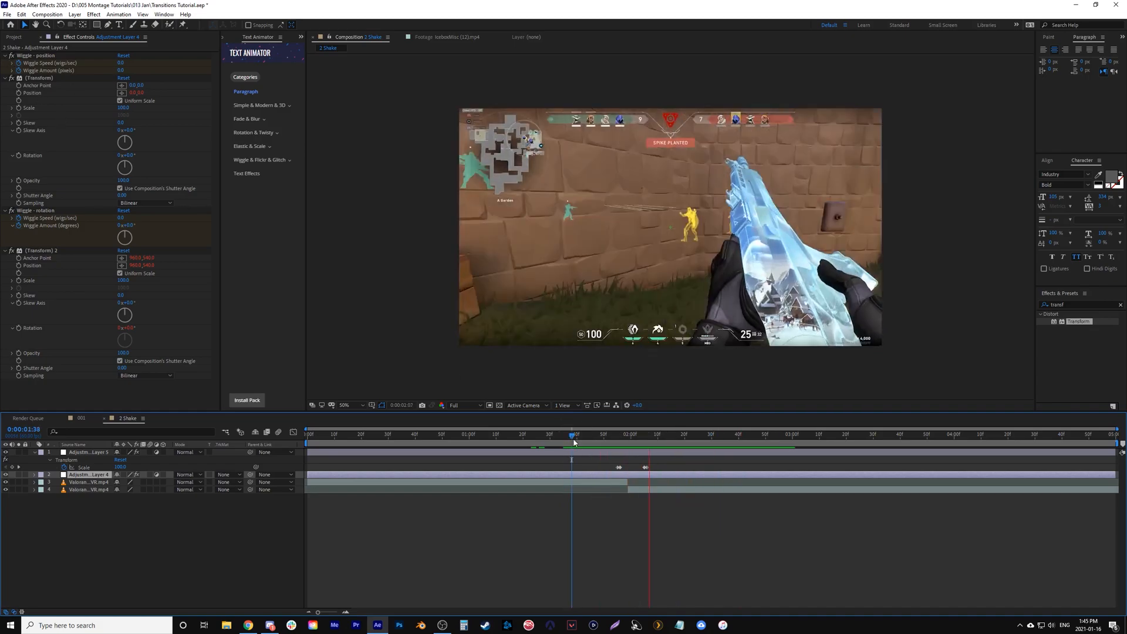
key(space)
click(614, 438)
key(space)
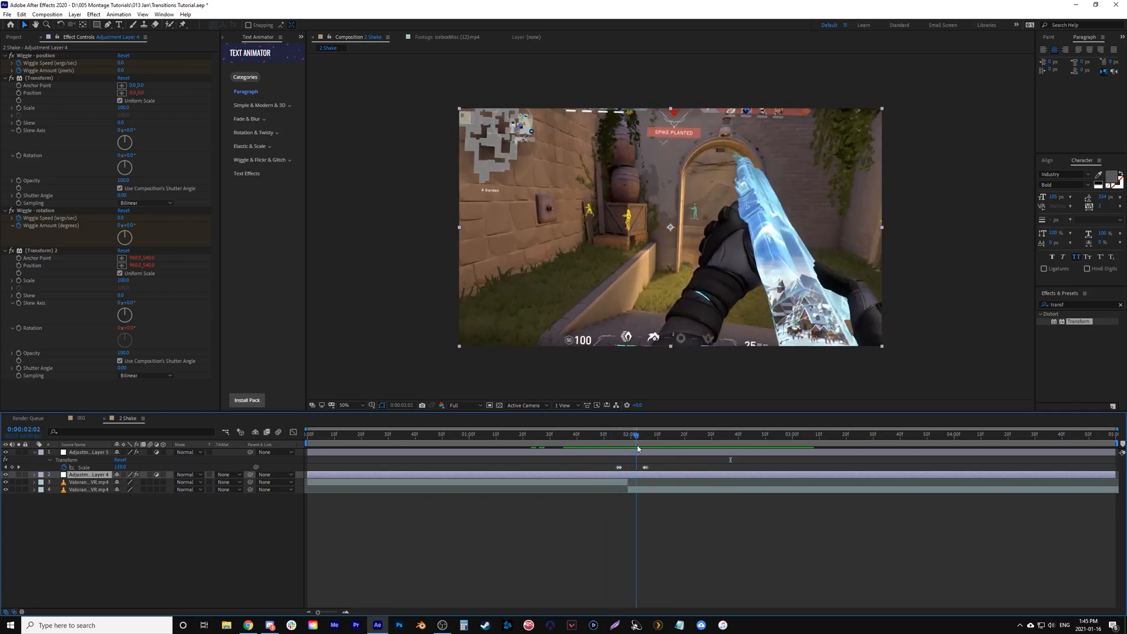
key(space)
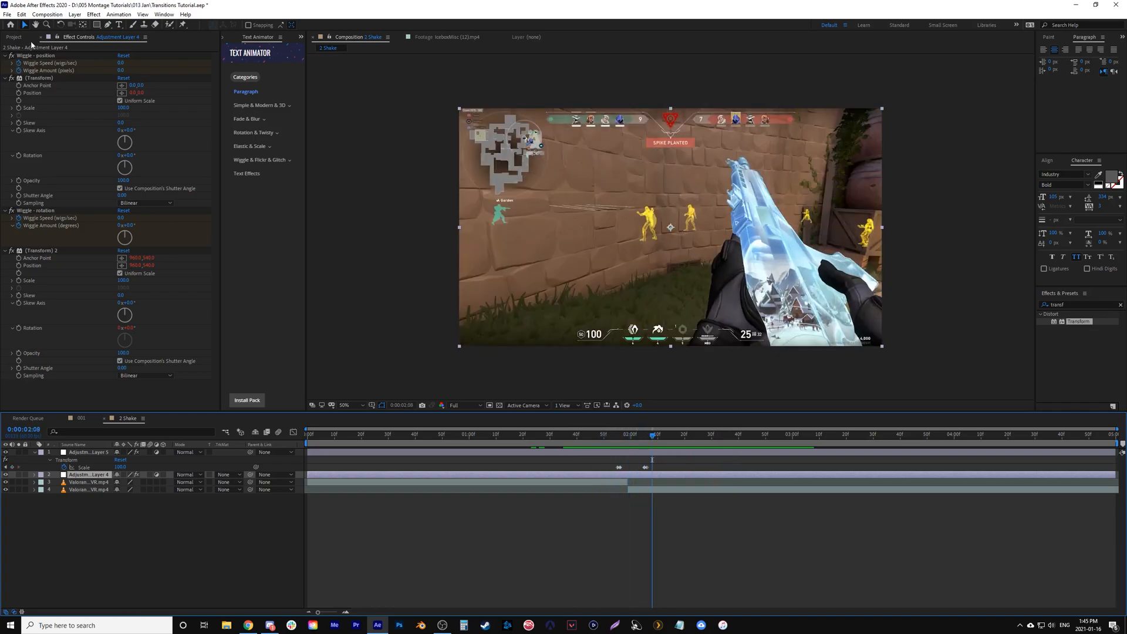
Step: Open the 3 Warp Zoom composition and scrub around the cut between its two clips
click(14, 39)
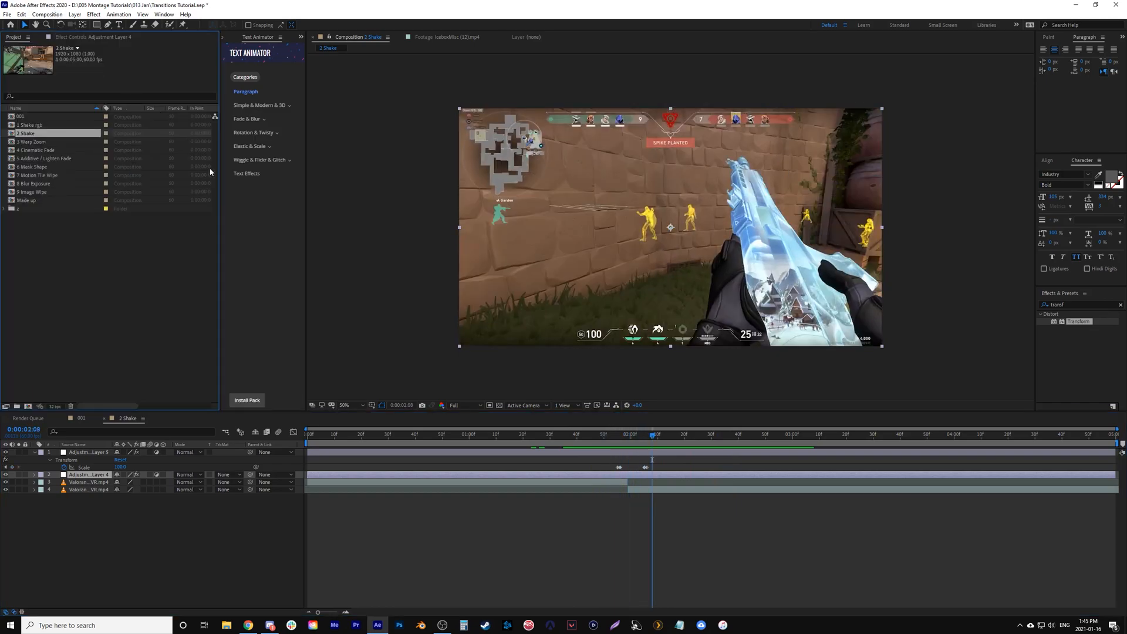
double_click(13, 142)
drag(612, 436, 627, 438)
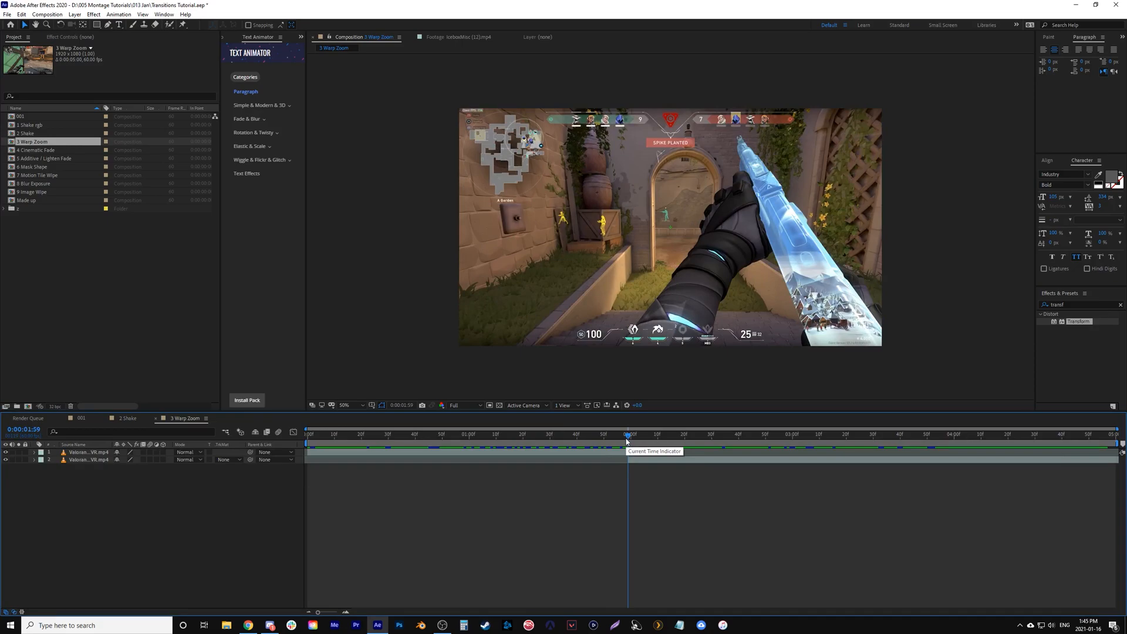
click(651, 462)
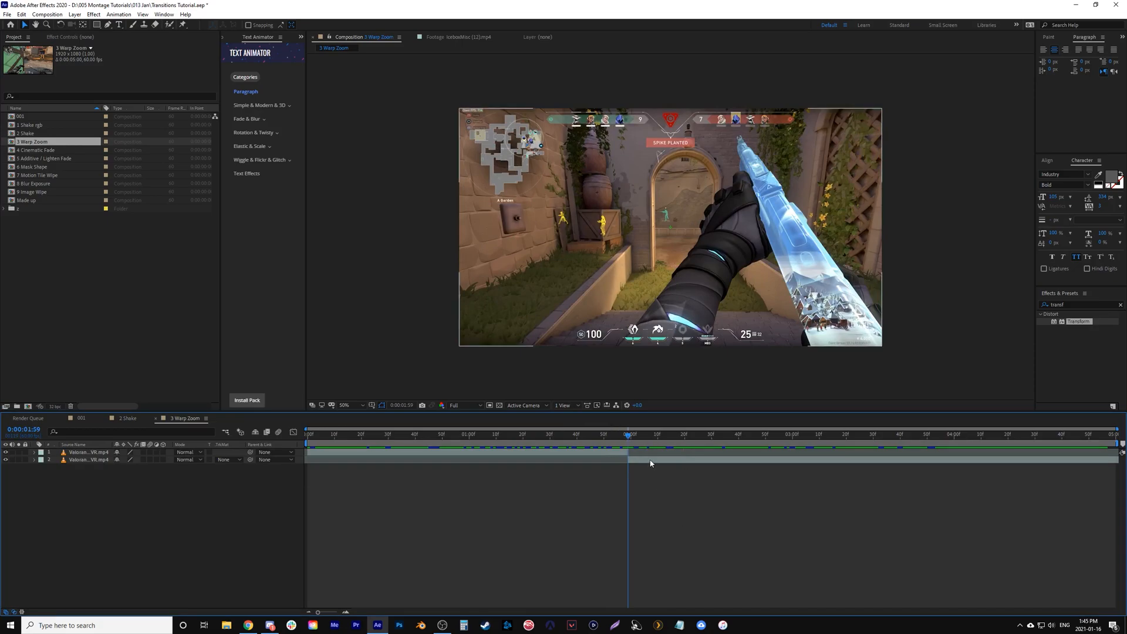
click(601, 452)
mouse_move(575, 435)
mouse_down()
mouse_move(633, 437)
mouse_move(585, 444)
mouse_up()
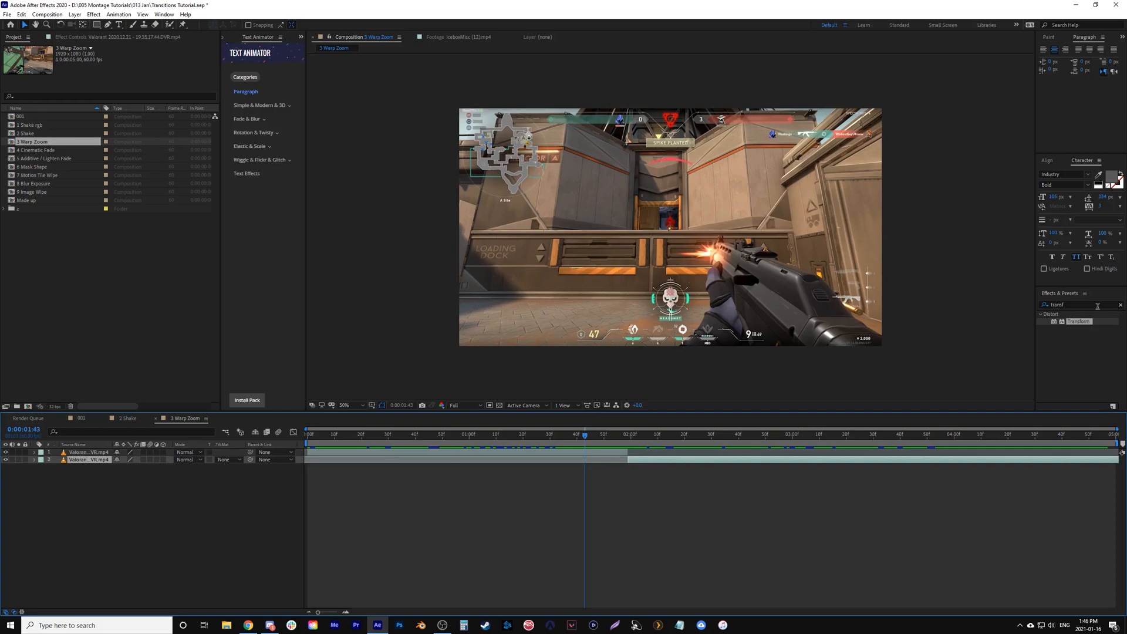
Step: Find the Motion Tile effect and apply it to the second clip, which starts at 0:00:01:59
click(1120, 305)
click(1093, 306)
text(motion)
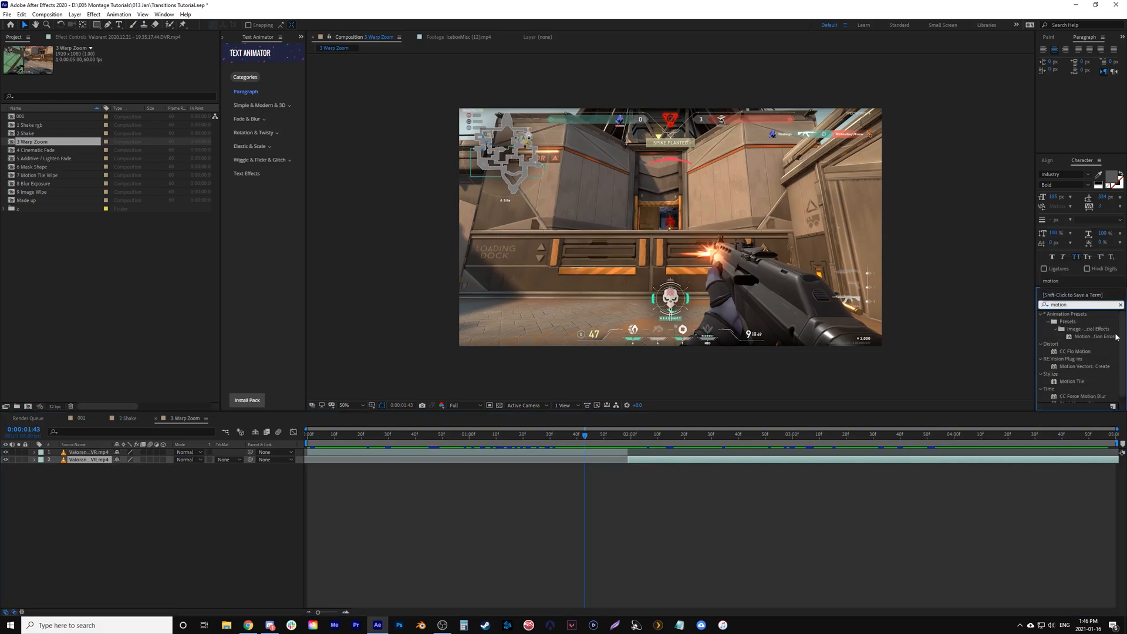
drag(1054, 384, 650, 460)
click(629, 435)
click(653, 460)
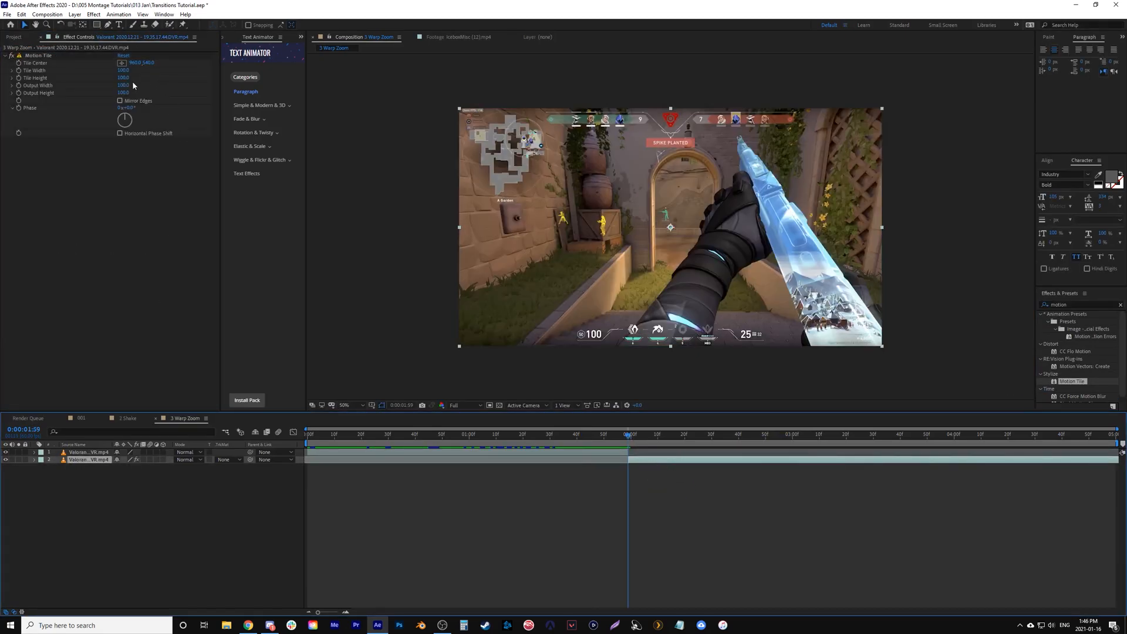
Step: Enable Mirror Edges on the Motion Tile effect and set its output width and output height to 600
click(120, 101)
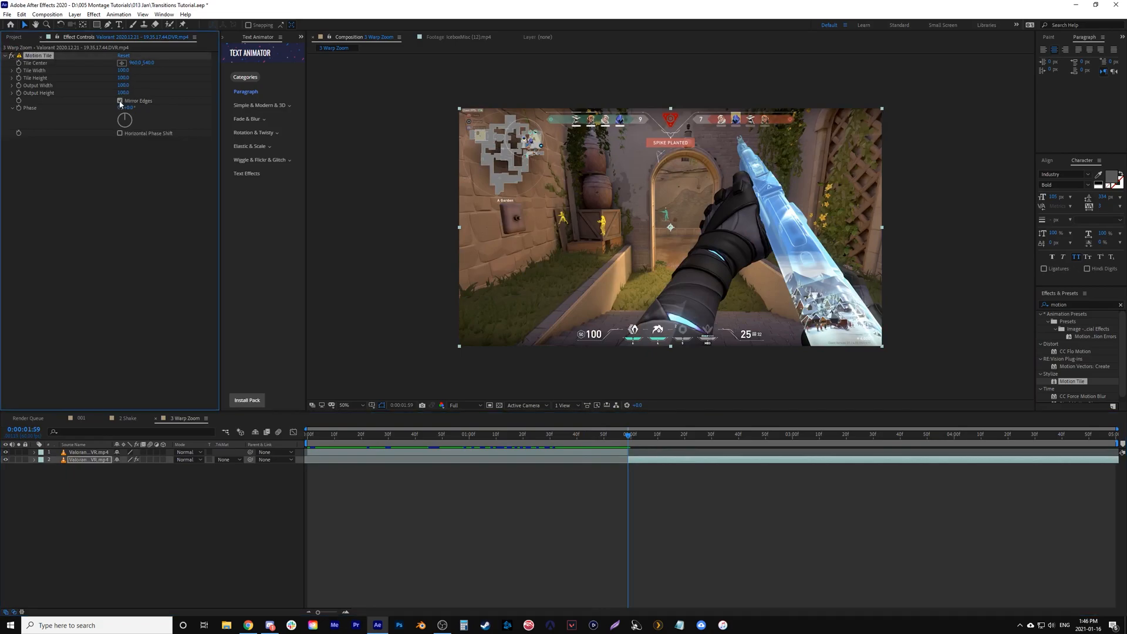
click(123, 85)
text(600)
key(Tab)
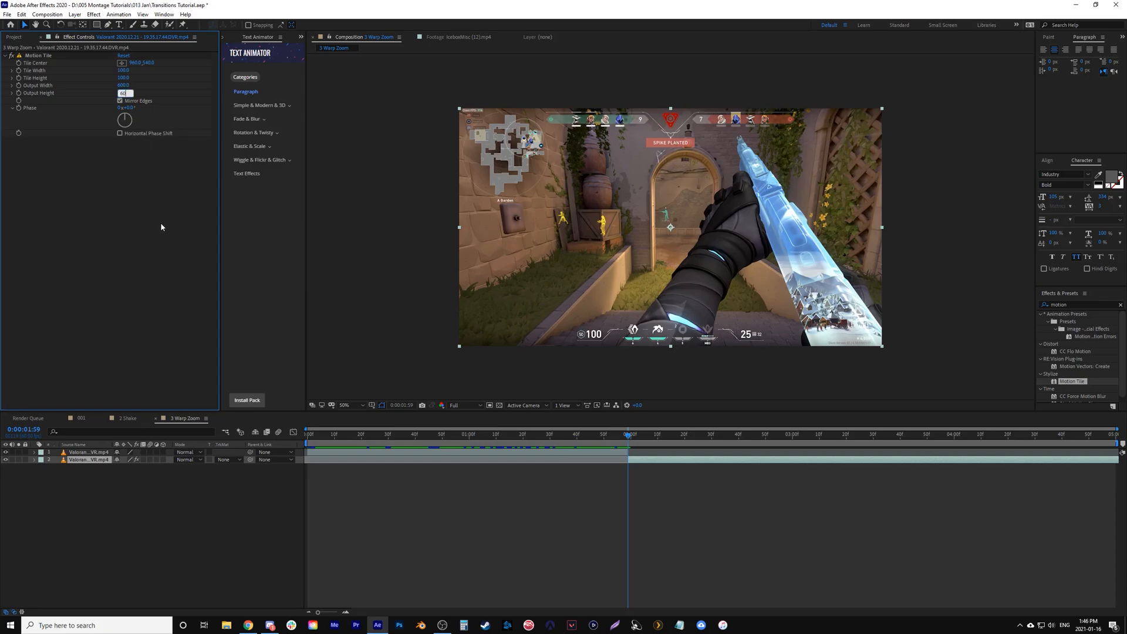
key(Return)
Step: Add a new adjustment layer and move it to the top of the 3 Warp Zoom layer stack
click(75, 14)
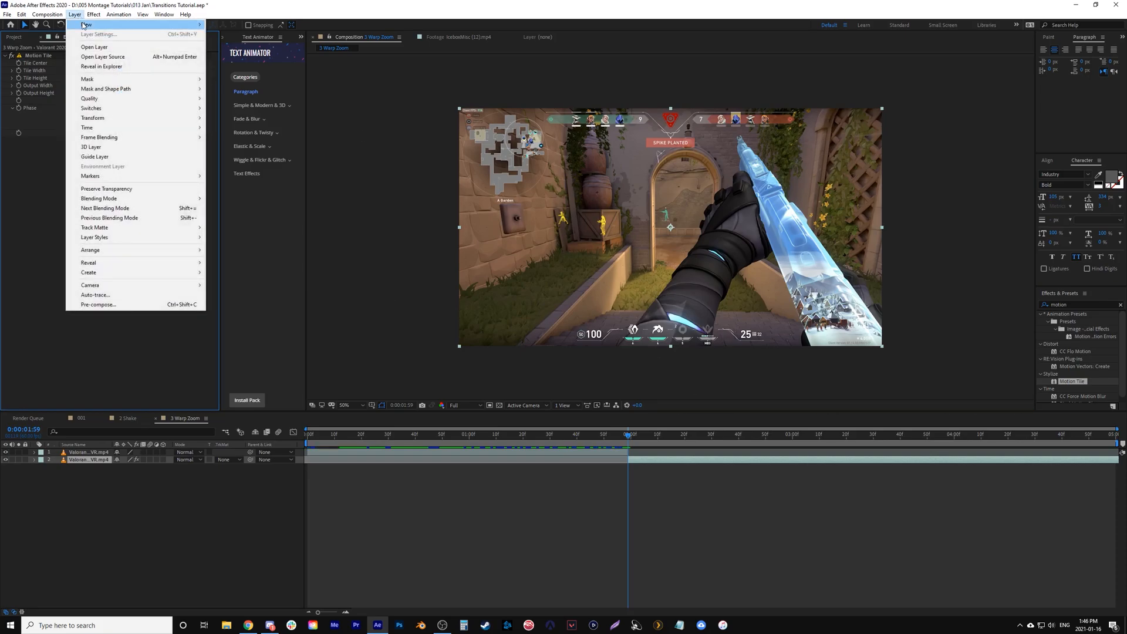
mouse_move(147, 24)
click(311, 83)
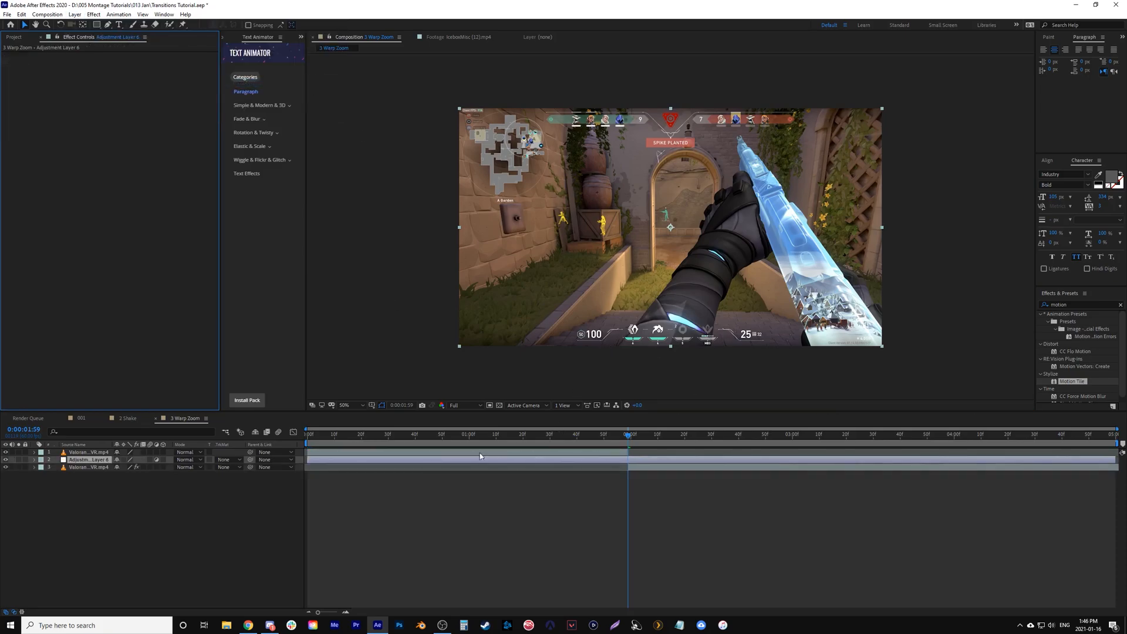
drag(102, 462, 94, 451)
Step: Find the Transform effect and apply it to the new adjustment layer
click(1121, 305)
click(1121, 306)
text(transform)
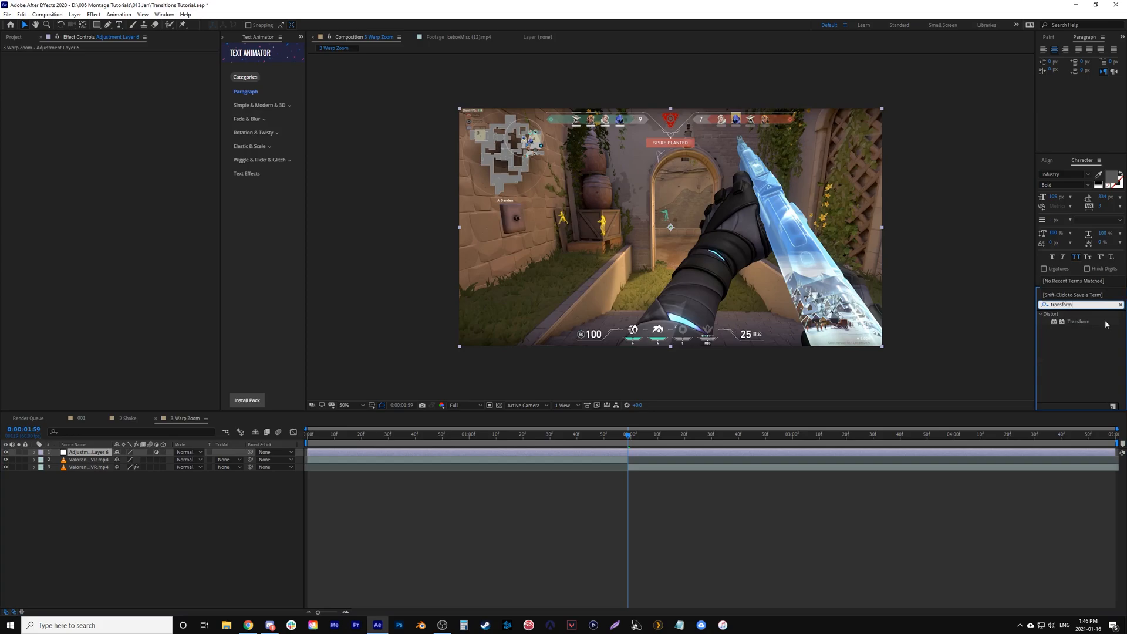
click(1063, 350)
drag(1061, 327, 581, 452)
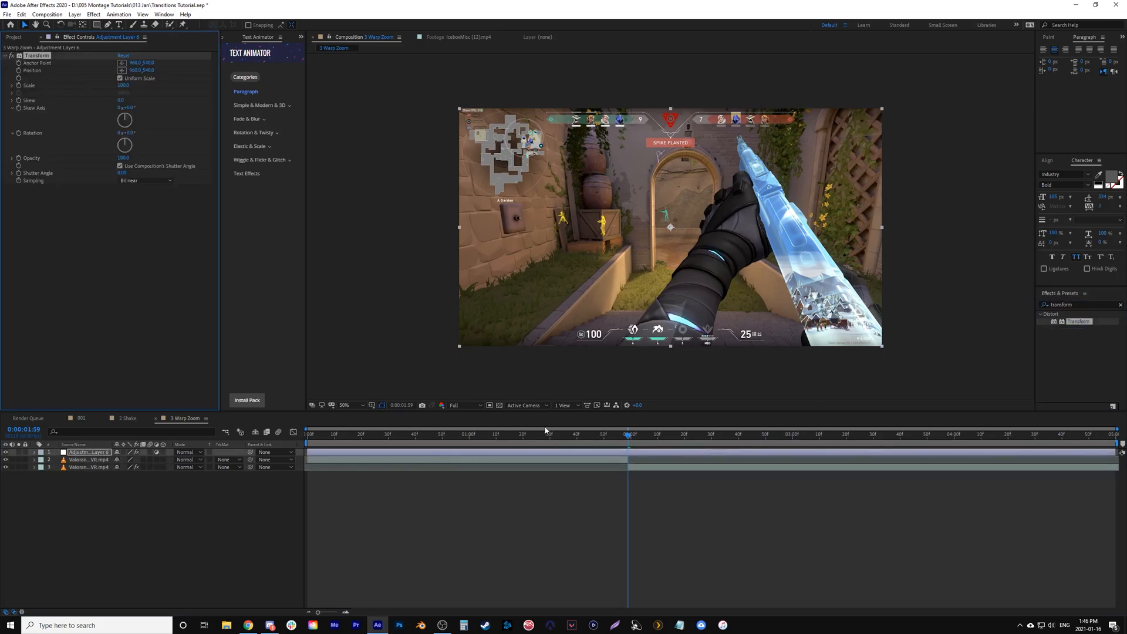
Step: Keyframe the Transform scale at 0:00:01:49, raise it to about 200 at 0:00:01:58, and reveal the keyframes
key(shift+Page_Up)
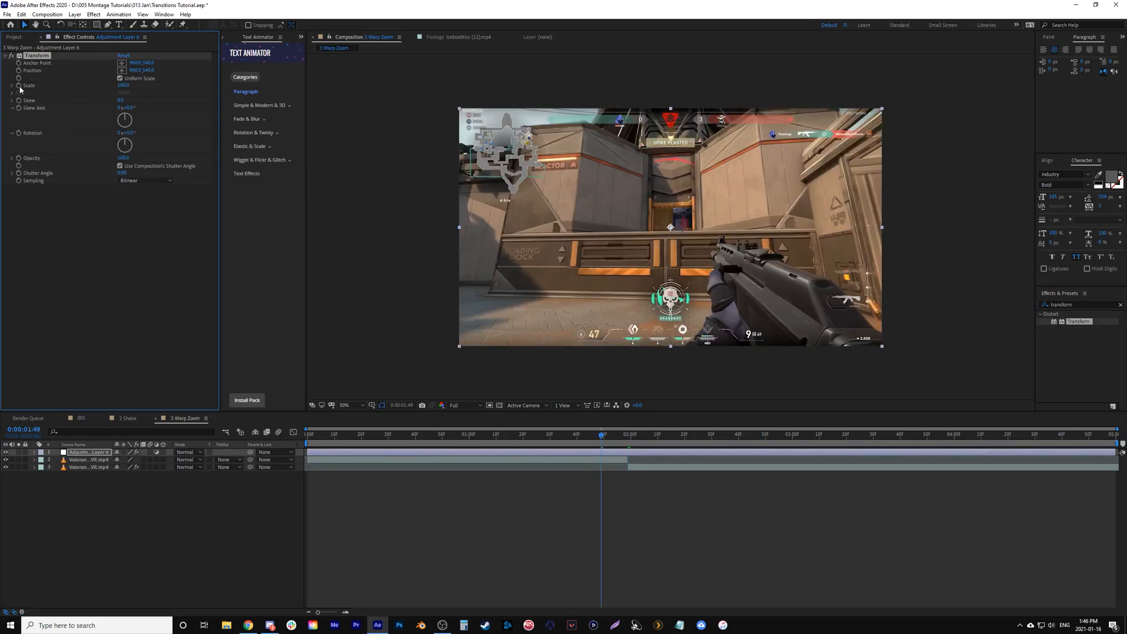
key(shift+Page_Down)
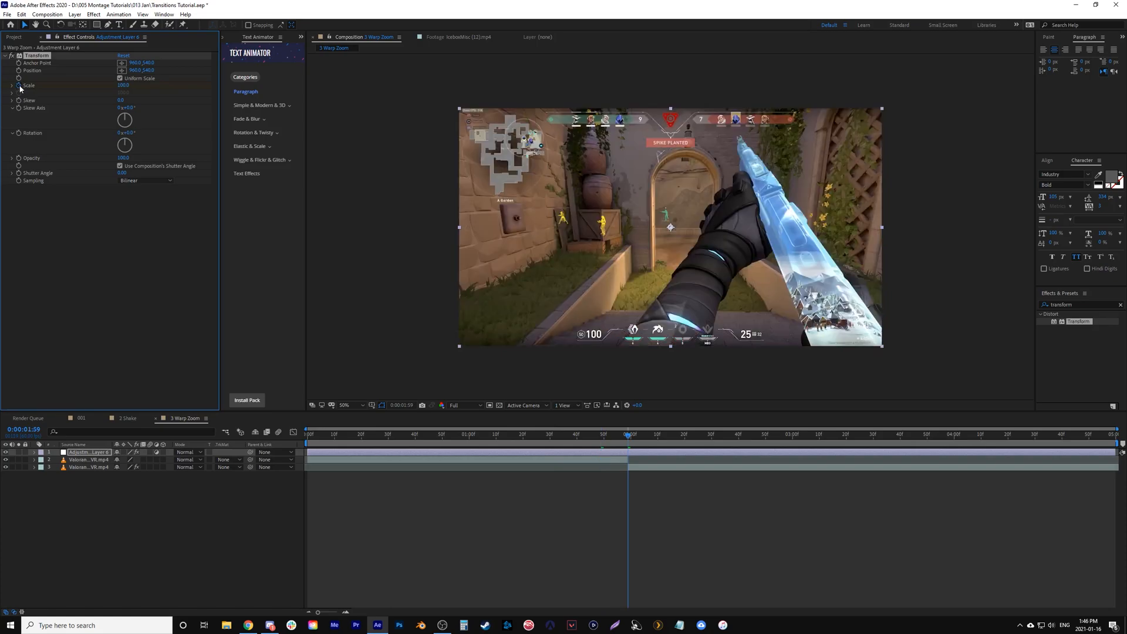
key(Page_Up)
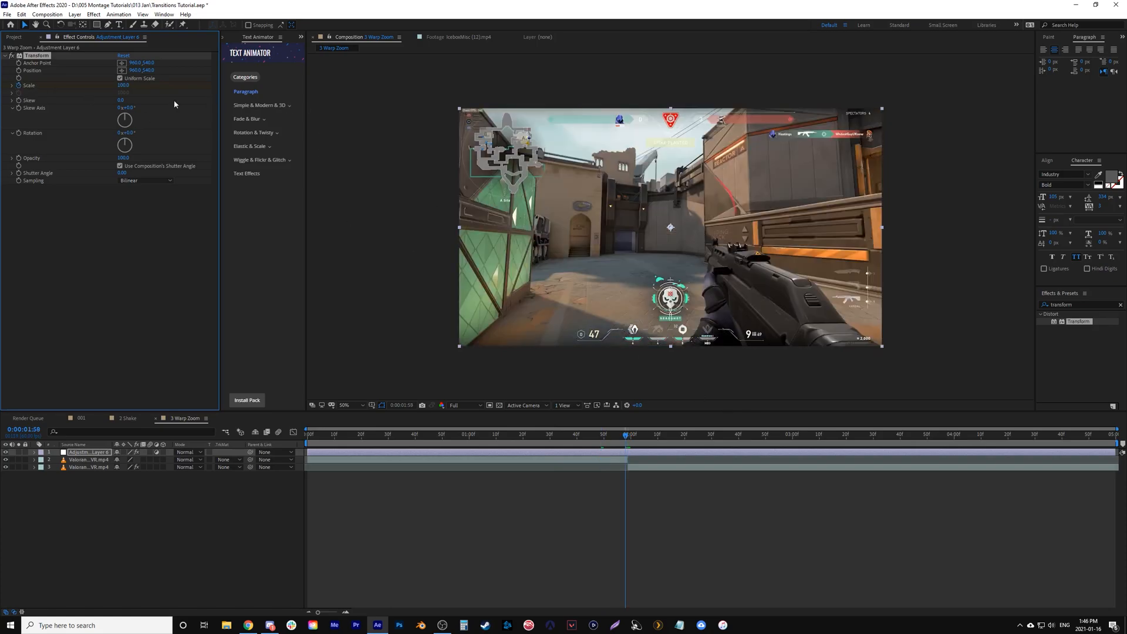
drag(124, 85, 186, 105)
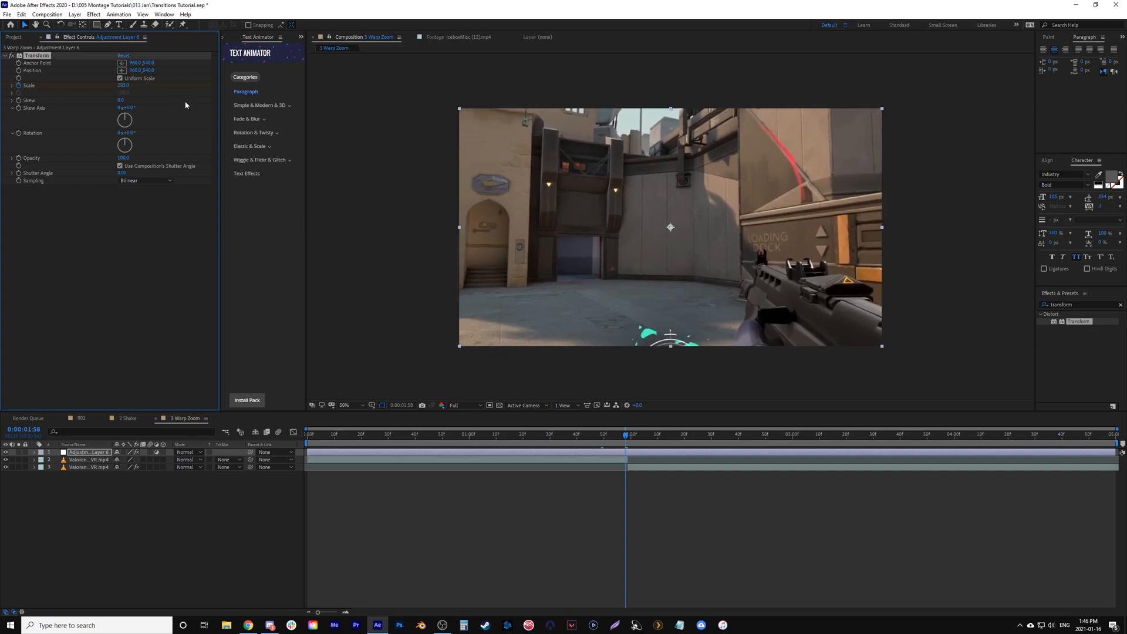
key(u)
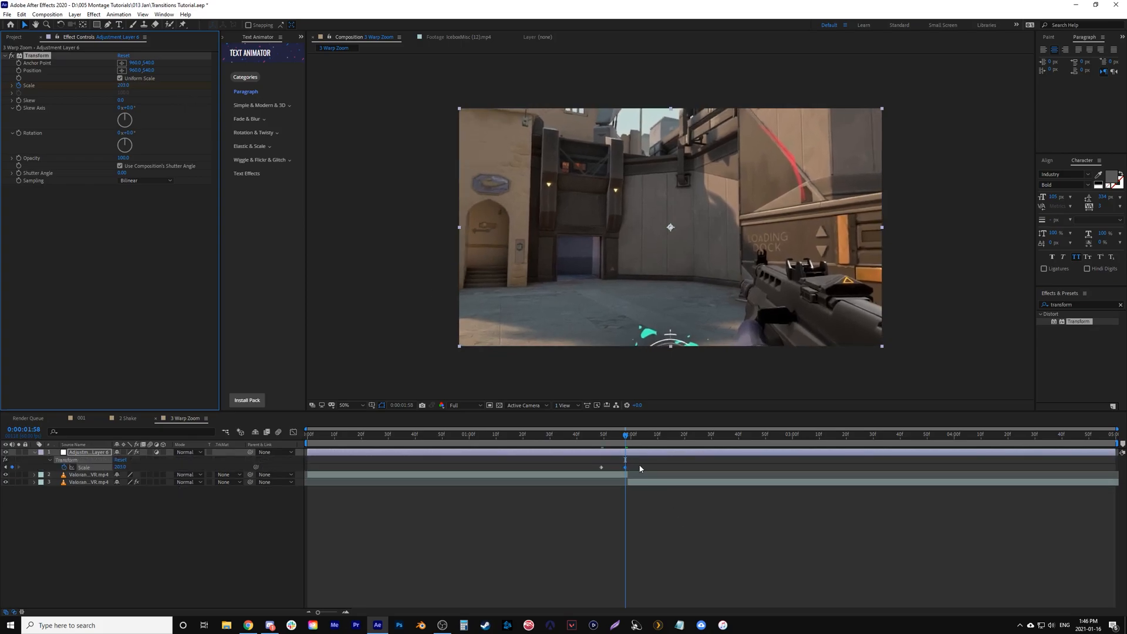
Step: Keyframe the Transform scale at about 63 at 0:00:01:59 and back to 100 at 0:00:02:09
key(Page_Down)
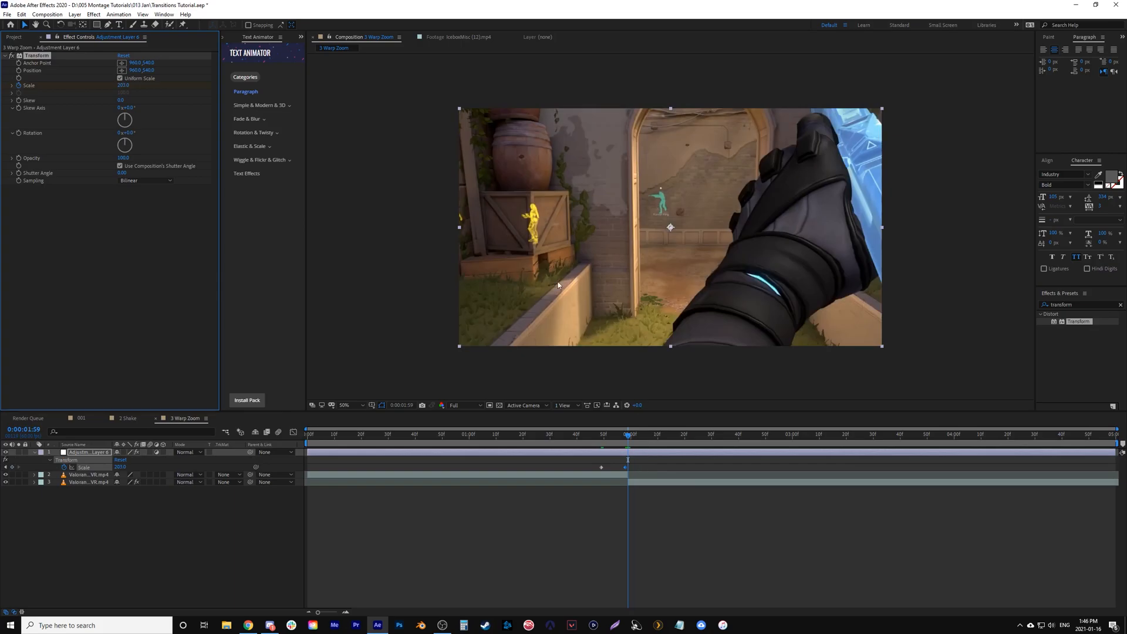
drag(123, 85, 78, 103)
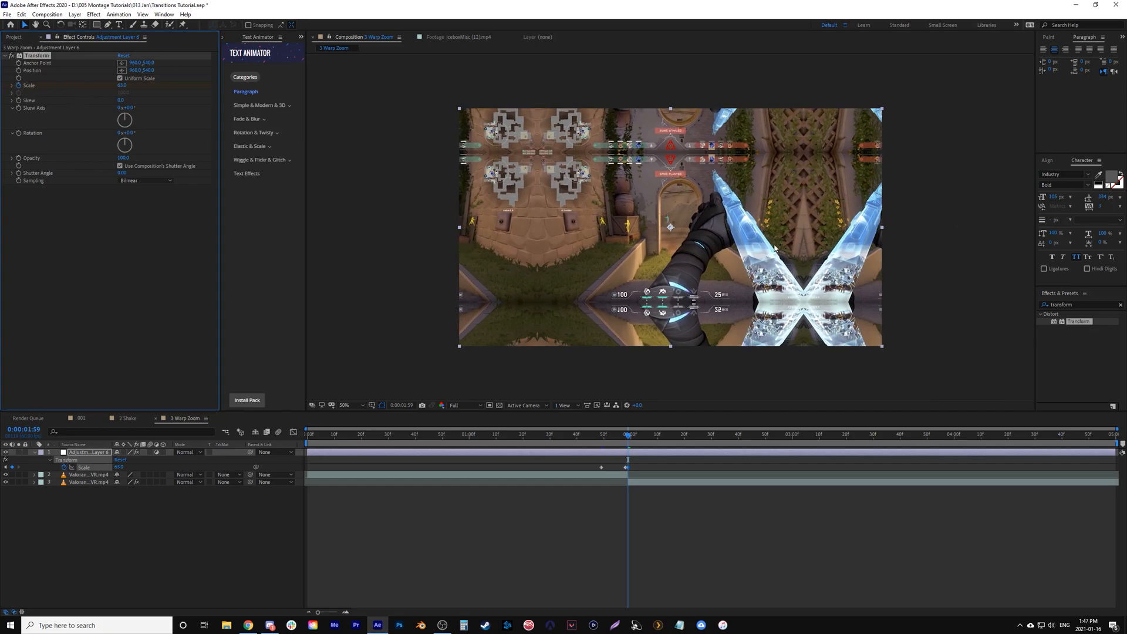
click(123, 86)
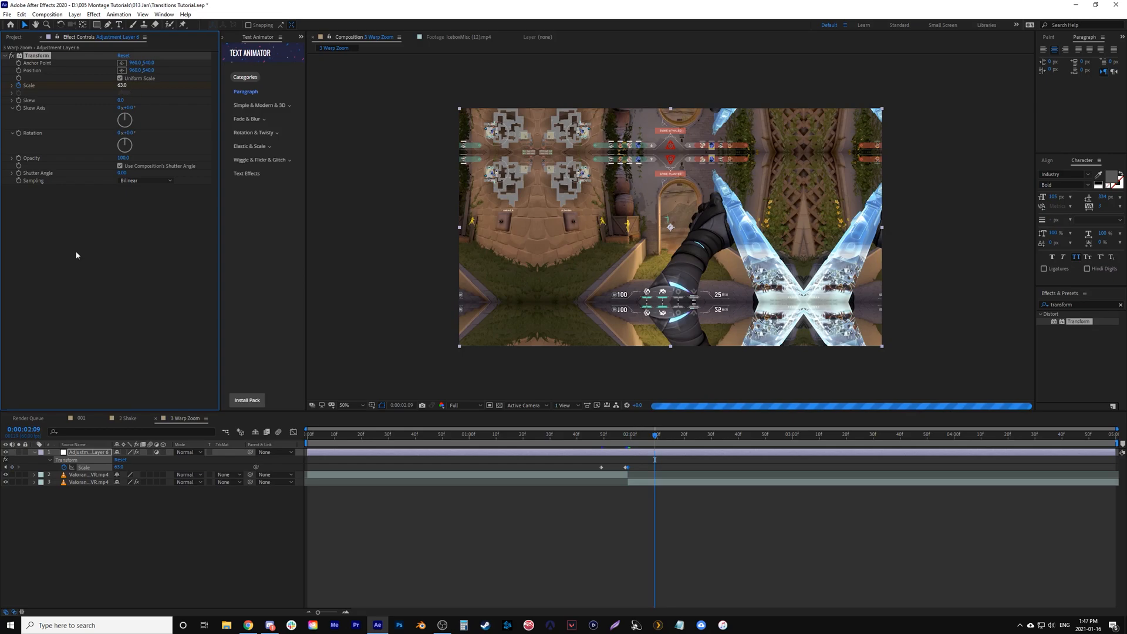
click(118, 467)
text(1)
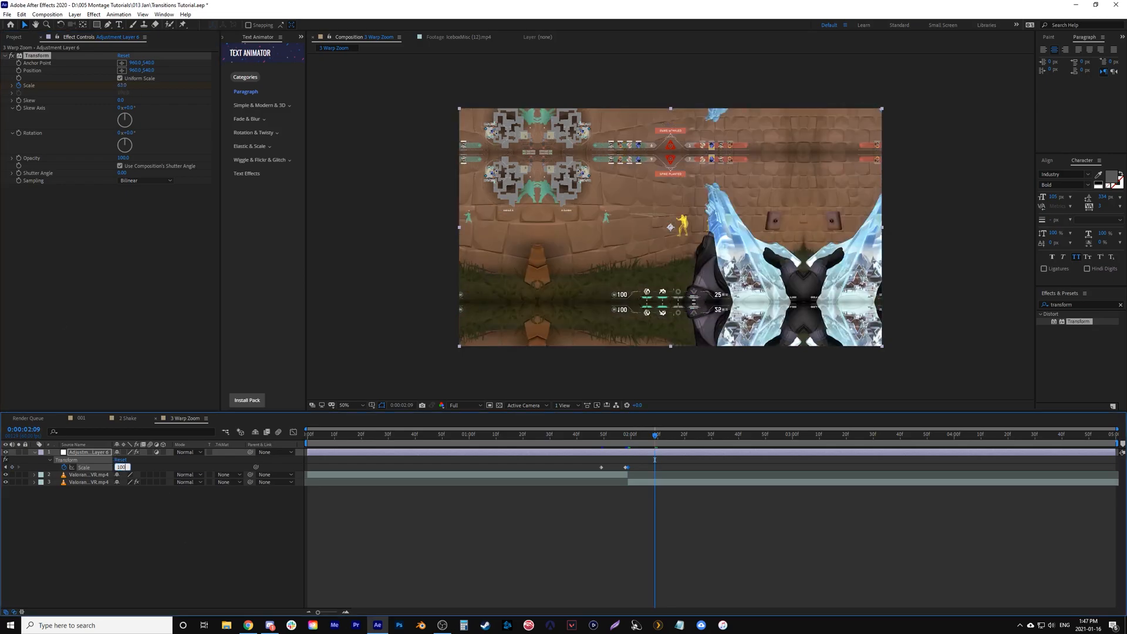
text(00)
click(516, 510)
Step: Preview the zoom from 0:00:01:40 through the cut between the two clips
click(578, 439)
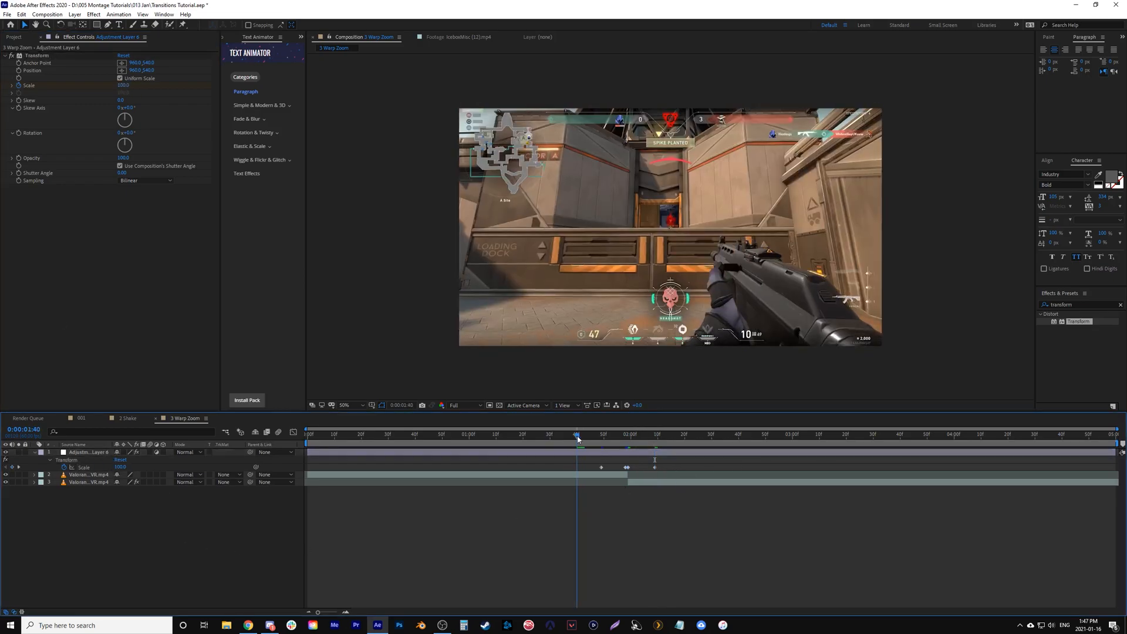
key(space)
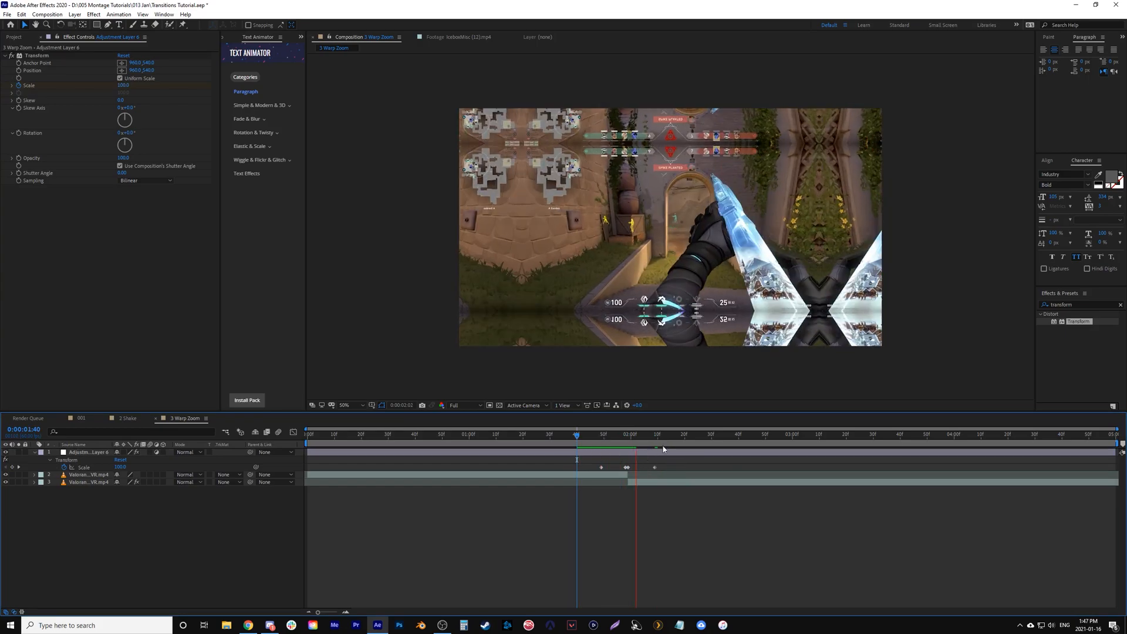
drag(595, 436, 625, 455)
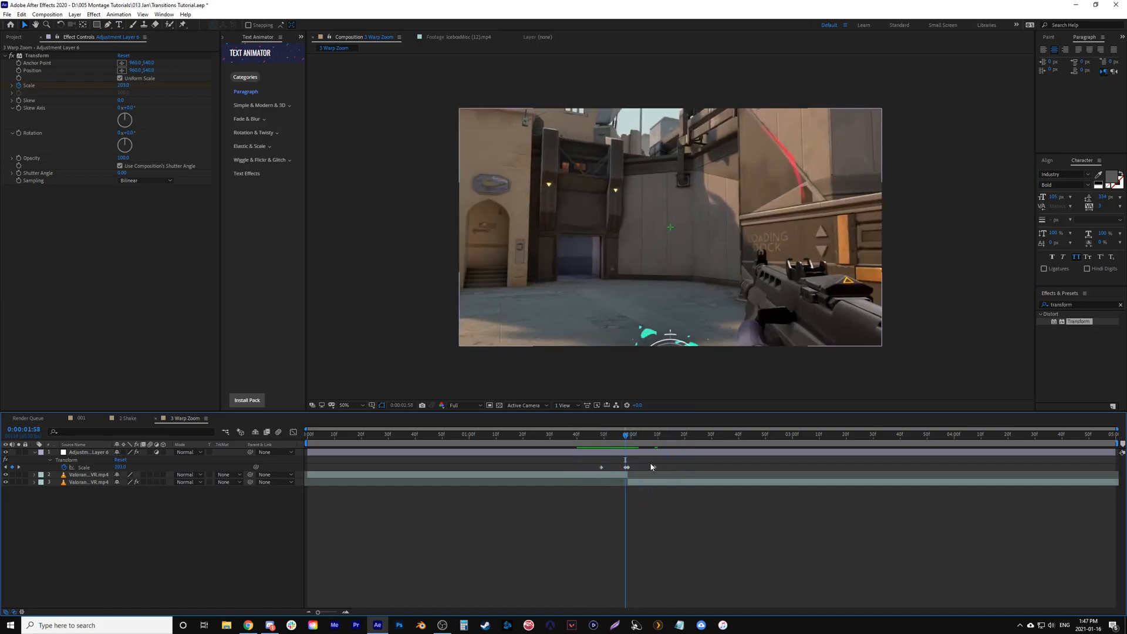
Step: Easy-ease all four Transform scale keyframes and open their speed graph zoomed in around the cut
click(656, 454)
drag(586, 468, 665, 471)
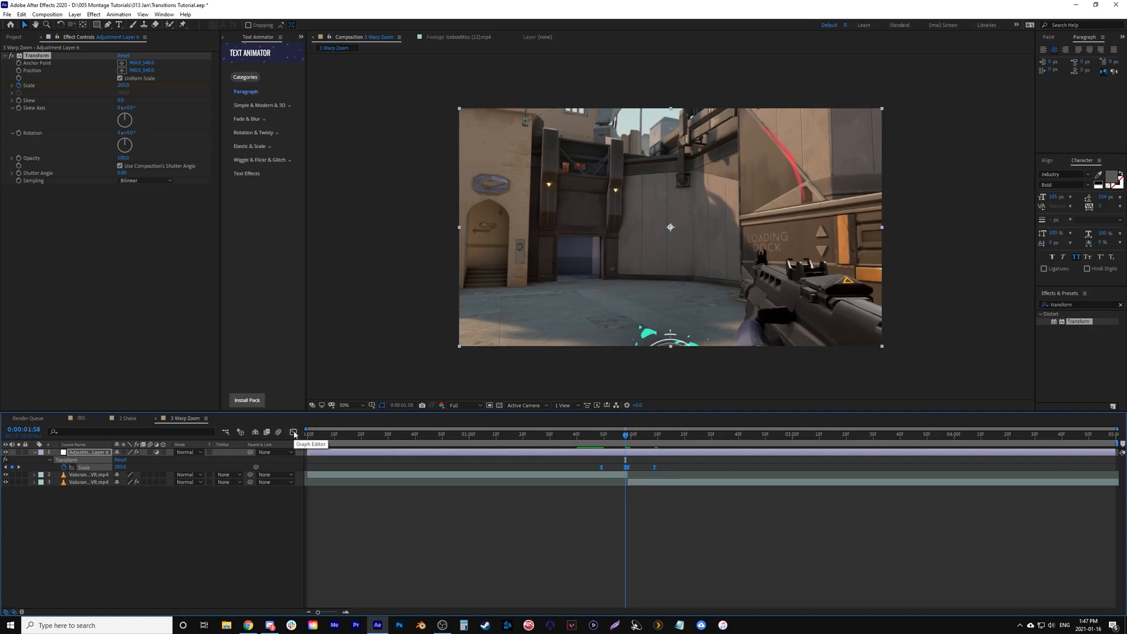
click(293, 432)
key(equal)
key(equal)
key(equal)
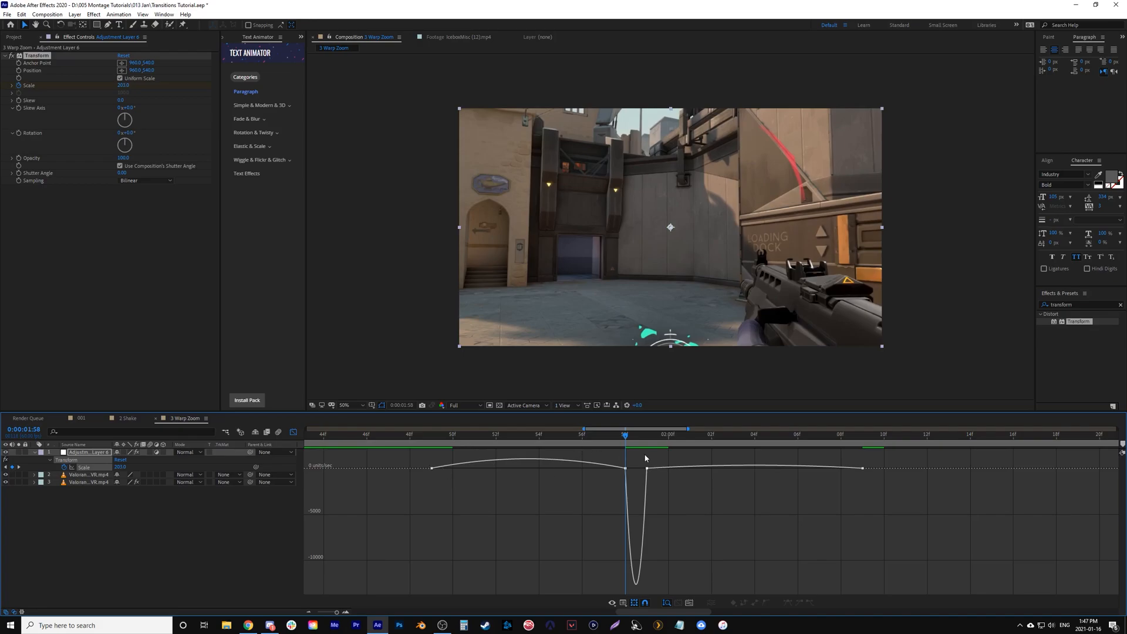
Step: Shape the scale speed graph so the first and last keyframes' long influences make speed peak near the cut
click(432, 469)
drag(464, 470, 619, 484)
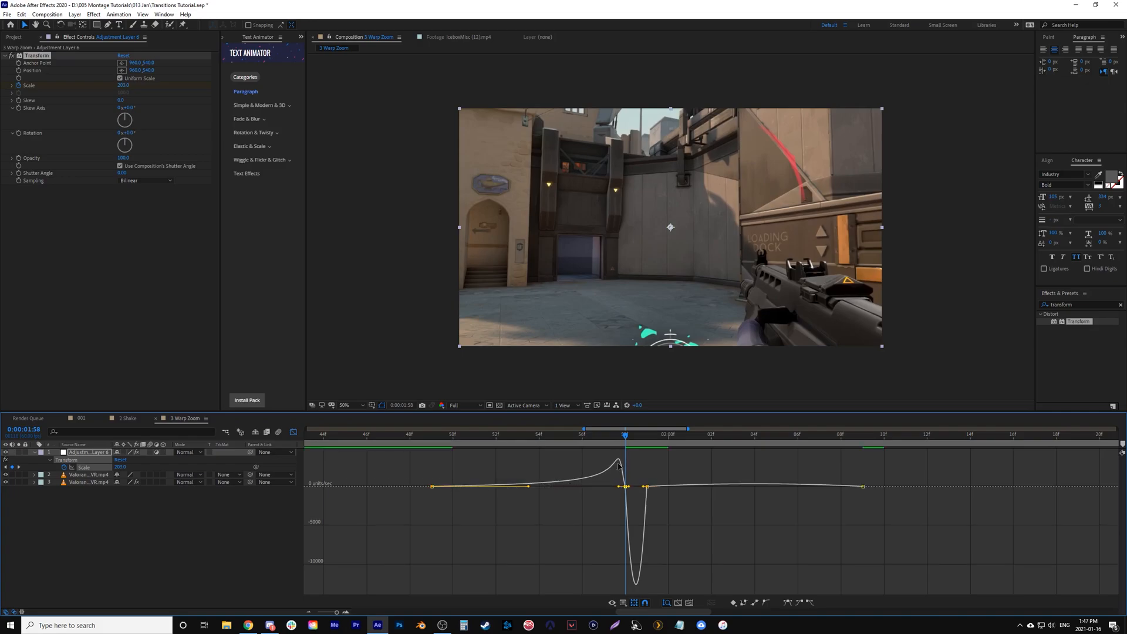
click(863, 487)
drag(828, 490, 649, 487)
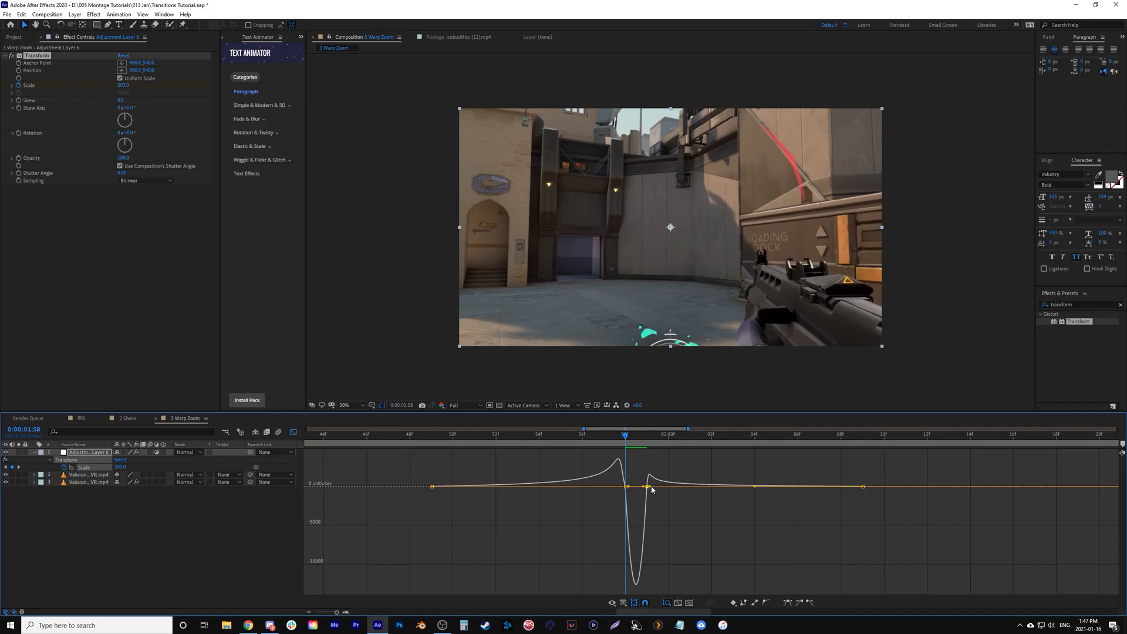
click(293, 432)
Step: Limit the work area to the section around the zoom transition and play it back
click(415, 438)
key(minus)
key(minus)
drag(381, 438, 372, 438)
key(minus)
key(space)
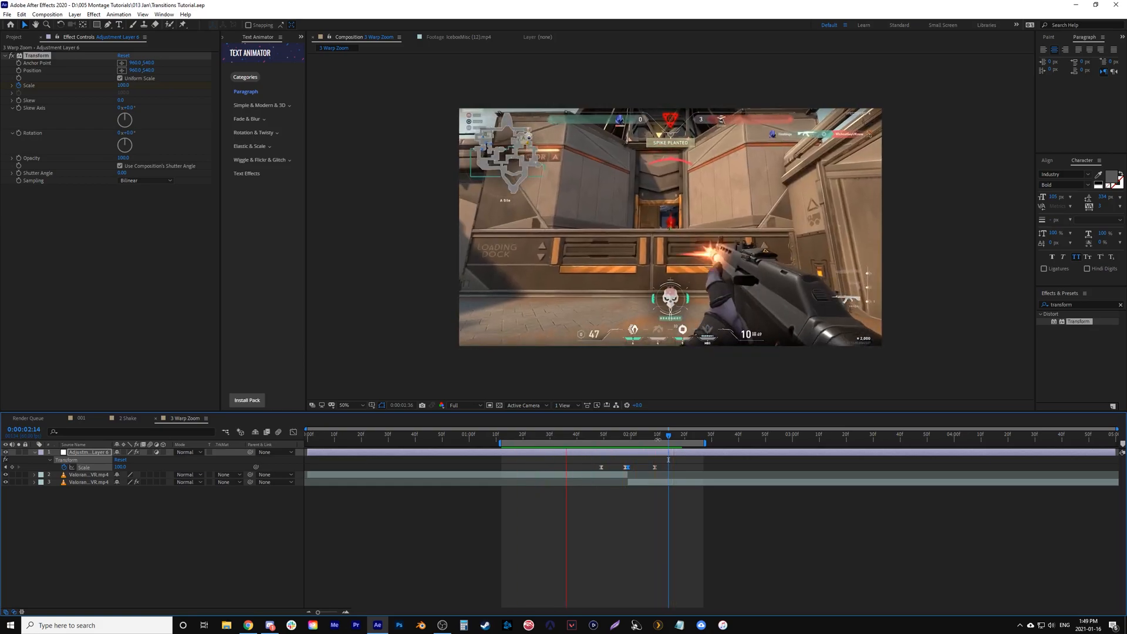
key(space)
click(624, 437)
mouse_move(624, 437)
mouse_down()
mouse_move(634, 437)
mouse_move(604, 437)
mouse_move(633, 440)
mouse_move(630, 450)
mouse_up()
key(space)
key(space)
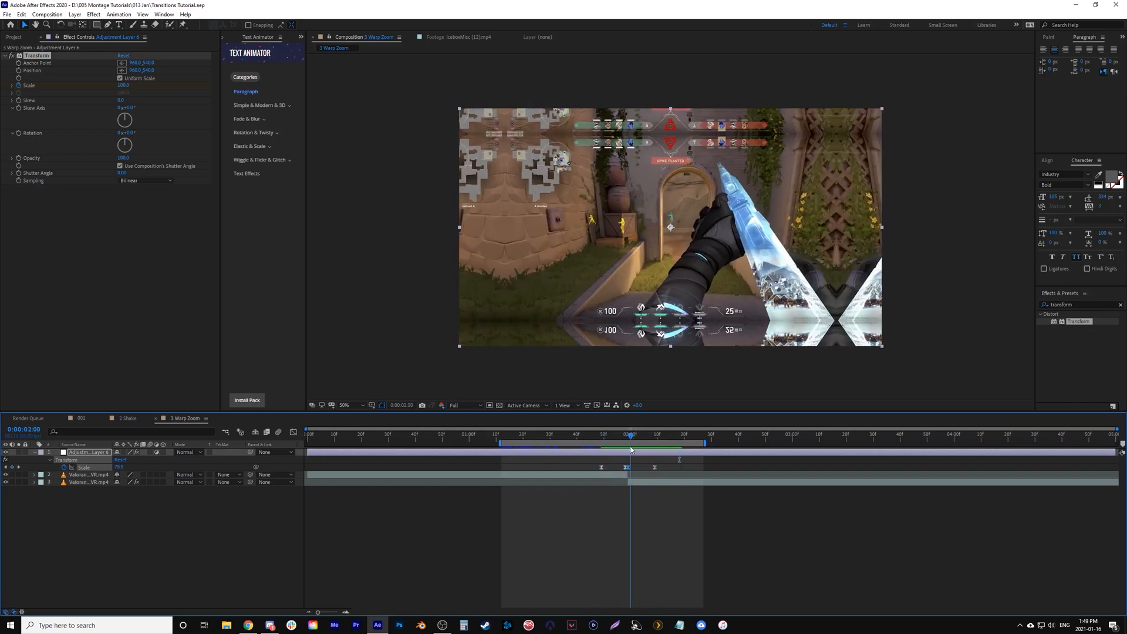
Step: Raise the Transform scale keyframe at 0:00:01:59 to about 81
key(Page_Up)
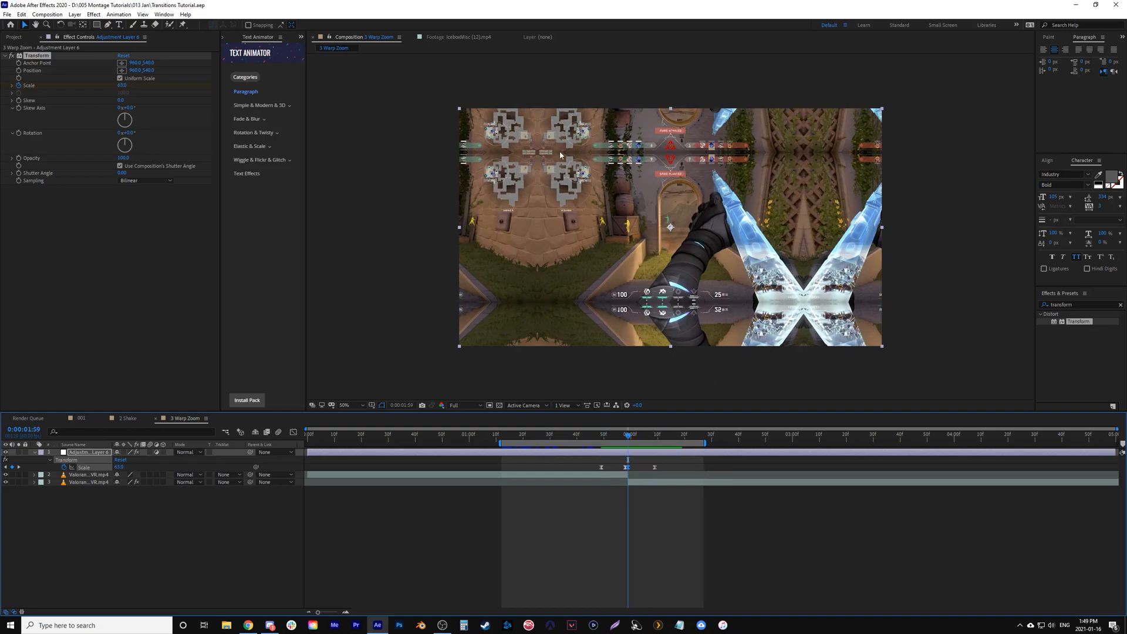
drag(121, 86, 130, 88)
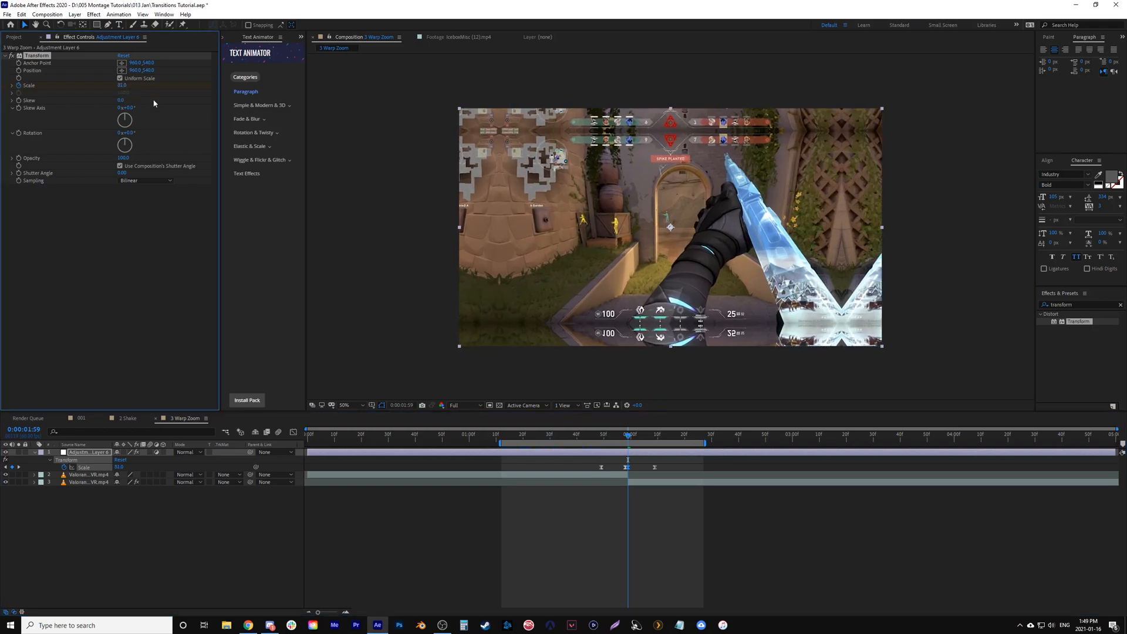
click(317, 164)
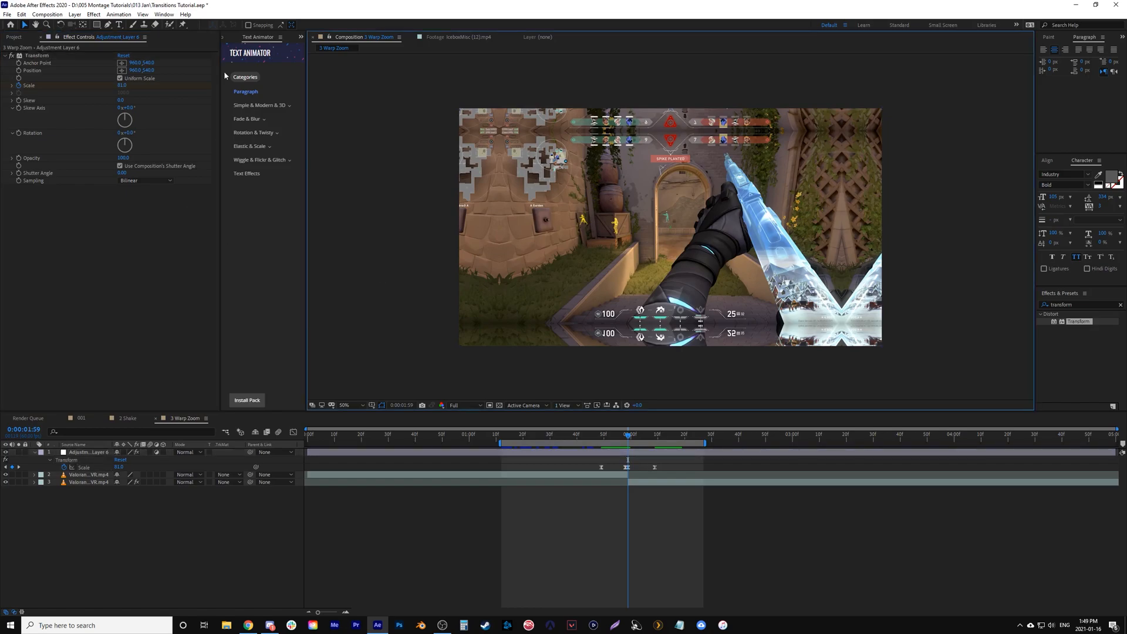
Step: Add a new adjustment layer on top of the stack and rename it warp
click(77, 15)
mouse_move(85, 25)
click(270, 85)
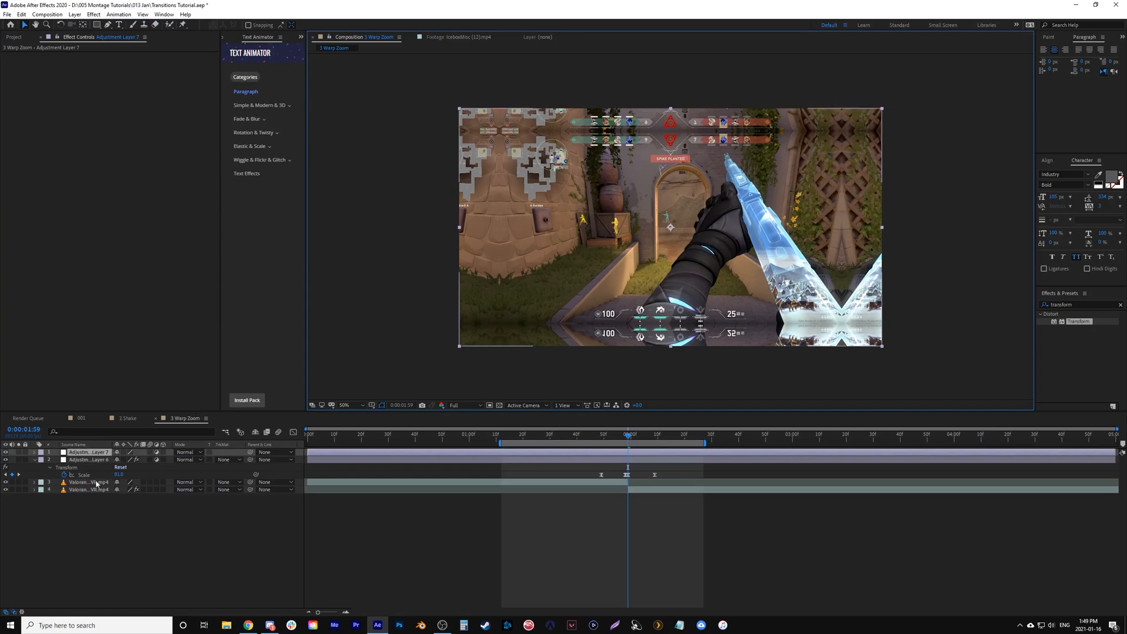
click(86, 454)
right_click(85, 456)
click(116, 450)
text(wa)
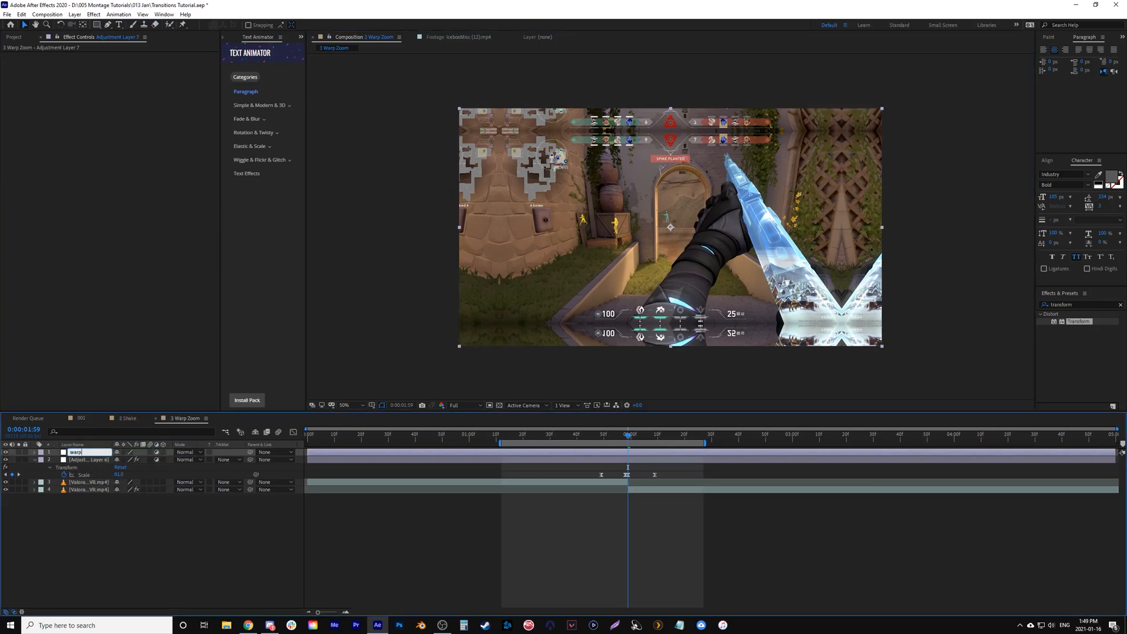
text(rp)
key(Return)
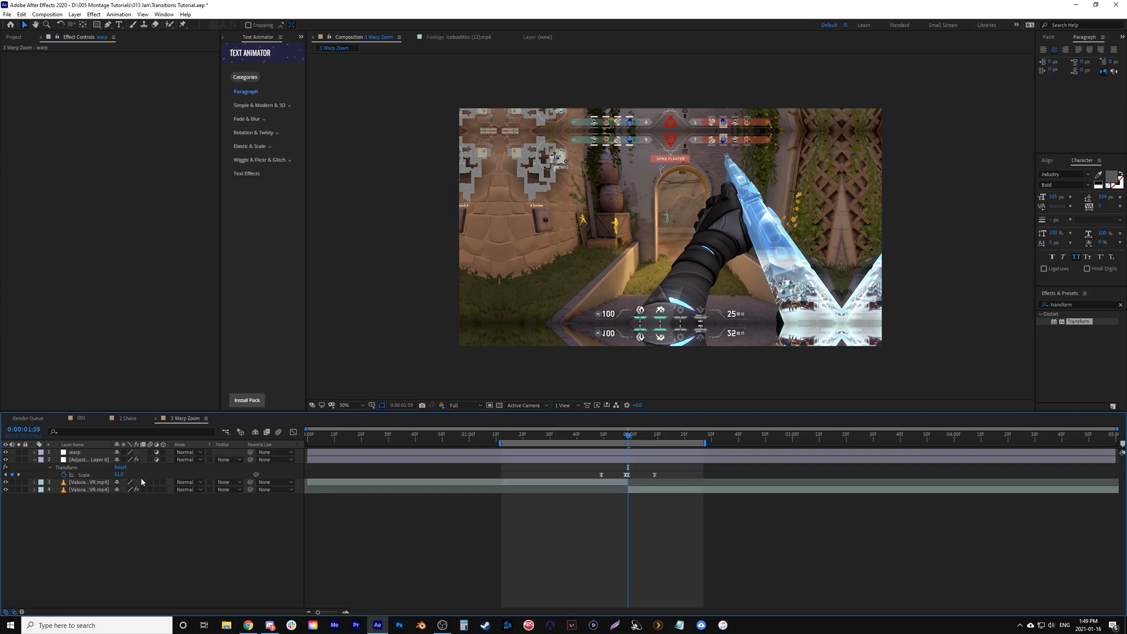
Step: Find the Warp effect, apply it to the warp layer and set its warp style to FishEye
click(1121, 306)
text(warp)
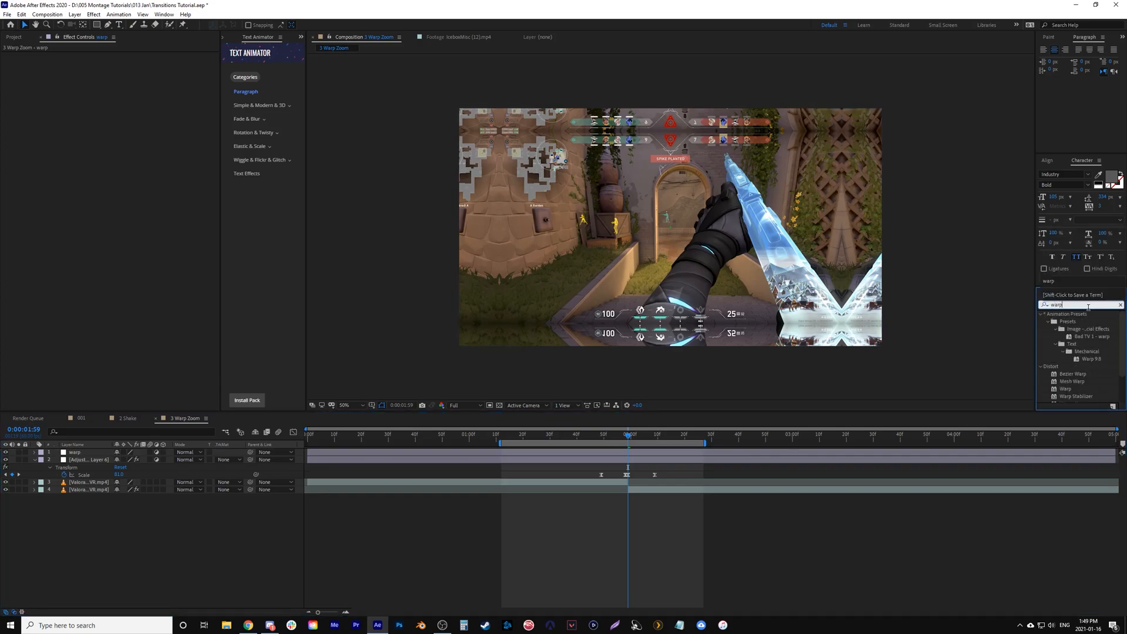
drag(1053, 390, 650, 455)
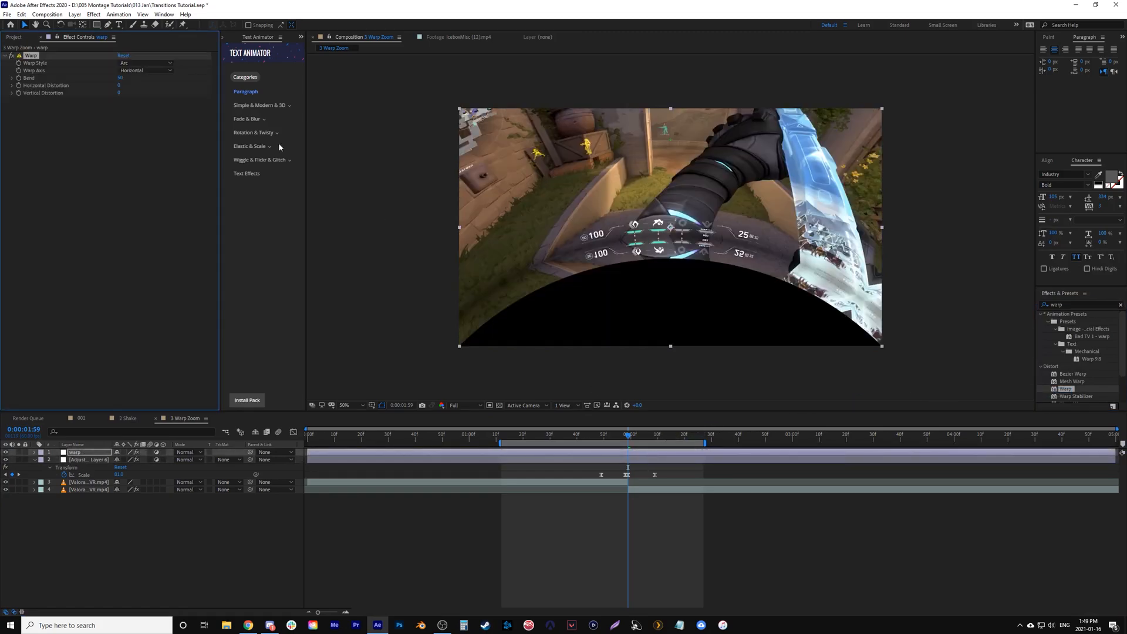
click(143, 64)
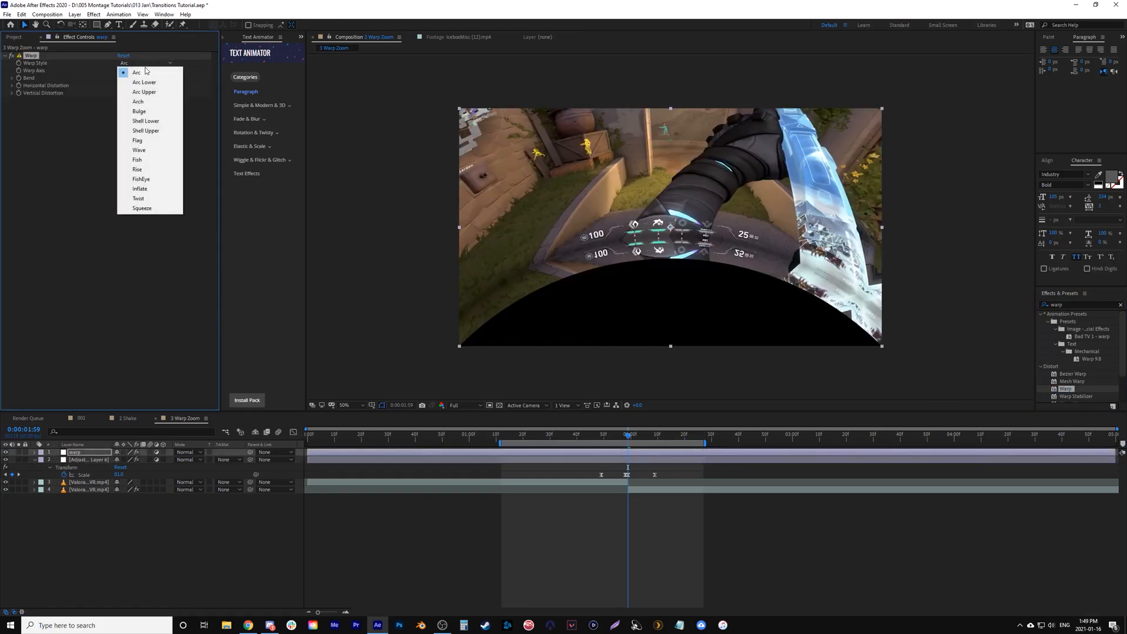
click(141, 179)
Step: Keyframe the Warp bend at 0 at 0:00:01:49 and at 40 at 0:00:01:59
click(603, 439)
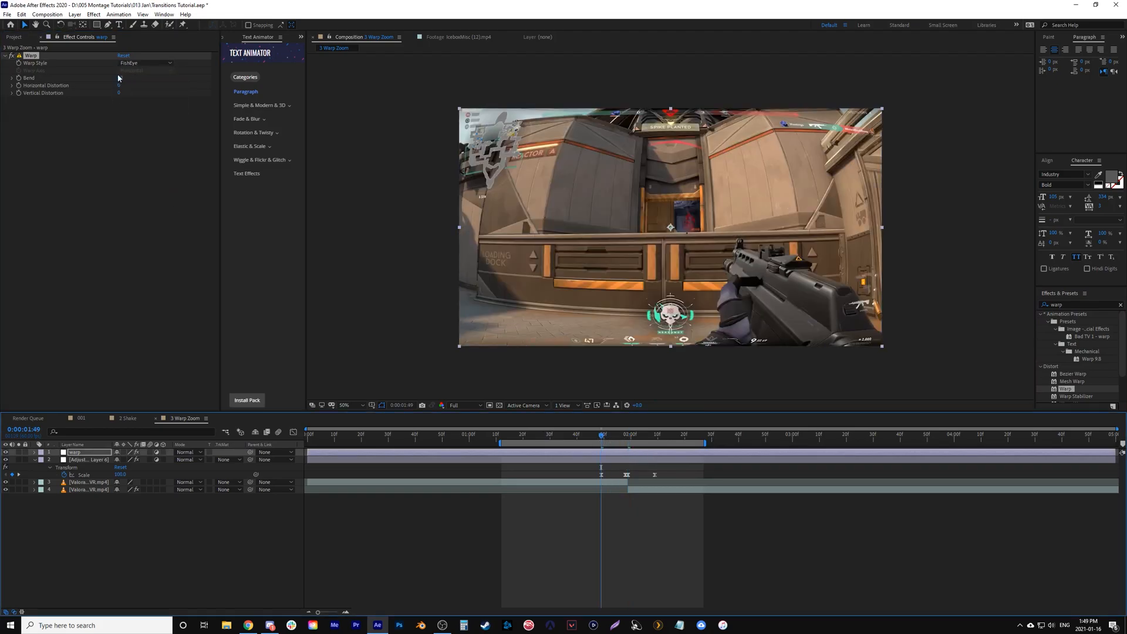
click(139, 176)
click(30, 55)
click(628, 437)
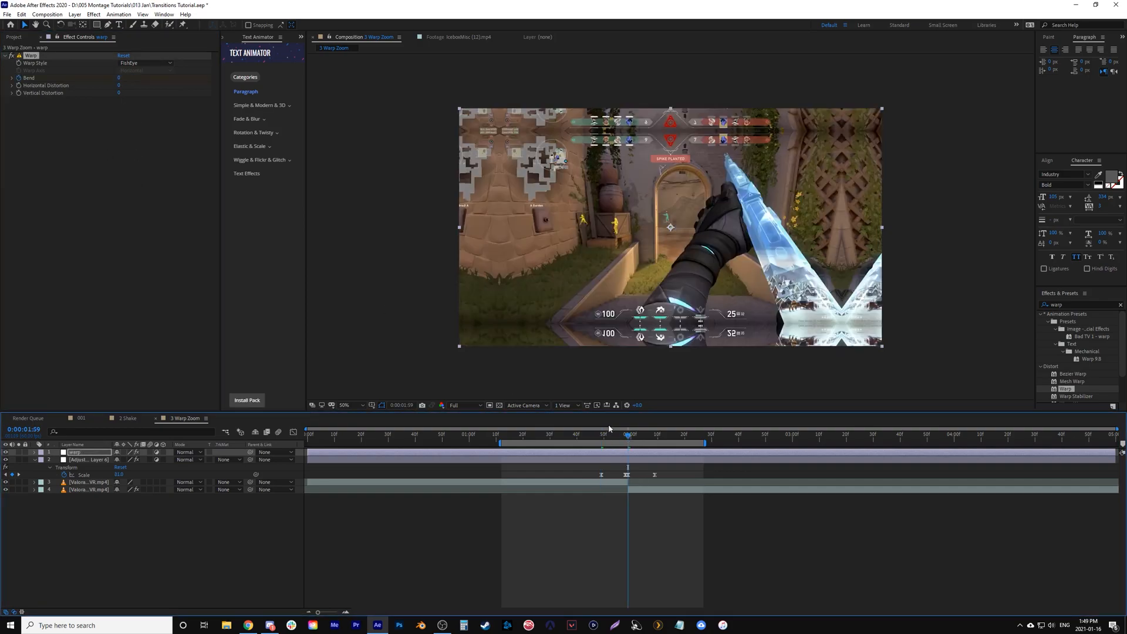
click(118, 78)
text(40)
click(141, 194)
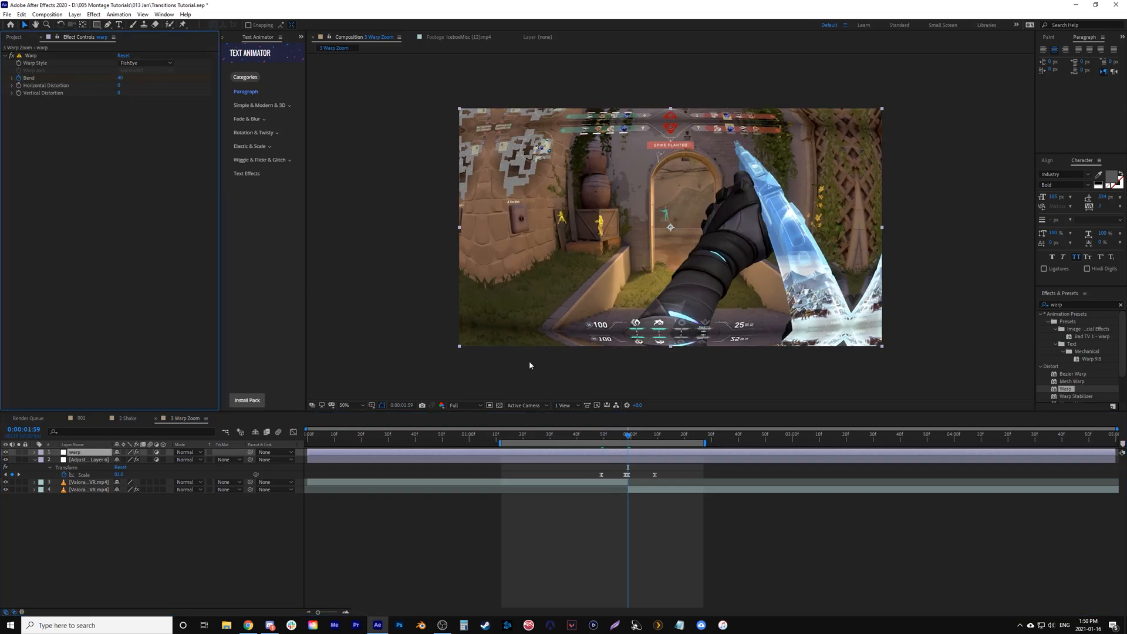
Step: Return the Warp bend to 0 at 0:00:02:06 and reveal the layer's keyframes
click(639, 437)
drag(639, 439, 647, 439)
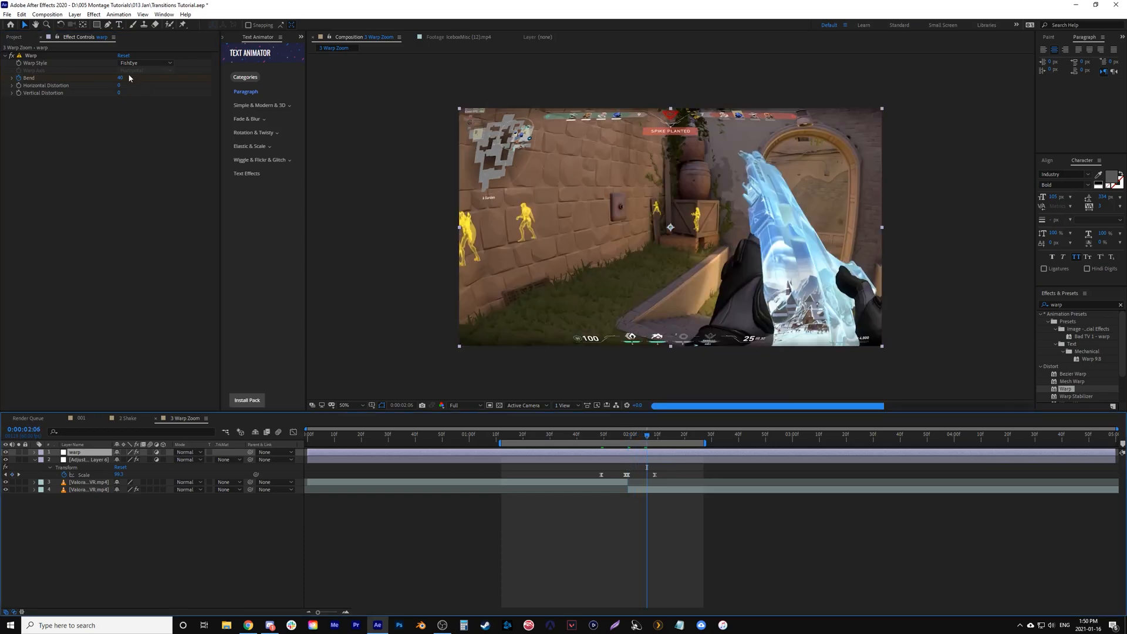
click(121, 78)
text(0)
key(Return)
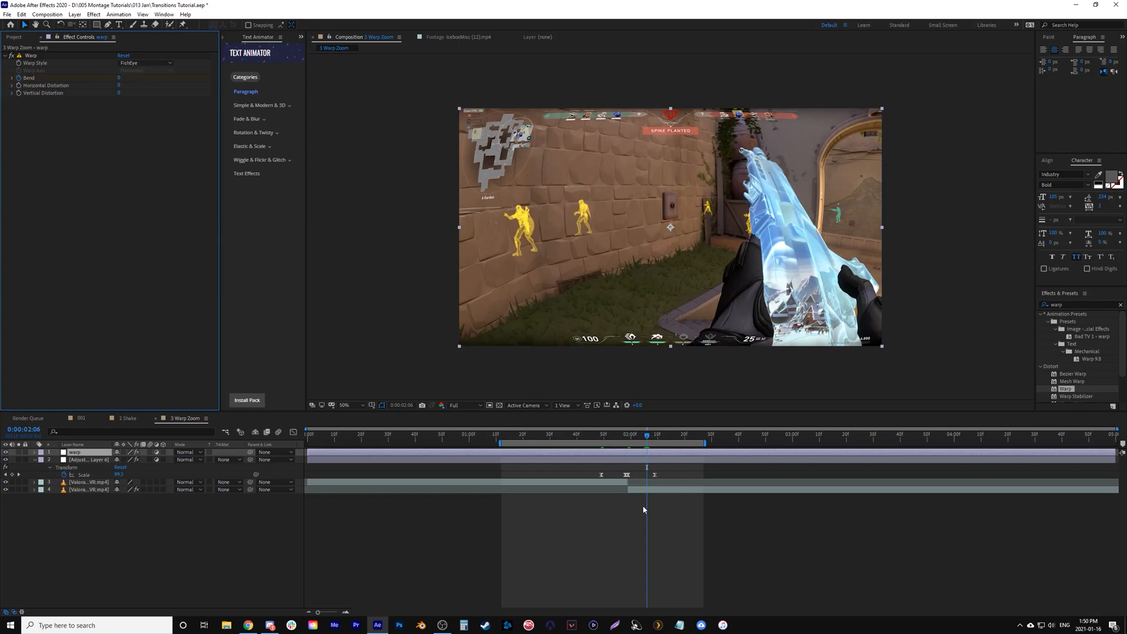
key(u)
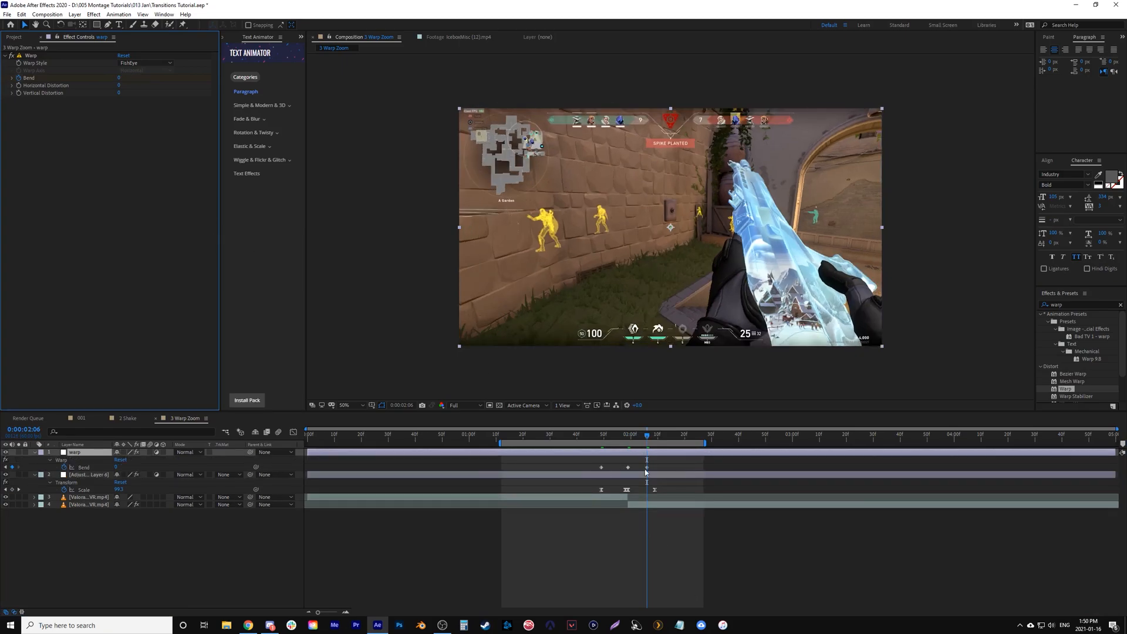
Step: Easy-ease the three bend keyframes and shape their speed graph into sharp peaks on both sides of the middle keyframe
drag(587, 458, 662, 478)
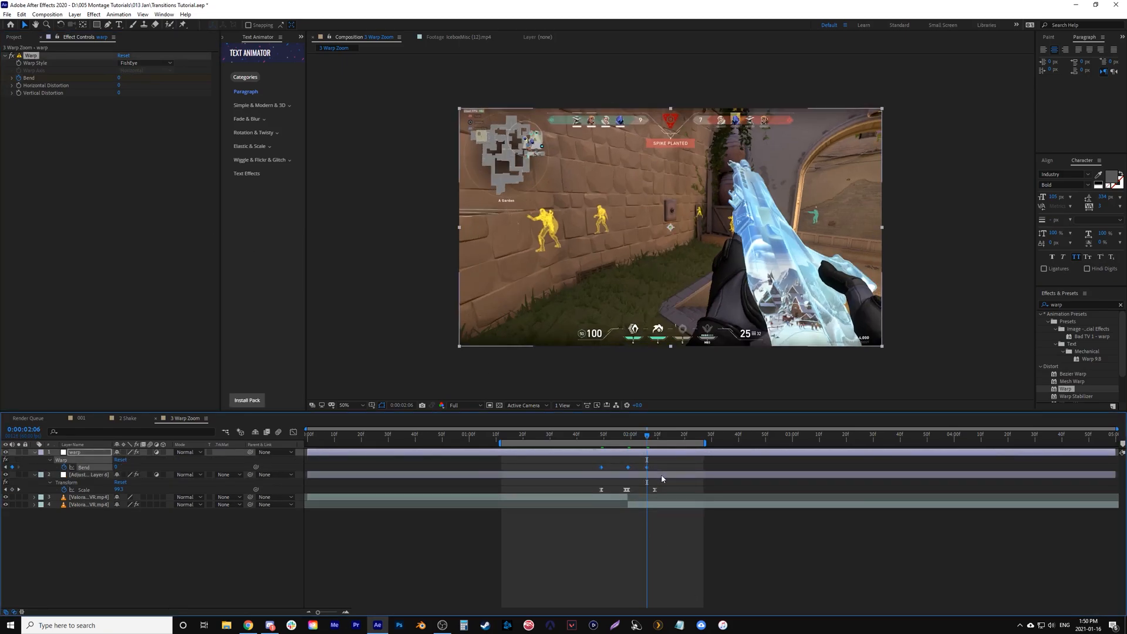
click(293, 432)
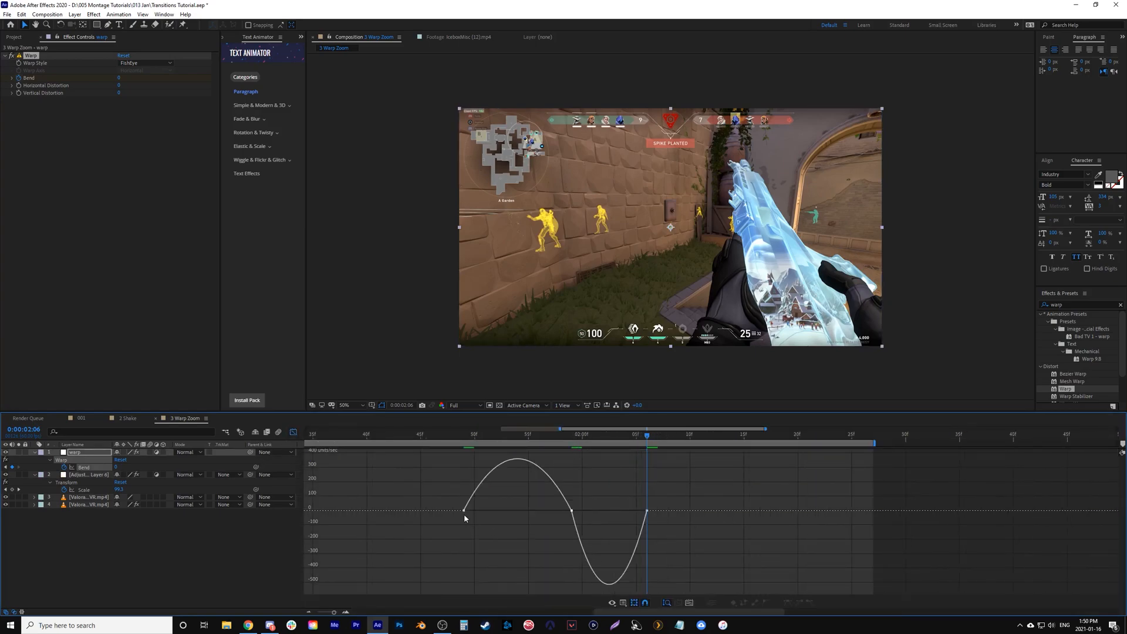
click(466, 510)
drag(481, 512, 524, 515)
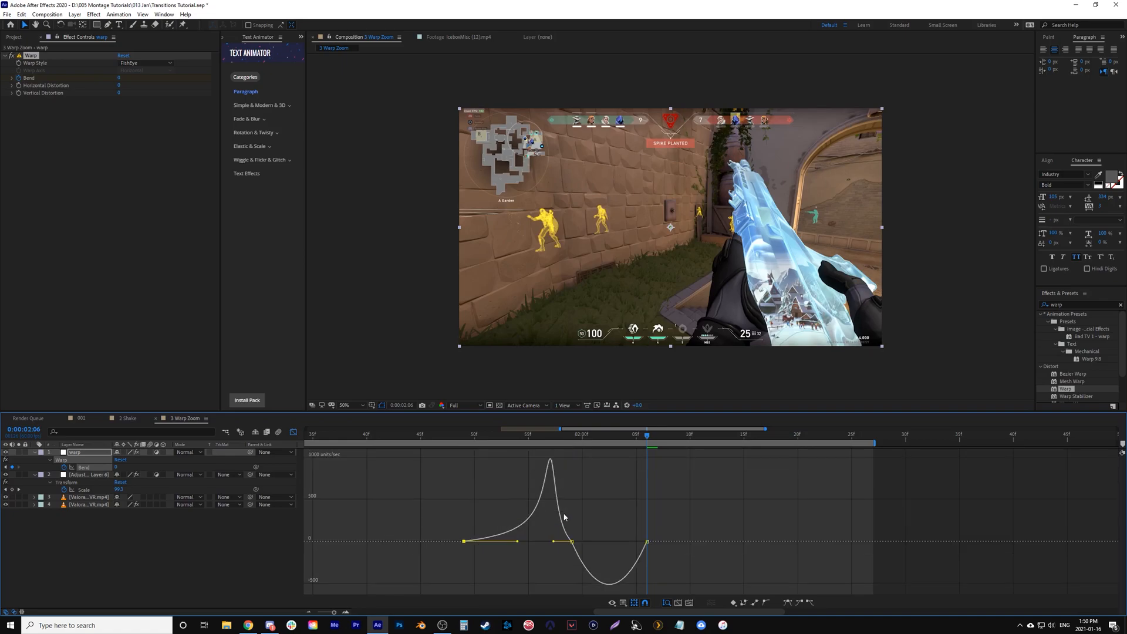
drag(560, 544, 566, 546)
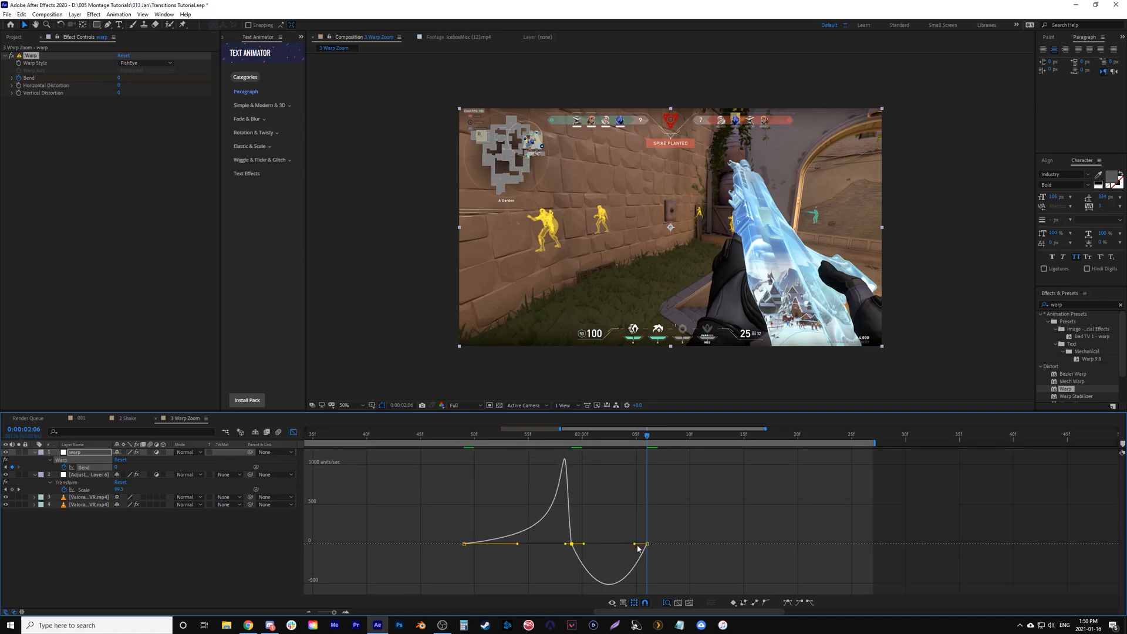
drag(636, 544, 604, 581)
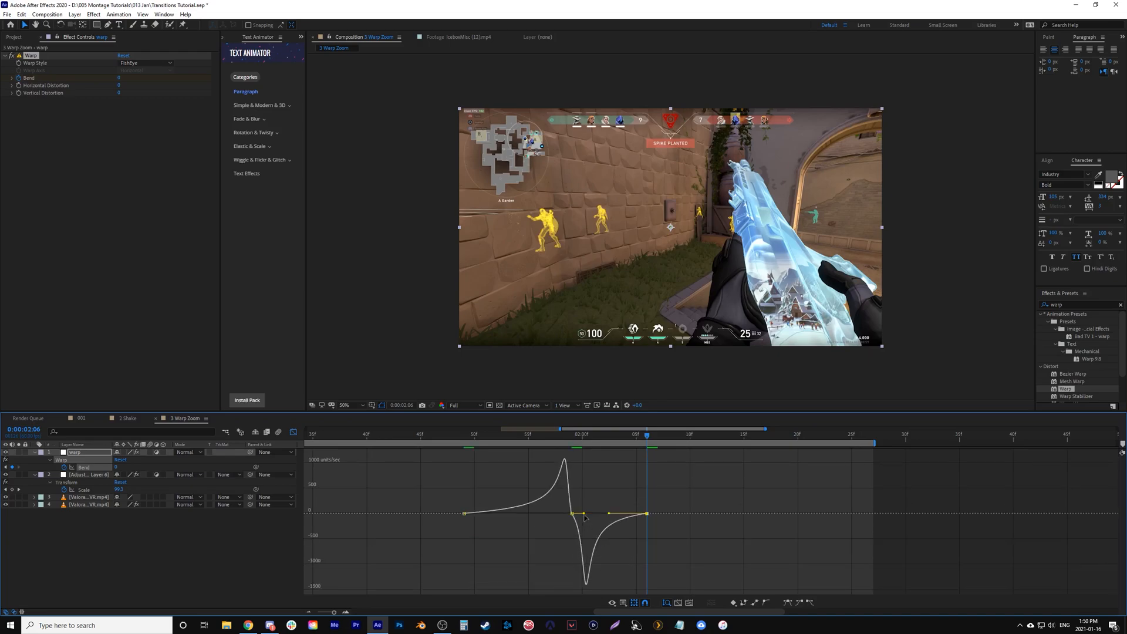
drag(582, 514, 578, 514)
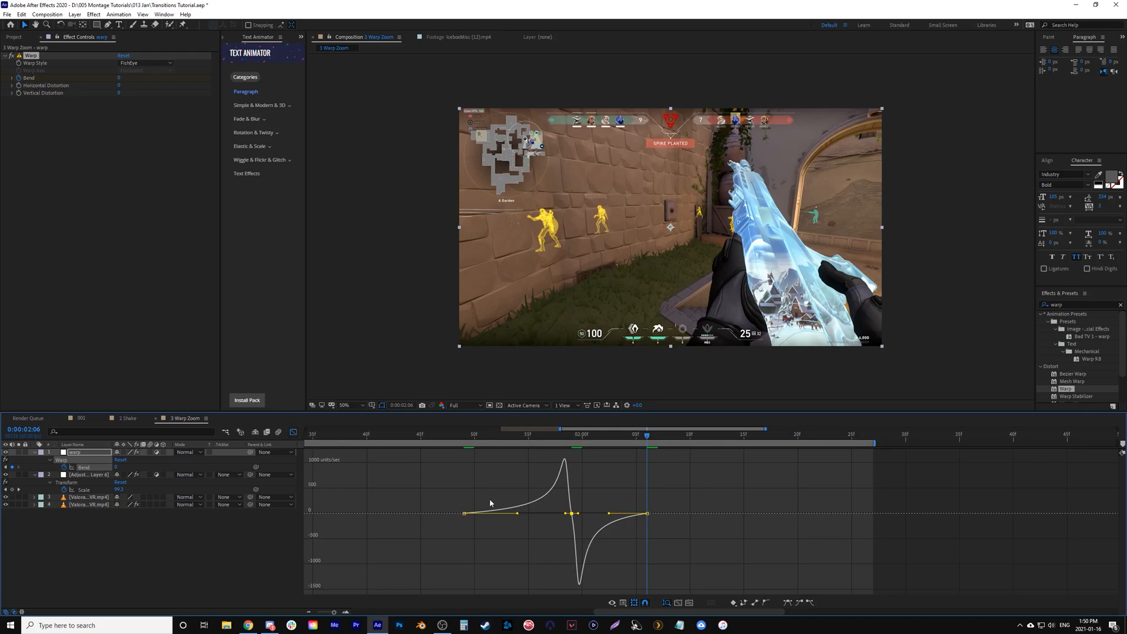
click(293, 432)
click(452, 440)
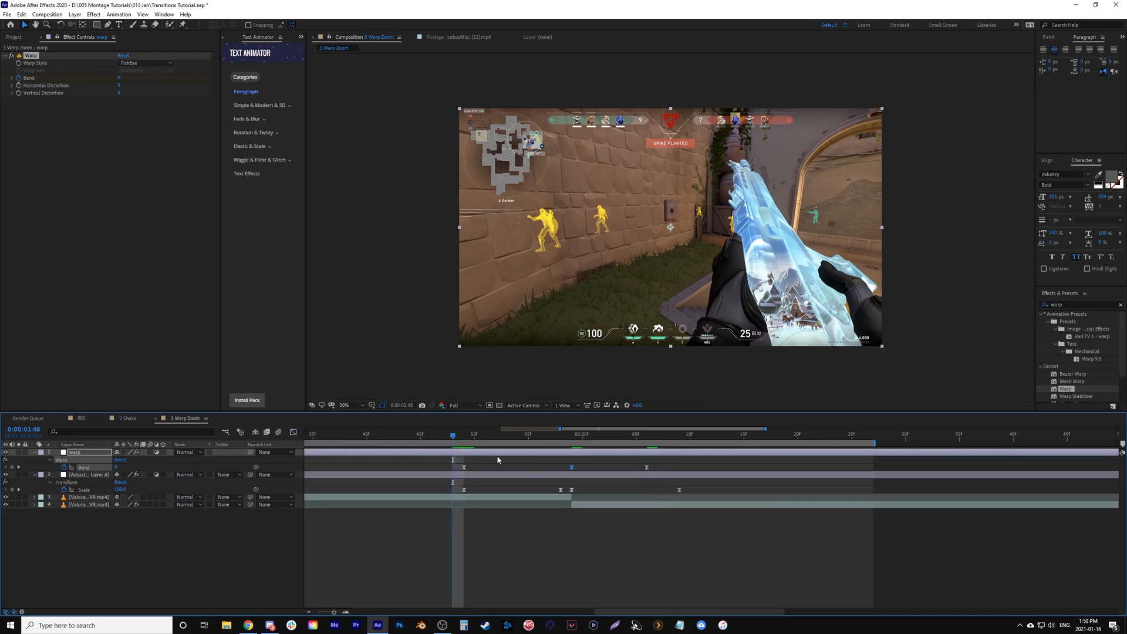
Step: Collapse the revealed keyframes and play back the warp zoom transition
key(minus)
key(u)
key(equal)
key(space)
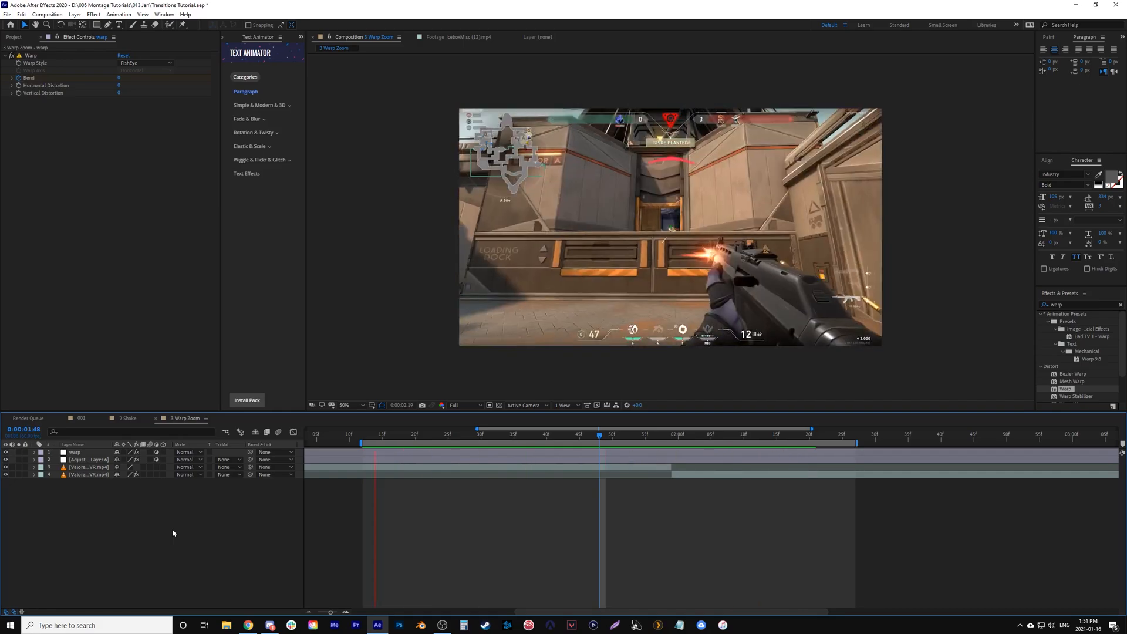
key(space)
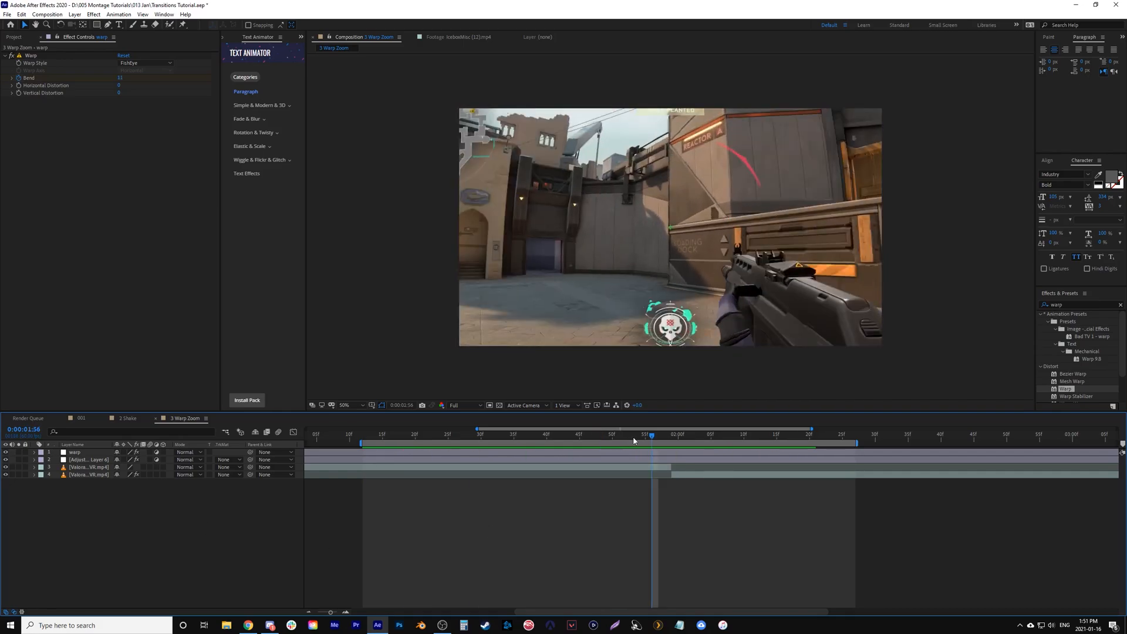
Step: Enable motion blur on the Transform adjustment layer and for the whole composition
click(96, 460)
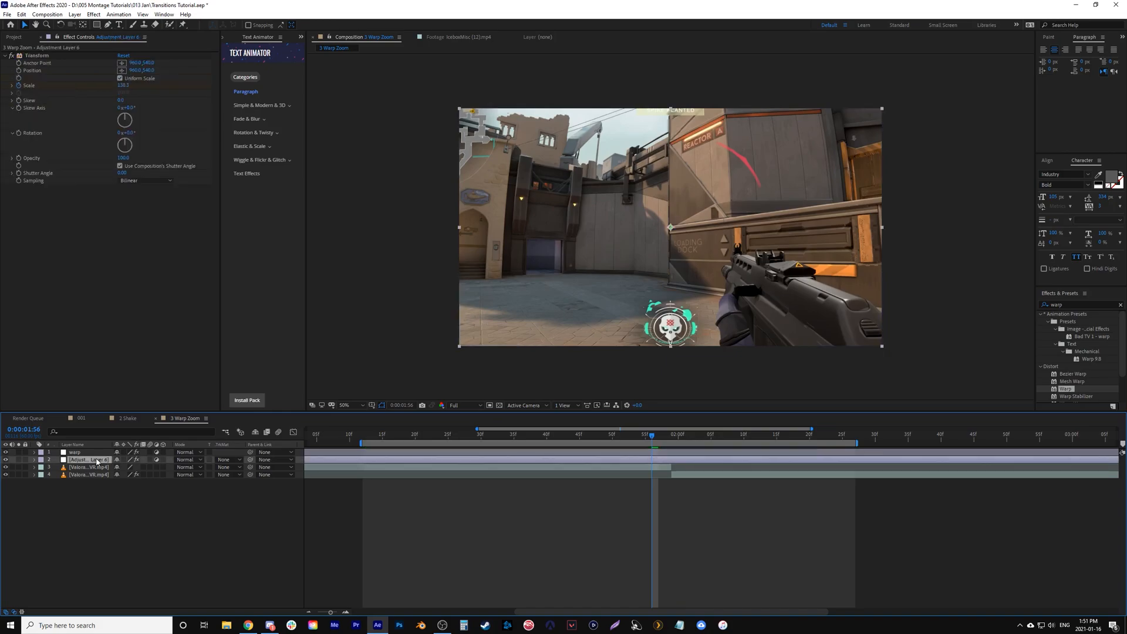
key(u)
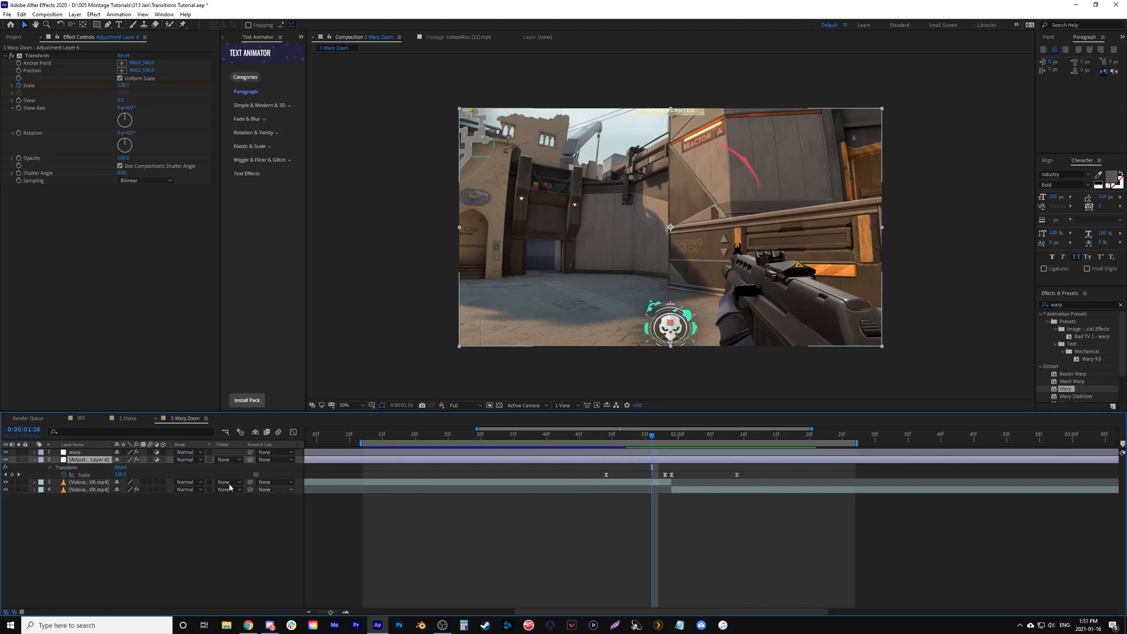
key(u)
click(150, 460)
click(278, 432)
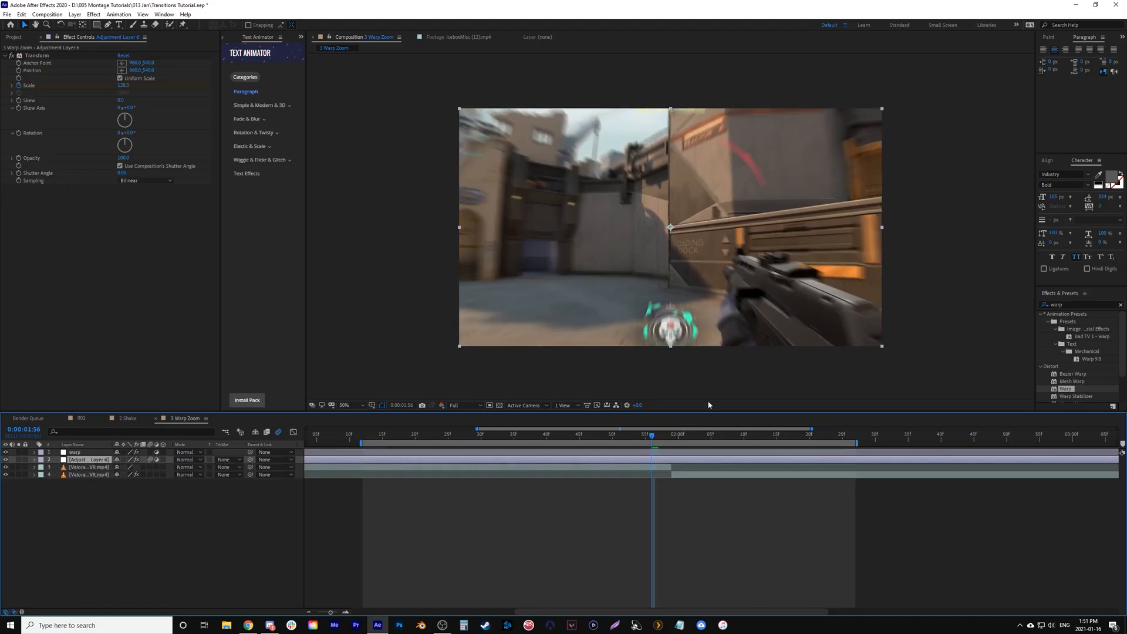
Step: Lower the preview resolution to Half and play back the warp zoom with motion blur
drag(633, 435, 625, 434)
click(463, 405)
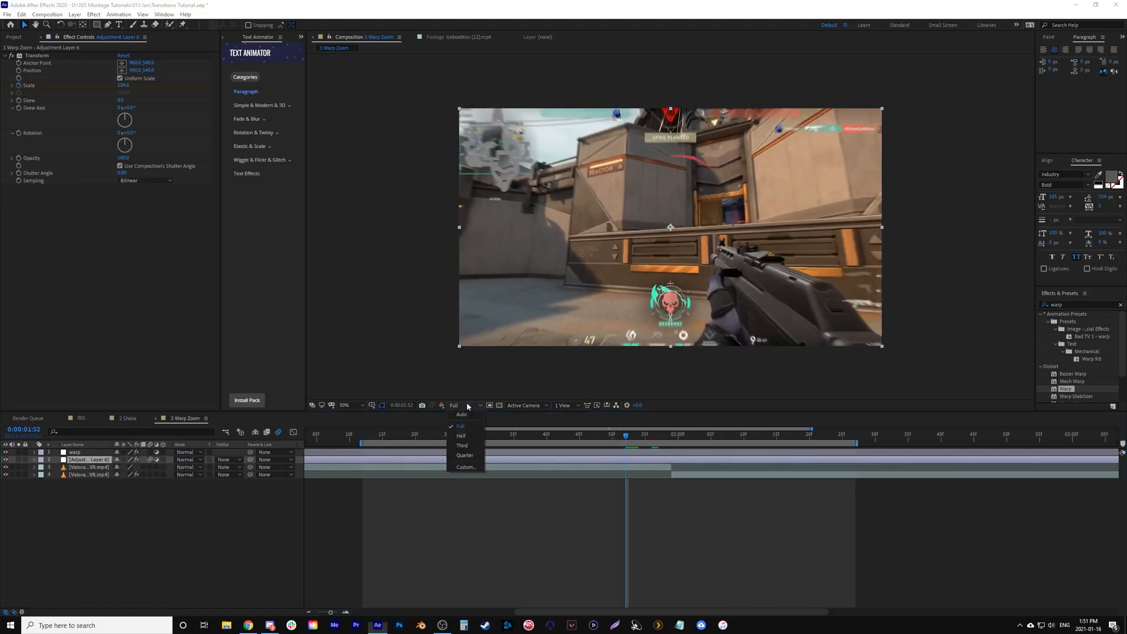
click(461, 436)
key(space)
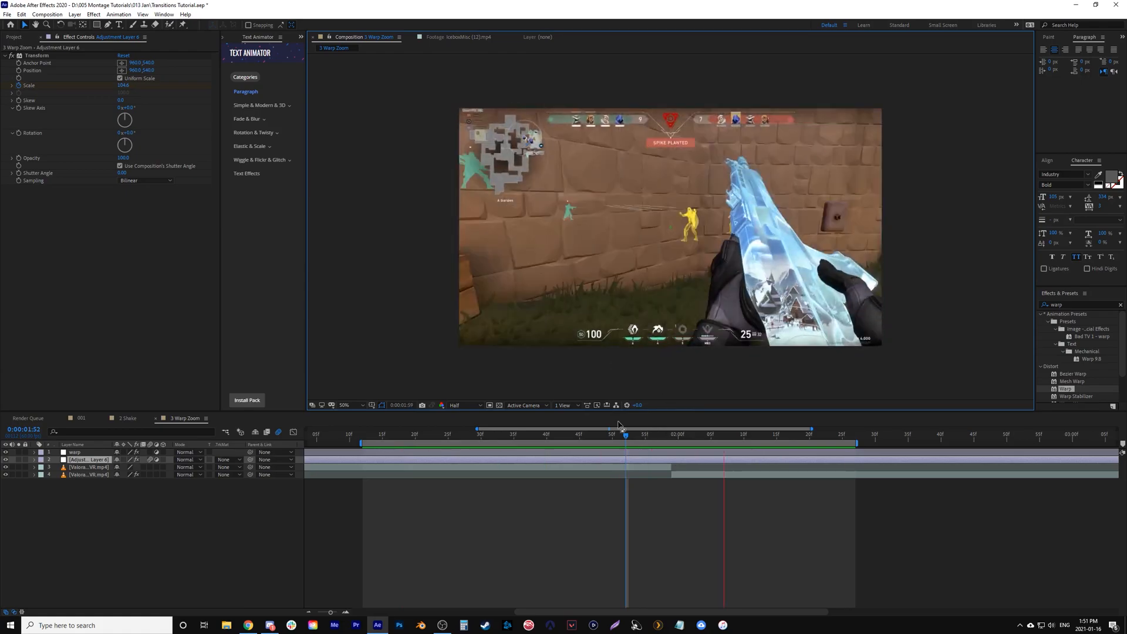
key(space)
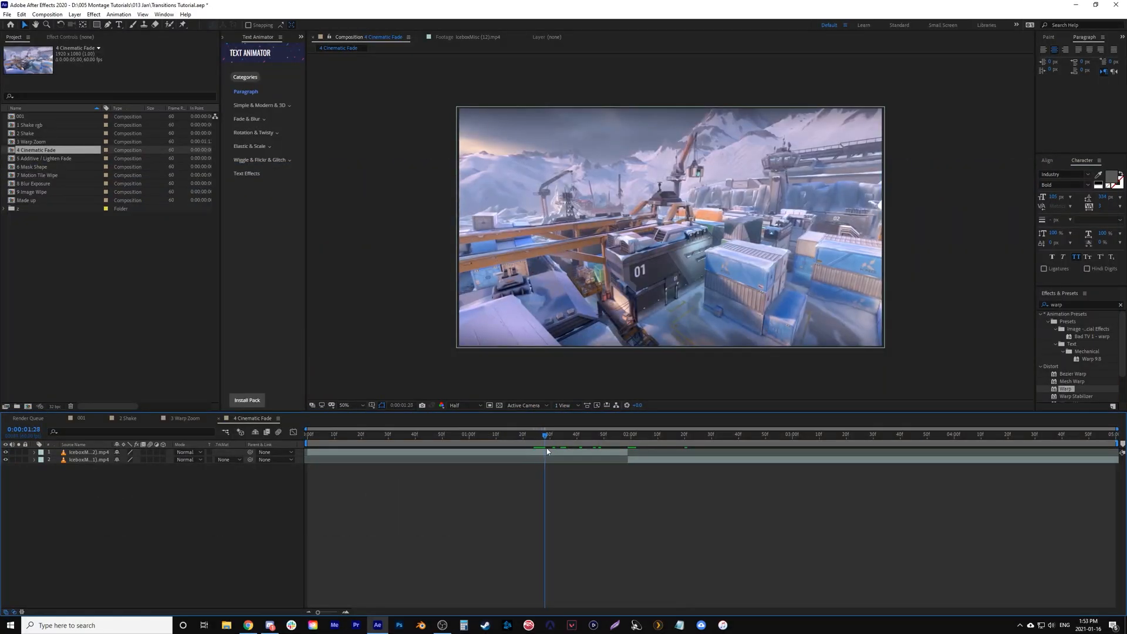
Step: Preview the cut between the two clips in the 4 Cinematic Fade composition
drag(547, 451, 665, 455)
drag(597, 457, 532, 453)
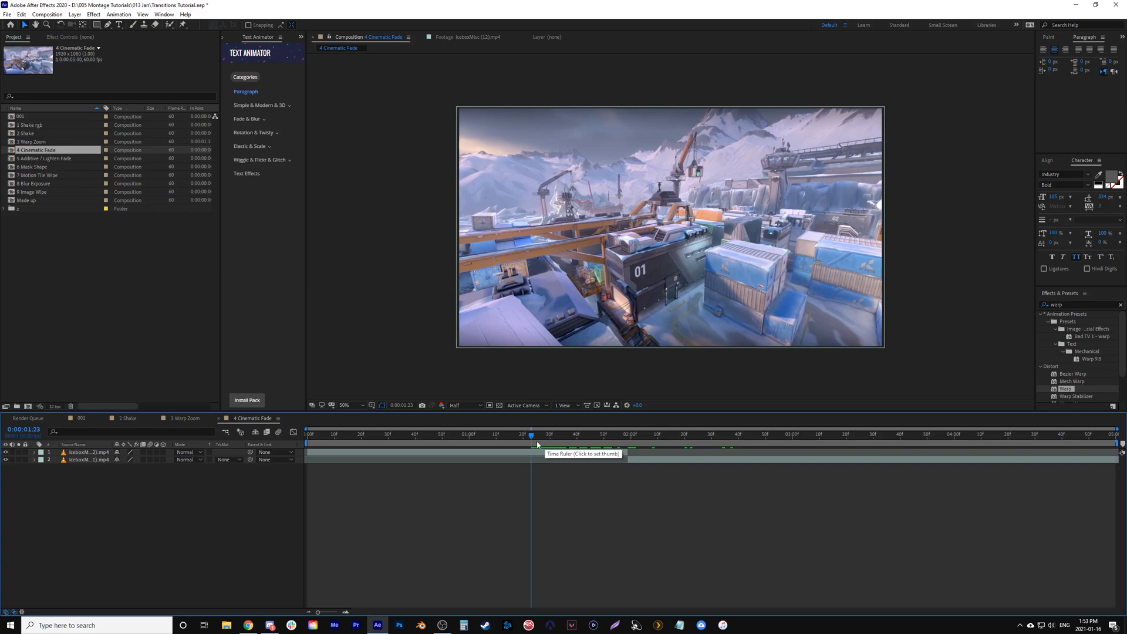
key(space)
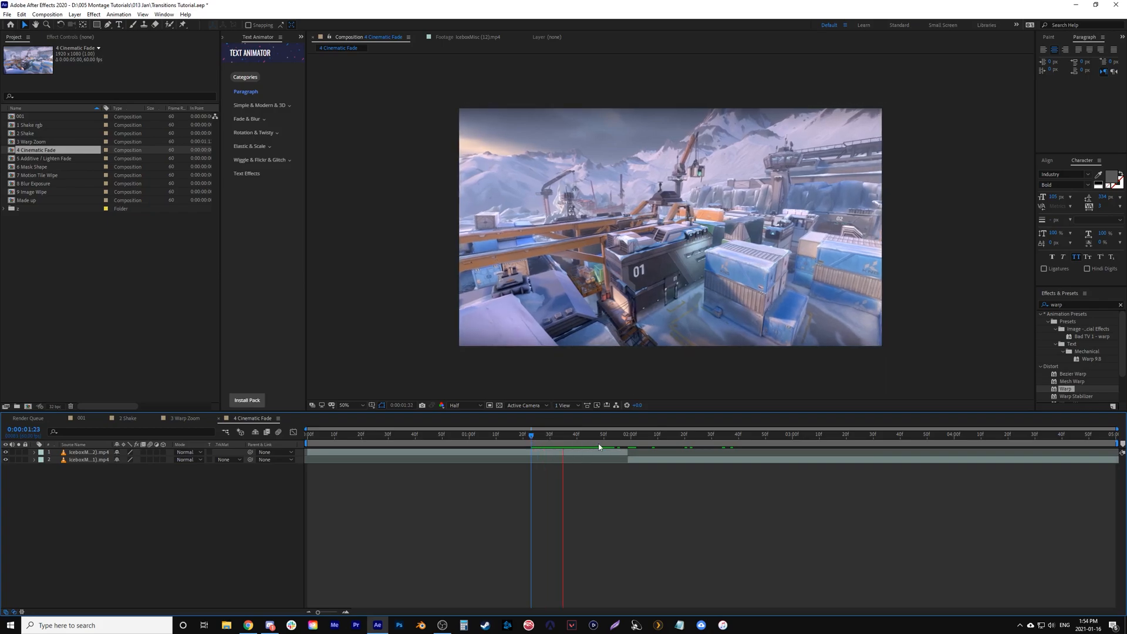
key(space)
drag(530, 435, 522, 440)
key(space)
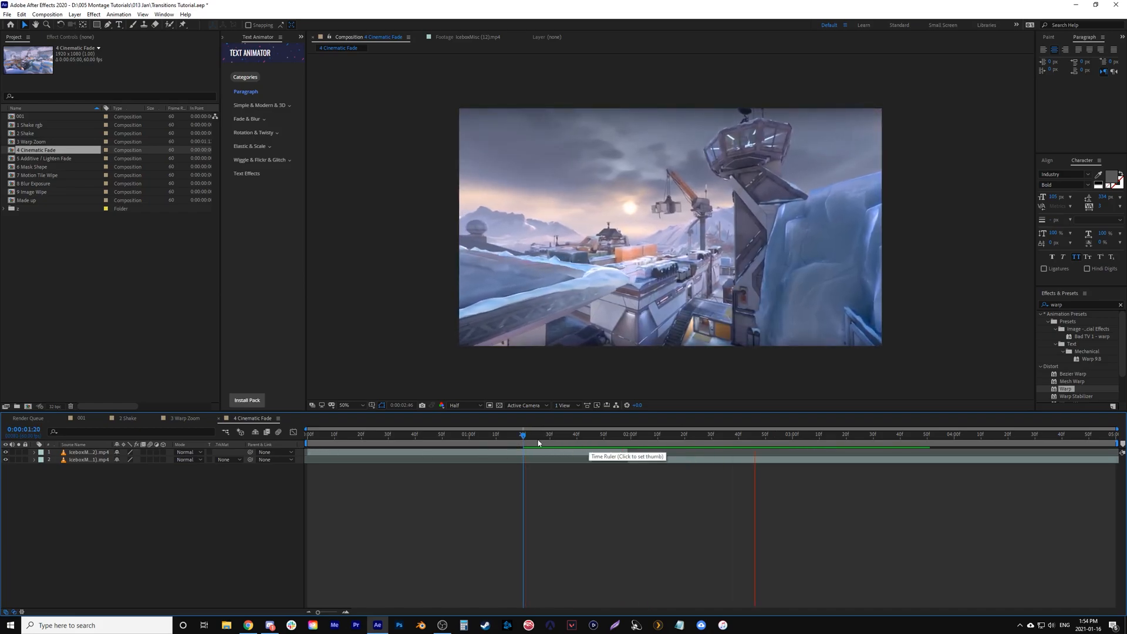
key(space)
Step: Create a full-size black solid layer above the two clips
key(Page_Up)
click(75, 15)
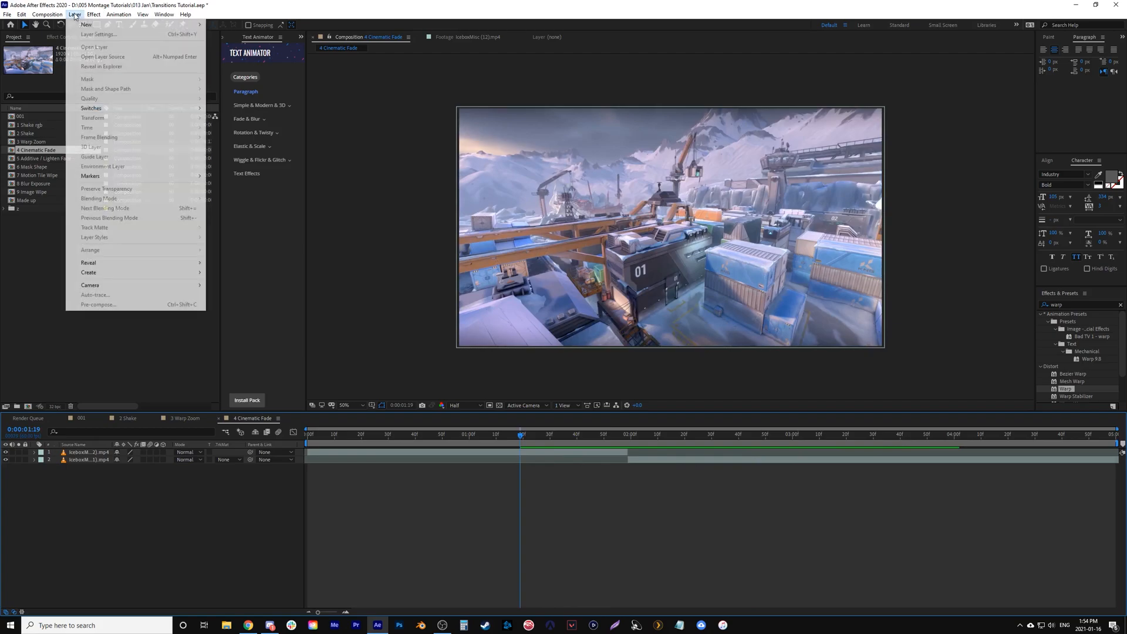
mouse_move(147, 24)
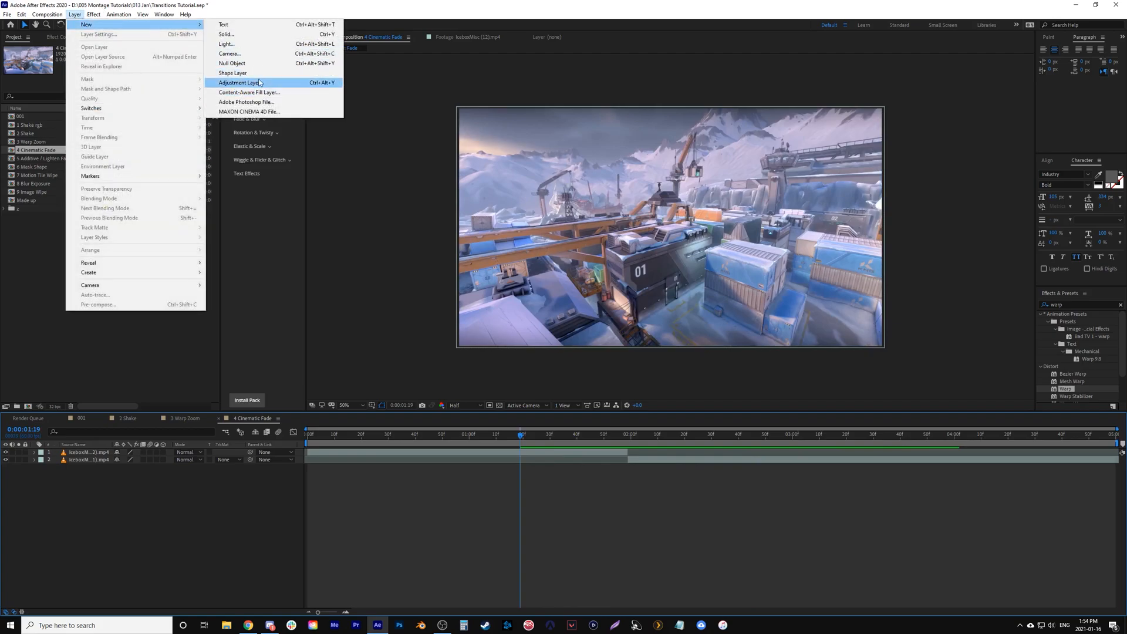
click(254, 34)
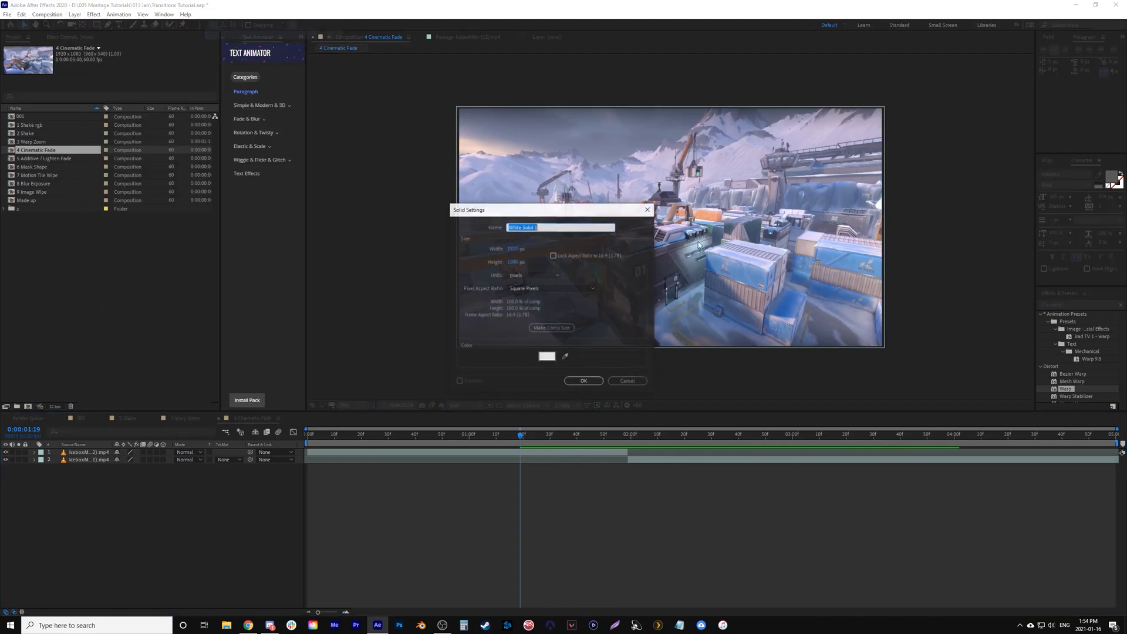
click(547, 355)
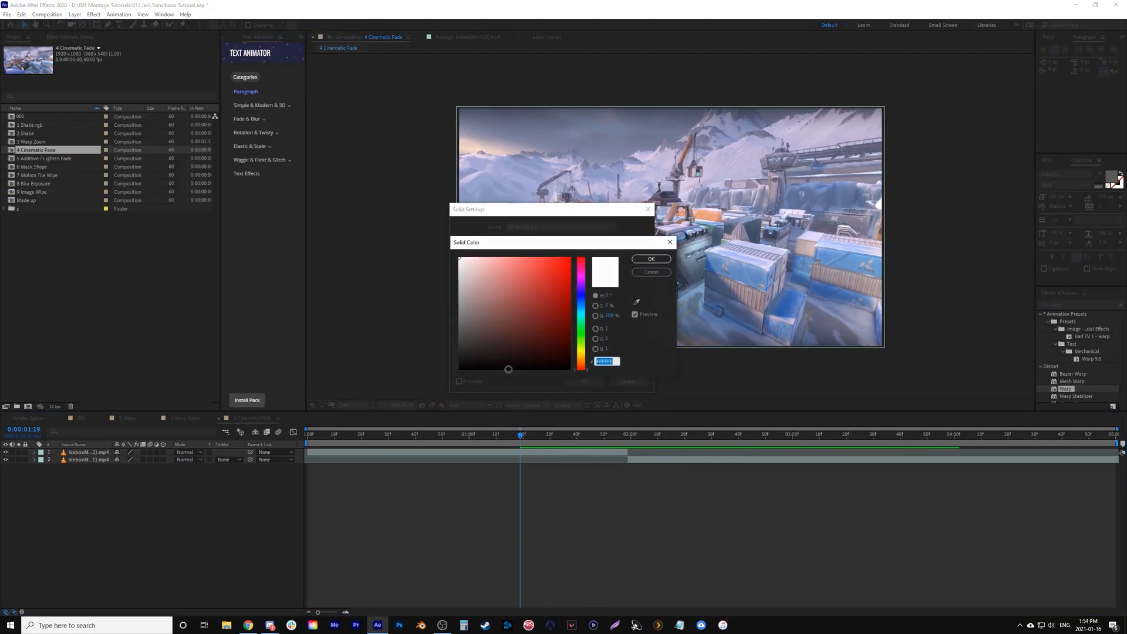
click(646, 258)
click(584, 382)
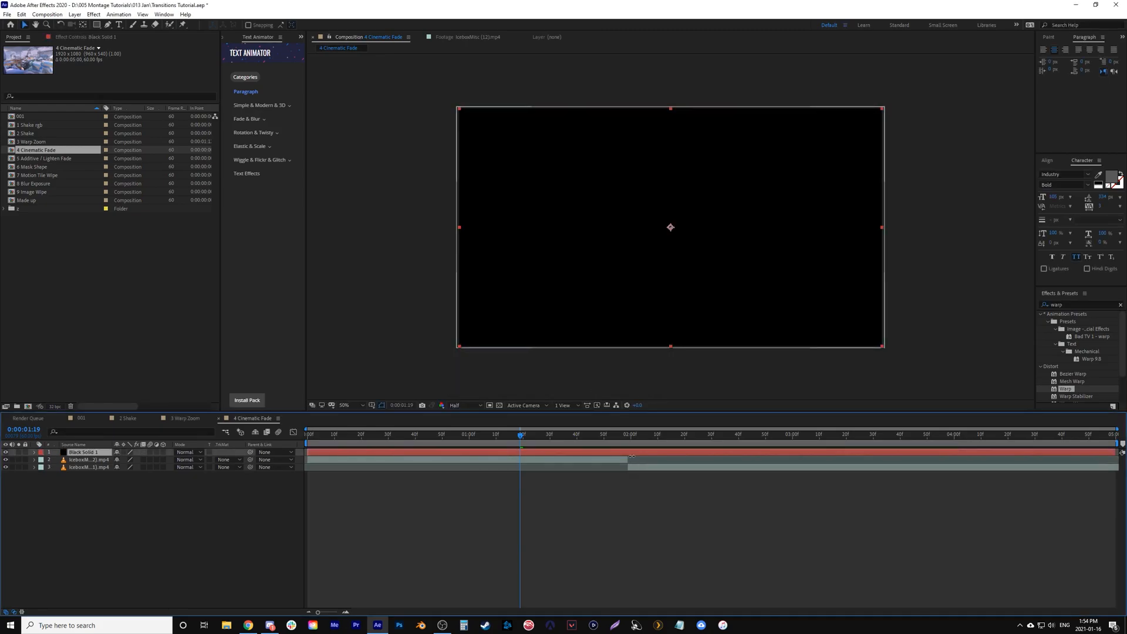
Step: Keyframe the black solid's opacity at 100% at the cut, 0:00:01:59, and at 0% at 0:00:01:29
key(t)
click(628, 442)
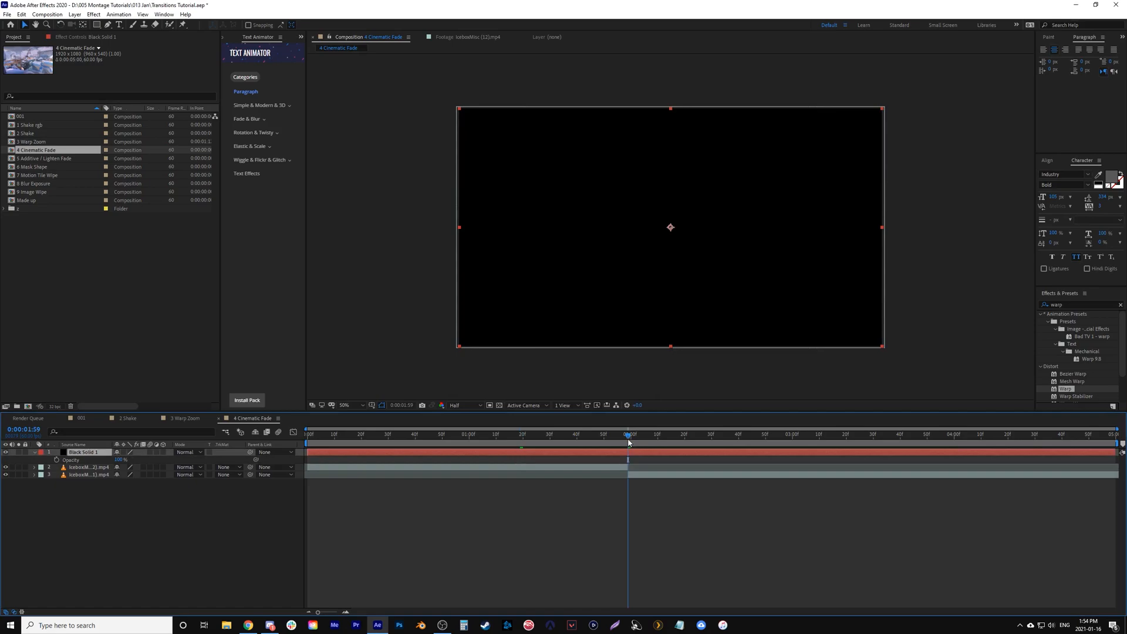
click(57, 460)
key(shift+Page_Up)
key(shift+Page_Up)
key(shift+Page_Up)
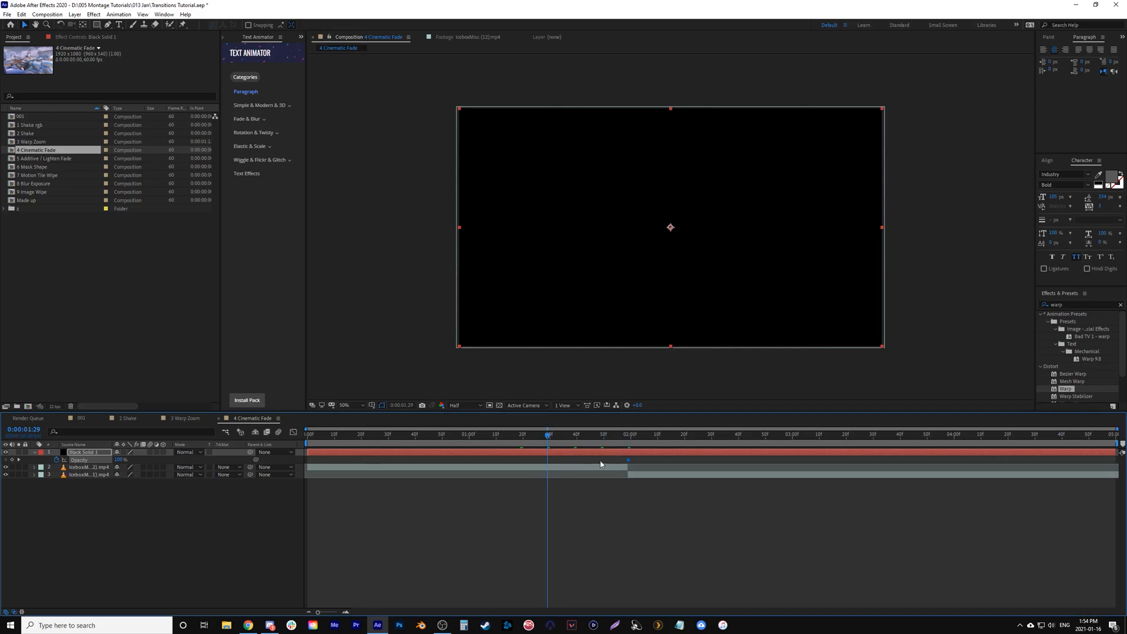
drag(120, 460, 88, 459)
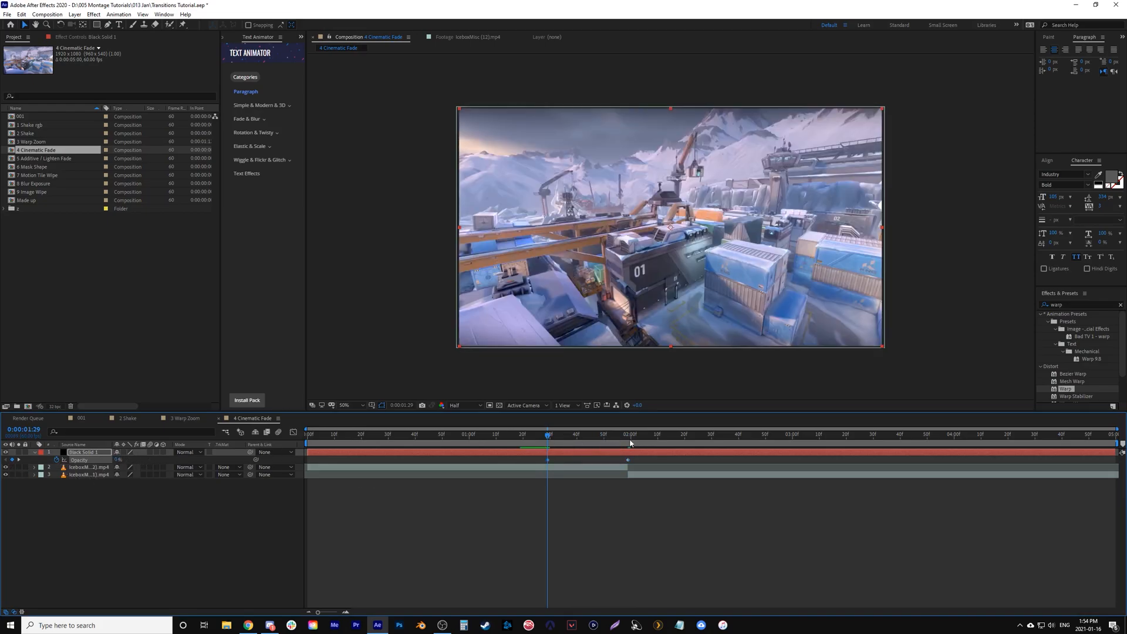
Step: Add a 0% opacity keyframe to the solid at 0:00:02:29 and preview the fade
drag(630, 443, 628, 443)
key(space)
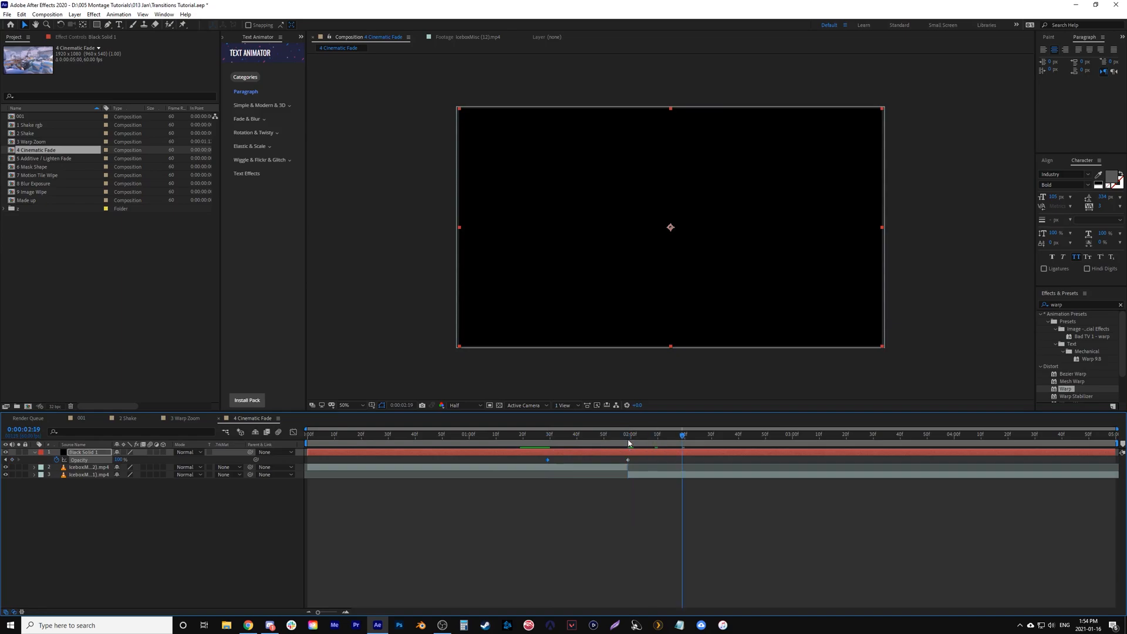
drag(119, 460, 58, 464)
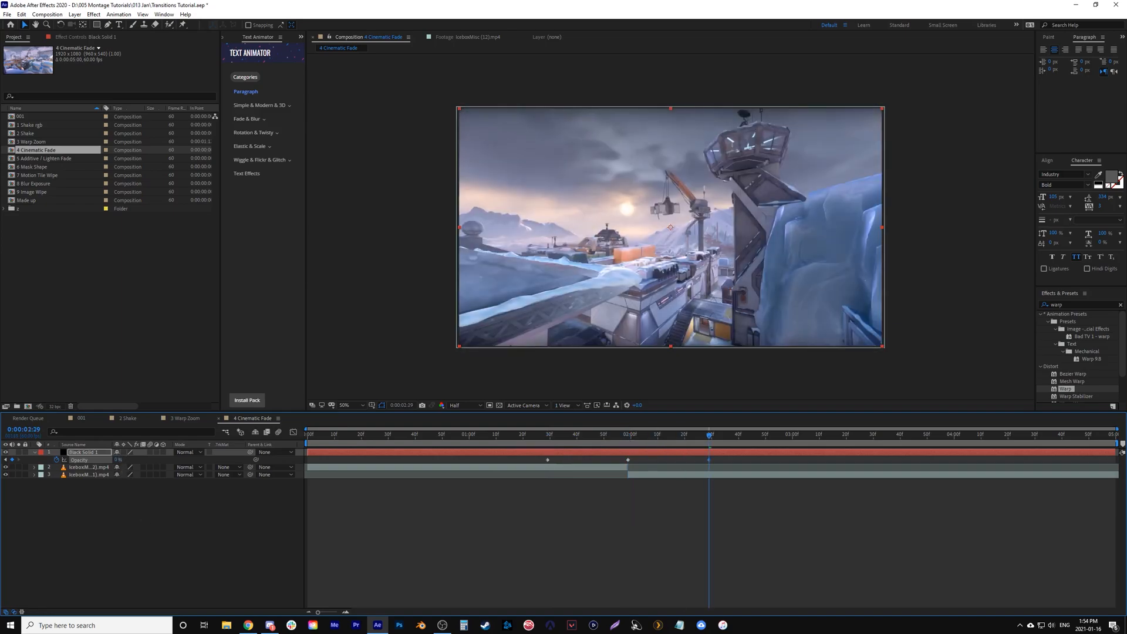
click(533, 436)
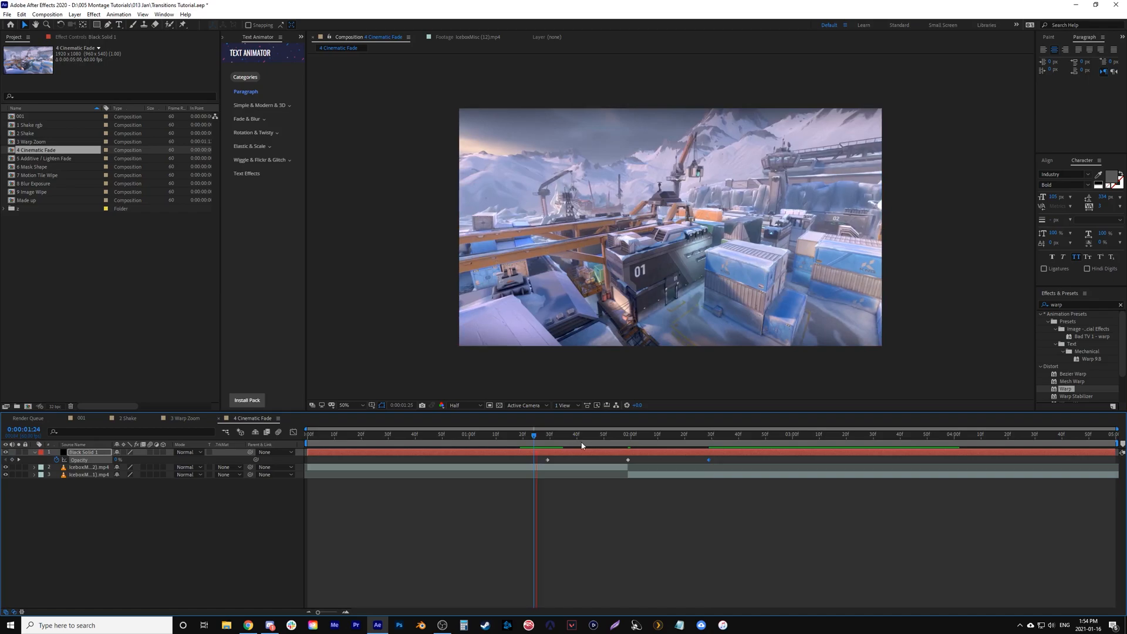
key(space)
Step: Spread the solid's outer opacity keyframes to about 0:00:01:00 and 0:00:03:15 and preview the slower fade
drag(567, 437, 469, 459)
drag(772, 468, 832, 468)
click(466, 436)
key(space)
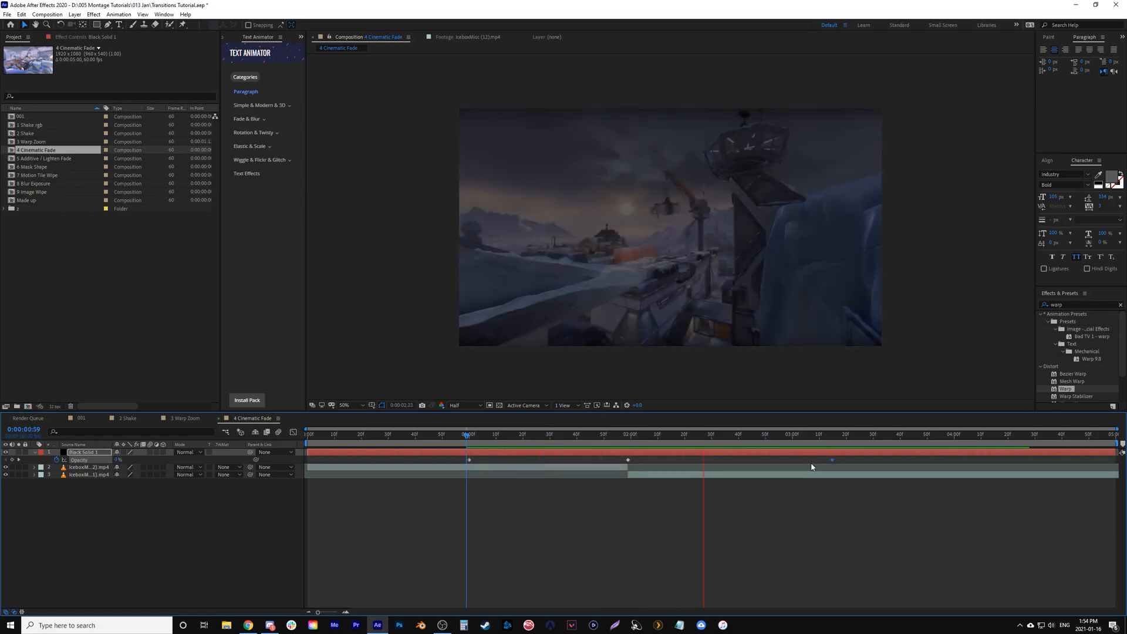
Step: Duplicate the black solid, set the copy's blending mode to Overlay and place it beneath the original solid
mouse_move(622, 437)
mouse_down()
mouse_move(632, 436)
mouse_move(557, 437)
mouse_move(628, 439)
mouse_up()
click(558, 478)
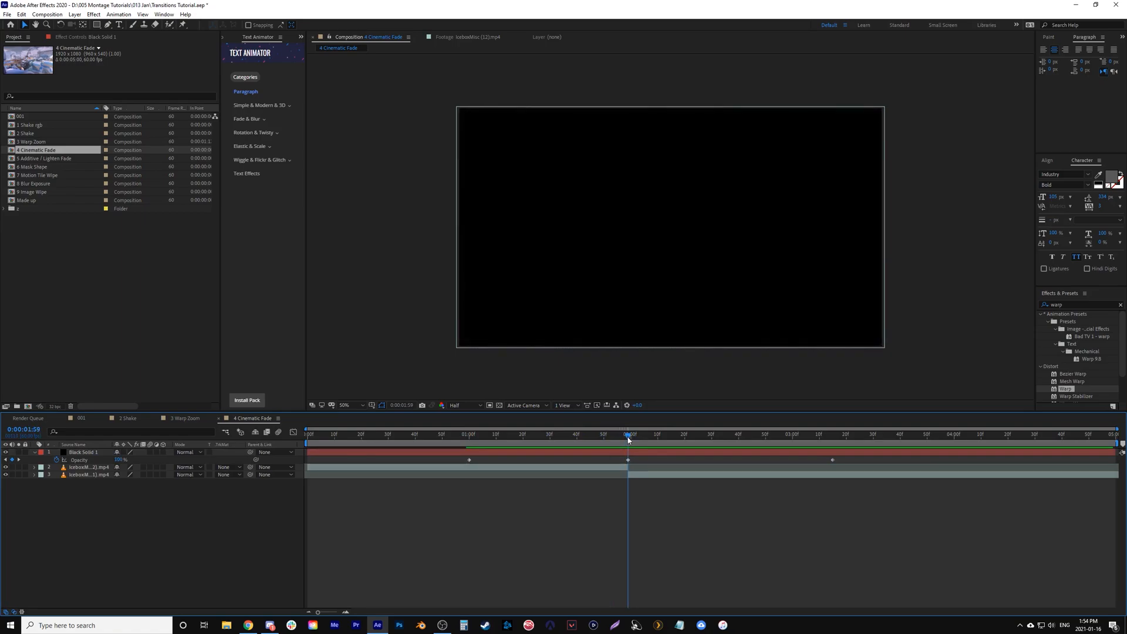
click(625, 453)
key(ctrl+d)
click(187, 451)
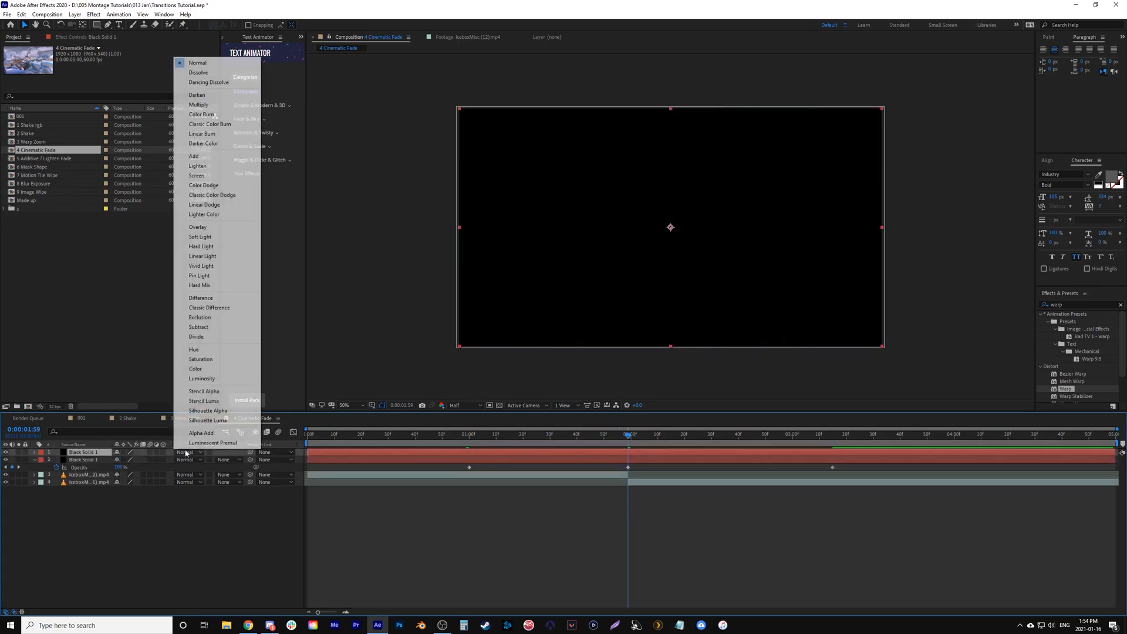
click(217, 227)
drag(92, 454, 89, 469)
Step: Scrub and play back the fade to examine the darkening with the Overlay solid
click(469, 438)
drag(469, 441, 471, 445)
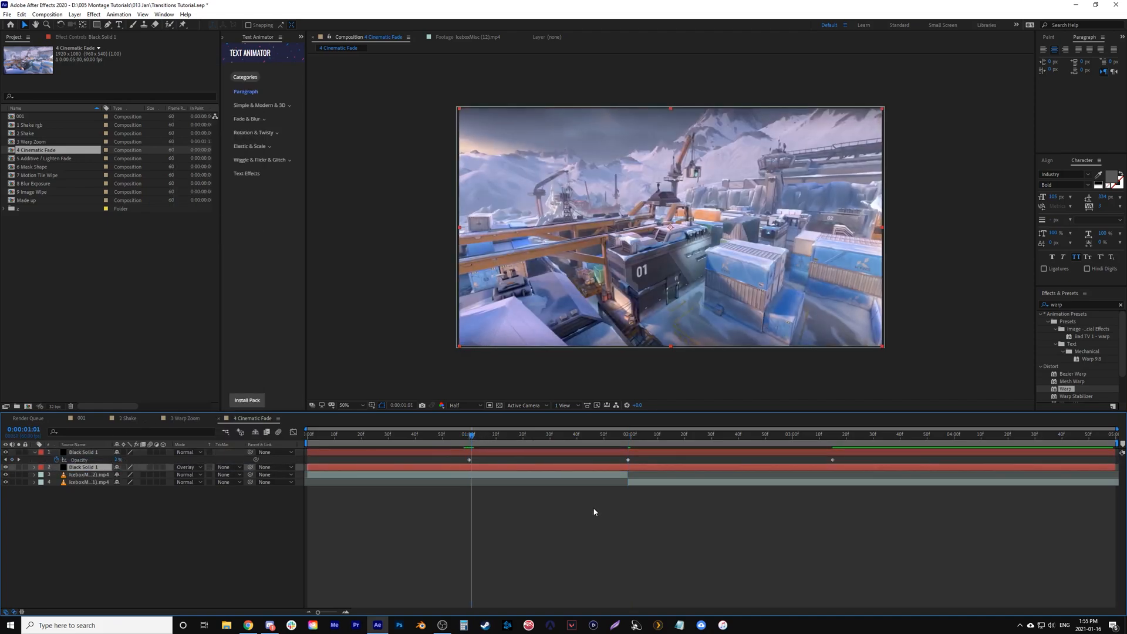
key(space)
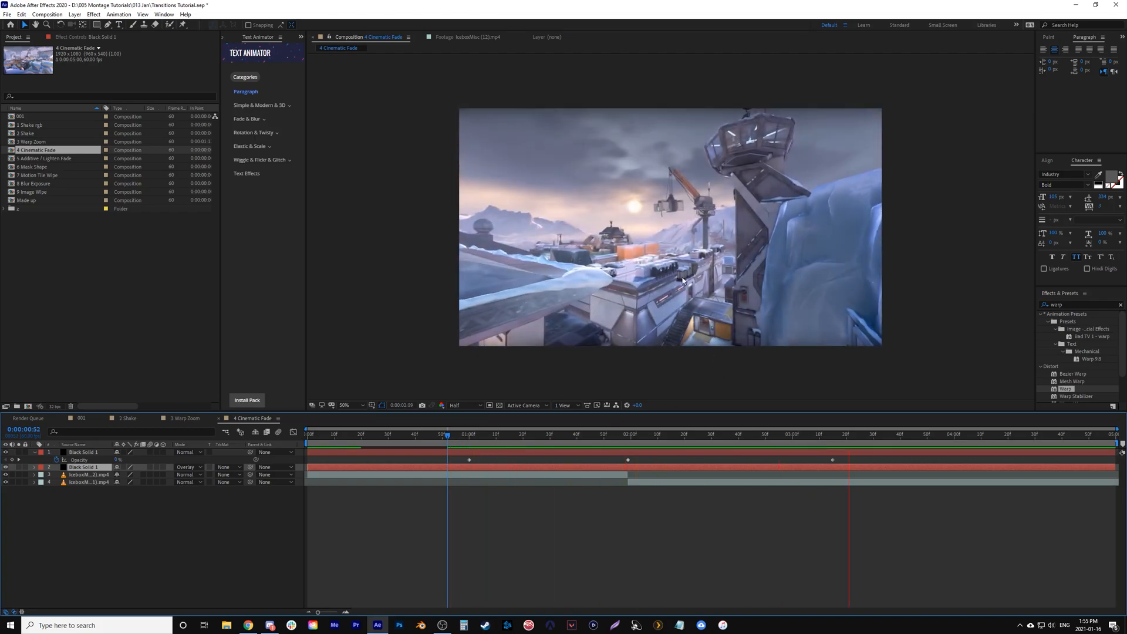
drag(496, 433, 497, 484)
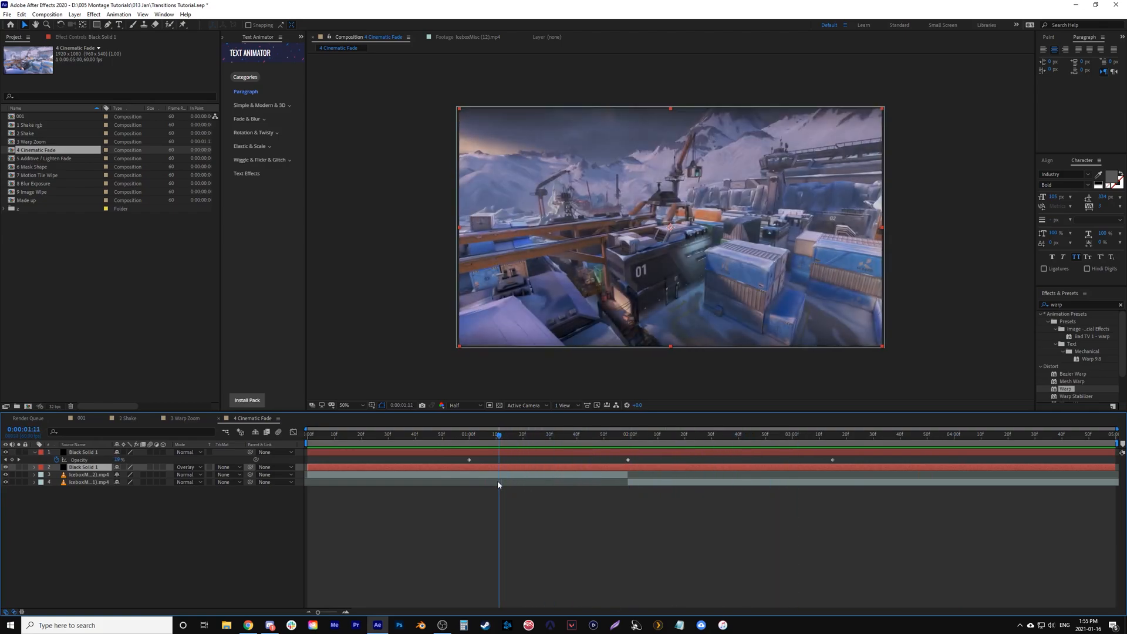
drag(423, 436, 407, 442)
key(space)
click(626, 456)
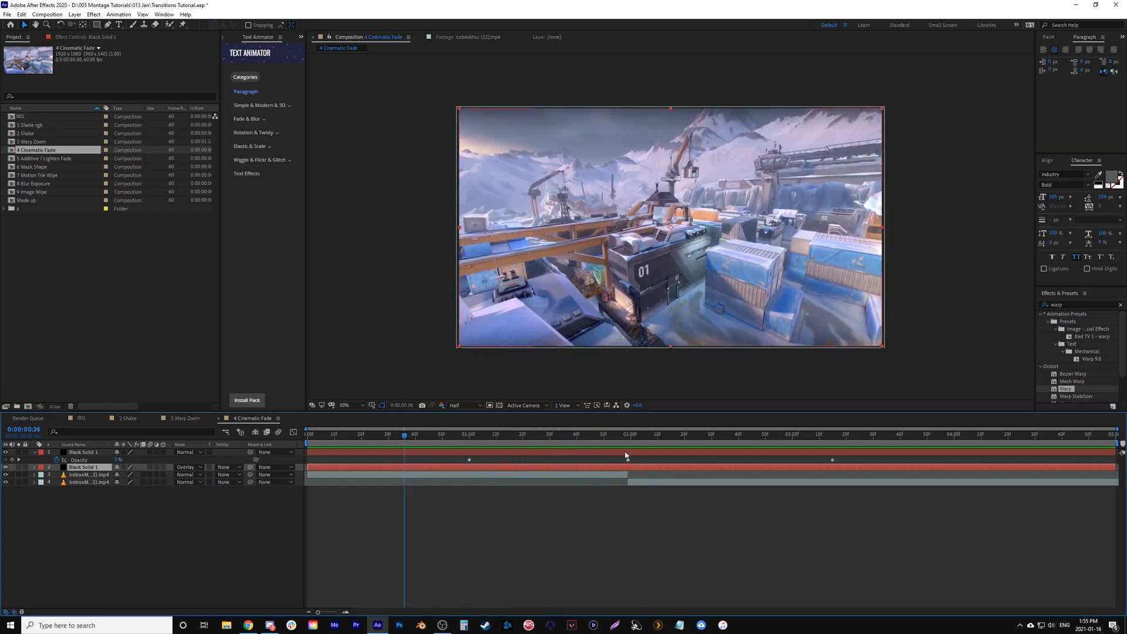
key(space)
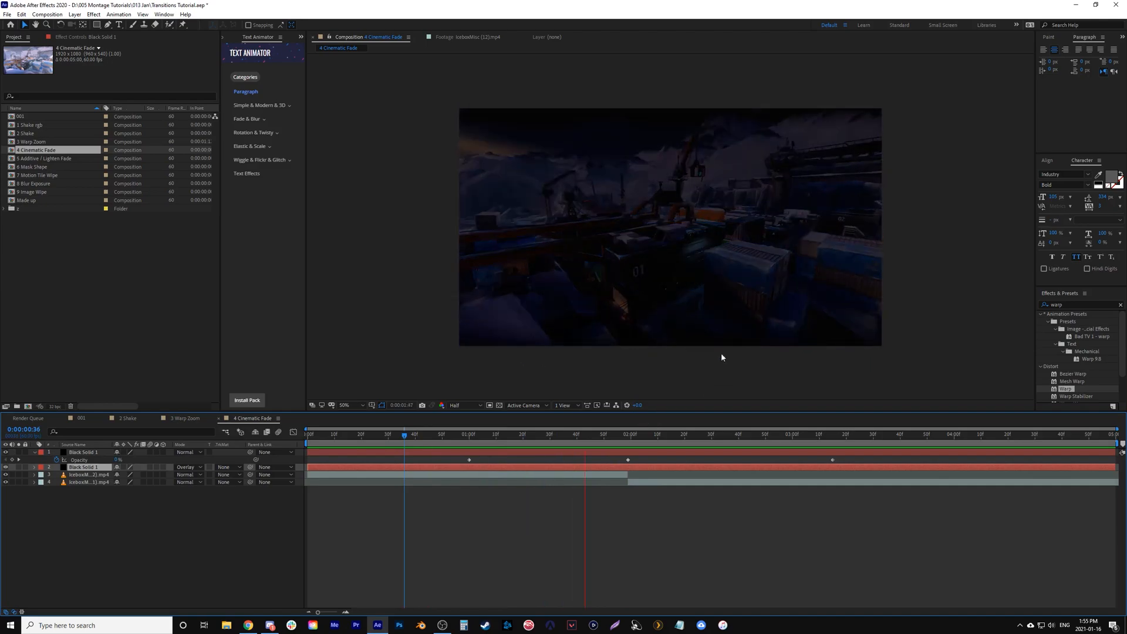
click(521, 444)
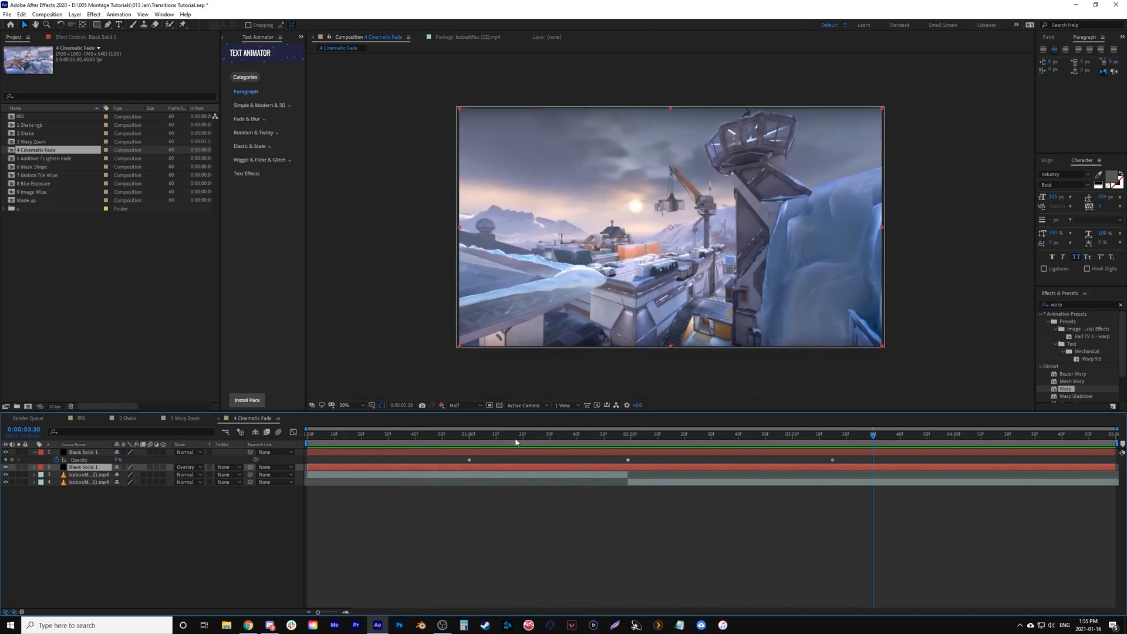
Step: Collapse the solid's properties, replay the finished cinematic fade and open the 5 Additive / Lighten Fade composition
click(35, 452)
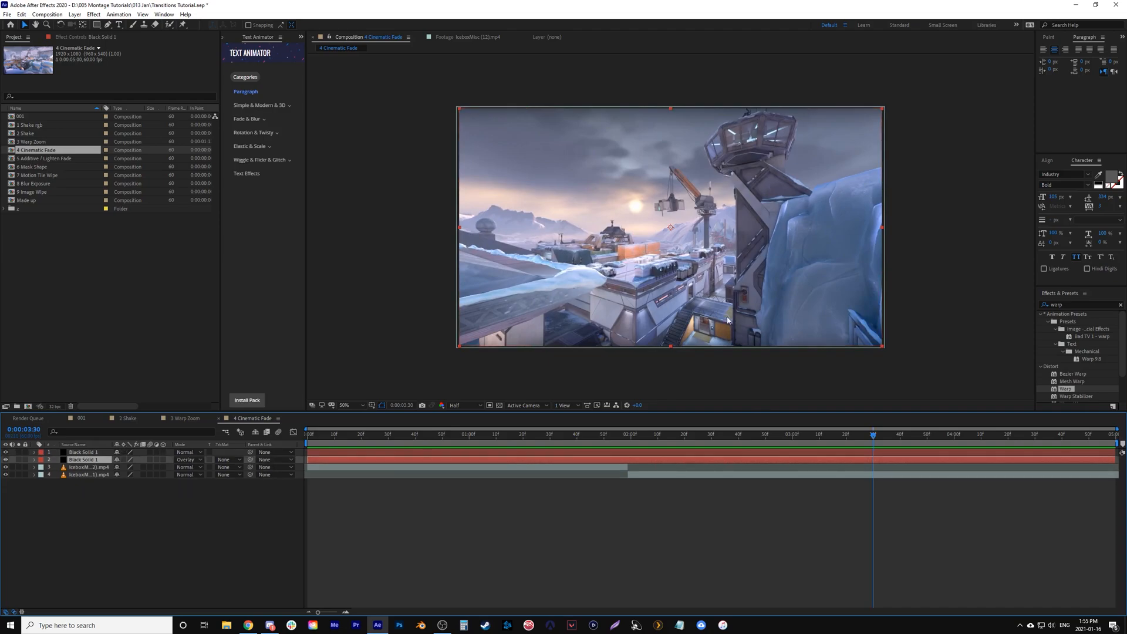
drag(477, 442, 434, 442)
key(space)
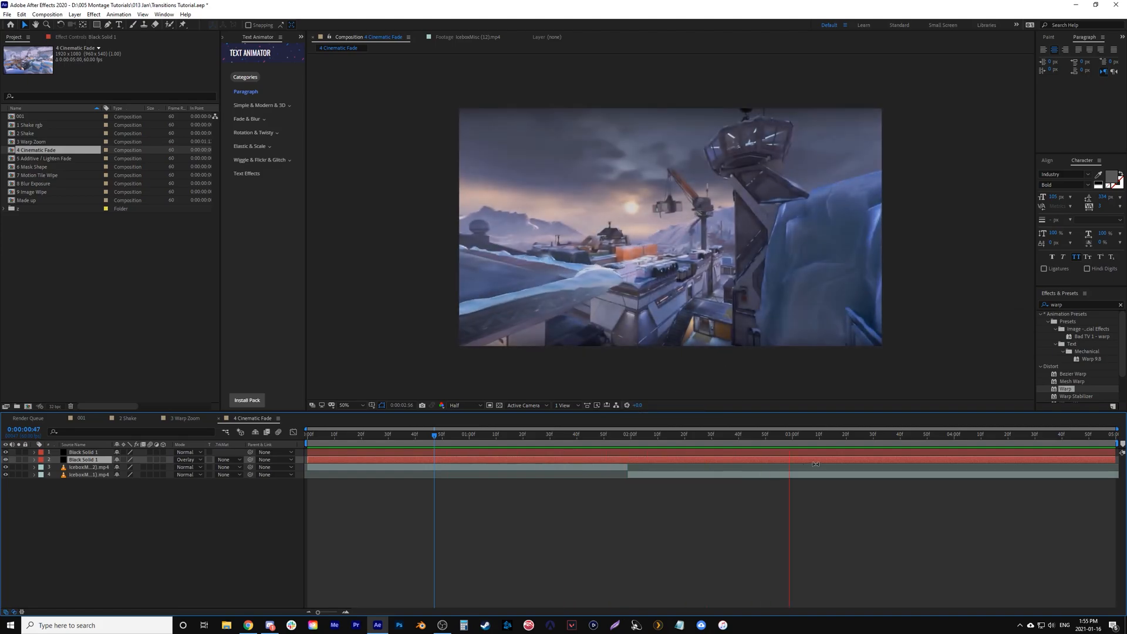
key(space)
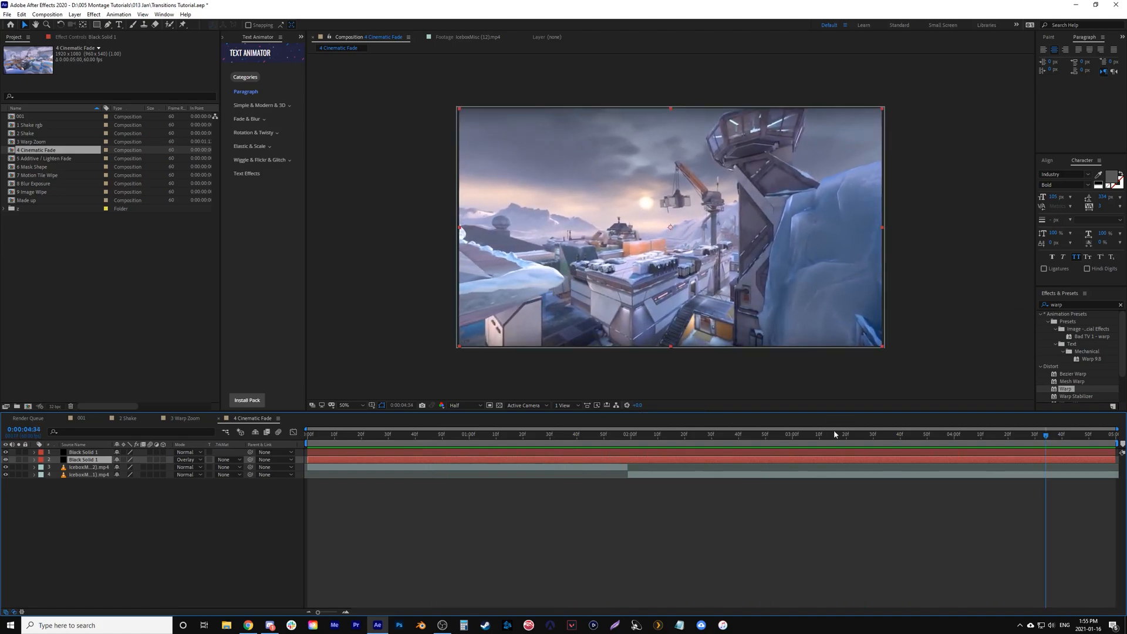
double_click(13, 158)
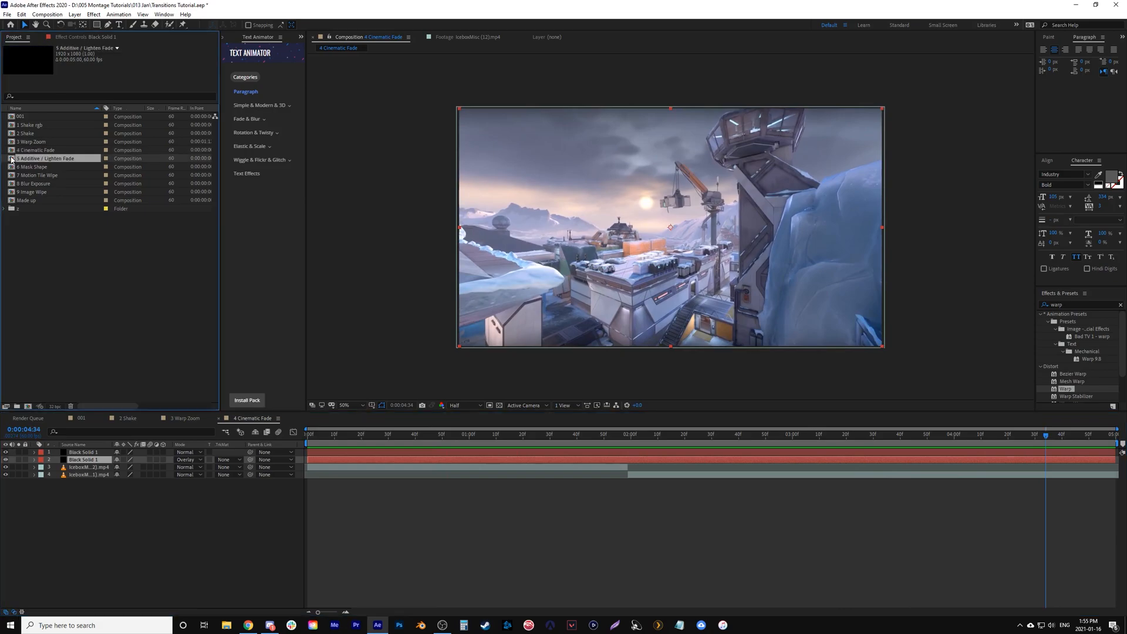
Step: Extend both clips past the cut at 0:00:01:59 so they overlap, and move the second clip's layer above the first
click(602, 435)
drag(602, 437, 628, 442)
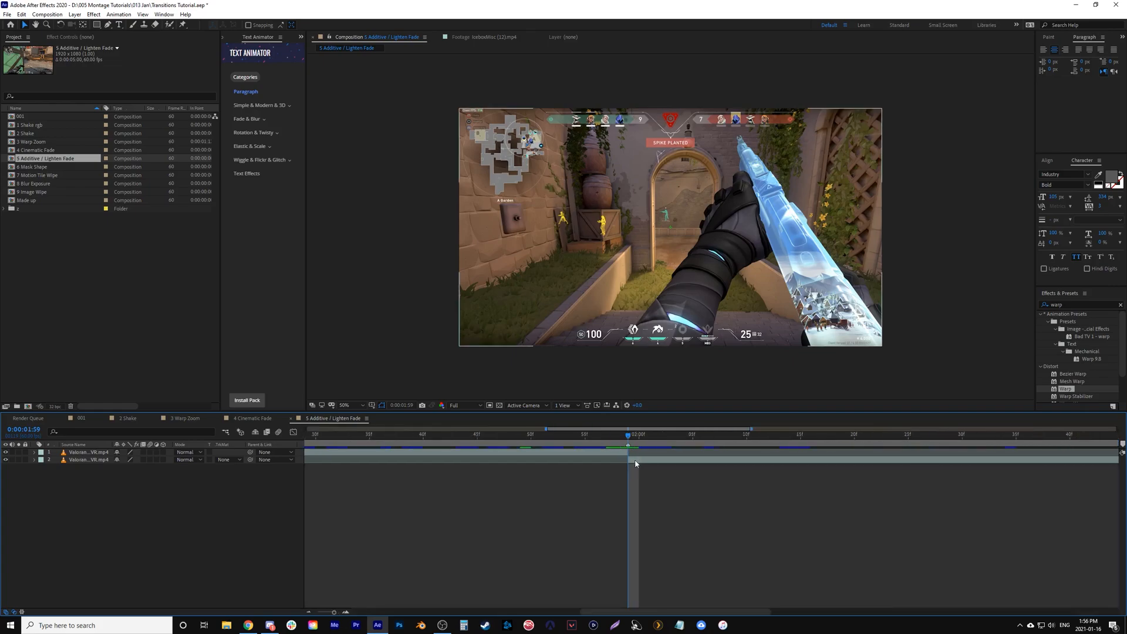
drag(628, 449, 429, 460)
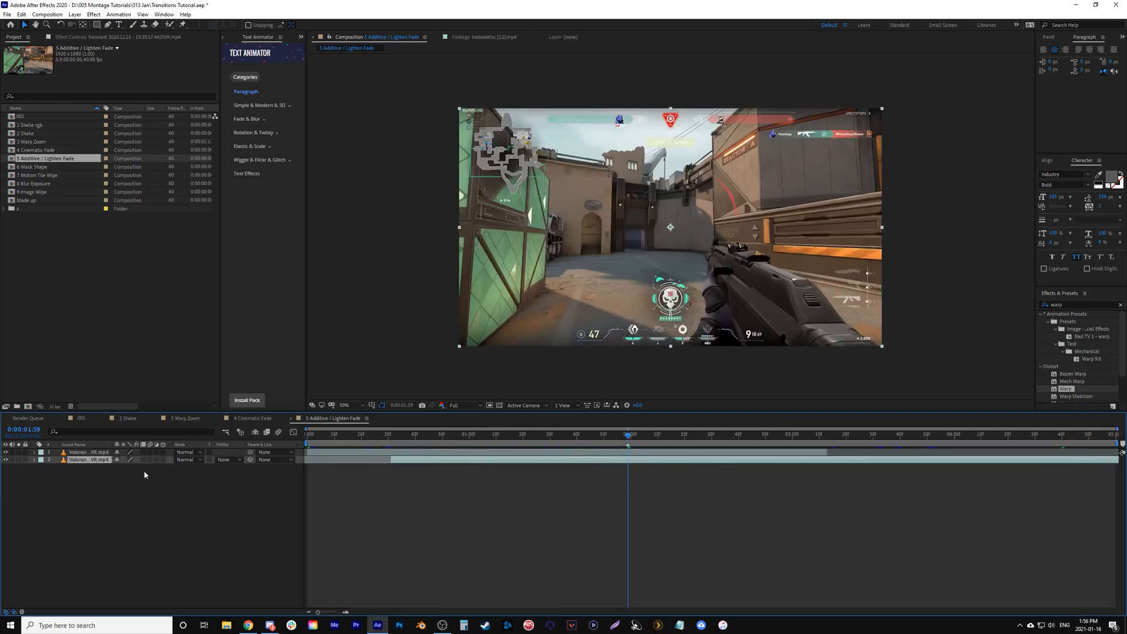
drag(84, 459, 85, 450)
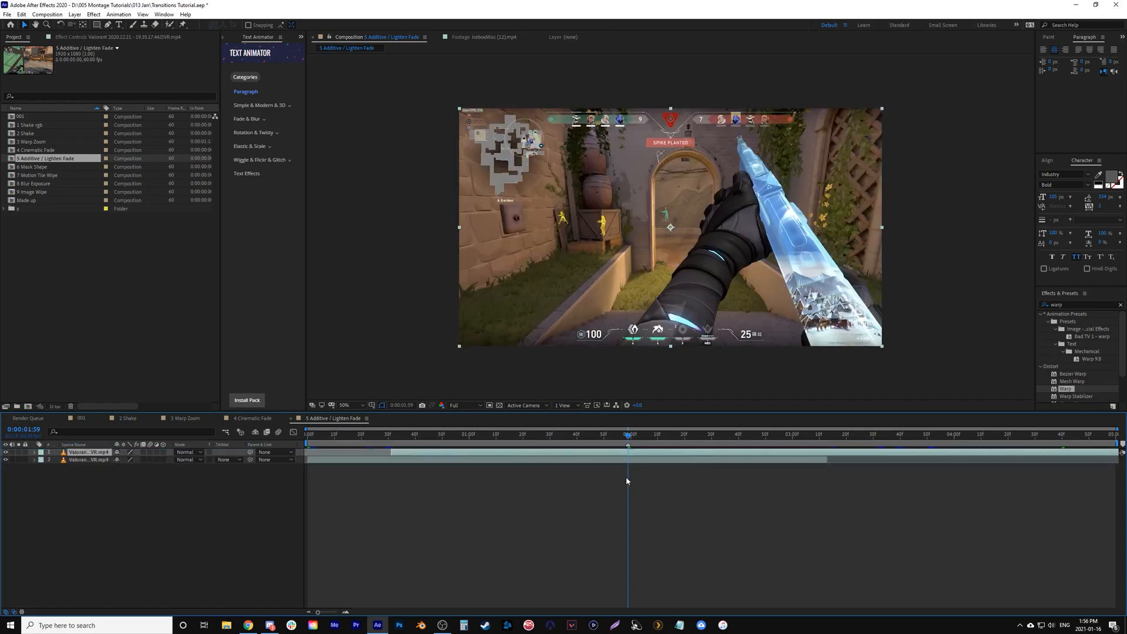
click(655, 499)
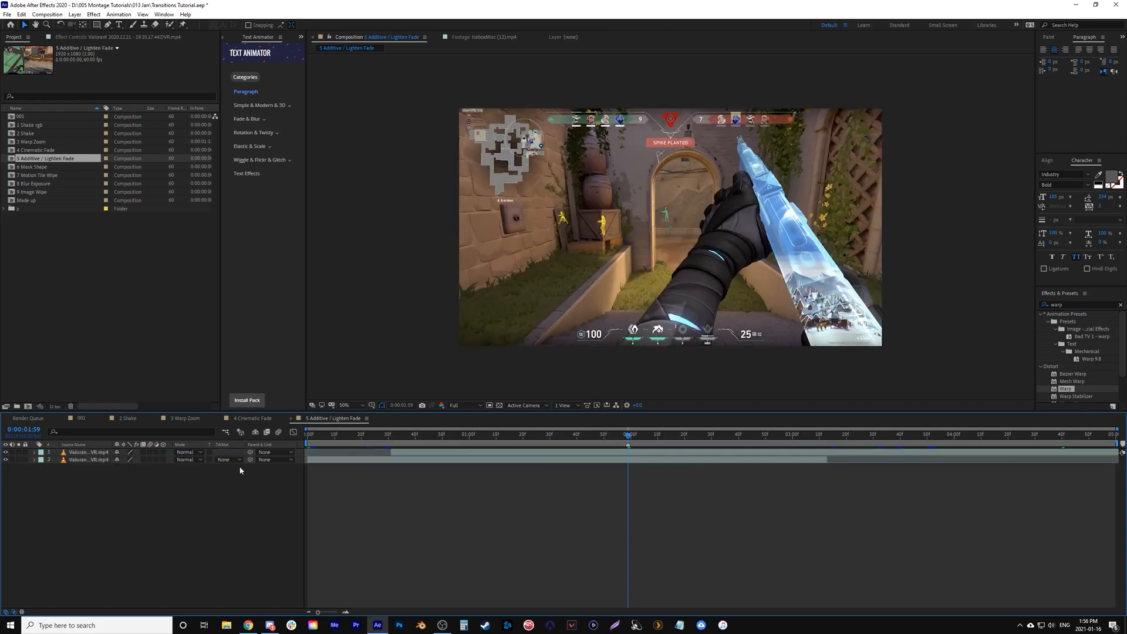
Step: Set the top clip's blending mode to Add and keyframe its opacity from 0% at 0:00:01:39 to 100% at 0:00:01:59
click(184, 454)
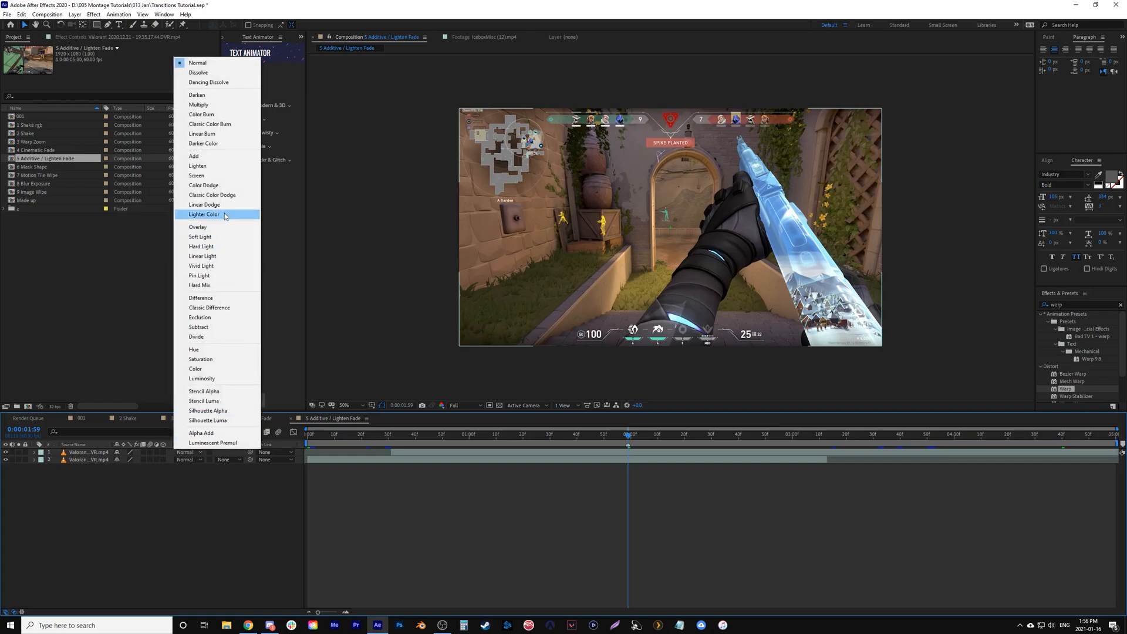
click(212, 158)
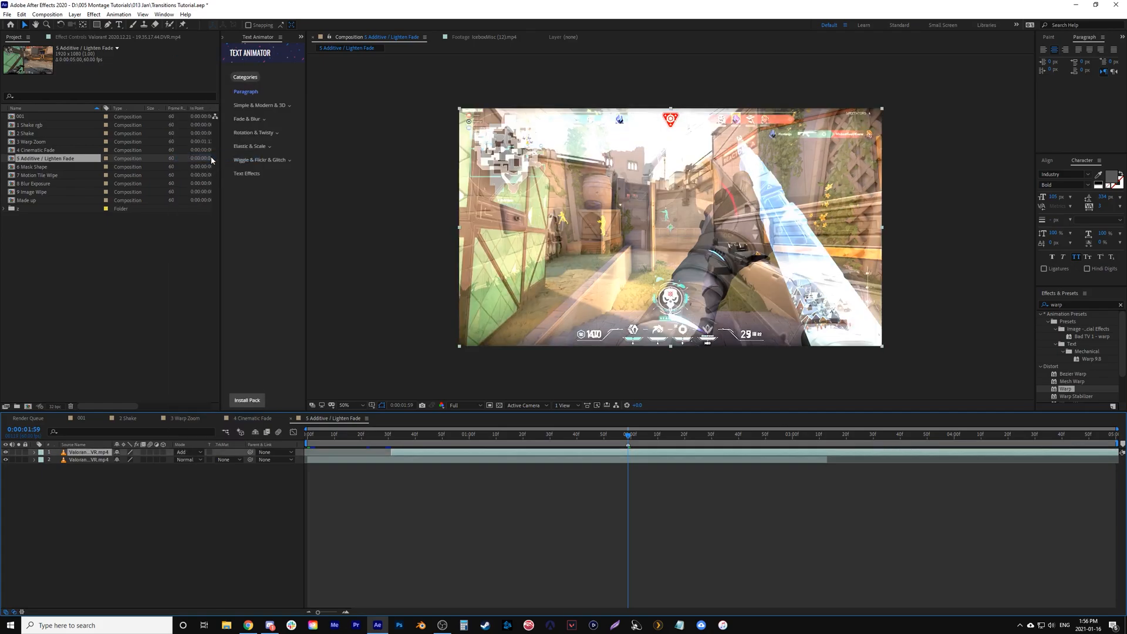
key(shift+Page_Up)
key(shift+Page_Up)
key(t)
drag(117, 461, 63, 465)
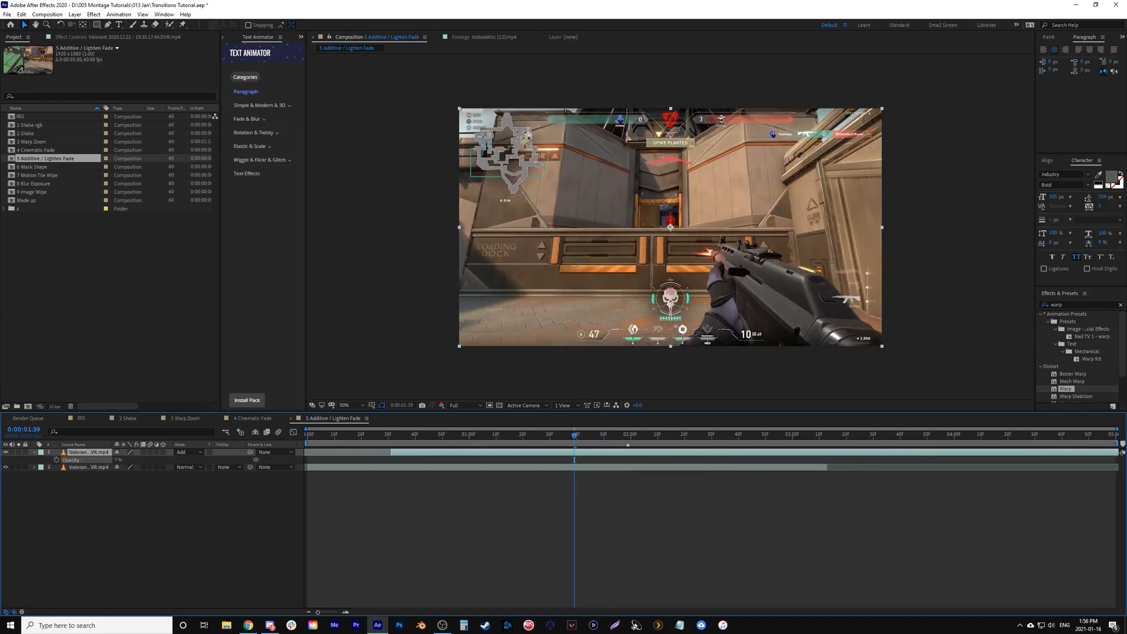
key(shift+Page_Down)
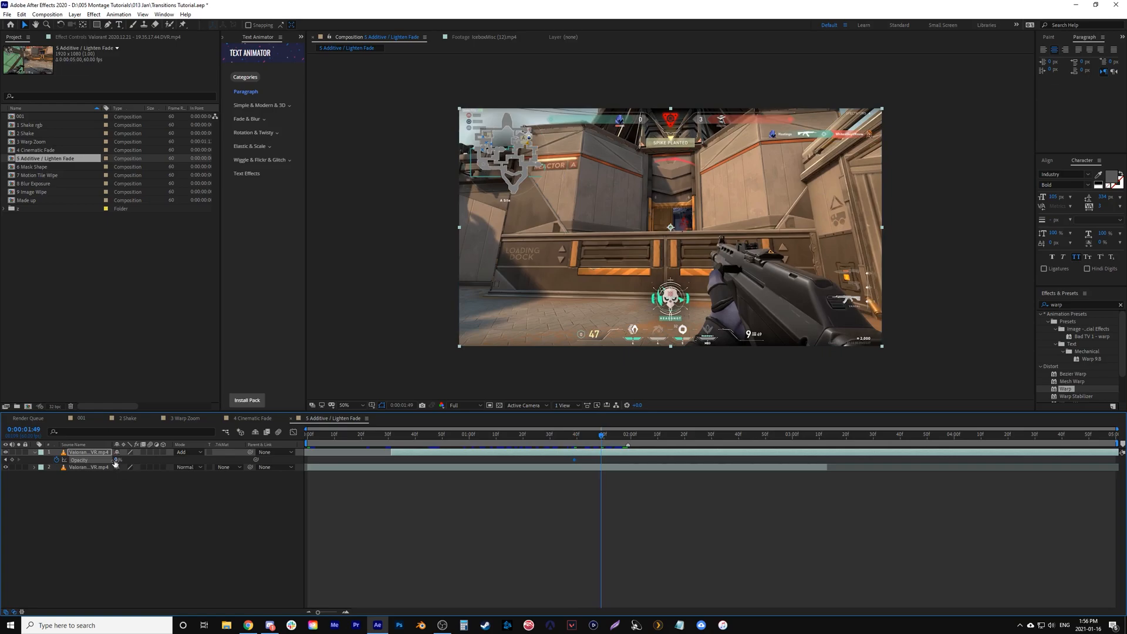
key(shift+Page_Down)
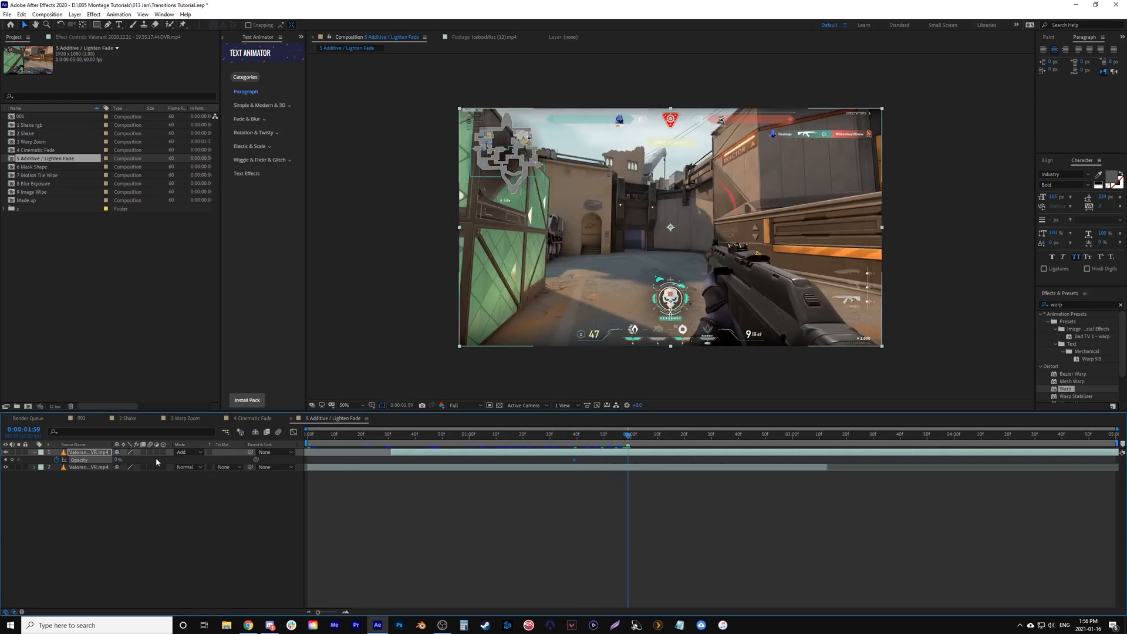
drag(115, 462, 610, 473)
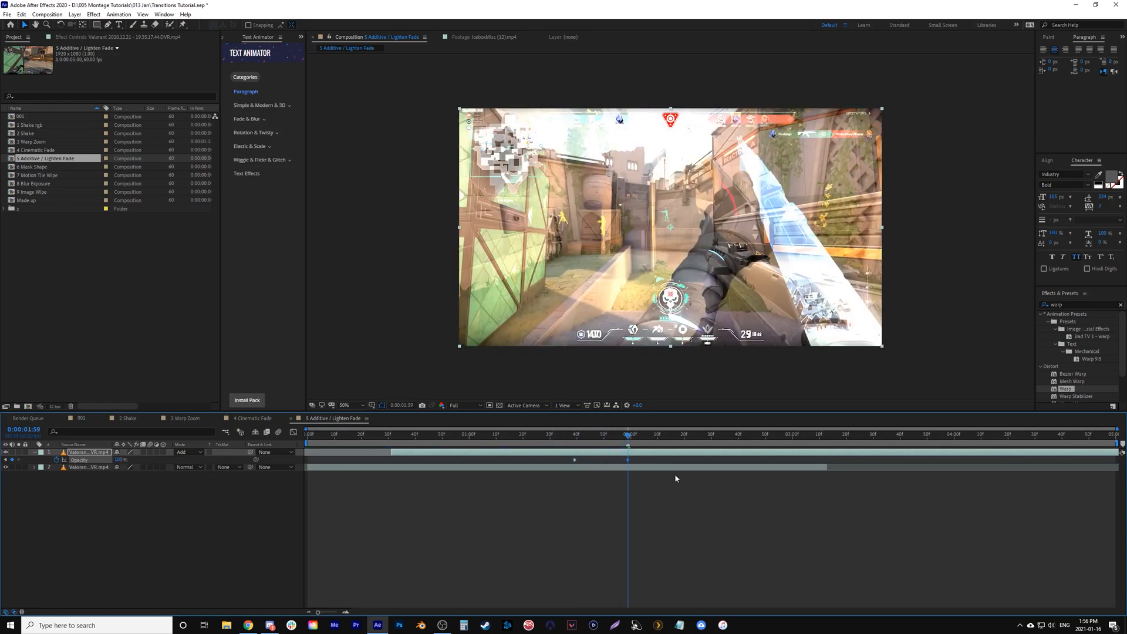
Step: Keyframe the bottom clip's opacity from 100% at 0:00:01:59 to 0% at 0:00:02:19
click(609, 467)
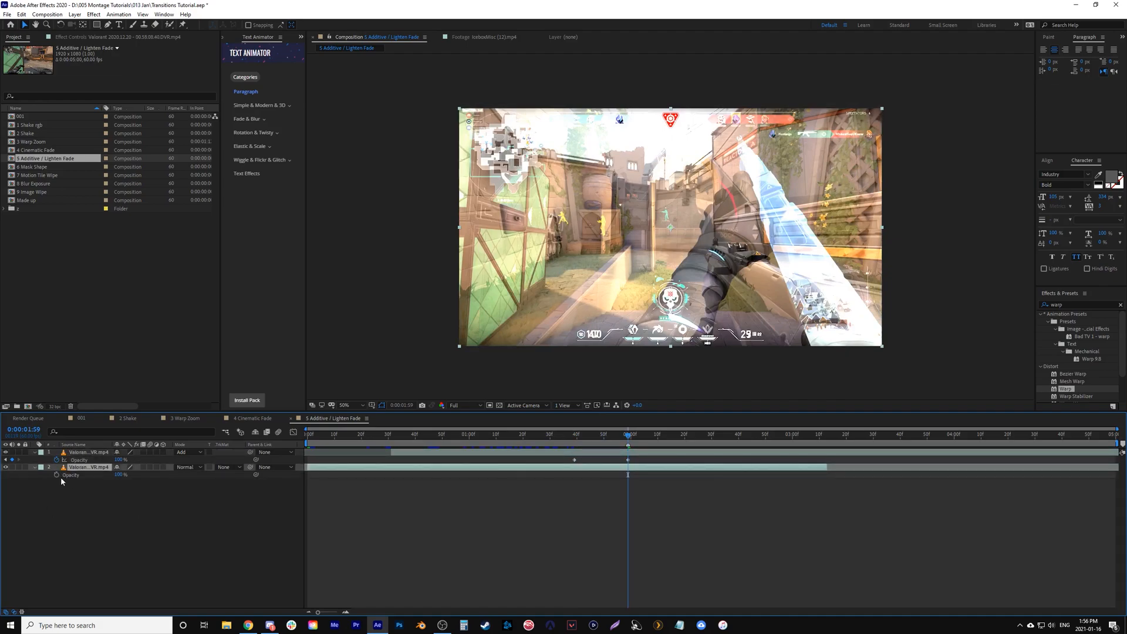
click(56, 475)
key(shift+Page_Down)
key(shift+Page_Down)
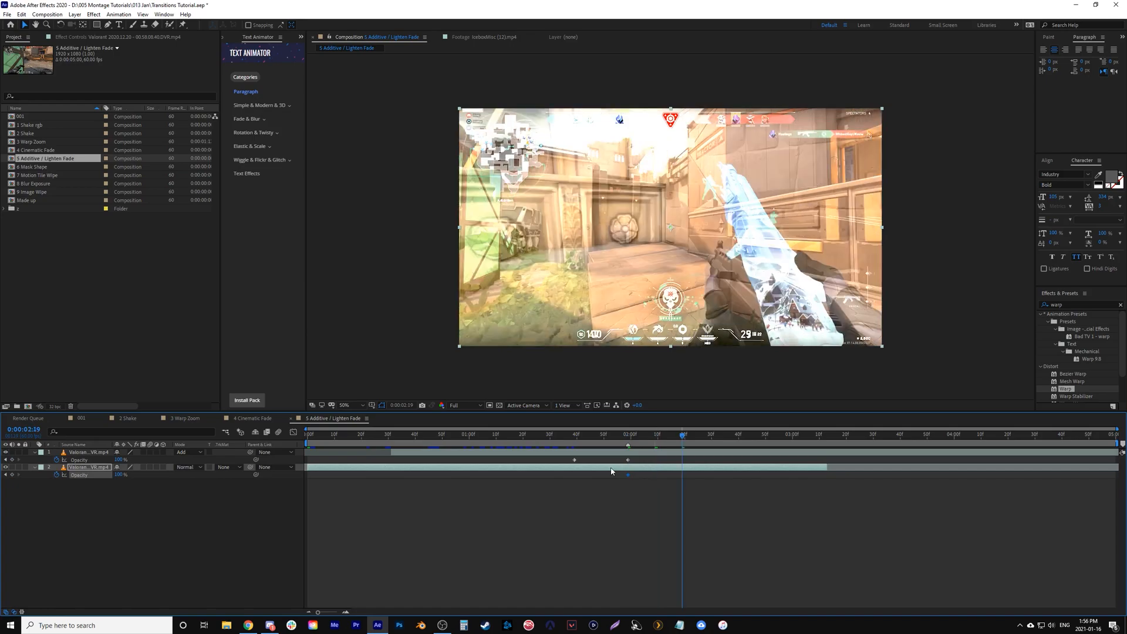
drag(120, 475, 59, 475)
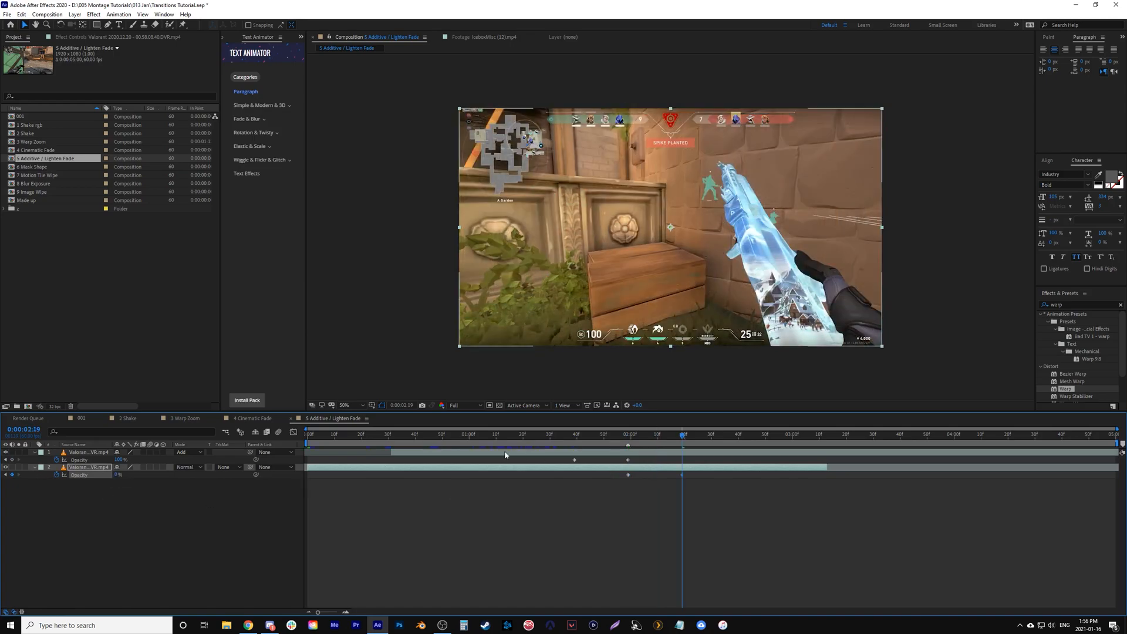
Step: Lower the composition's preview resolution to Half and play back the additive fade
click(442, 436)
key(space)
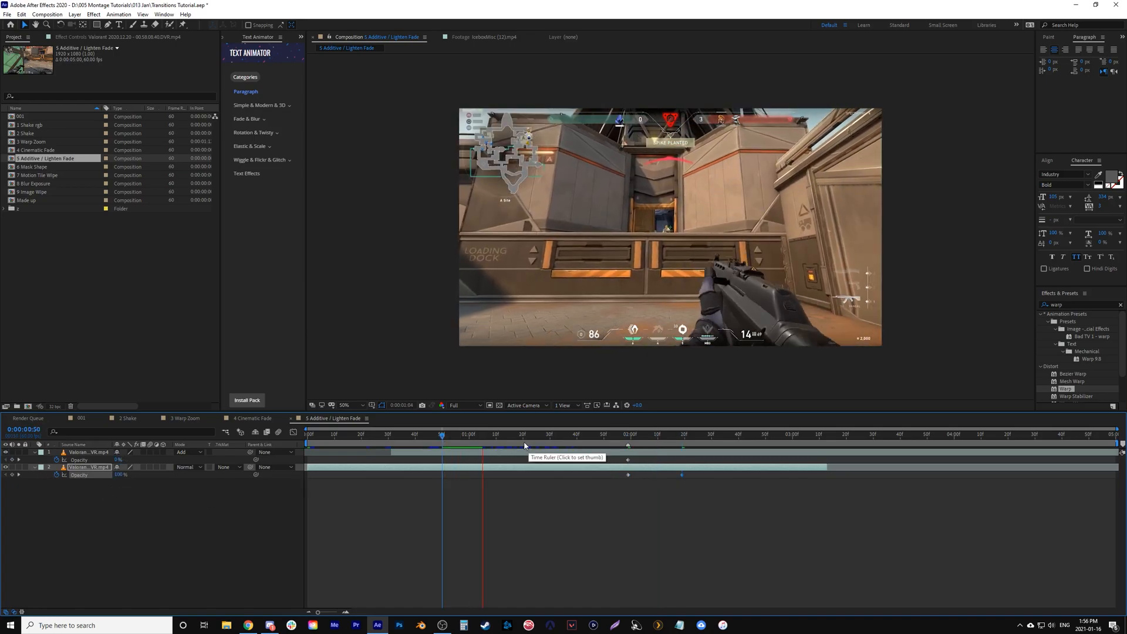
key(space)
click(467, 405)
click(464, 438)
key(space)
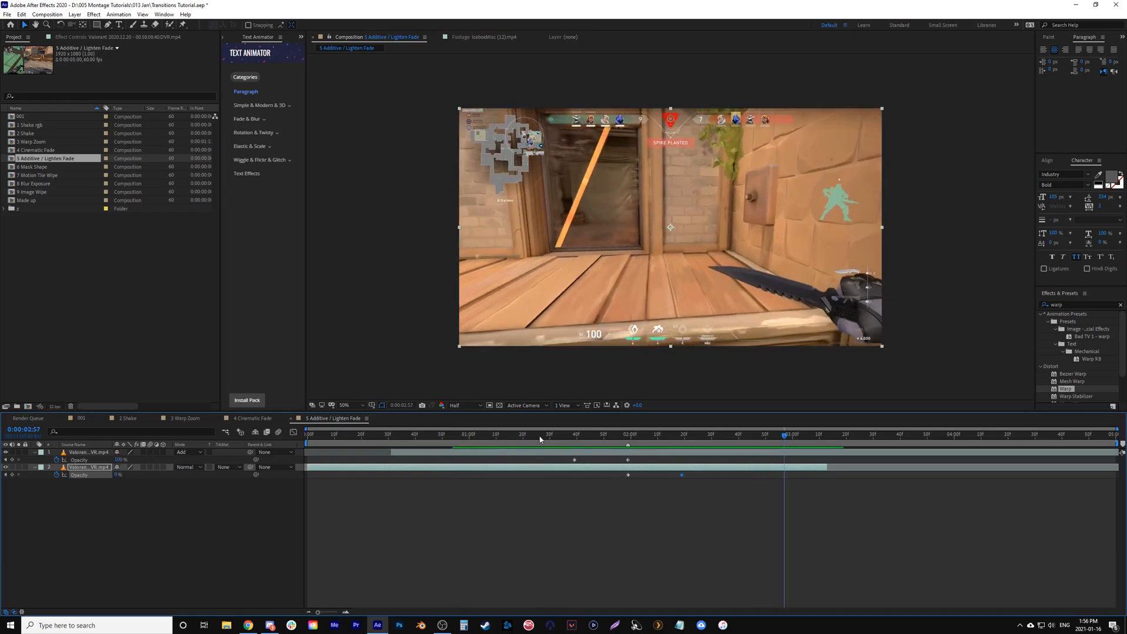
Step: Tighten the fade by moving the top clip's first opacity keyframe to 0:00:01:49 and the bottom clip's last one to 0:00:02:10
click(628, 437)
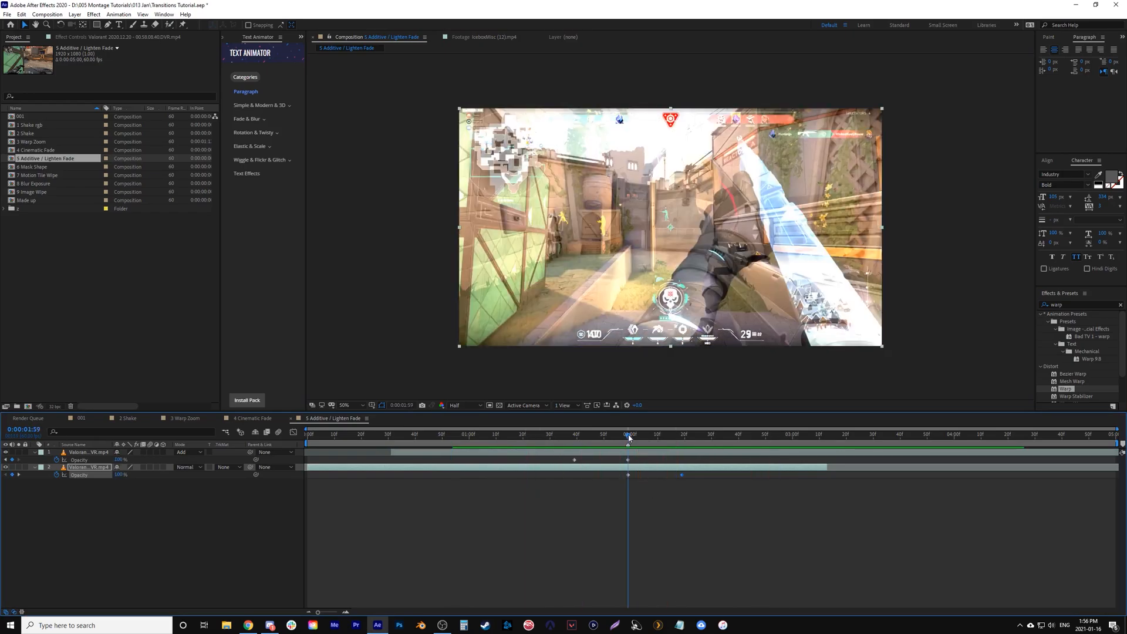
key(shift+Page_Up)
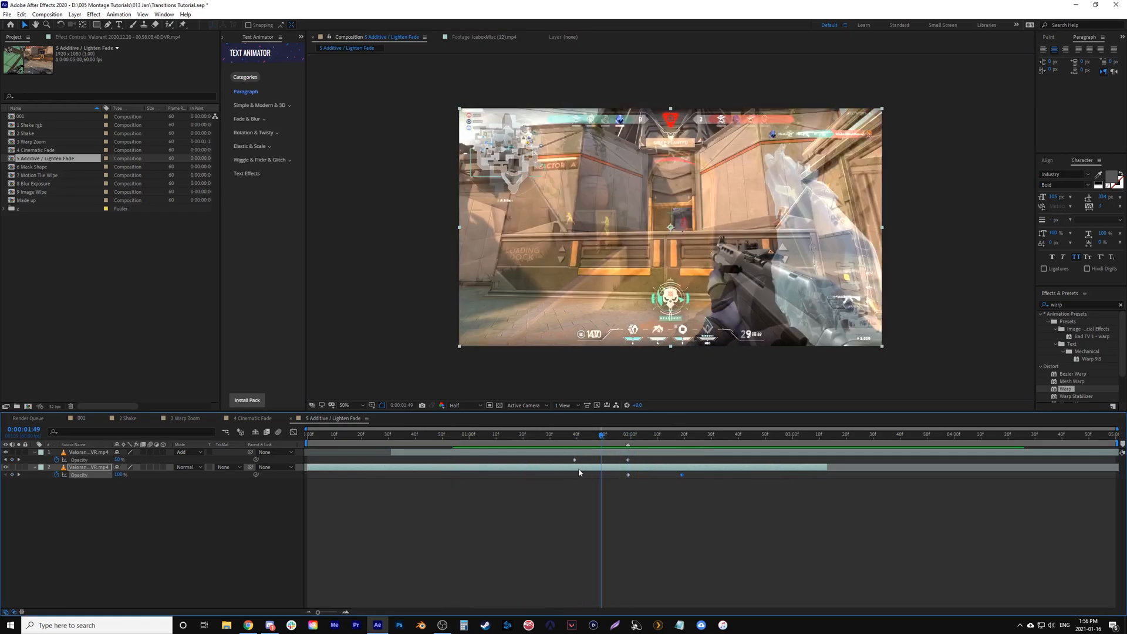
drag(574, 460, 601, 460)
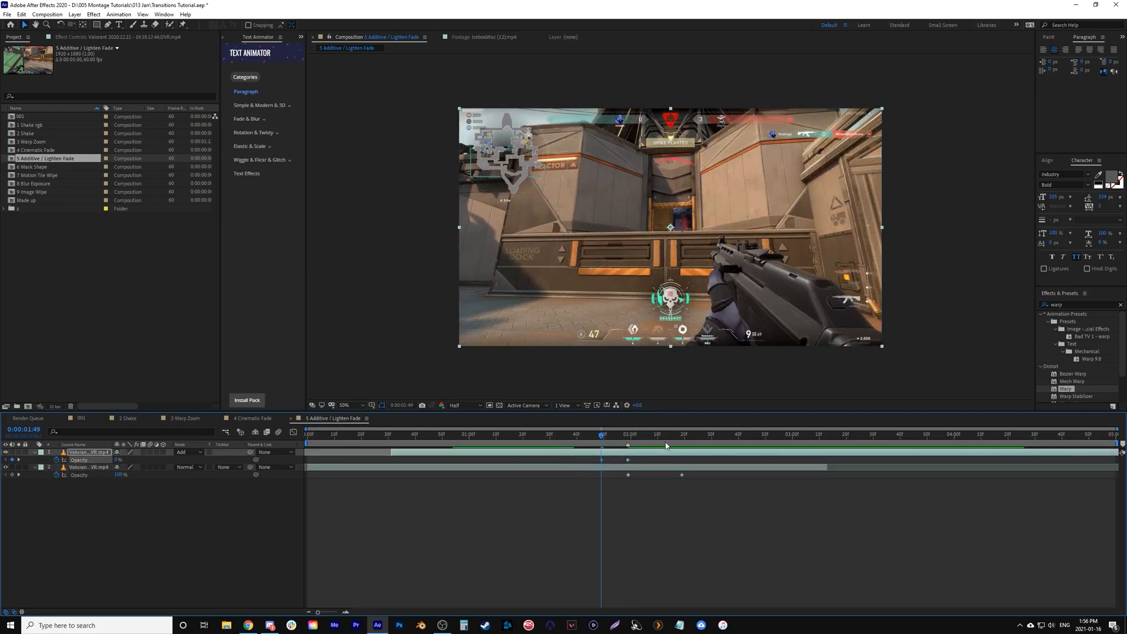
click(658, 438)
drag(682, 475, 658, 475)
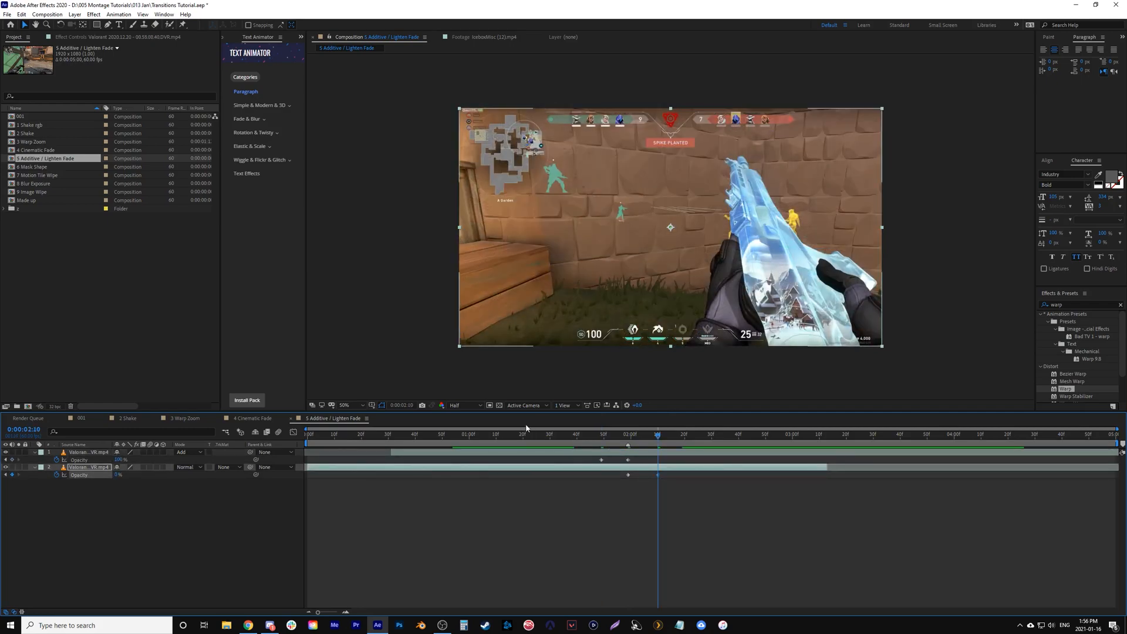
Step: Play back and scrub the shortened additive fade to examine how the two clips blend around the cut
click(526, 434)
key(space)
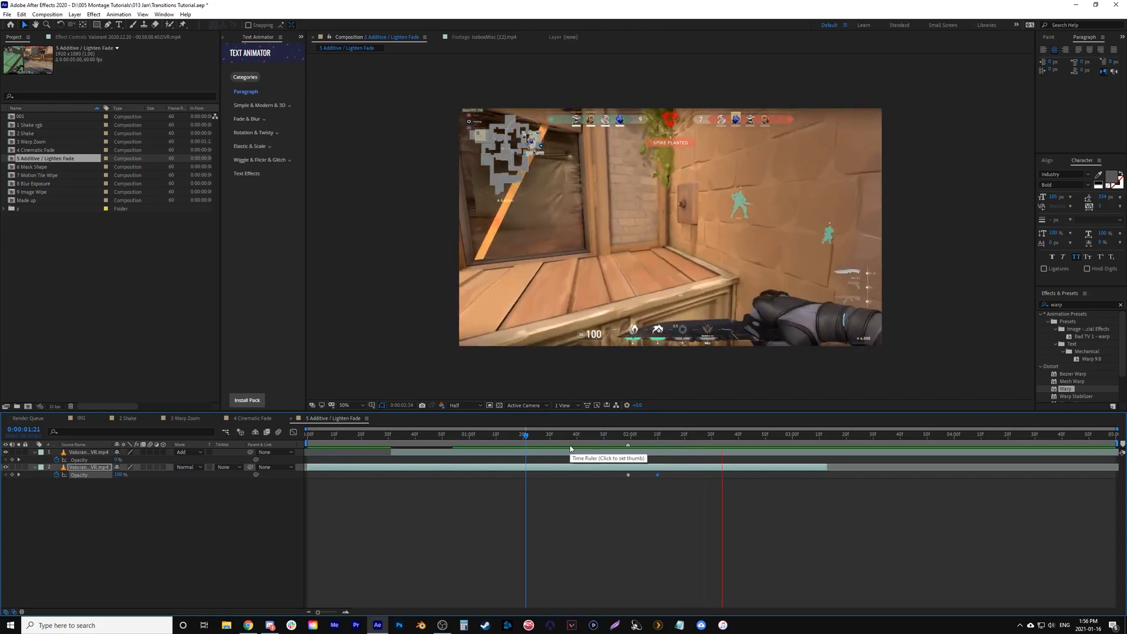
click(620, 439)
key(space)
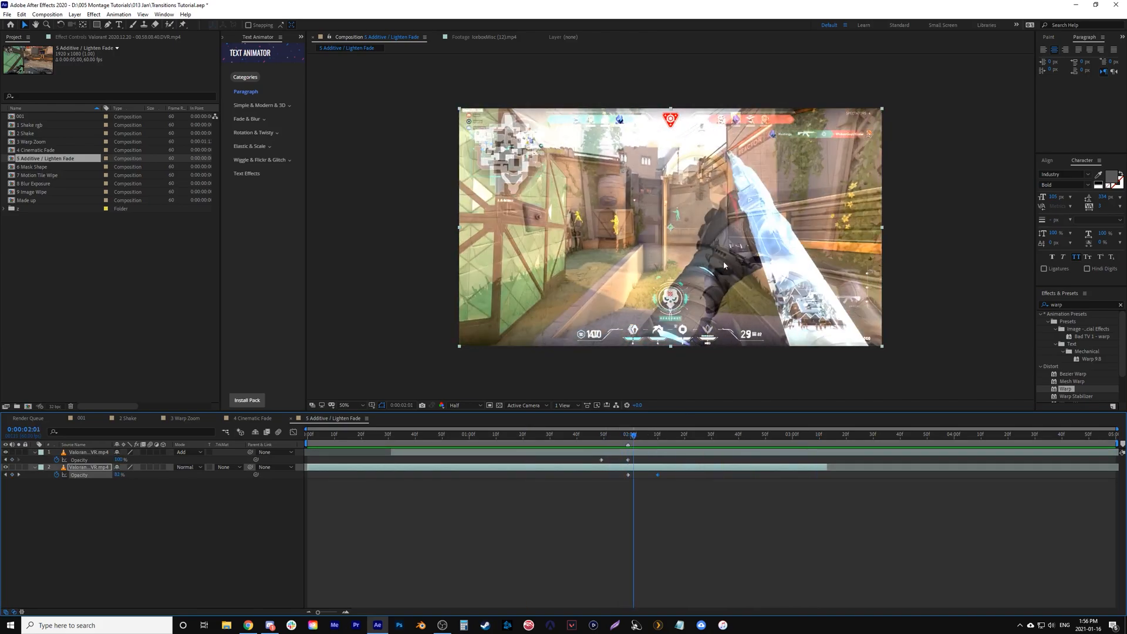
drag(572, 439, 501, 445)
key(space)
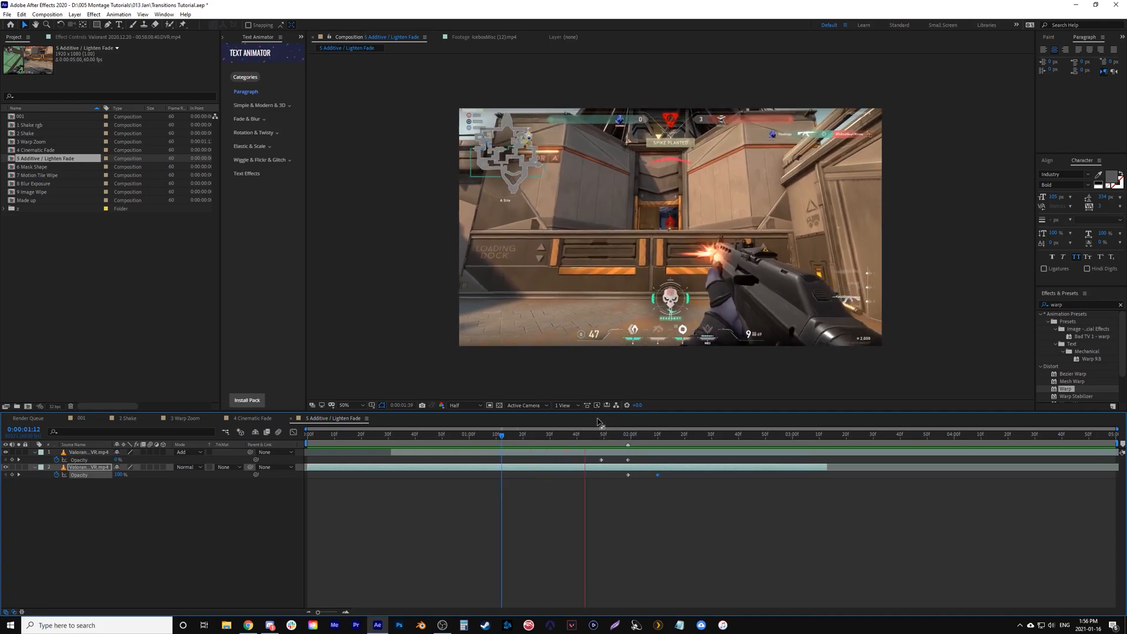
key(space)
drag(527, 476, 608, 469)
drag(752, 442, 726, 445)
mouse_move(648, 471)
mouse_down()
mouse_move(593, 470)
mouse_move(627, 470)
mouse_up()
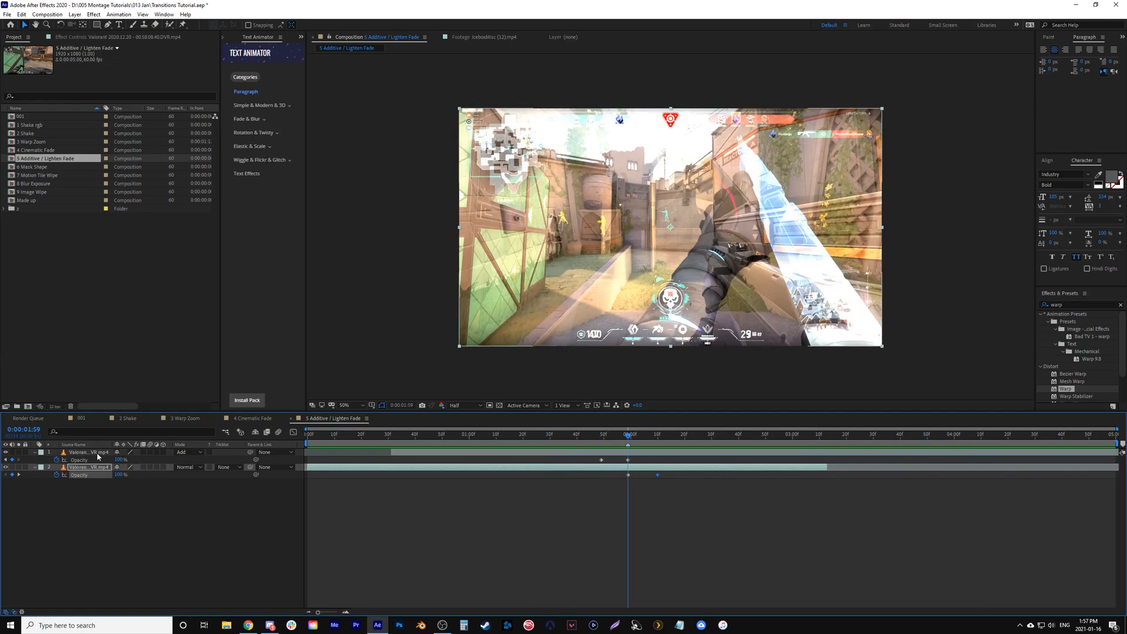
Step: Shift the top clip to later footage with its start at about 0:00:01:20, and clear its opacity keyframes
drag(391, 451, 646, 463)
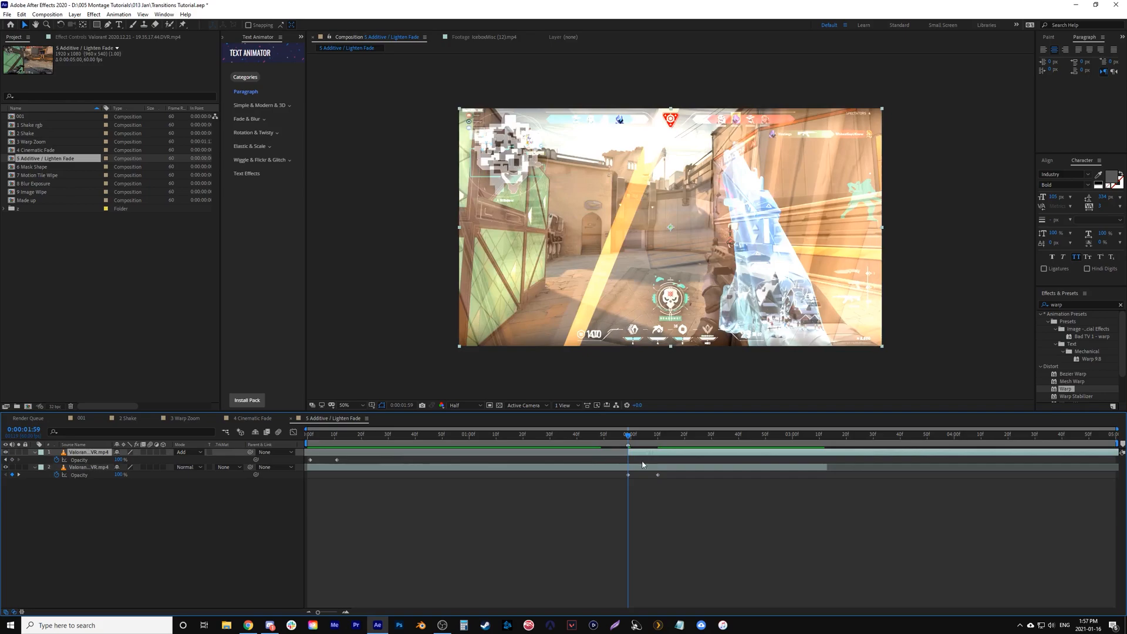
click(56, 461)
drag(651, 451, 509, 451)
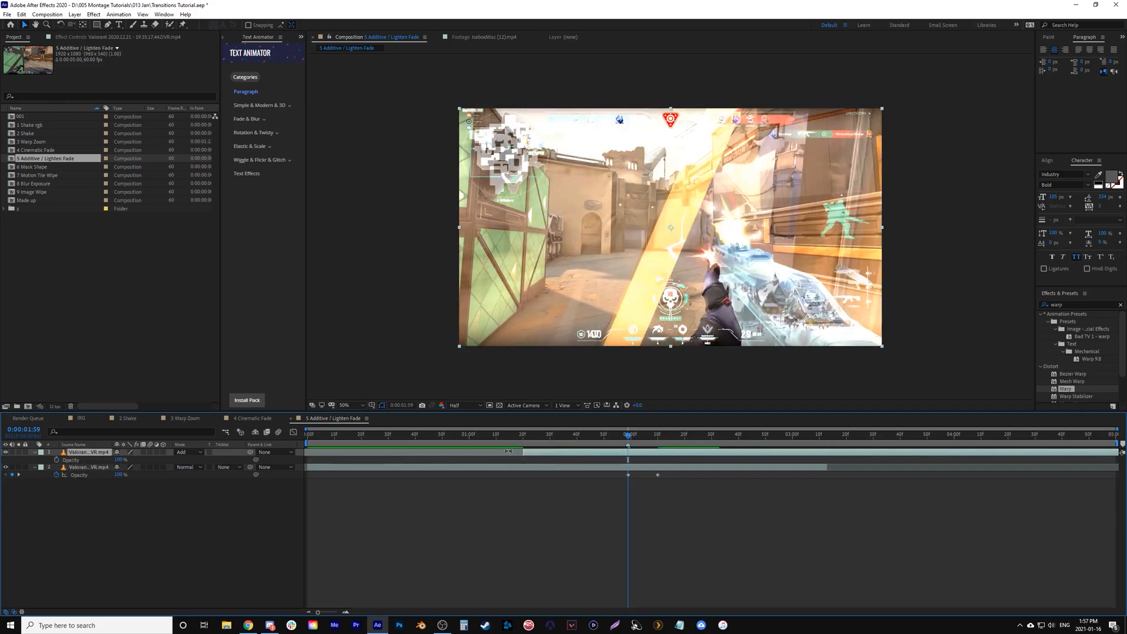
Step: Keyframe the top clip's opacity again from 0% at 0:00:01:49 to 100% at 0:00:01:59
mouse_move(619, 440)
mouse_down()
mouse_move(591, 437)
mouse_move(601, 437)
mouse_up()
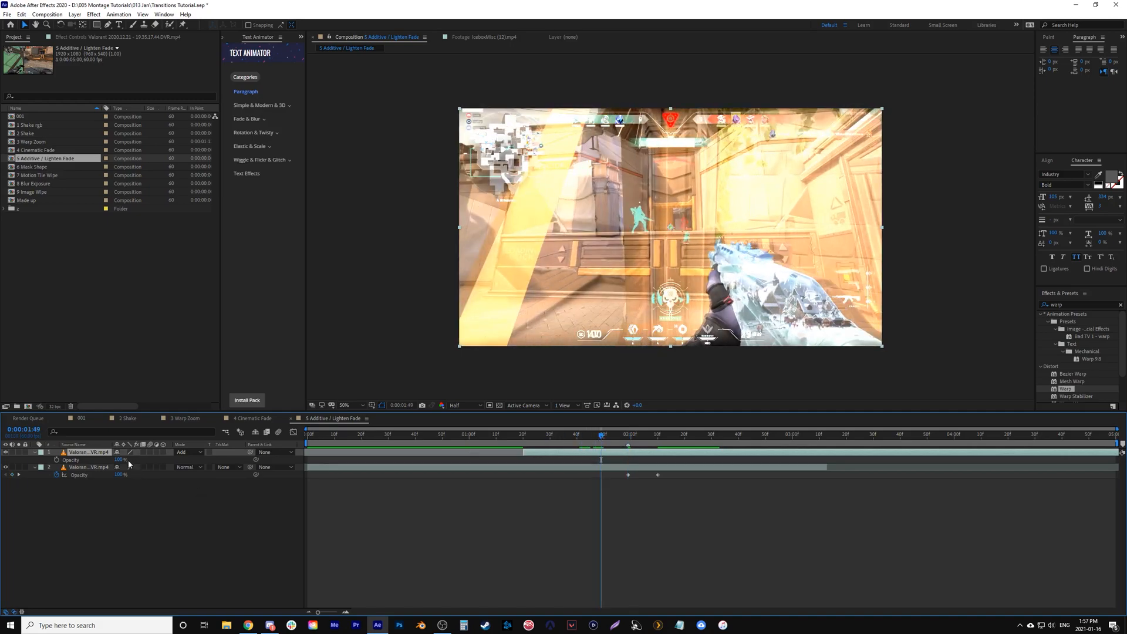
drag(121, 460, 88, 461)
drag(56, 462, 54, 462)
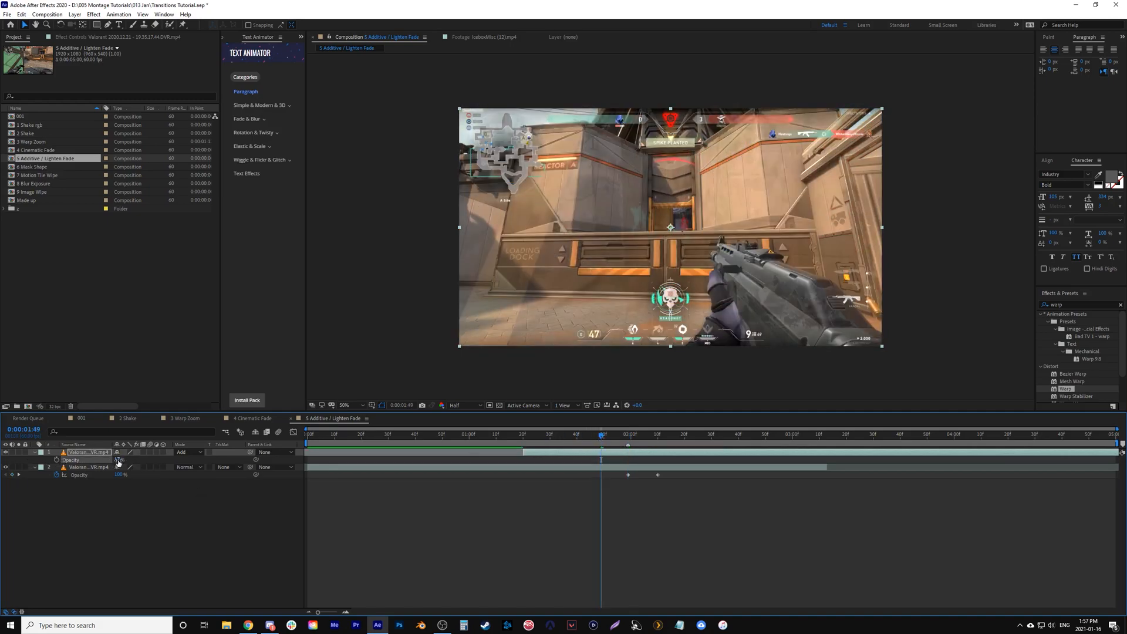
click(56, 460)
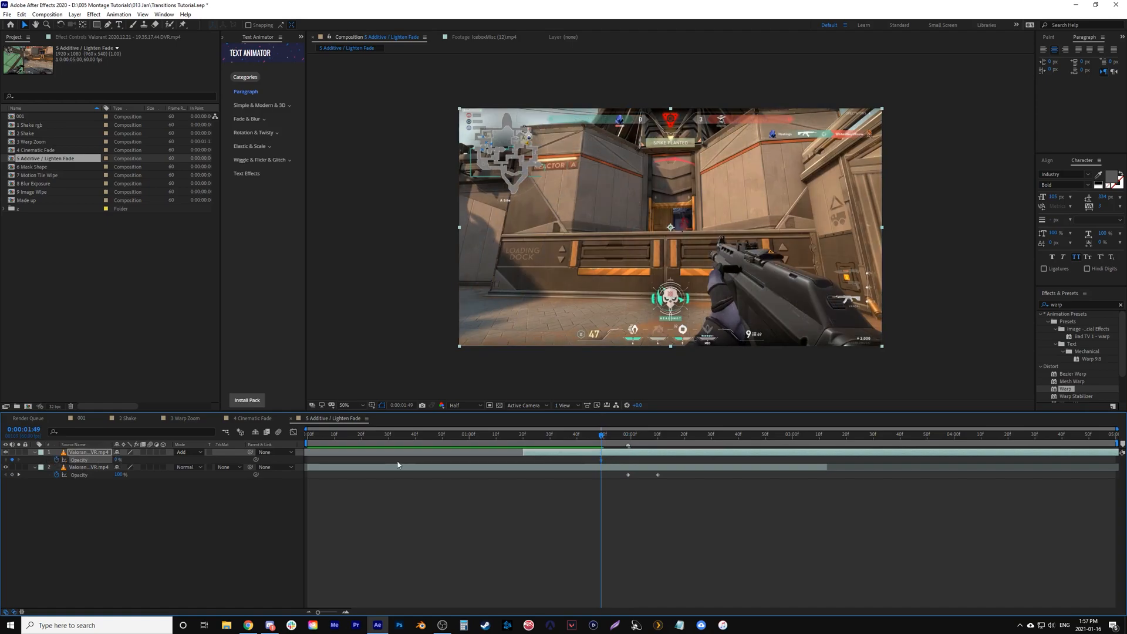
click(629, 437)
click(118, 459)
text(100)
key(Return)
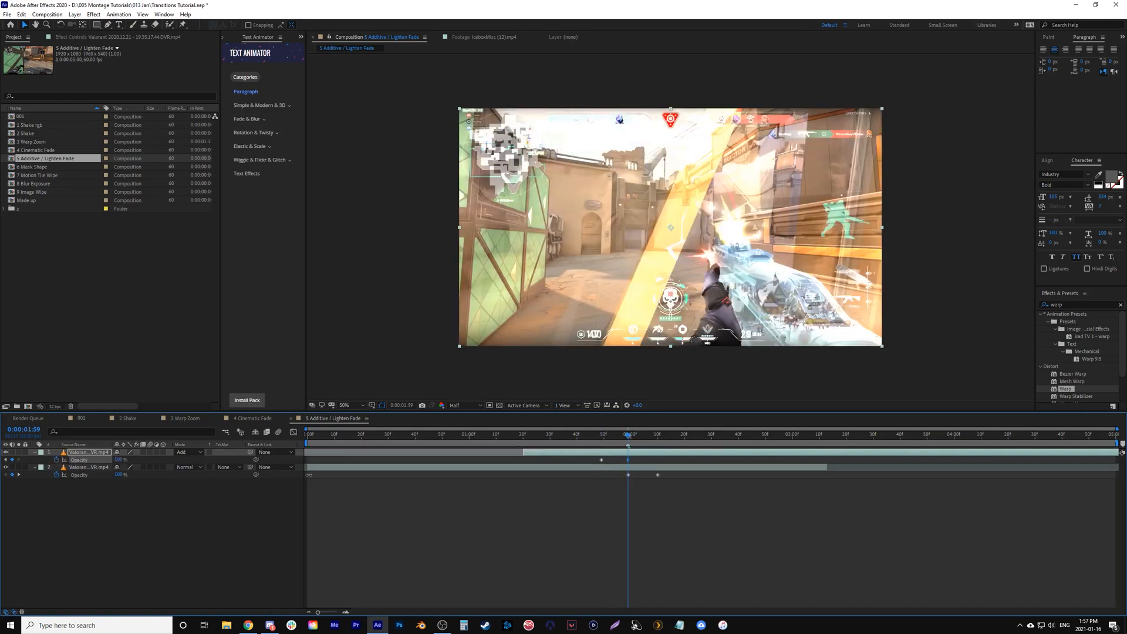
Step: Play back the additive fade with the new footage from about 0:00:01:39
click(574, 437)
key(space)
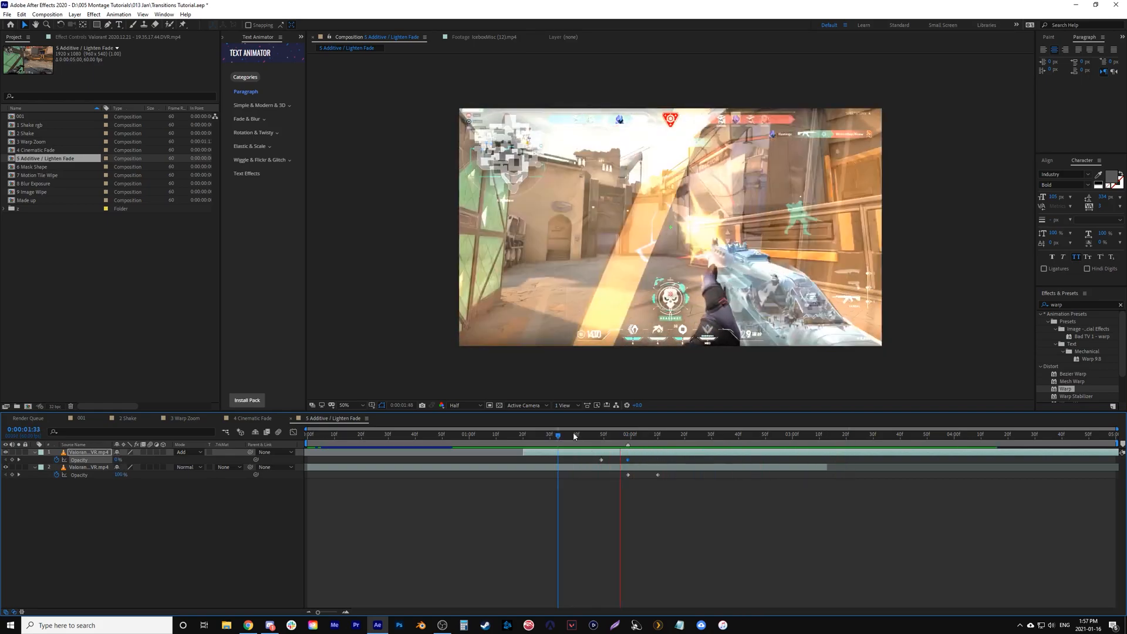
key(space)
click(574, 438)
key(space)
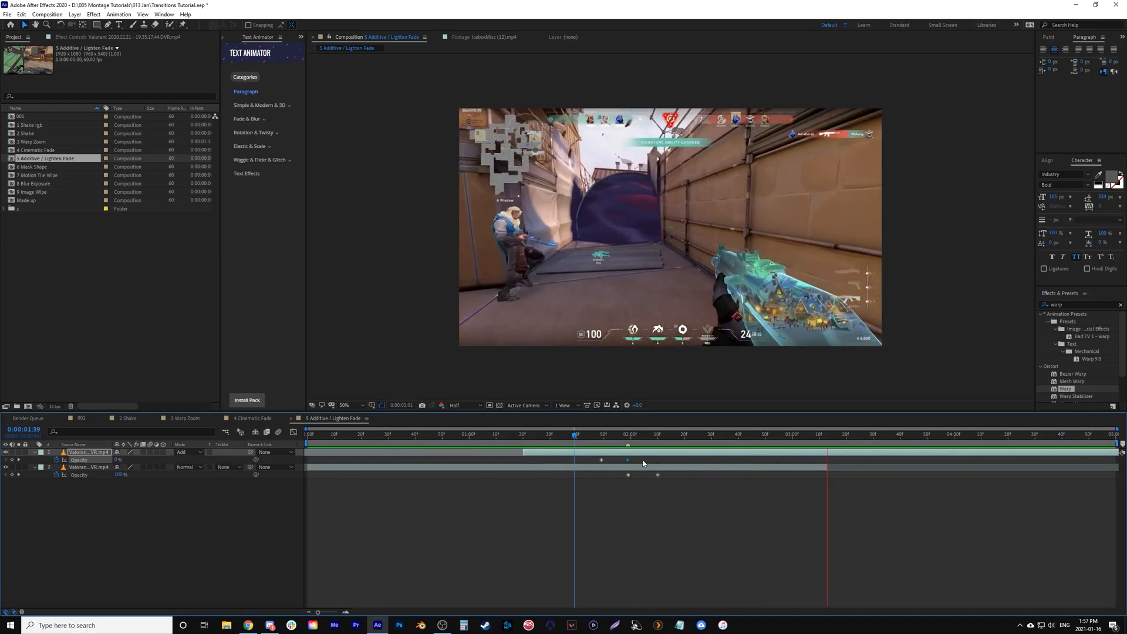
key(space)
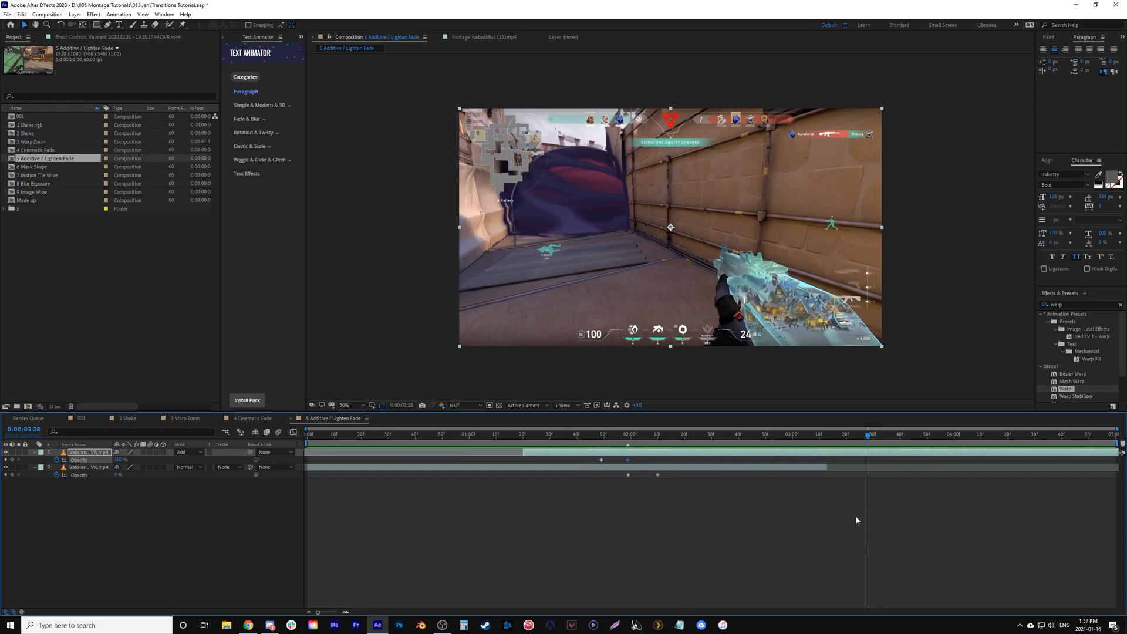
Step: Change the top clip's blending mode to Lighten and preview the fade around 0:00:01:58
drag(602, 439, 626, 441)
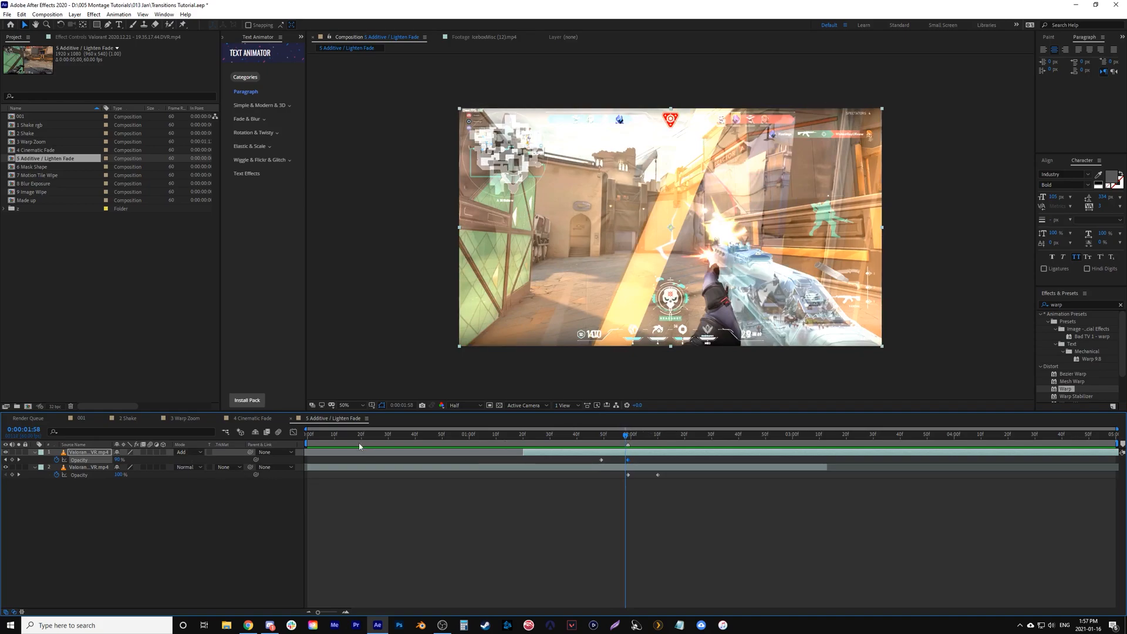
click(200, 453)
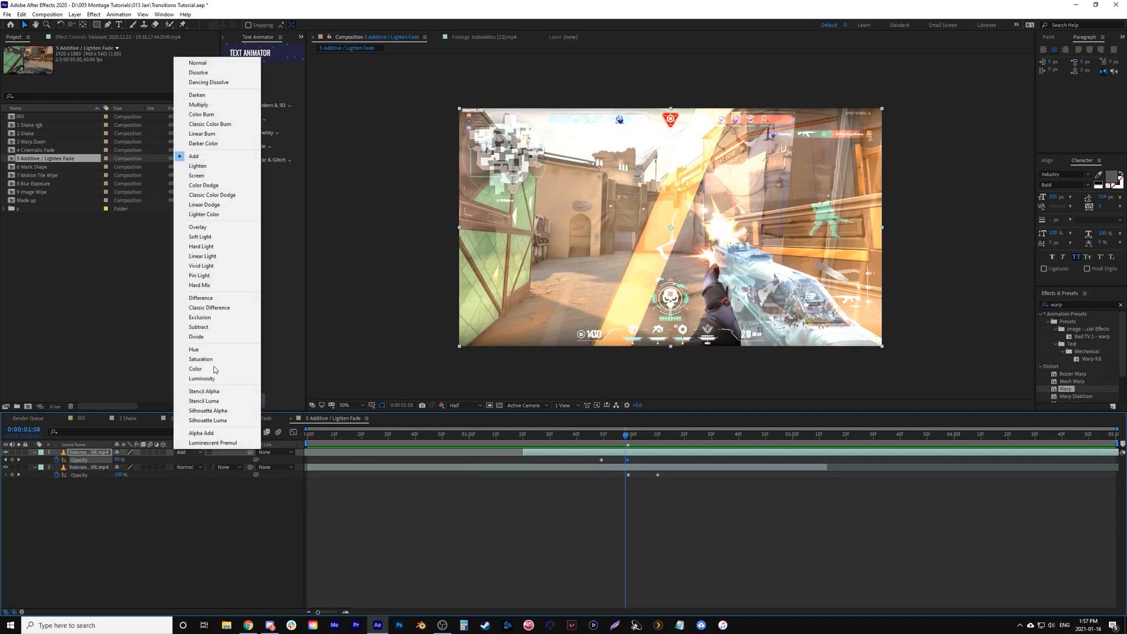
click(217, 156)
click(594, 439)
key(space)
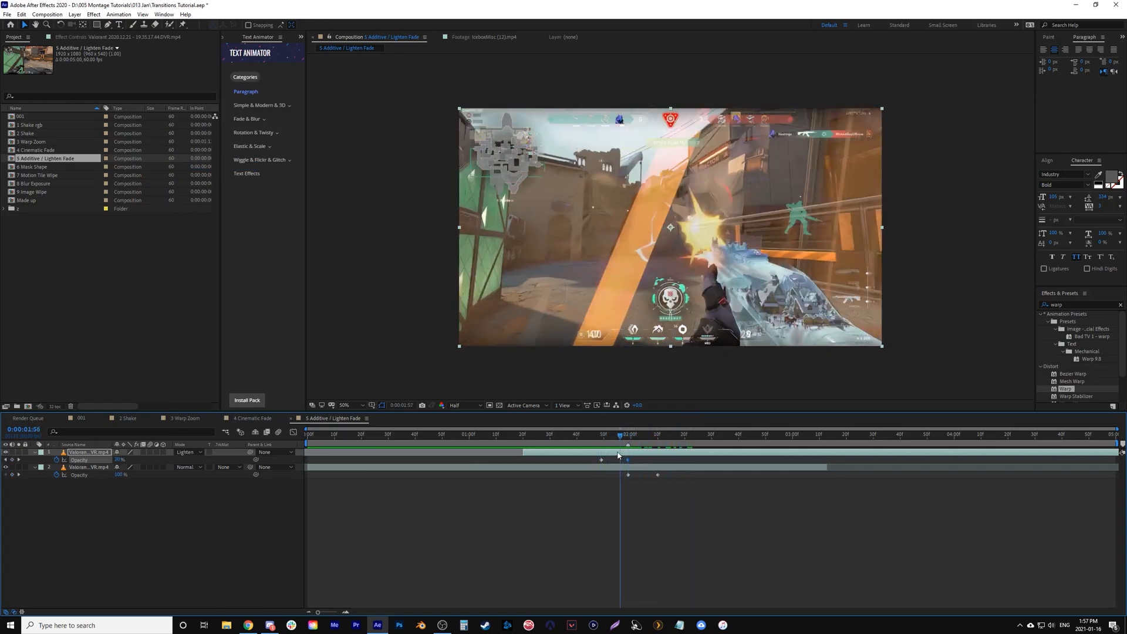
Step: Switch the top clip's blending mode to Normal for comparison and return it to Lighten
key(space)
click(188, 453)
click(200, 62)
click(188, 452)
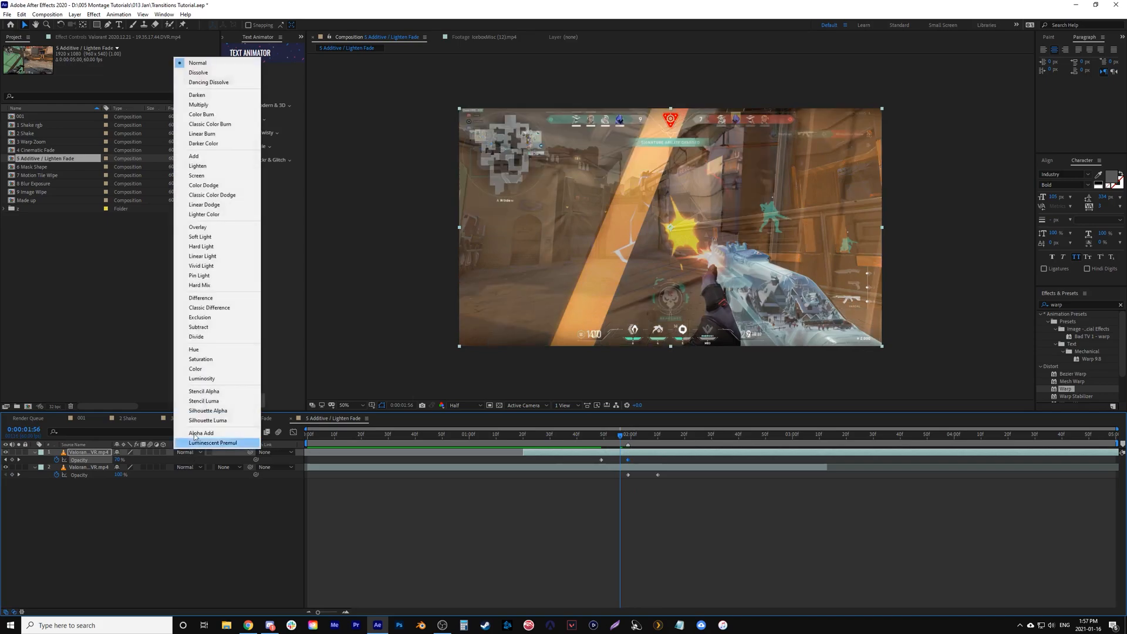
click(199, 154)
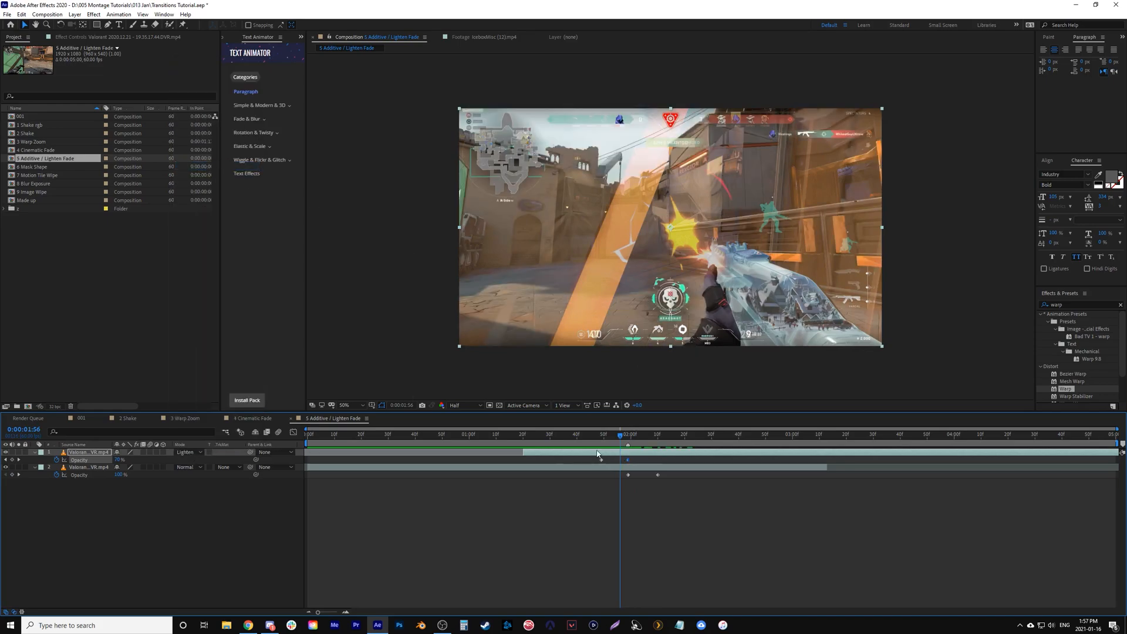
Step: Move the top clip's first opacity keyframe earlier to about 0:00:01:41 and play back the longer lighten fade
drag(600, 459, 580, 460)
click(549, 438)
key(space)
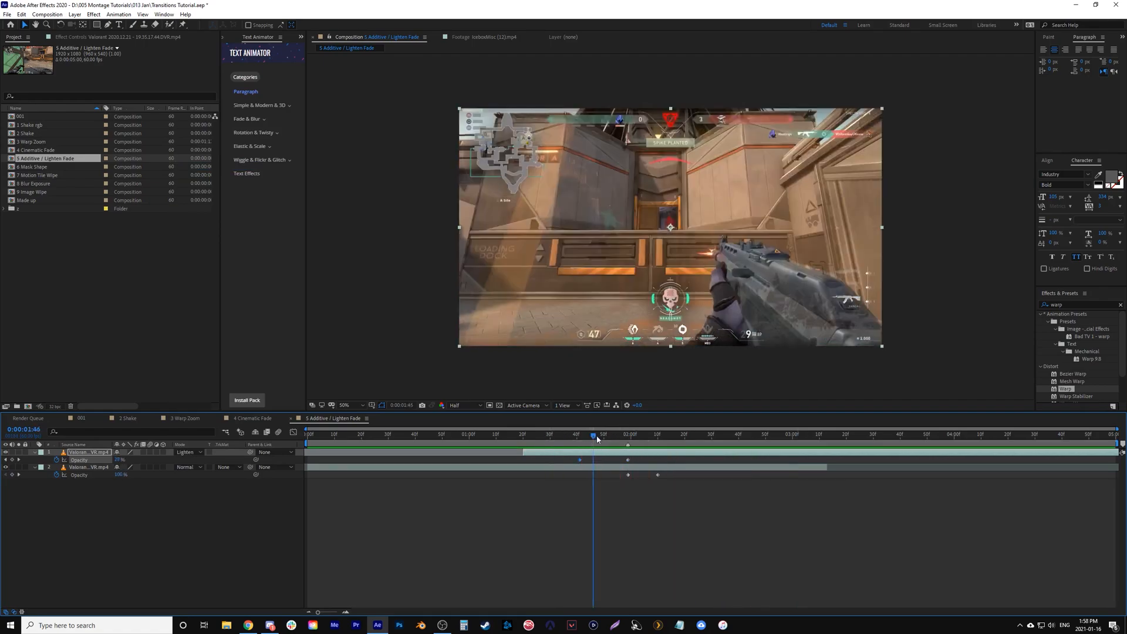
key(space)
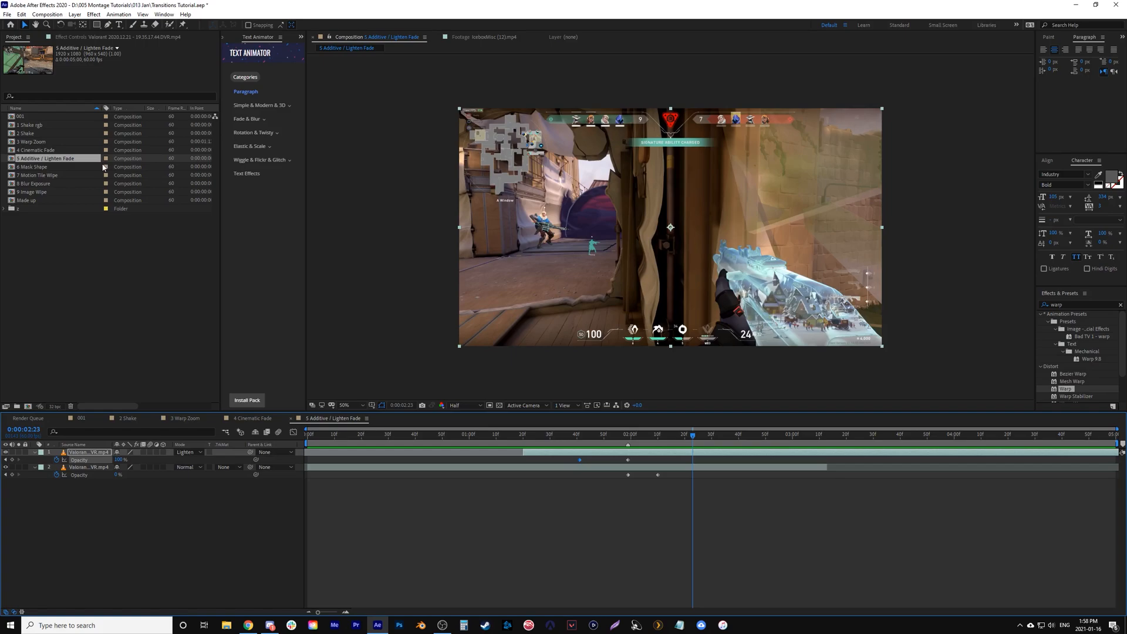
key(space)
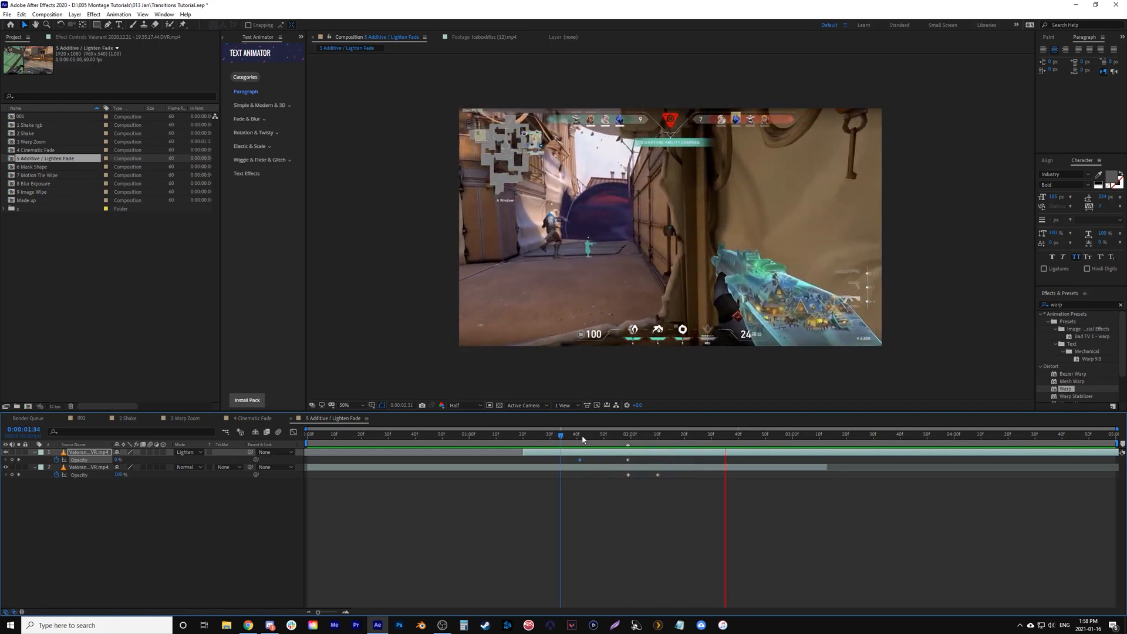
key(space)
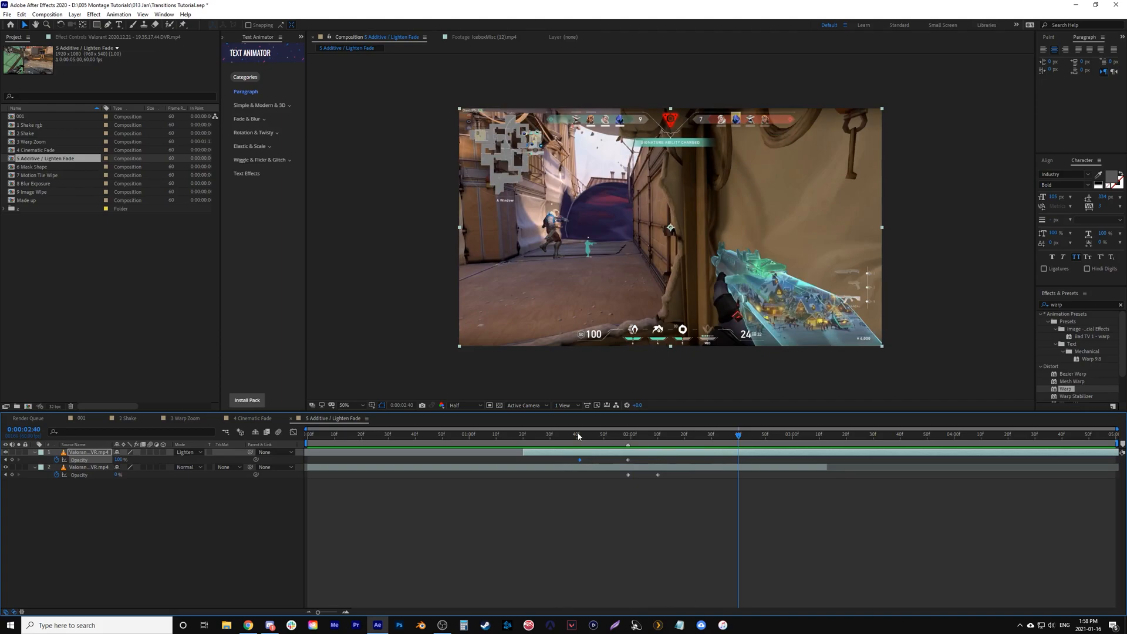
drag(583, 437, 618, 468)
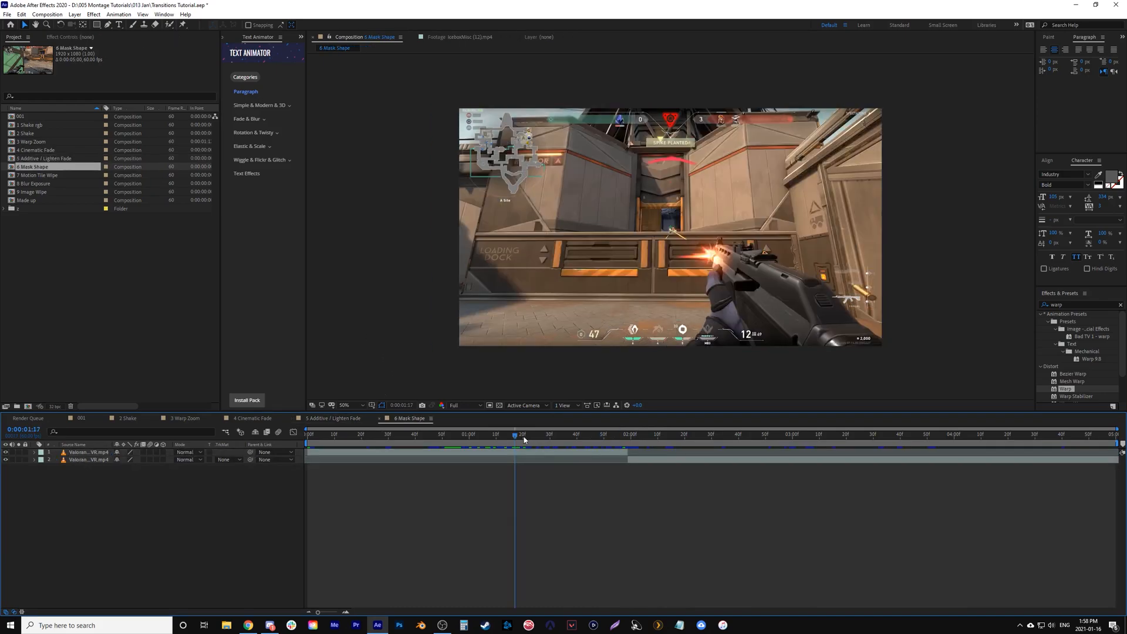
Step: In the 6 Mask Shape composition at 0:00:01:59, set the Rectangle tool to no fill and a solid color stroke
drag(516, 437, 628, 446)
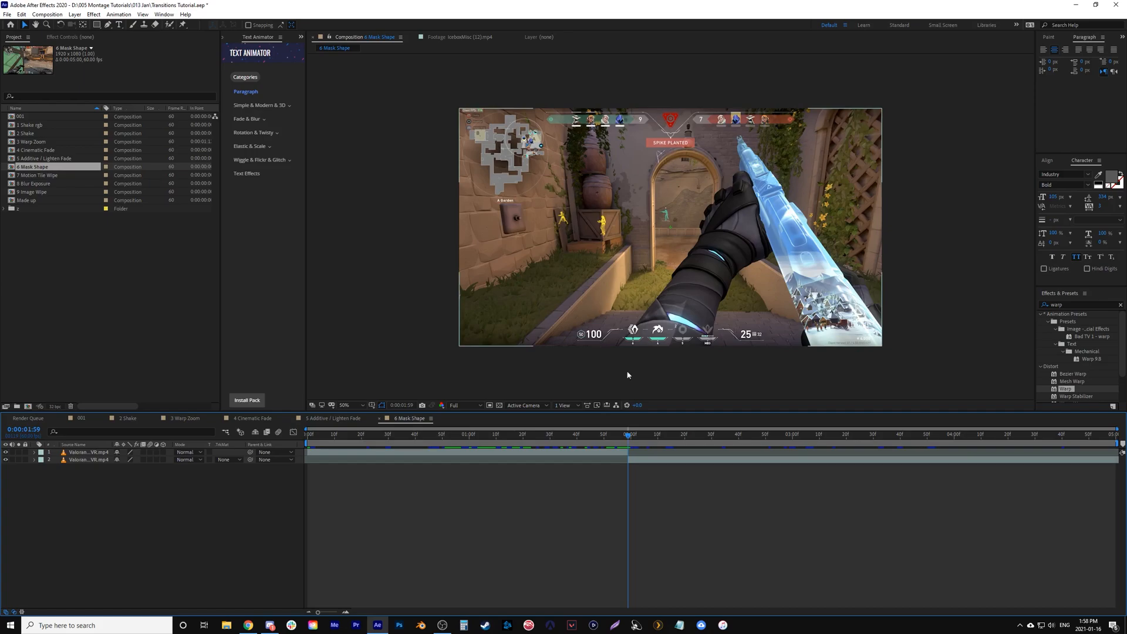
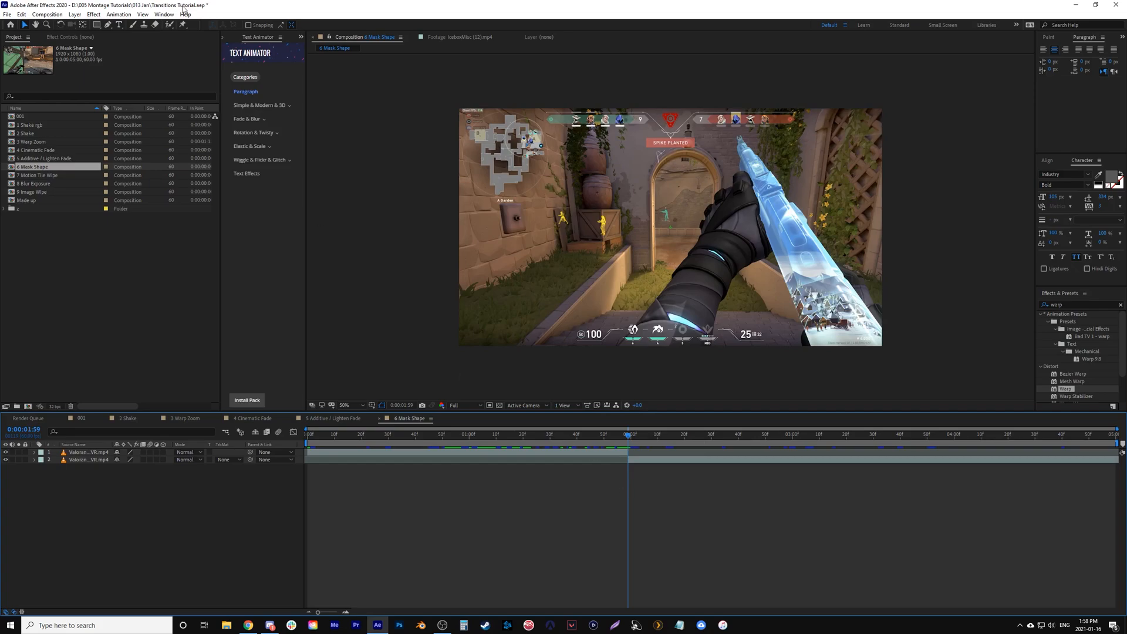
click(97, 25)
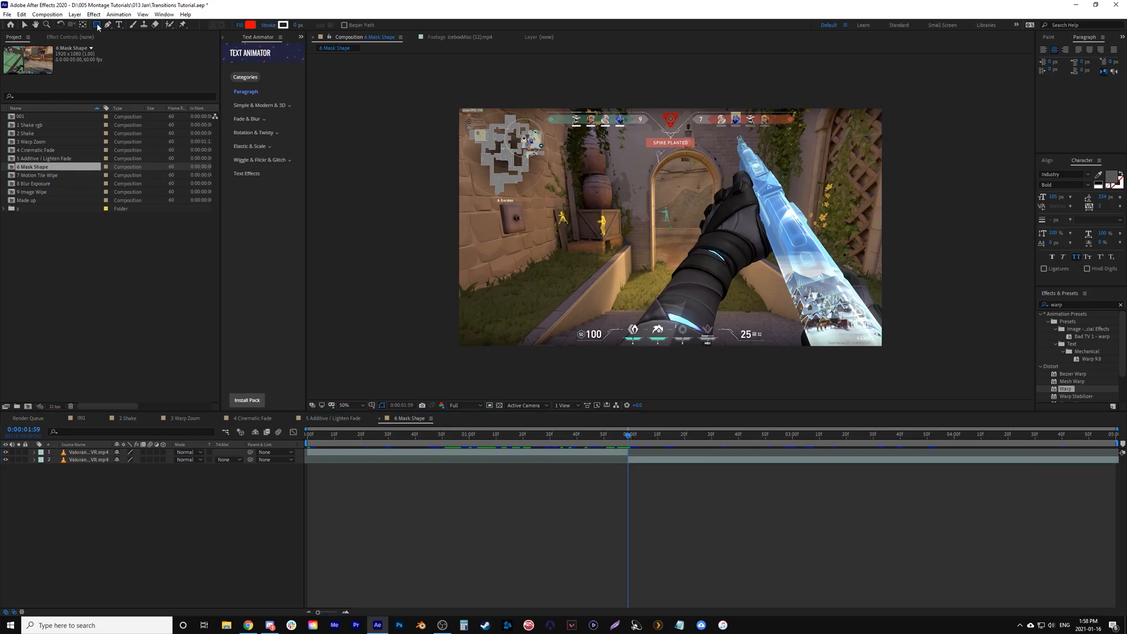
click(241, 25)
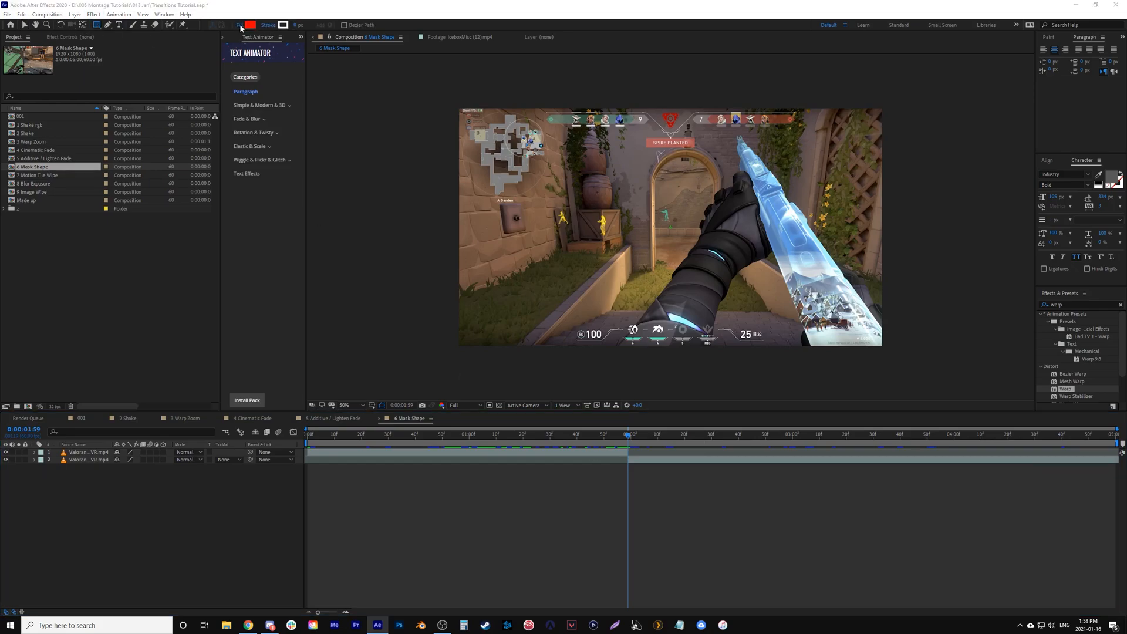
click(519, 288)
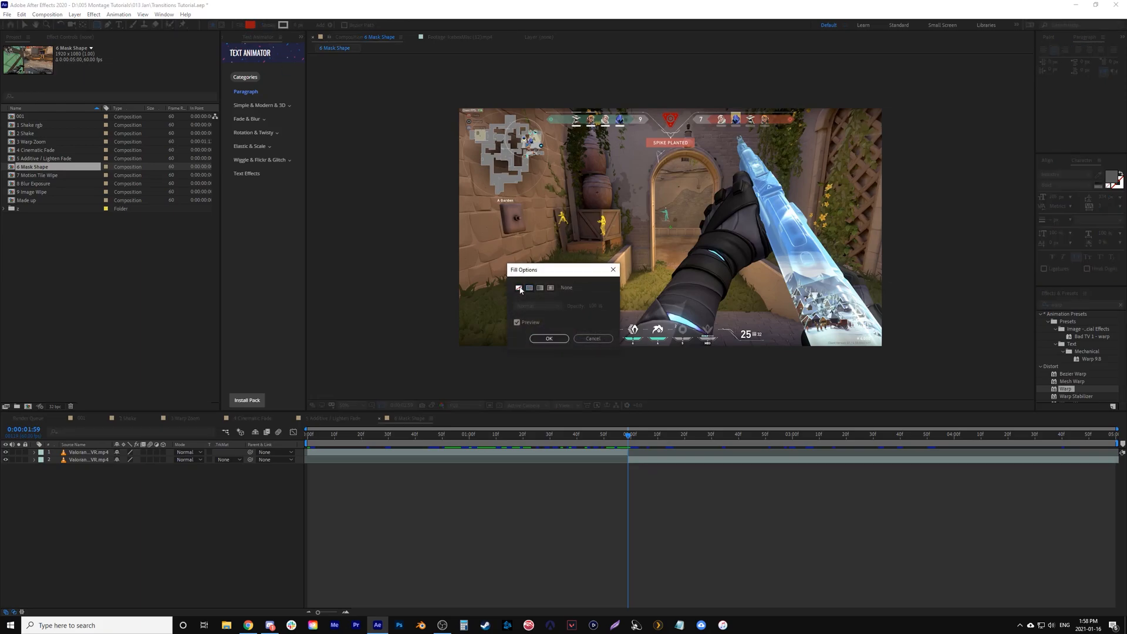
click(548, 338)
click(267, 25)
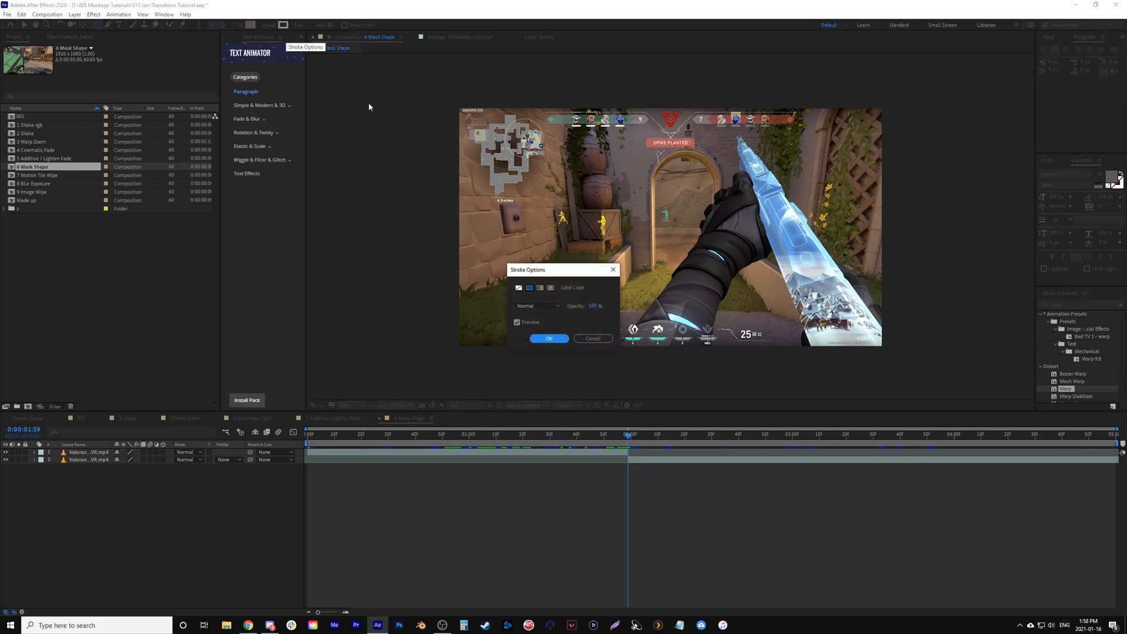
click(548, 339)
Step: Draw a square outline at the center of the frame and give it a thick white stroke
drag(295, 27, 307, 27)
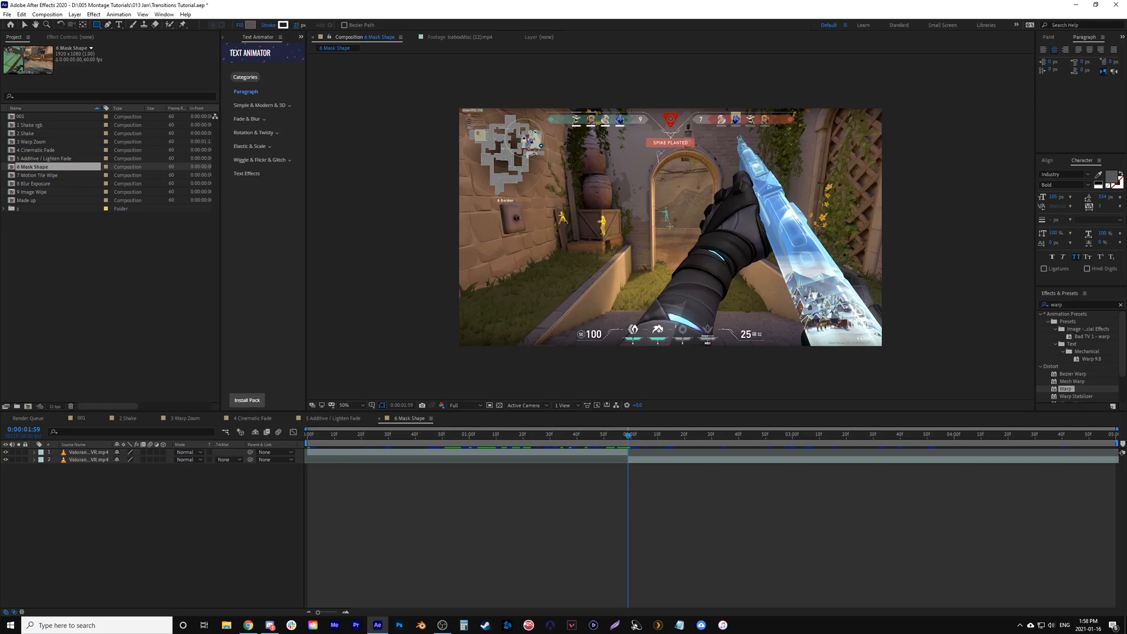
drag(669, 226, 716, 249)
drag(297, 27, 309, 28)
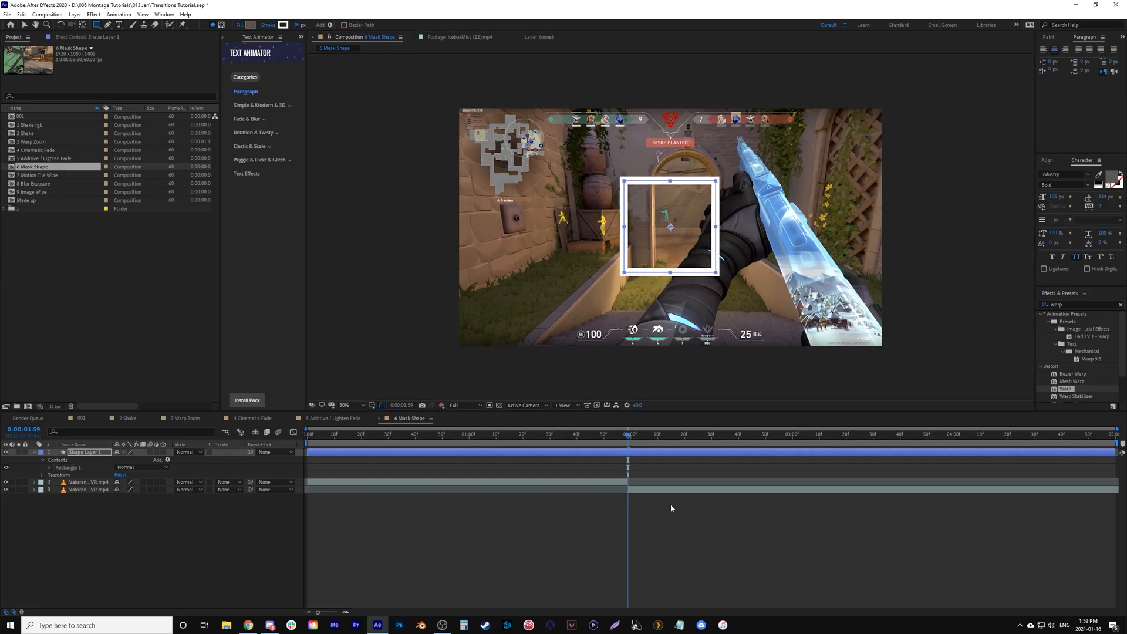
Step: Set a Scale keyframe of 0% in the rectangle's own transform properties at 0:00:01:49
click(50, 468)
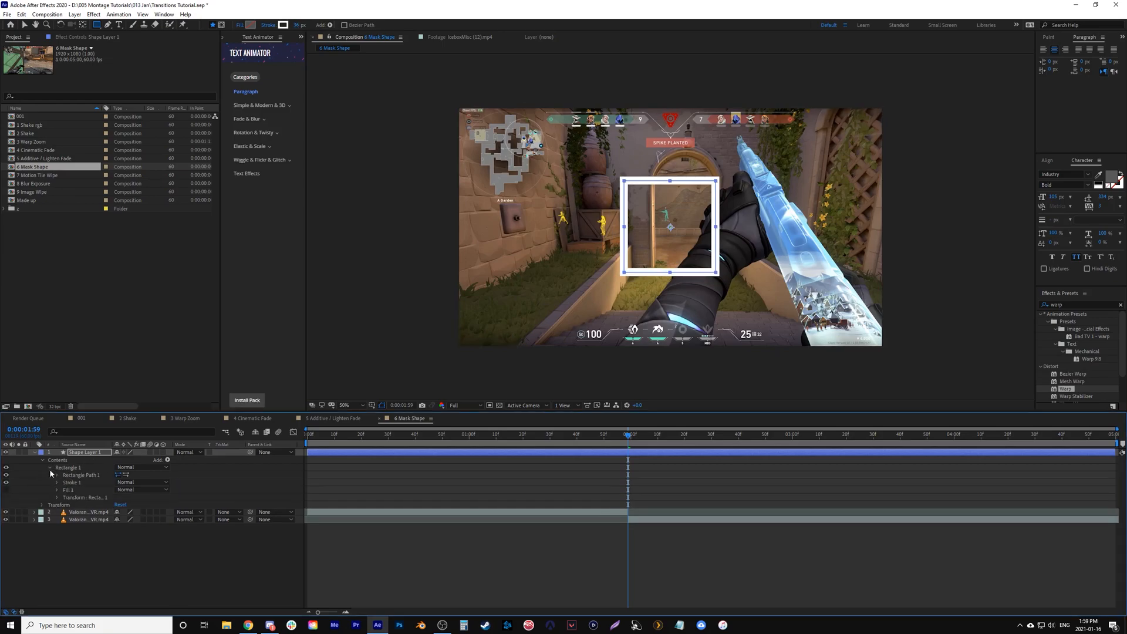
click(56, 498)
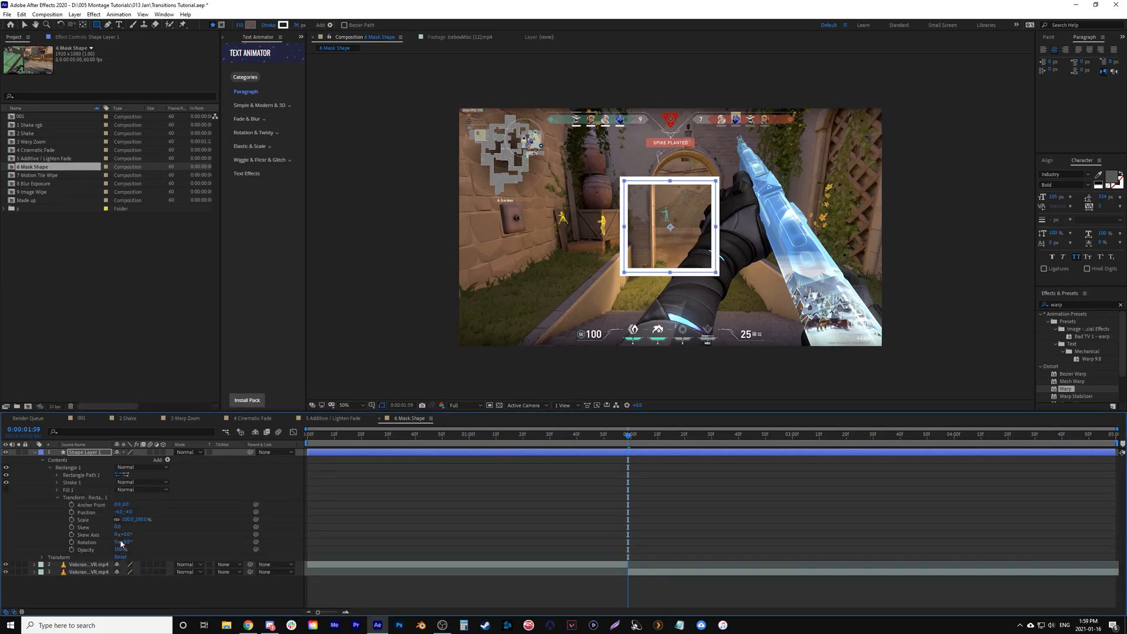
drag(134, 523, 140, 524)
key(ctrl+z)
key(shift+Page_Up)
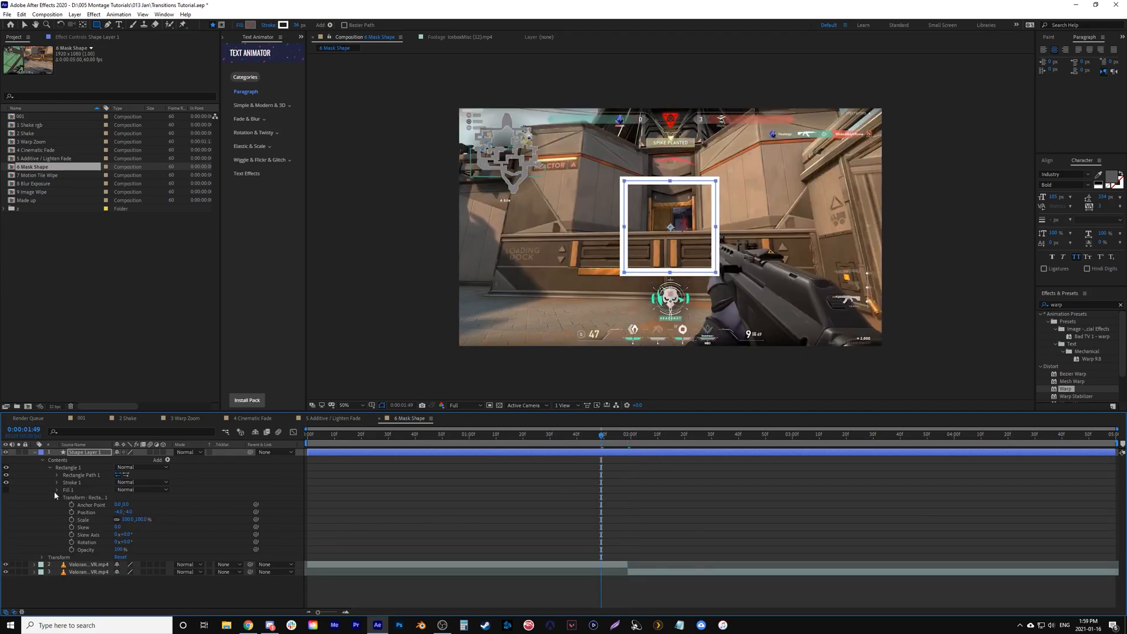
click(127, 520)
text(0)
key(Return)
click(71, 520)
Step: Keyframe the rectangle's scale at about 511% at 0:00:02:09 so its outline grows past the frame
key(shift+Page_Down)
key(shift+Page_Down)
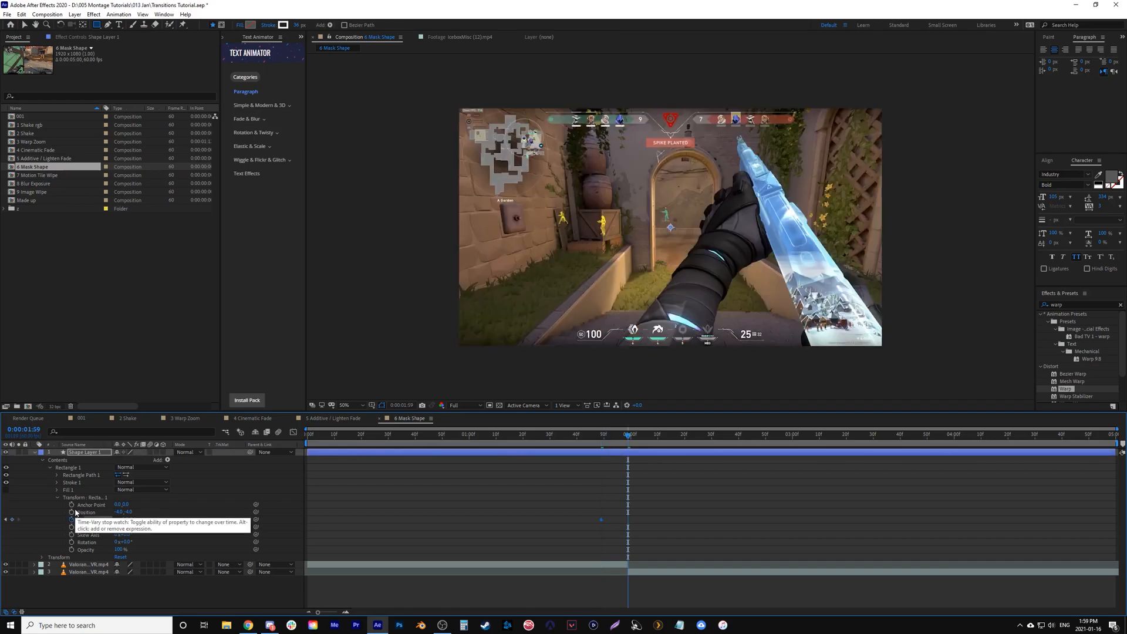
drag(135, 519, 381, 538)
Step: Apply Easy Ease to both of the rectangle's Scale keyframes and play back from 0:00:01:31
click(553, 435)
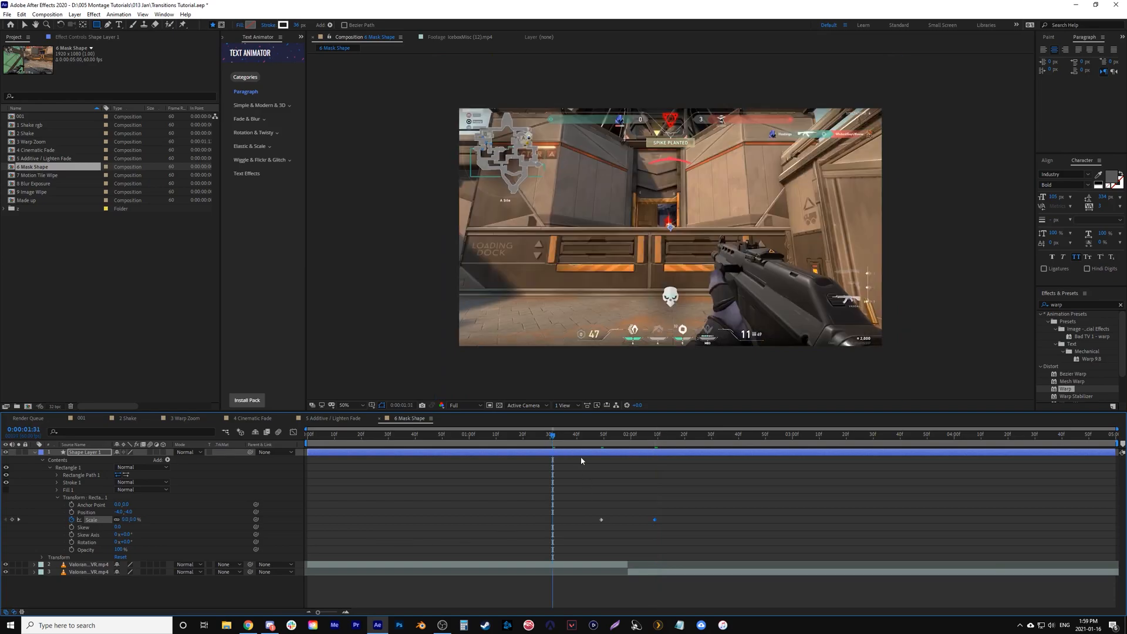
drag(658, 538, 690, 543)
key(space)
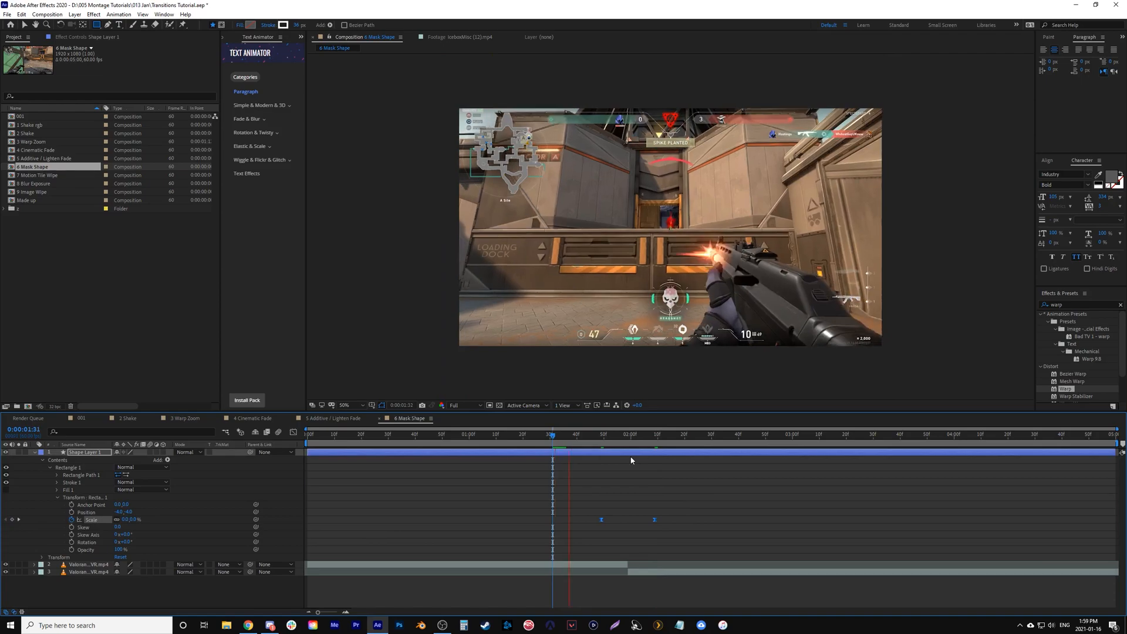
Step: Lower the preview resolution to Half and play back the growing square from about 0:00:01:25
click(471, 405)
click(471, 438)
click(536, 435)
key(space)
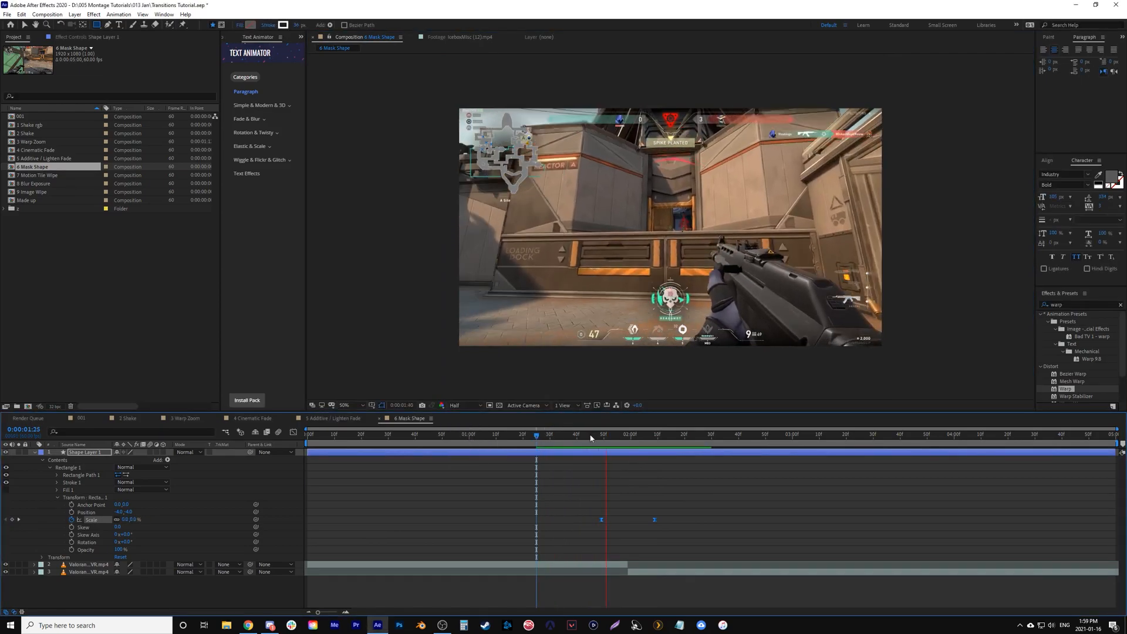
click(594, 445)
key(space)
key(space)
Step: Spread the rectangle's Scale keyframes apart, moving the first to 0:00:01:39 and the last to 0:00:02:19
click(601, 443)
key(shift+Page_Up)
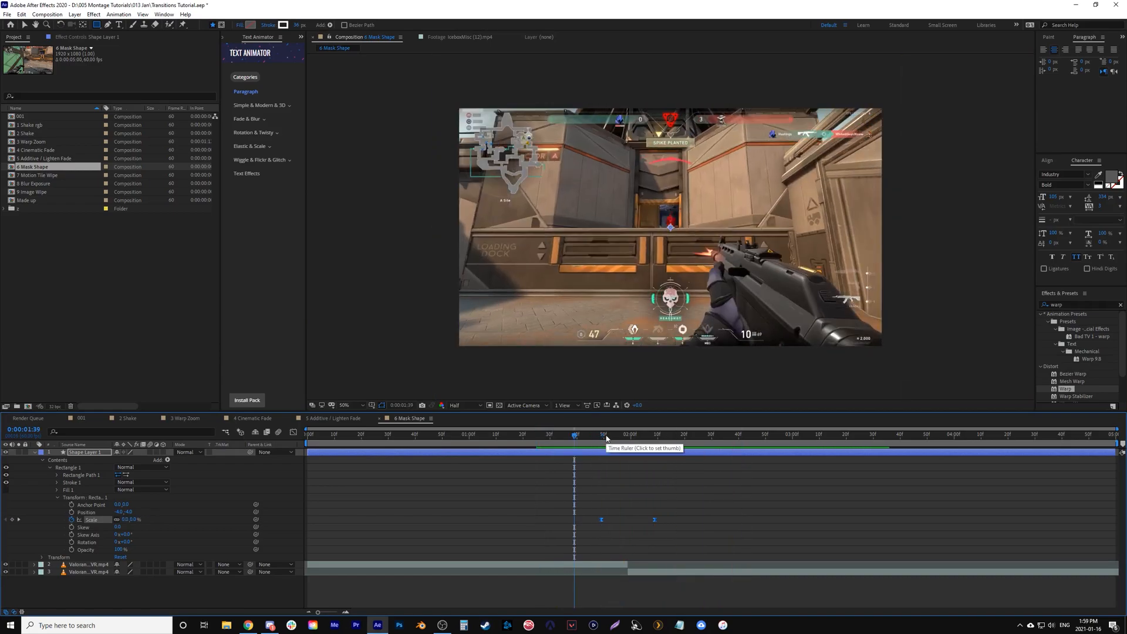
click(600, 520)
drag(602, 520, 575, 519)
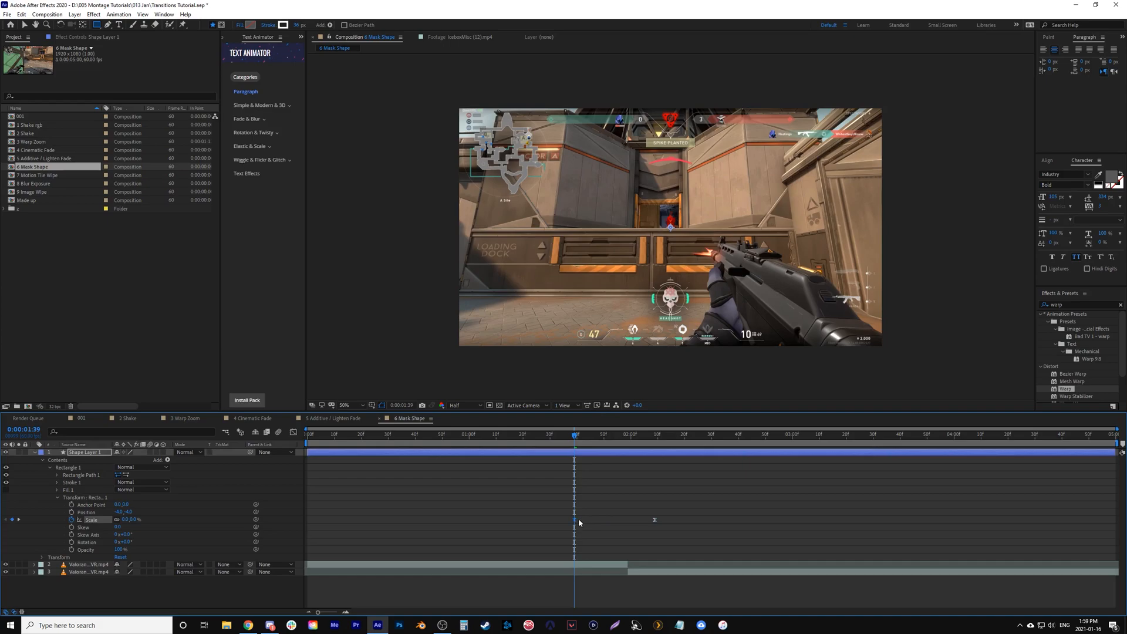
click(656, 438)
key(shift+Page_Down)
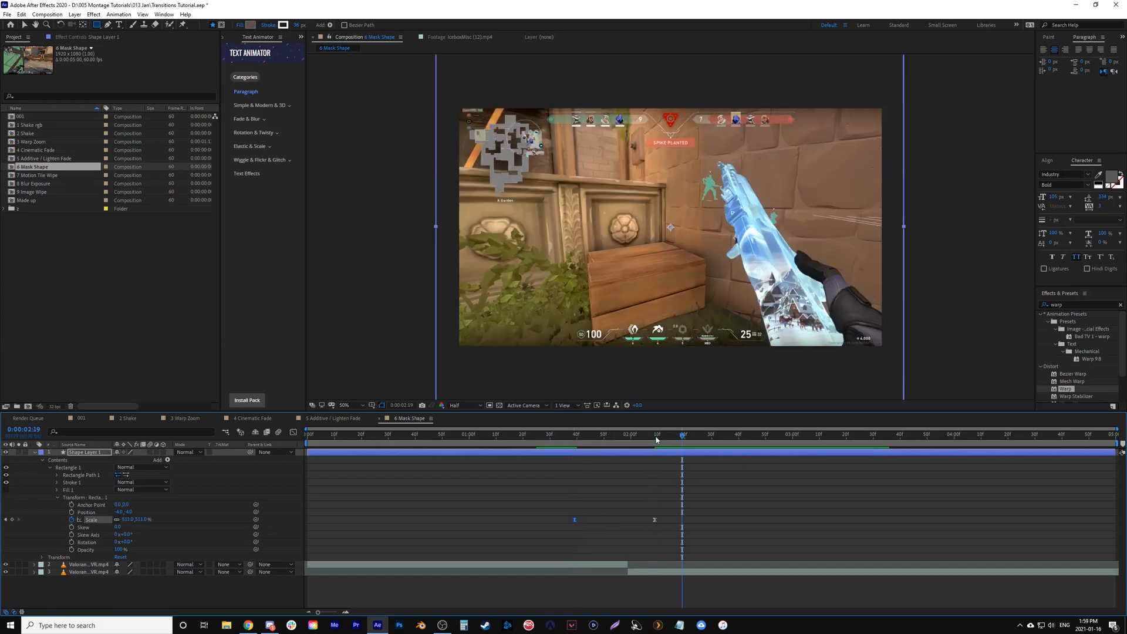
drag(667, 520, 682, 519)
Step: Preview the slower square growth up to 0:00:01:59 and select the incoming gameplay clip
click(541, 438)
drag(563, 442, 631, 448)
click(645, 571)
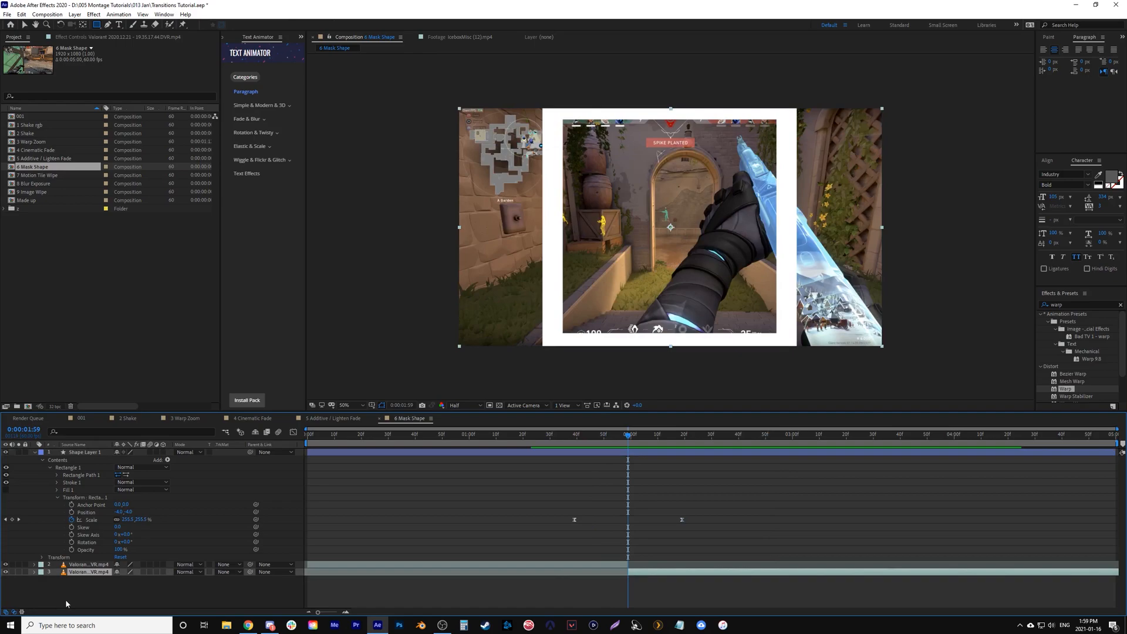
Step: Move the incoming clip above the outgoing clip, extend the outgoing clip's end, and extend the incoming clip's start back to 0:00:01:39
drag(88, 573, 88, 560)
drag(626, 573, 803, 573)
click(625, 564)
drag(626, 565, 579, 565)
key(j)
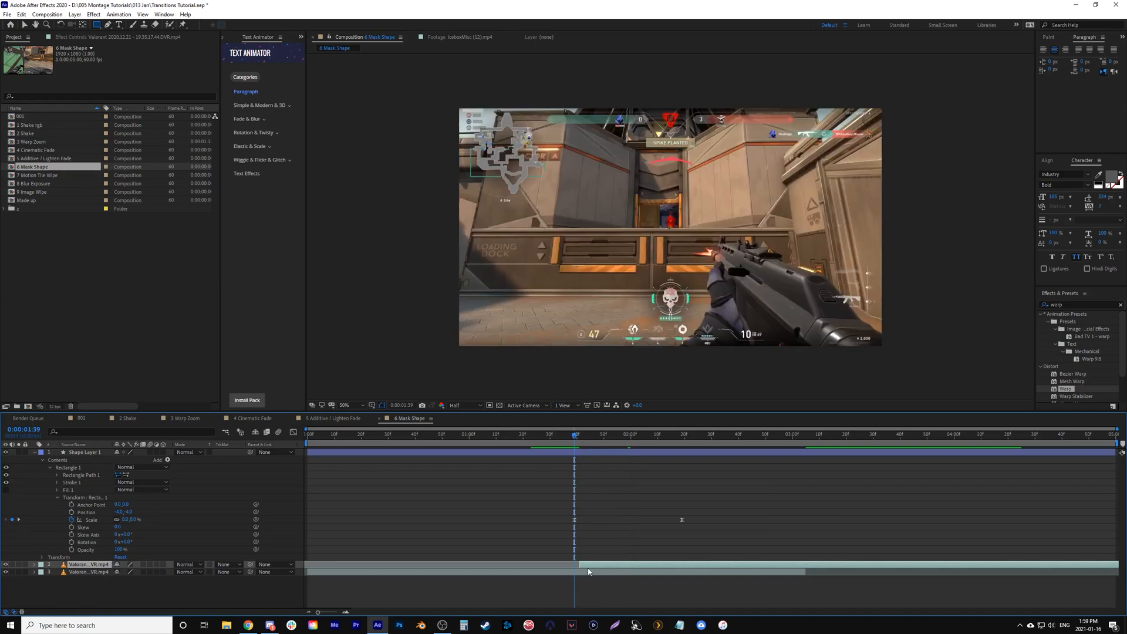
Step: Draw a rectangular mask on the incoming clip along the middle of the white frame at 0:00:01:59 and expand its mask properties
mouse_move(616, 435)
mouse_down()
mouse_move(635, 443)
mouse_move(627, 437)
mouse_up()
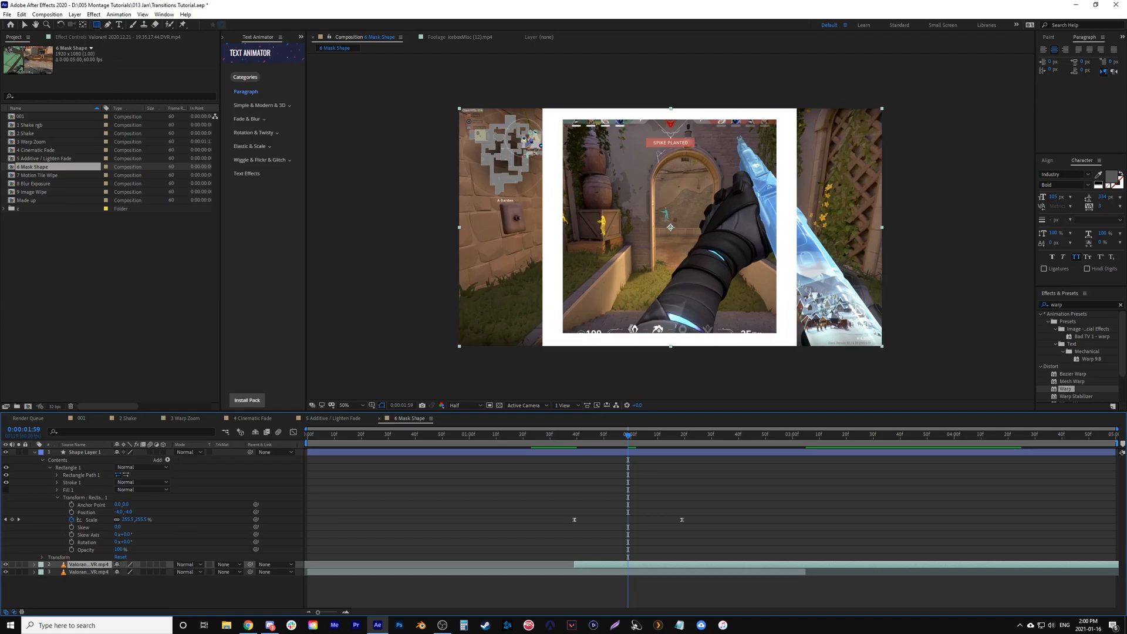
click(670, 226)
drag(670, 226, 786, 337)
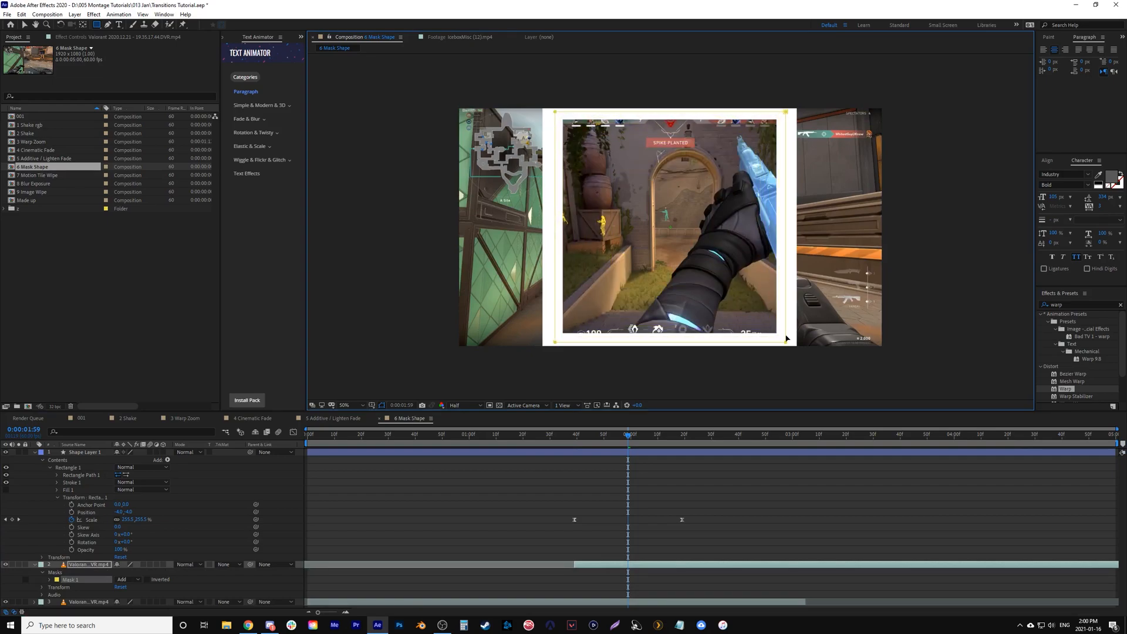
click(35, 451)
click(49, 475)
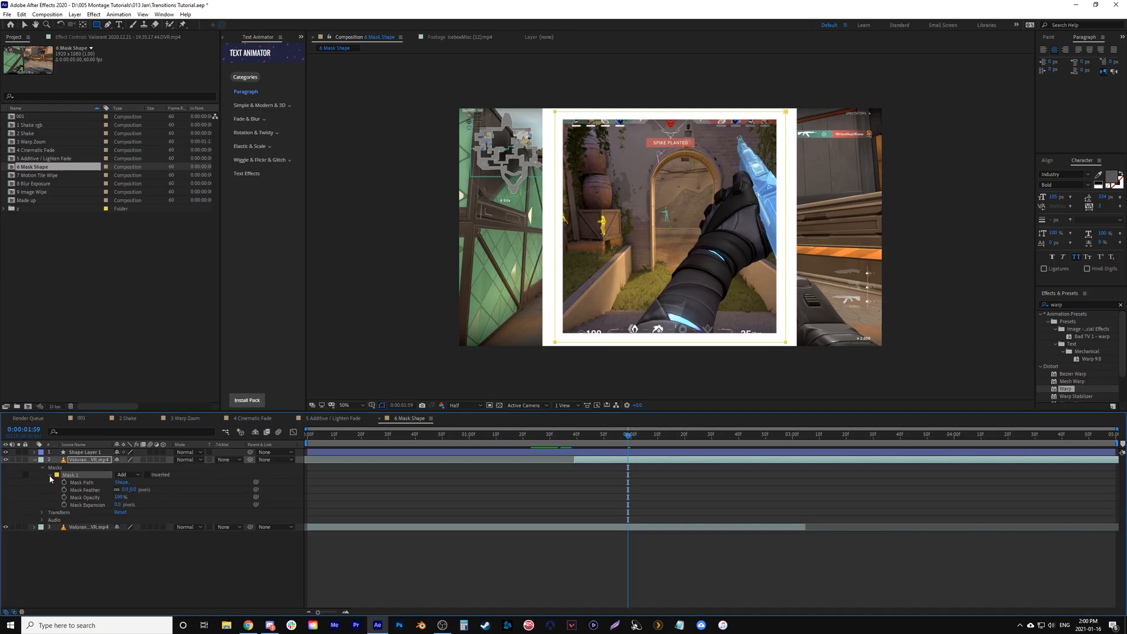
click(63, 482)
click(24, 24)
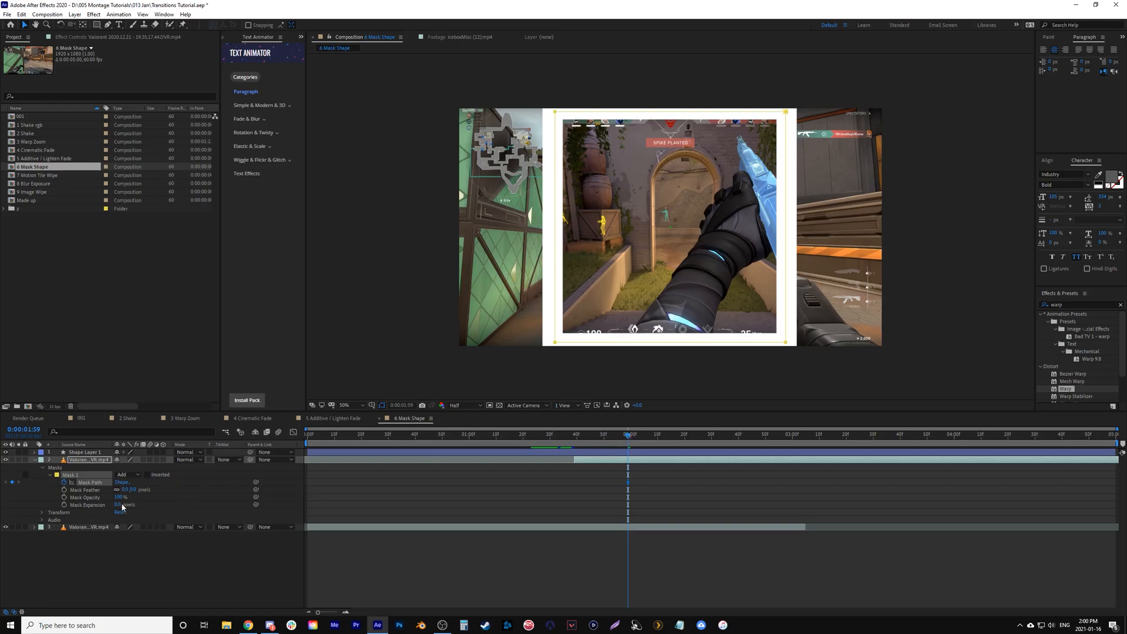
mouse_move(120, 504)
mouse_down()
mouse_move(59, 507)
mouse_move(136, 514)
mouse_up()
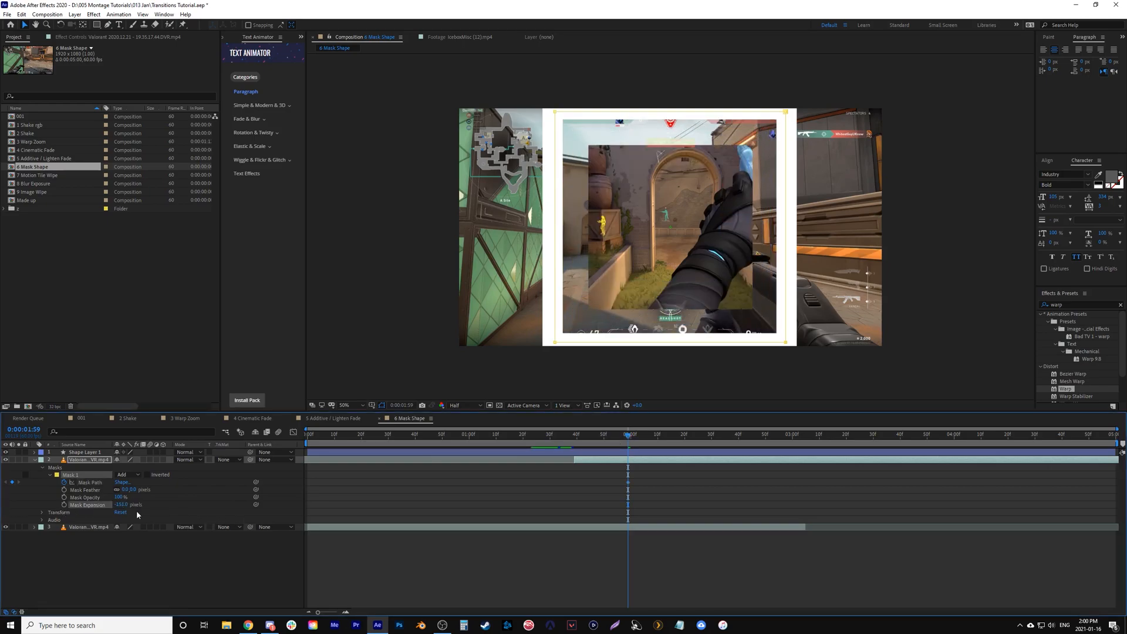
key(ctrl+z)
click(64, 483)
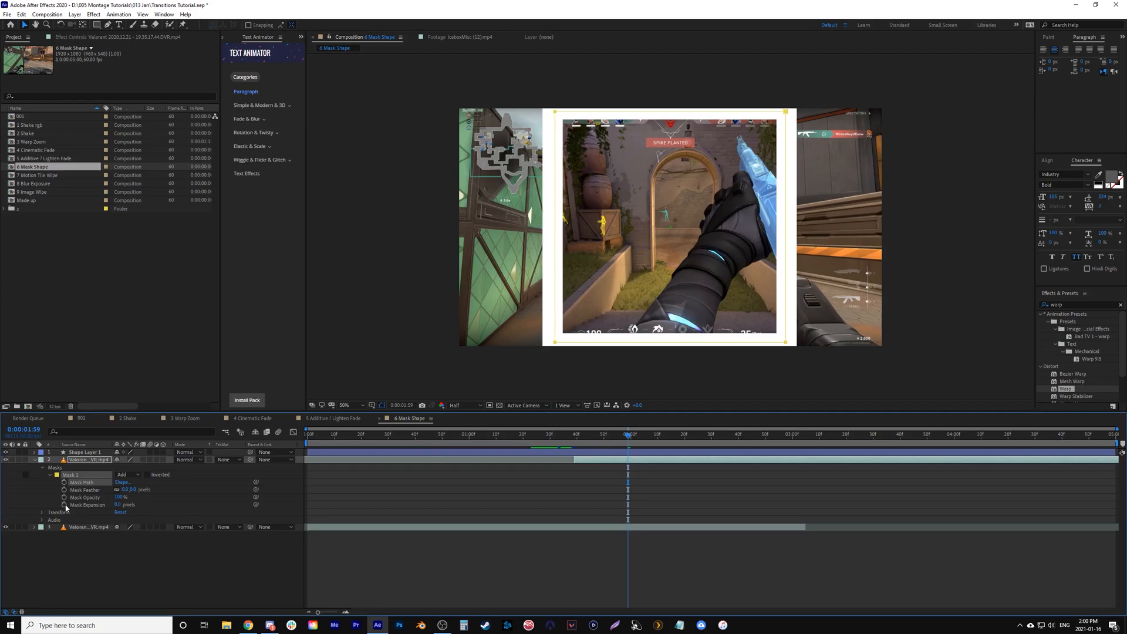
Step: Keyframe Mask Expansion at 0 pixels at 0:00:01:59, and shrink it at 0:00:01:39 until the incoming clip is completely hidden
click(64, 505)
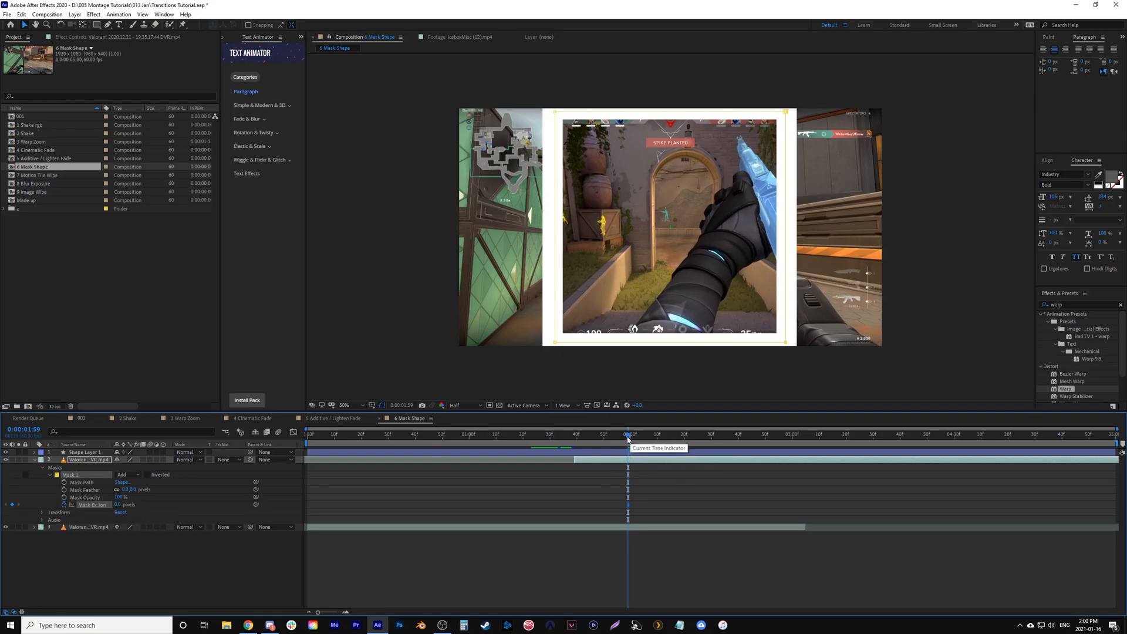
drag(627, 439, 573, 442)
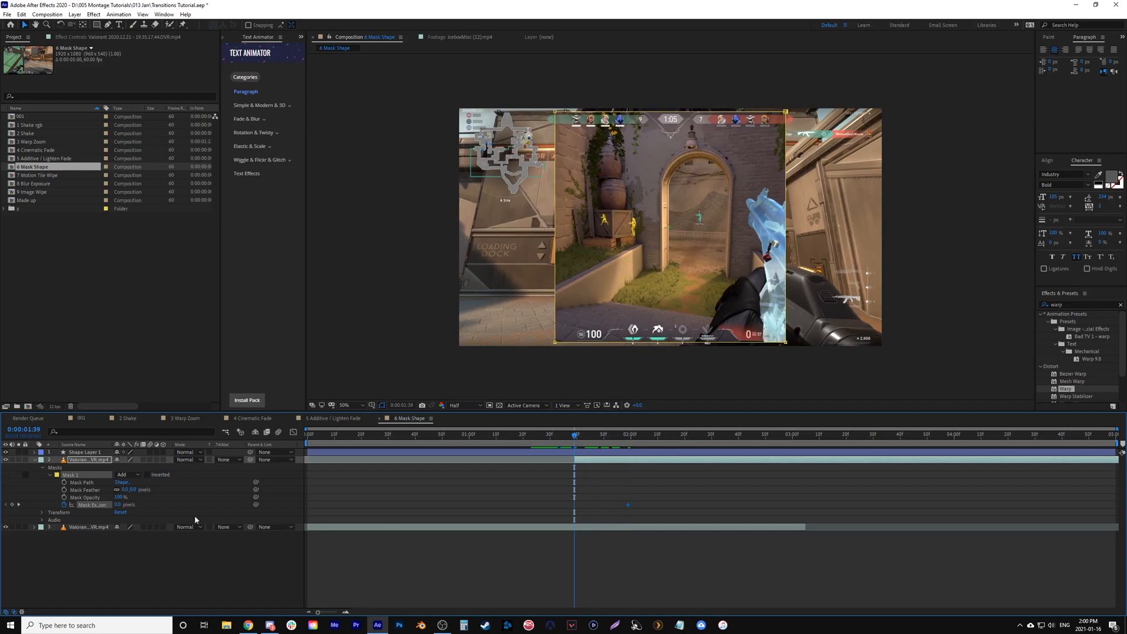
drag(117, 505, 26, 505)
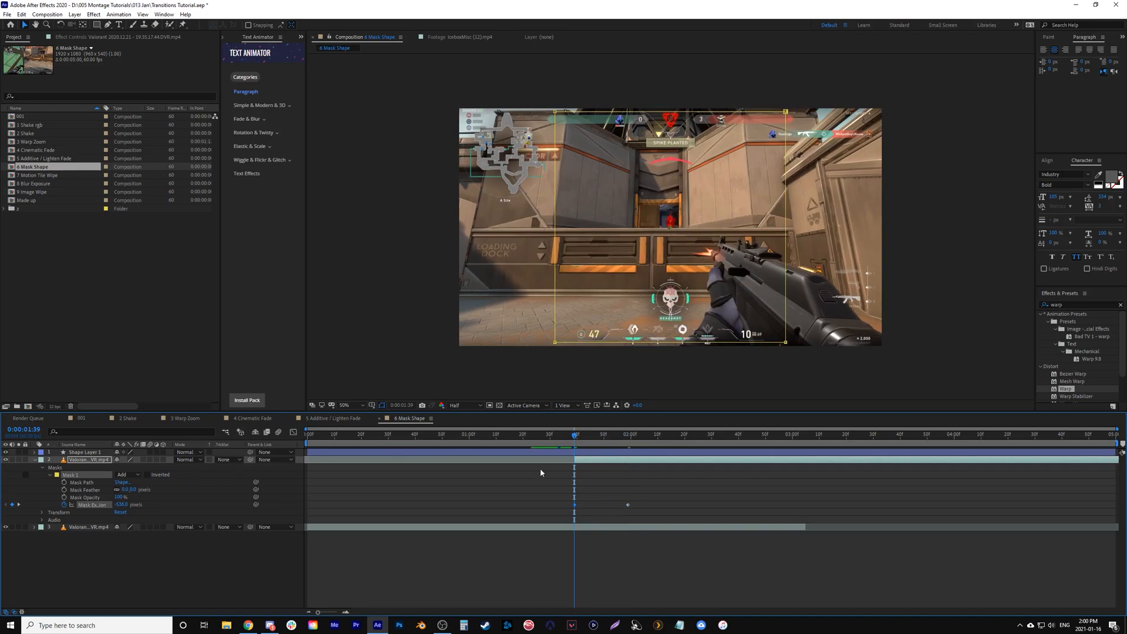
Step: Increase Mask Expansion at 0:00:02:16 until the clip fills the frame, and delete the middle expansion keyframe at 0:00:01:59
drag(636, 434, 675, 444)
drag(119, 504, 327, 512)
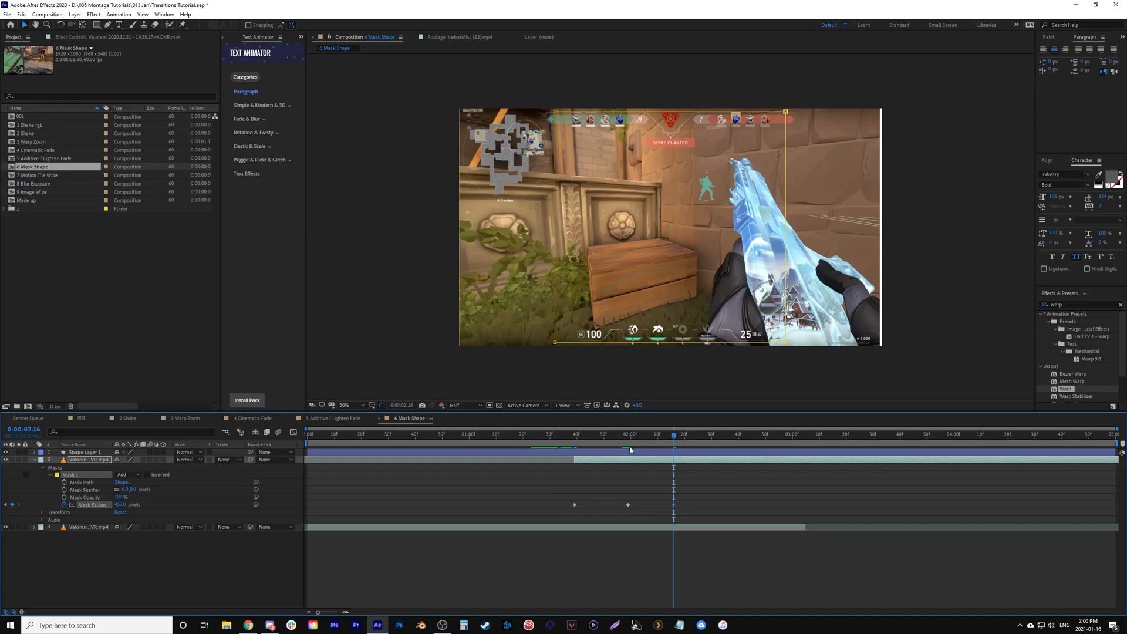
key(j)
key(Delete)
Step: Apply Easy Ease to both Mask Expansion keyframes and collapse the clip's properties
drag(549, 498, 693, 513)
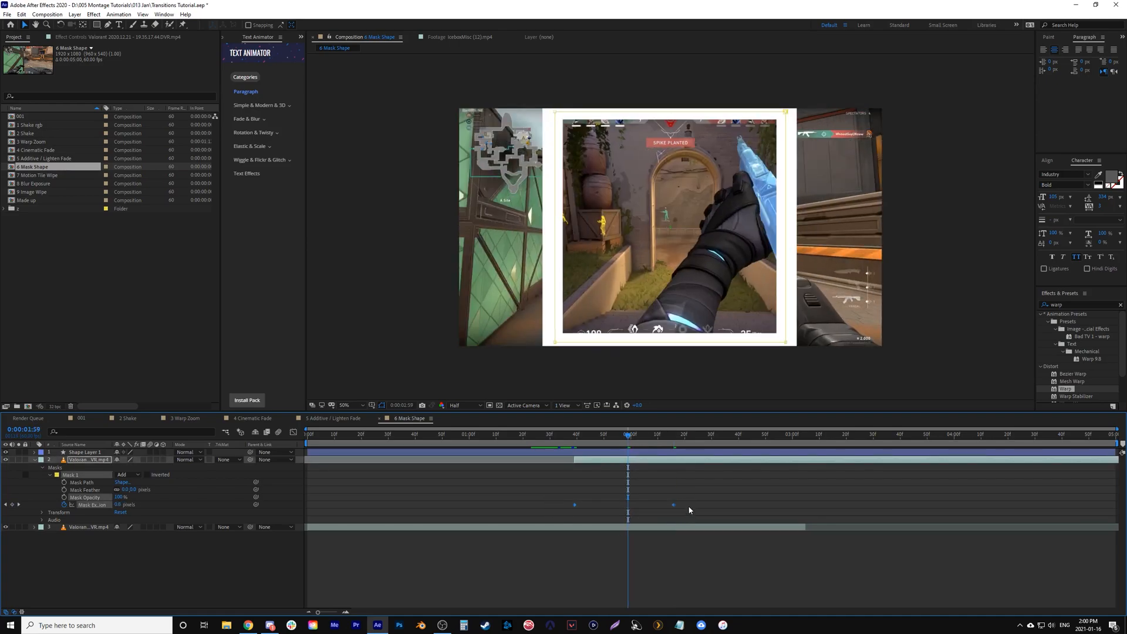
drag(578, 438, 583, 470)
click(546, 435)
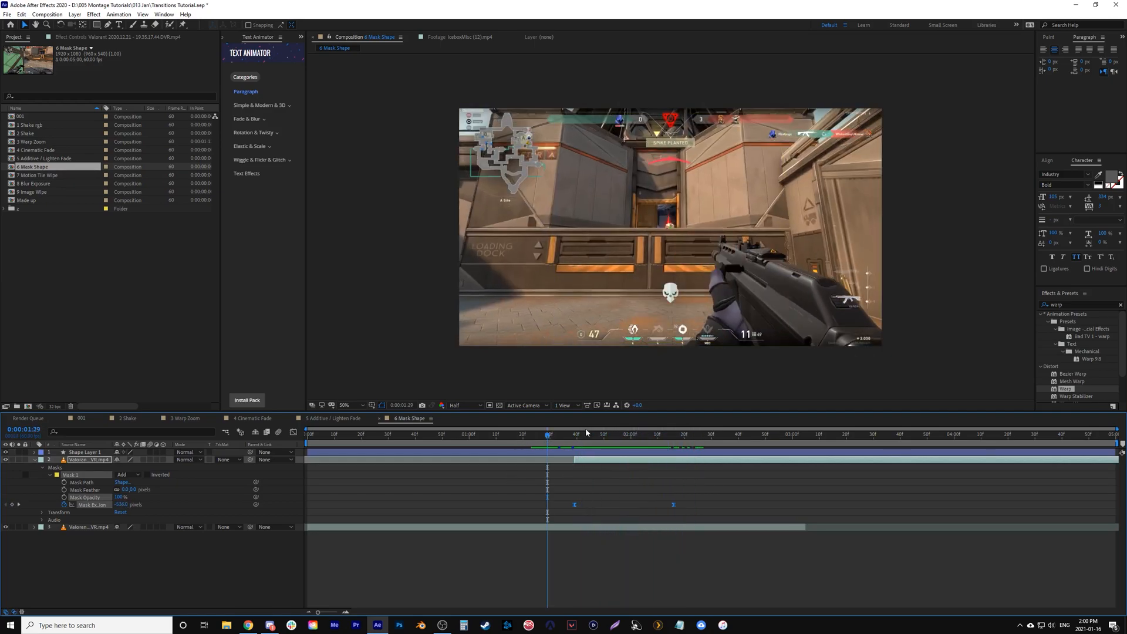
click(189, 566)
click(35, 459)
Step: Preview the mask shape transition and check that the mask stays inside the white frame
click(508, 437)
key(space)
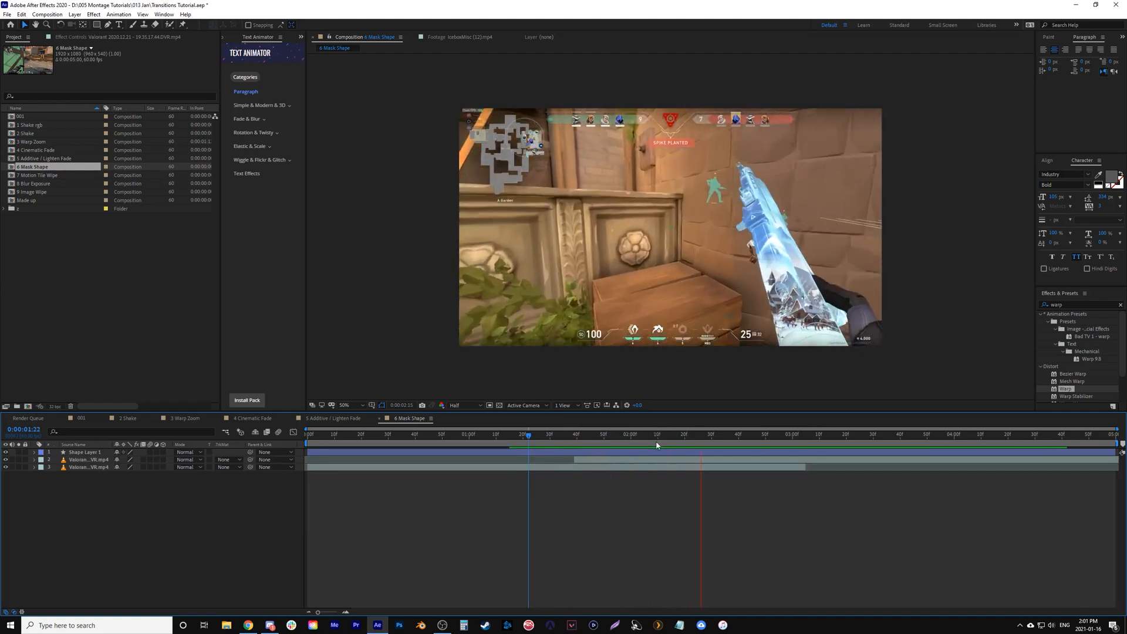
key(space)
mouse_move(626, 437)
mouse_down()
mouse_move(667, 443)
mouse_move(615, 445)
mouse_up()
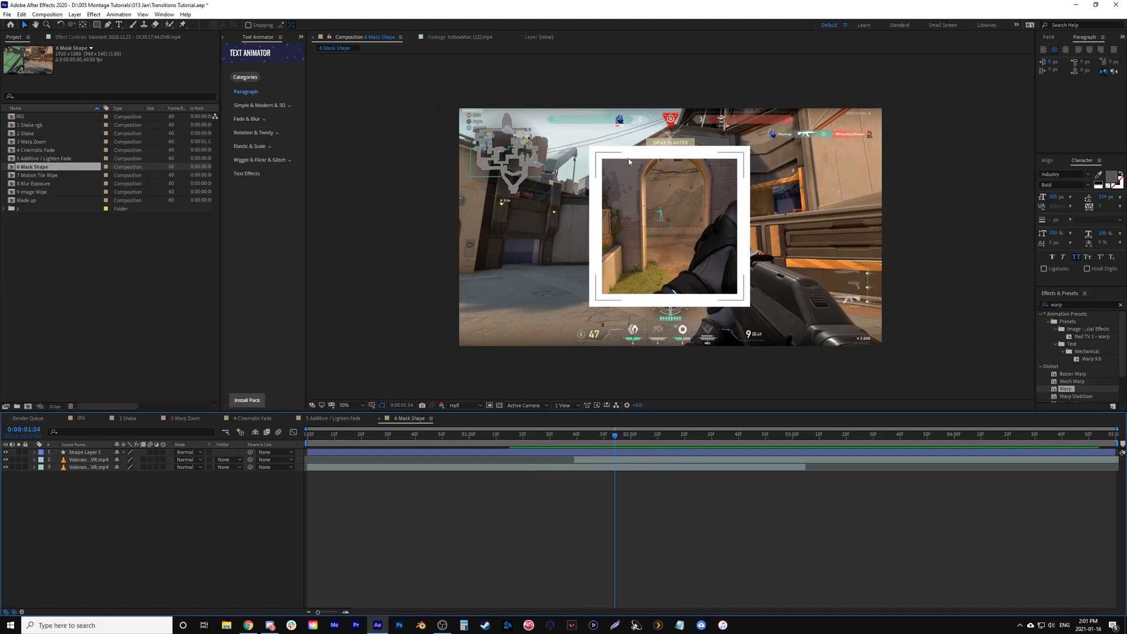
click(514, 441)
drag(528, 449, 504, 450)
key(space)
key(space)
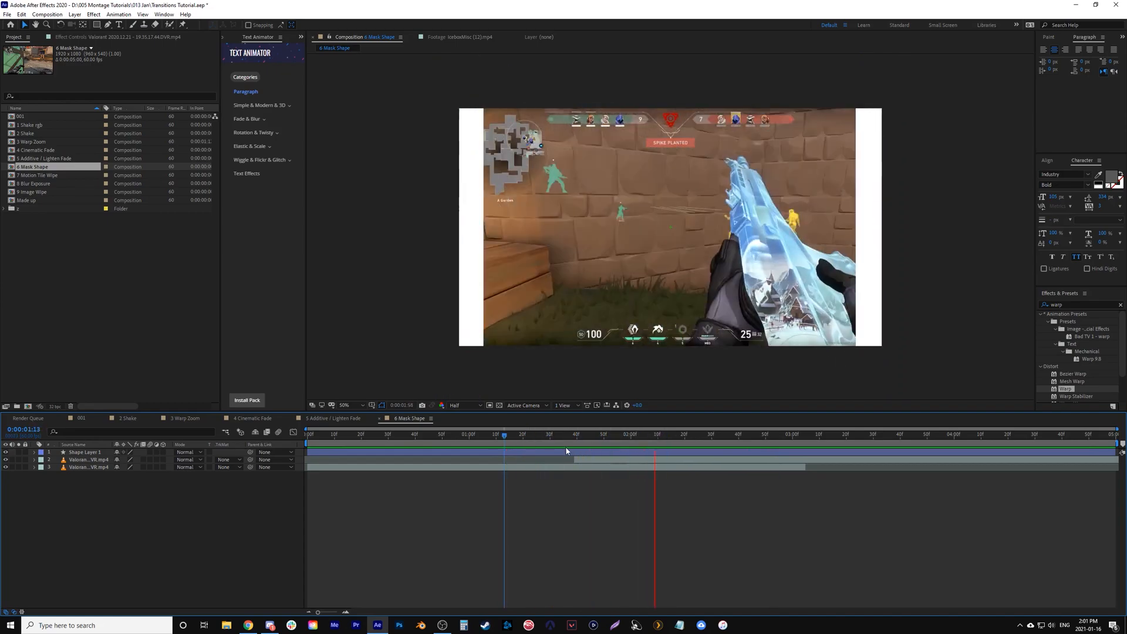
key(space)
mouse_move(574, 444)
mouse_down()
mouse_move(626, 440)
mouse_move(575, 440)
mouse_up()
key(space)
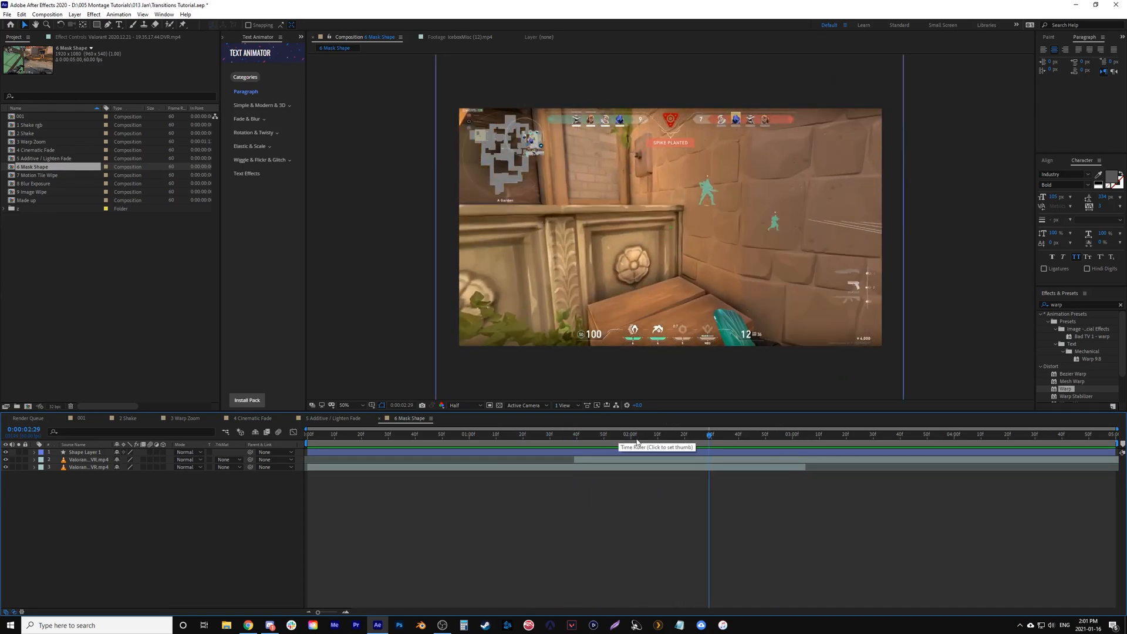
Step: Open the 7 Motion Tile Wipe composition, set the preview resolution to Half, and play back the cut between its clips
double_click(13, 177)
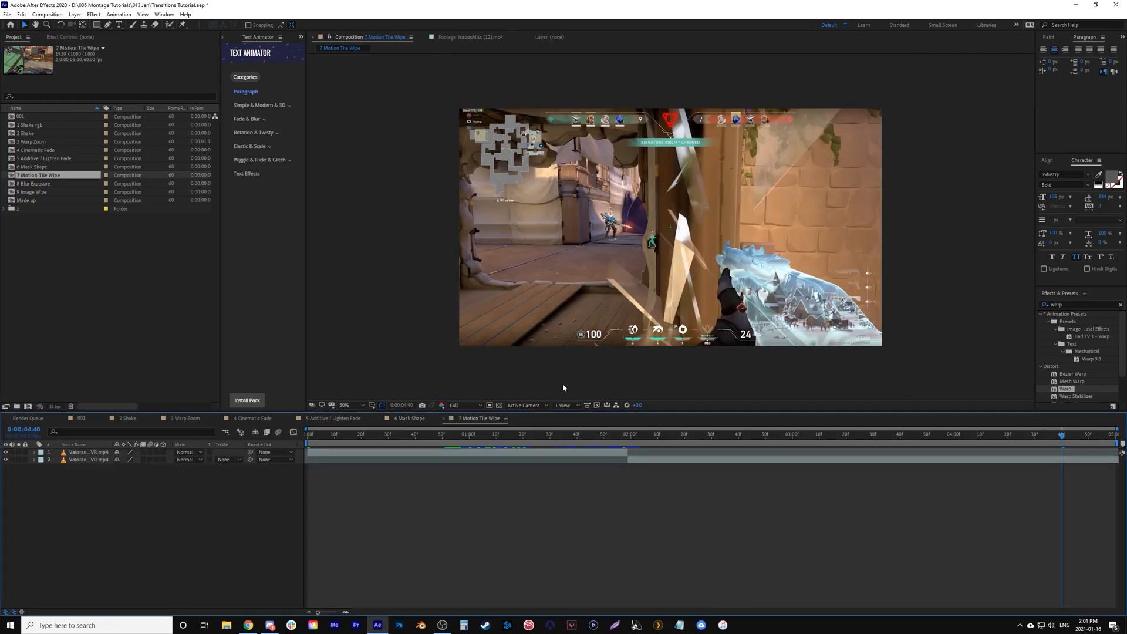
click(624, 444)
drag(628, 442, 482, 449)
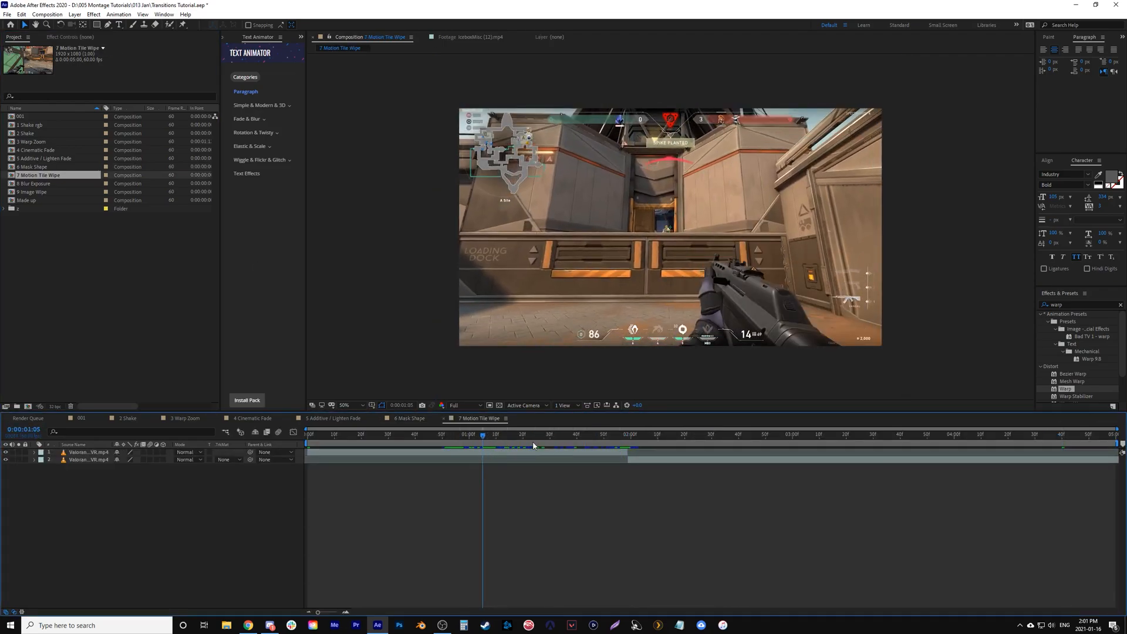
key(space)
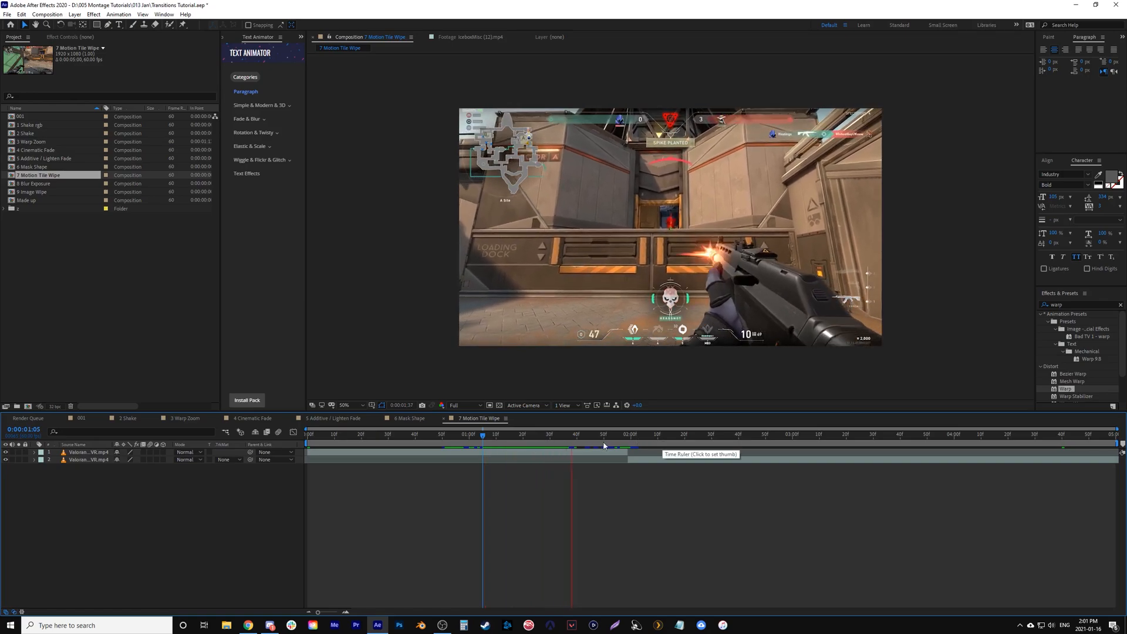
click(465, 405)
click(464, 436)
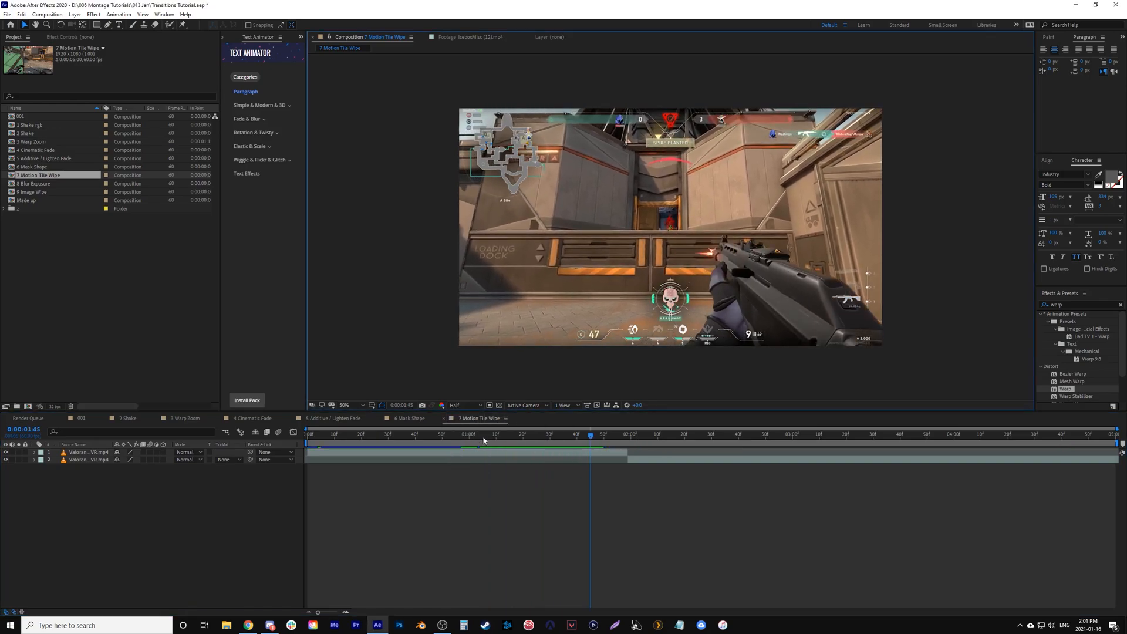
key(space)
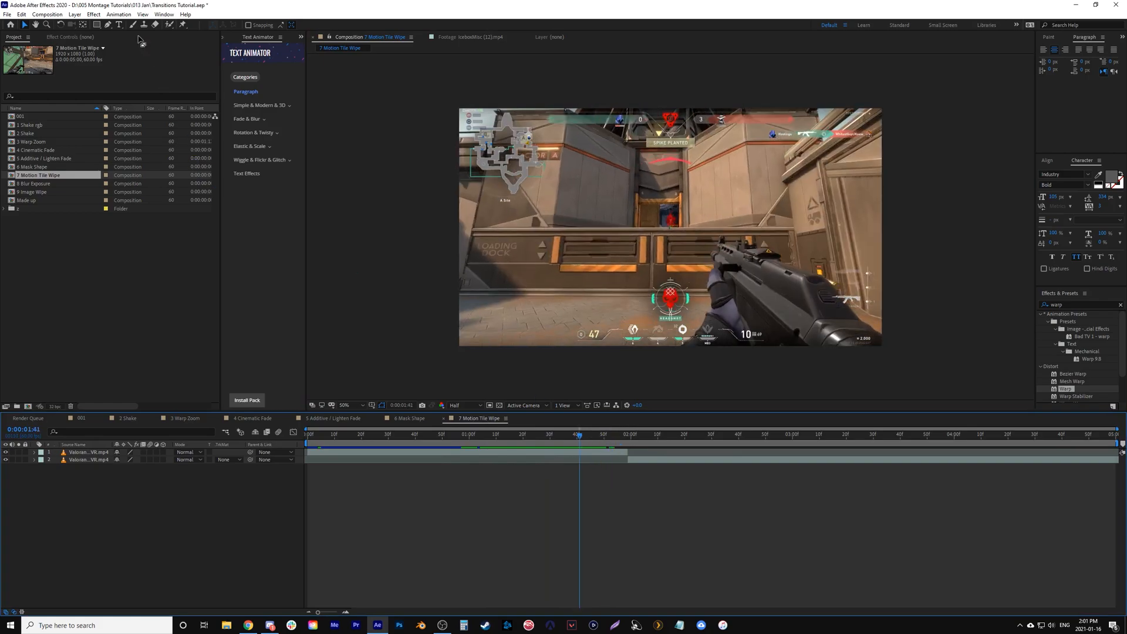
Step: Add a new adjustment layer above the two clips
click(78, 14)
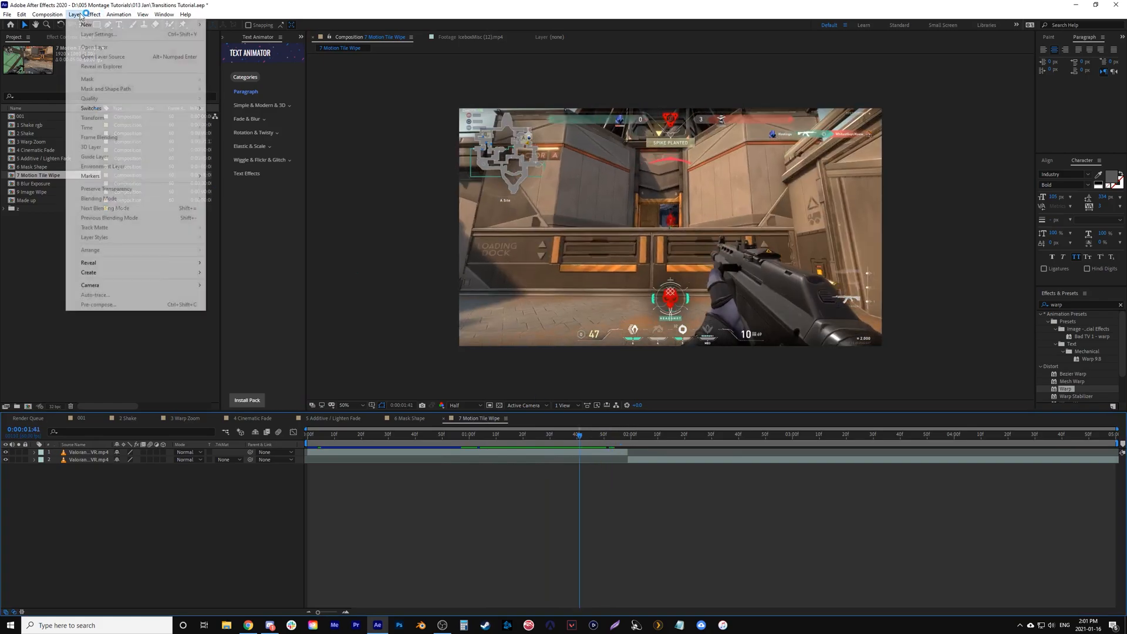
mouse_move(88, 25)
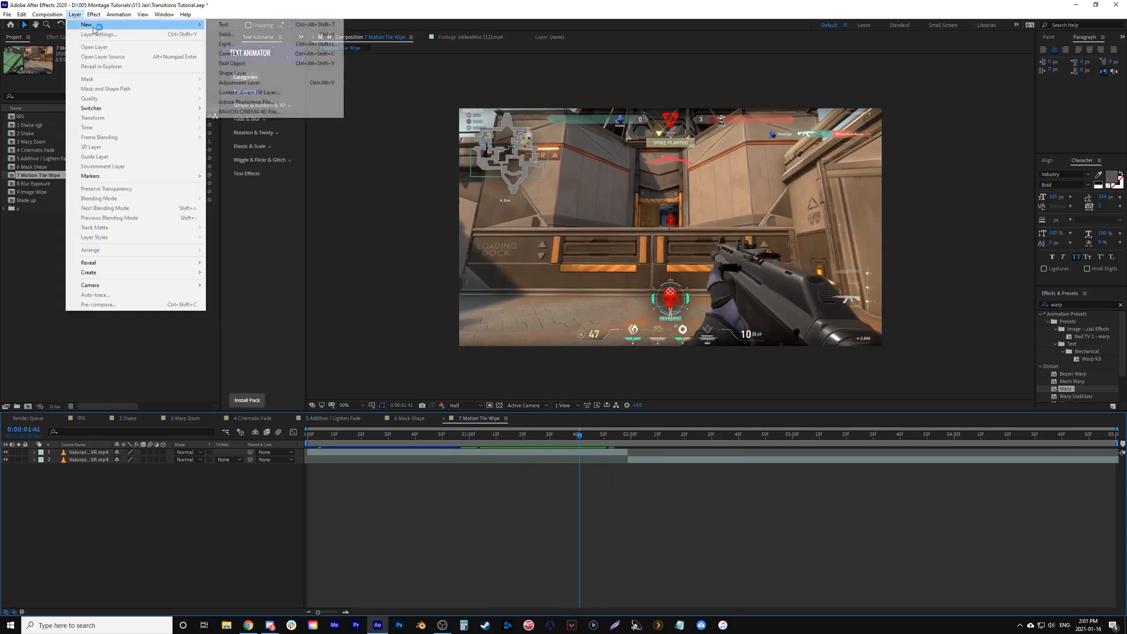
click(280, 87)
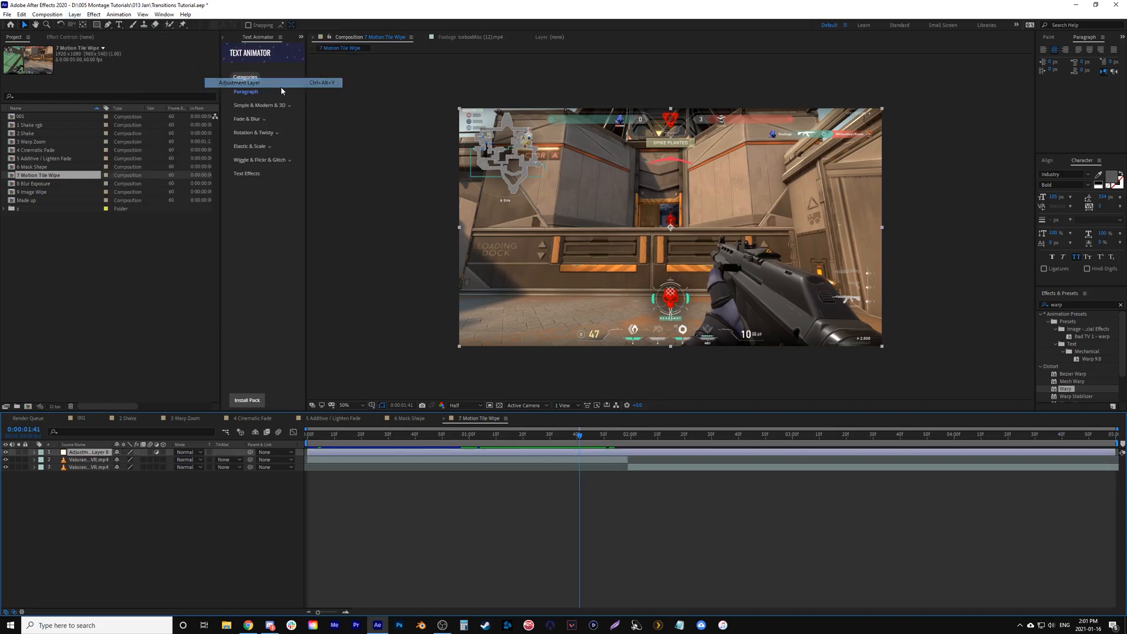
Step: Search the effects for "motion" and apply Motion Tile to the adjustment layer, with the current time at the cut
click(629, 443)
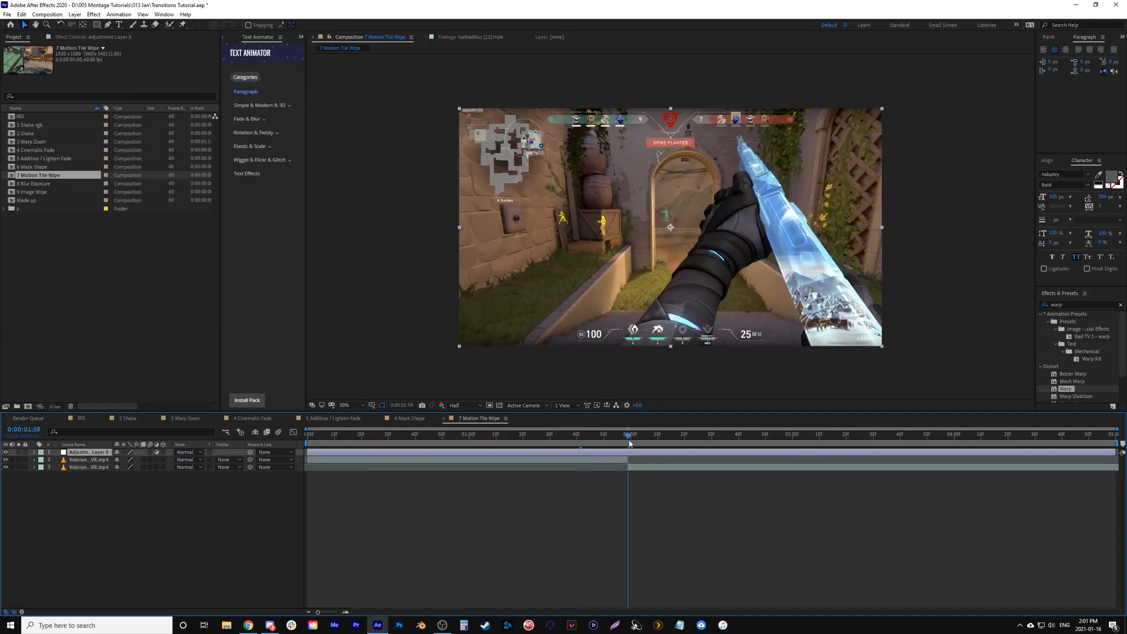
click(1121, 306)
text(motion)
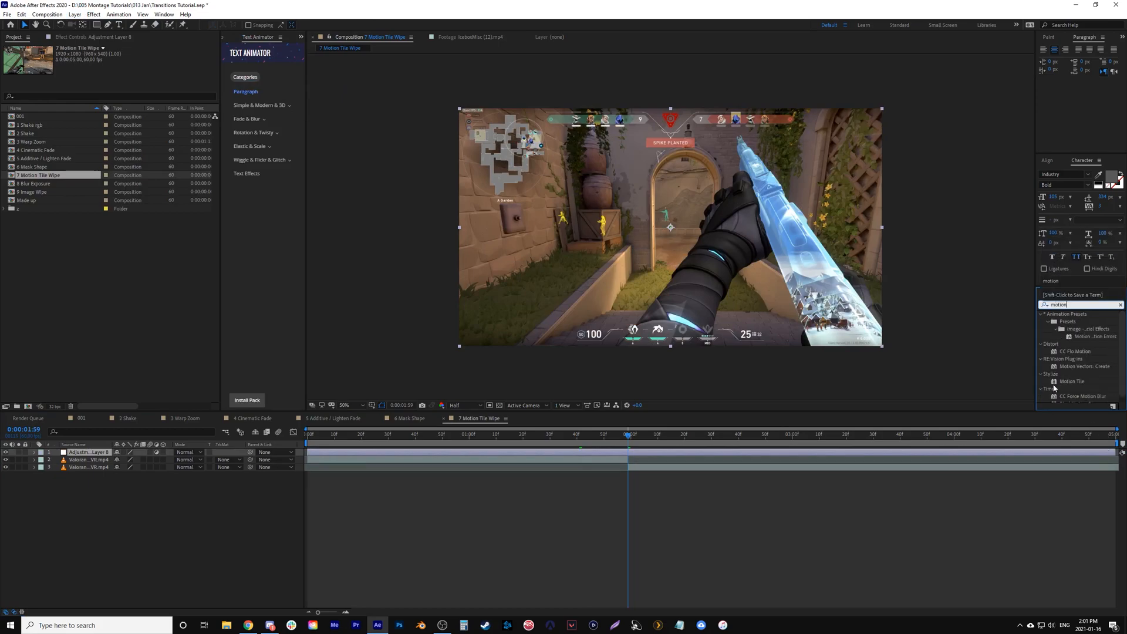
drag(1056, 382, 640, 456)
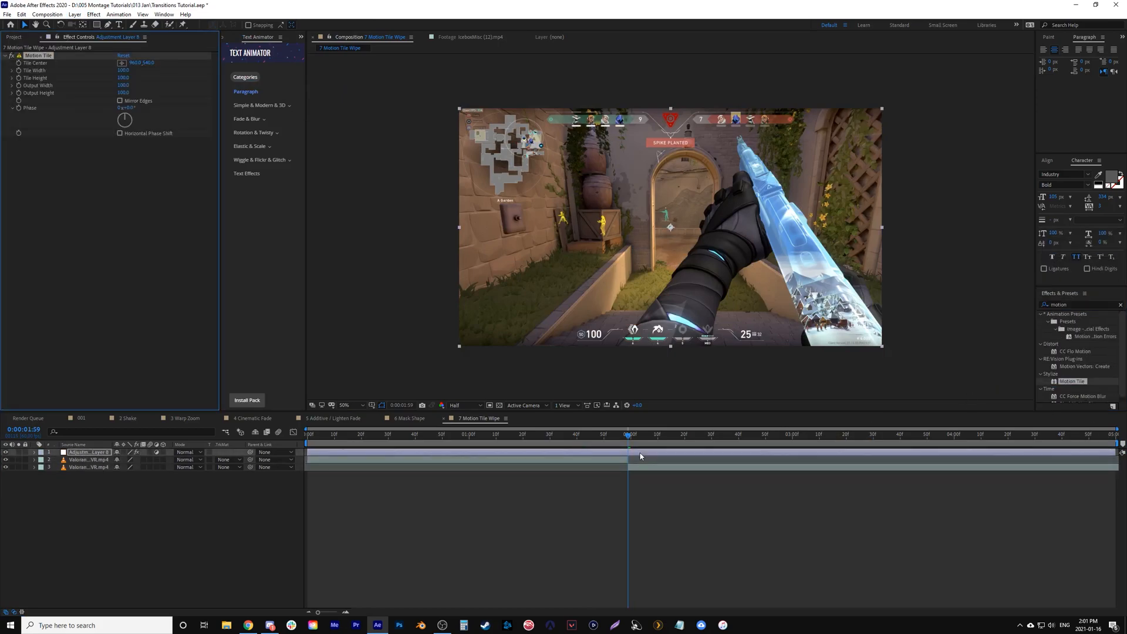
Step: Keyframe Motion Tile's Tile Center at 0:00:01:49, and shift it horizontally by about two frame widths at 0:00:02:09
key(shift+Page_Up)
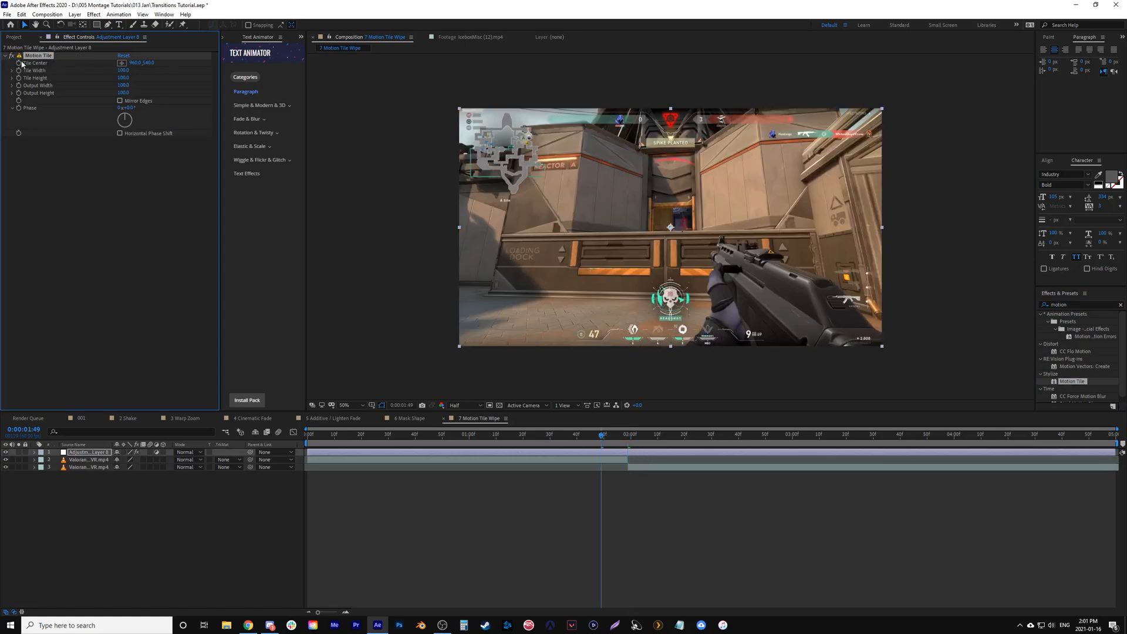
key(shift+Page_Down)
key(shift+Page_Down)
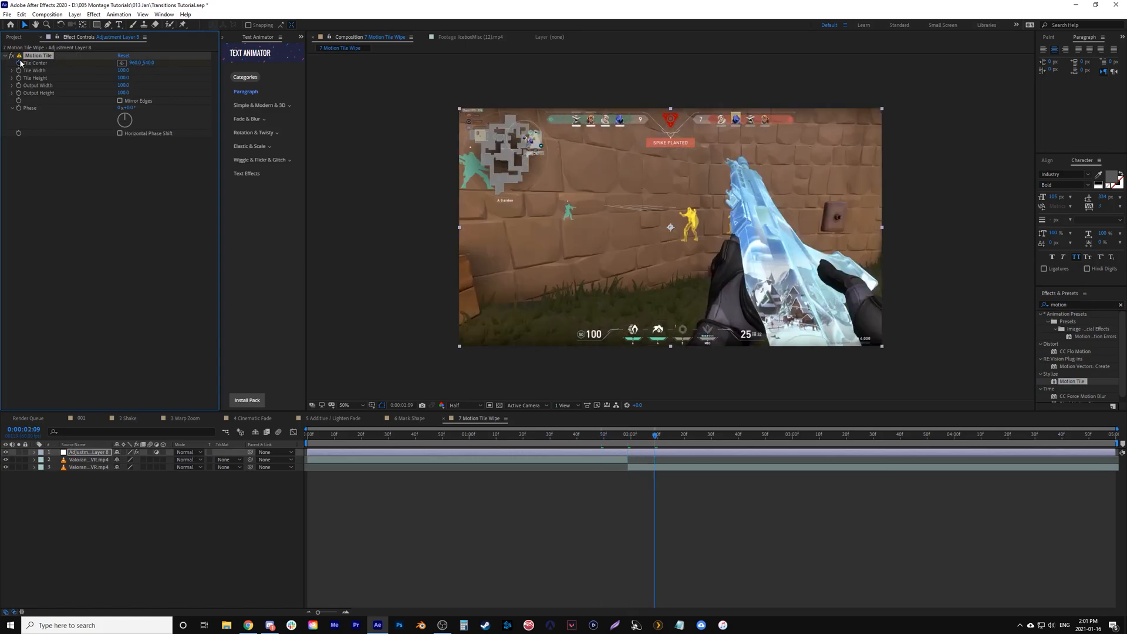
drag(135, 62, 1121, 229)
drag(135, 64, 309, 99)
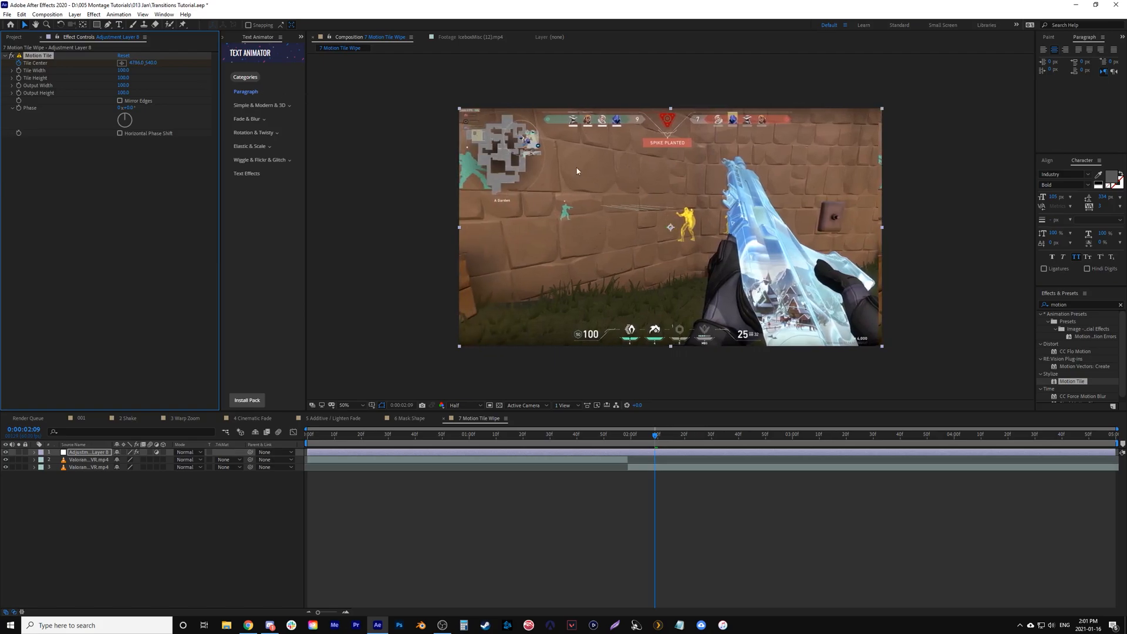
Step: Fine-tune Tile Center to 4800, 540 so the tile seam meets the frame's edge, and reveal the adjustment layer's keyframes
scroll(704, 187, up, 3)
drag(953, 209, 237, 201)
drag(1021, 199, 282, 197)
drag(922, 186, 561, 192)
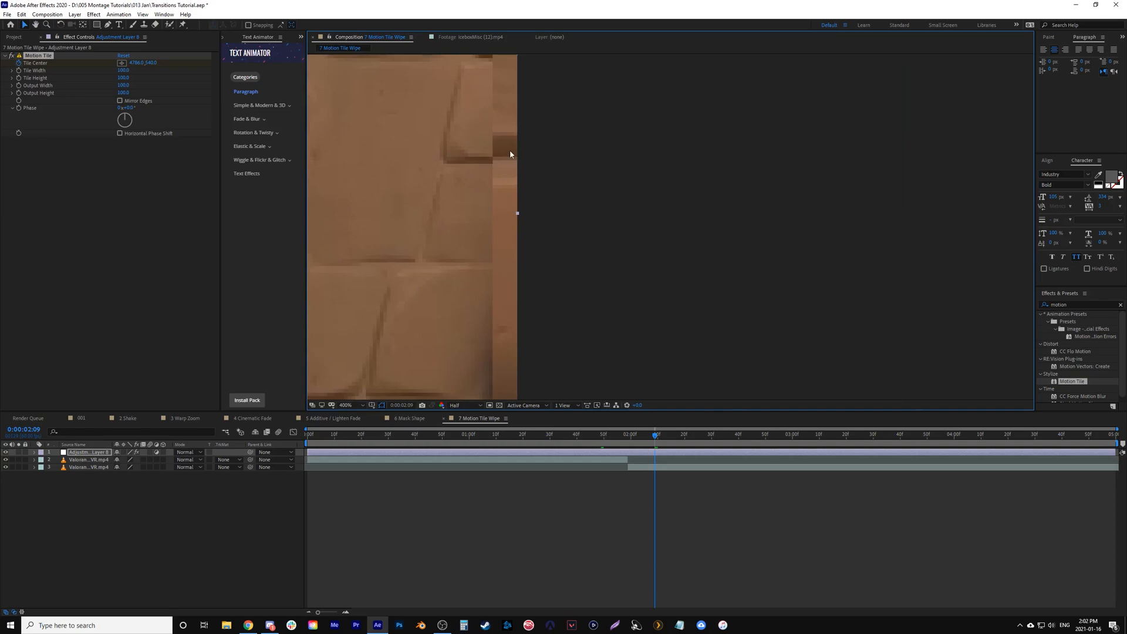
drag(142, 64, 149, 69)
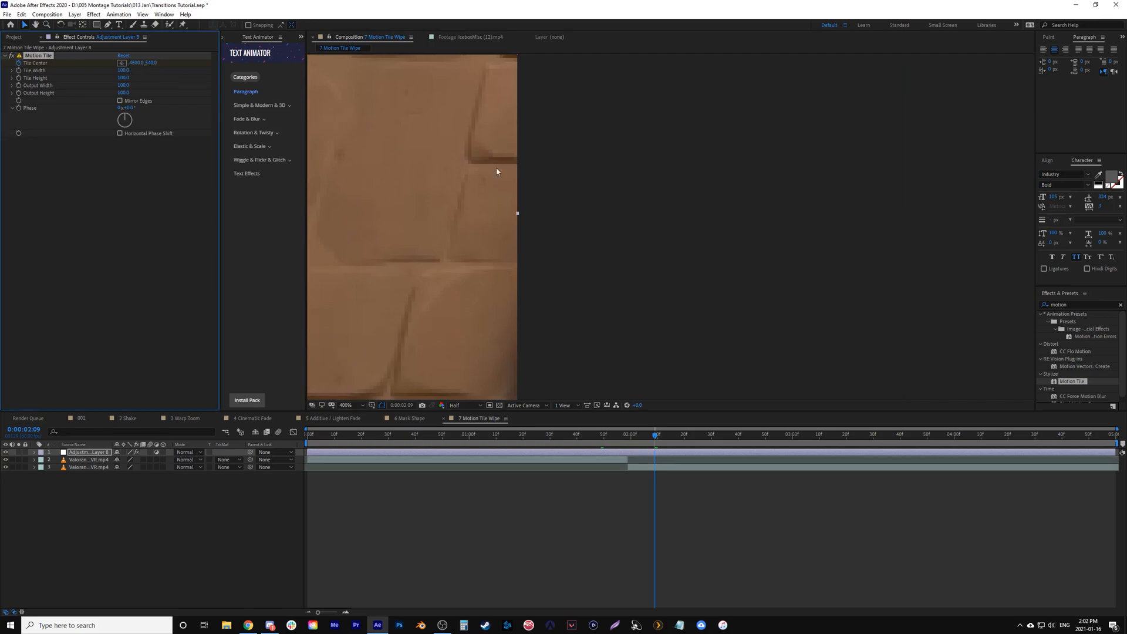
scroll(502, 214, down, 6)
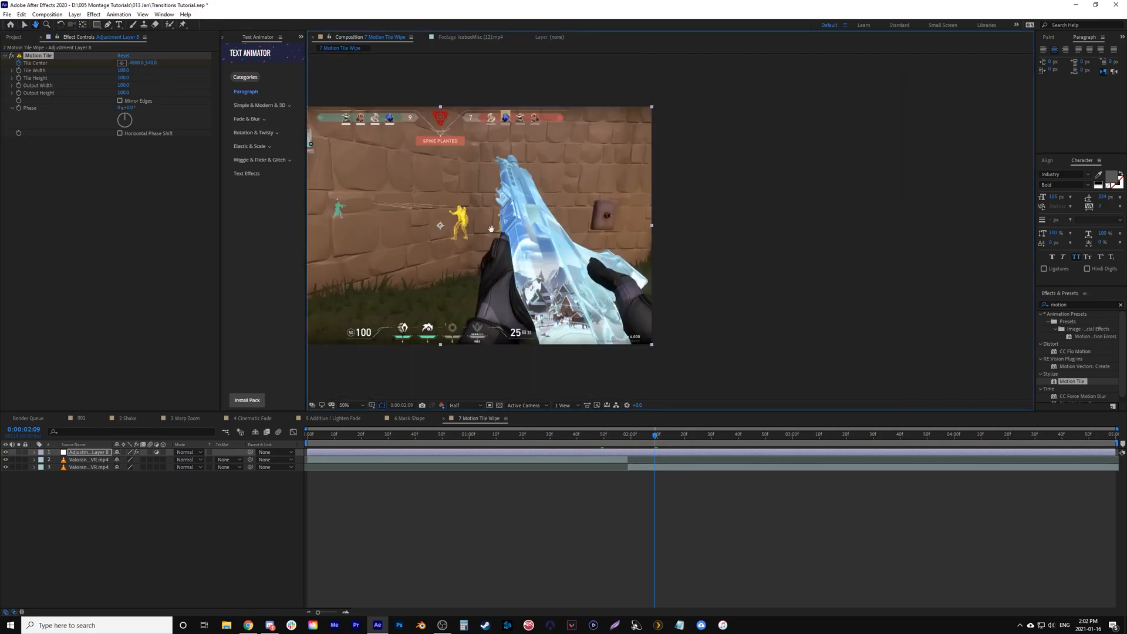
drag(645, 241, 747, 234)
key(u)
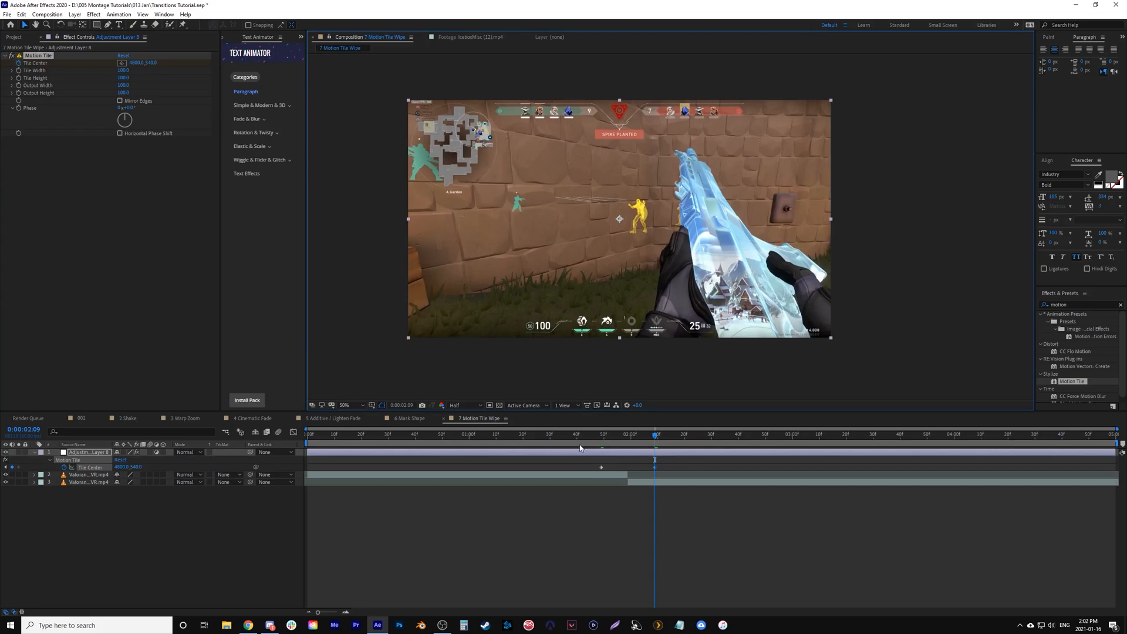
Step: Preview the wipe across the cut and apply Easy Ease to both Tile Center keyframes
key(space)
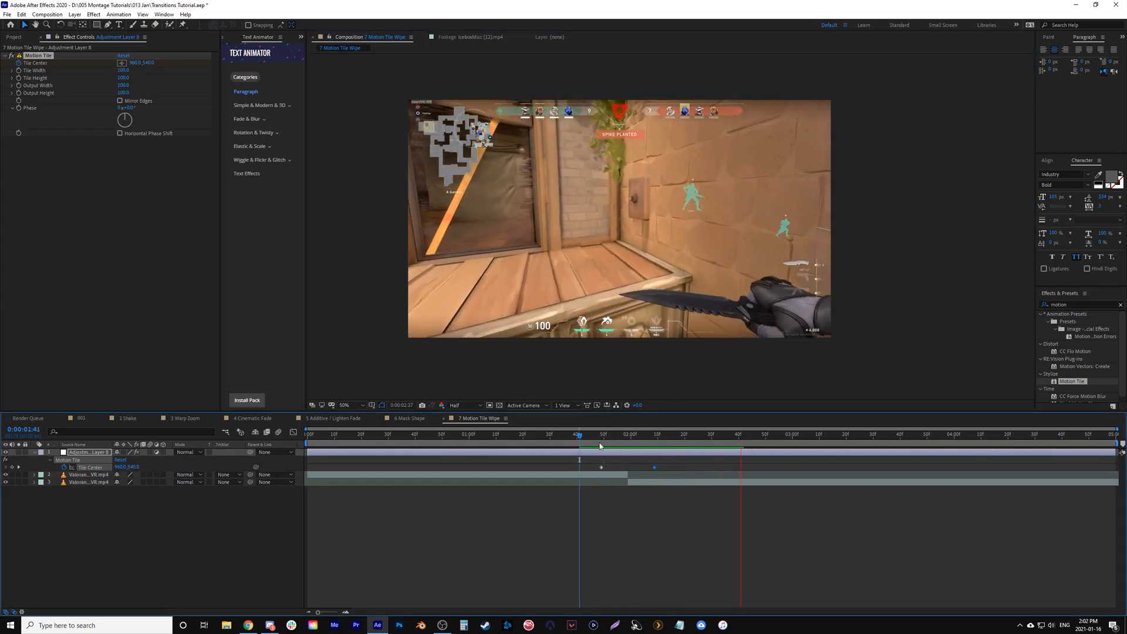
key(space)
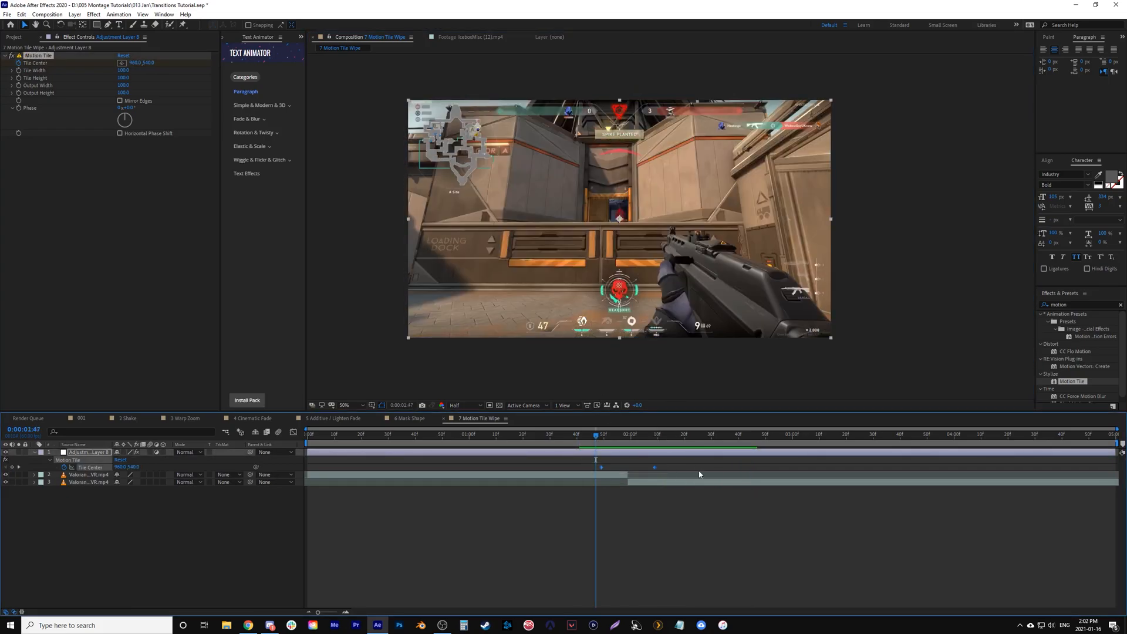
click(582, 435)
drag(583, 436, 617, 466)
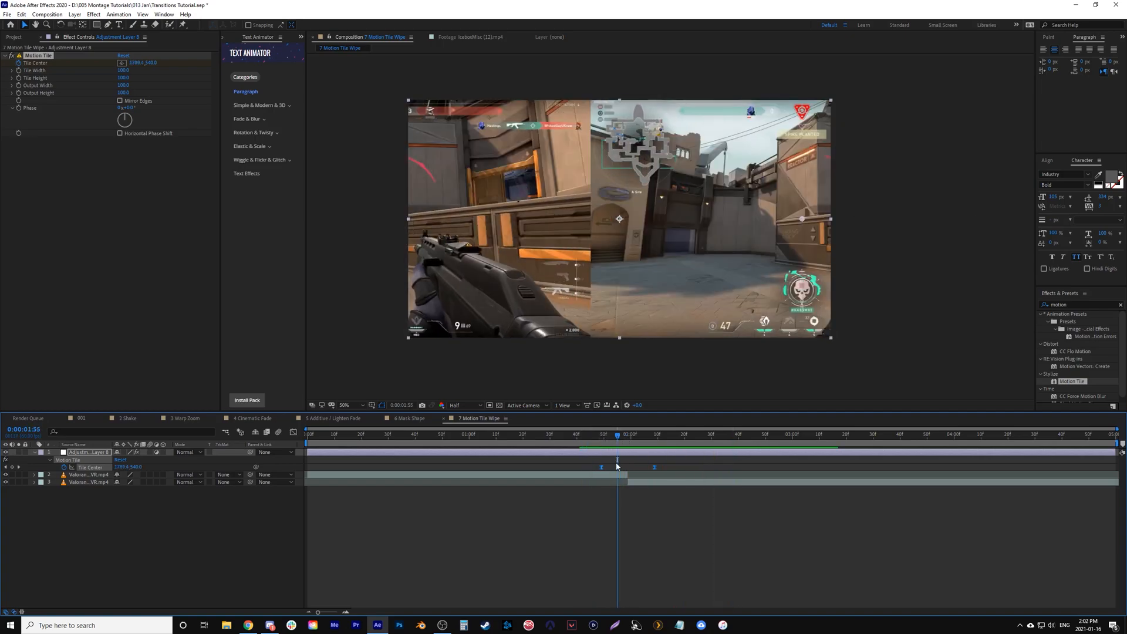
Step: Enable motion blur for the adjustment layer and play back the wipe across the cut
click(149, 452)
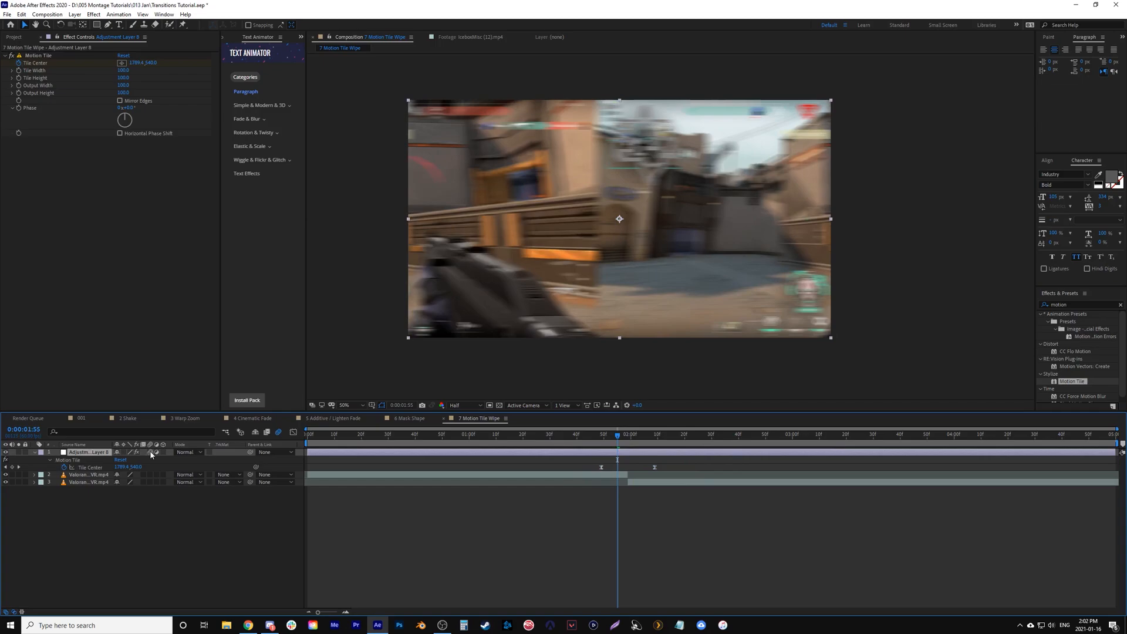
click(552, 436)
key(space)
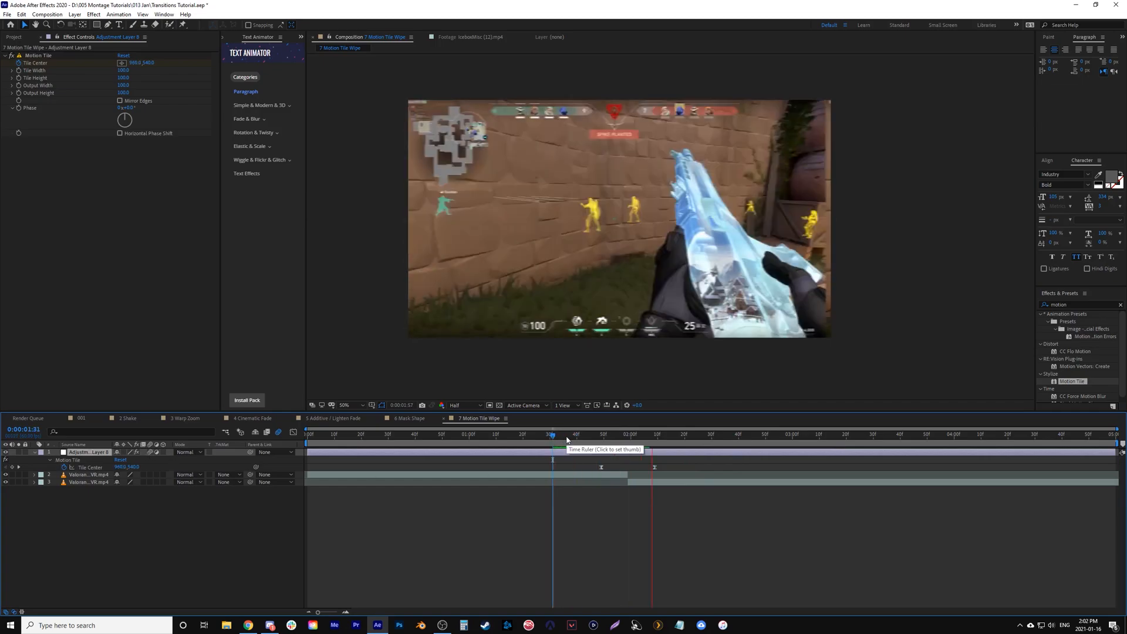
click(523, 436)
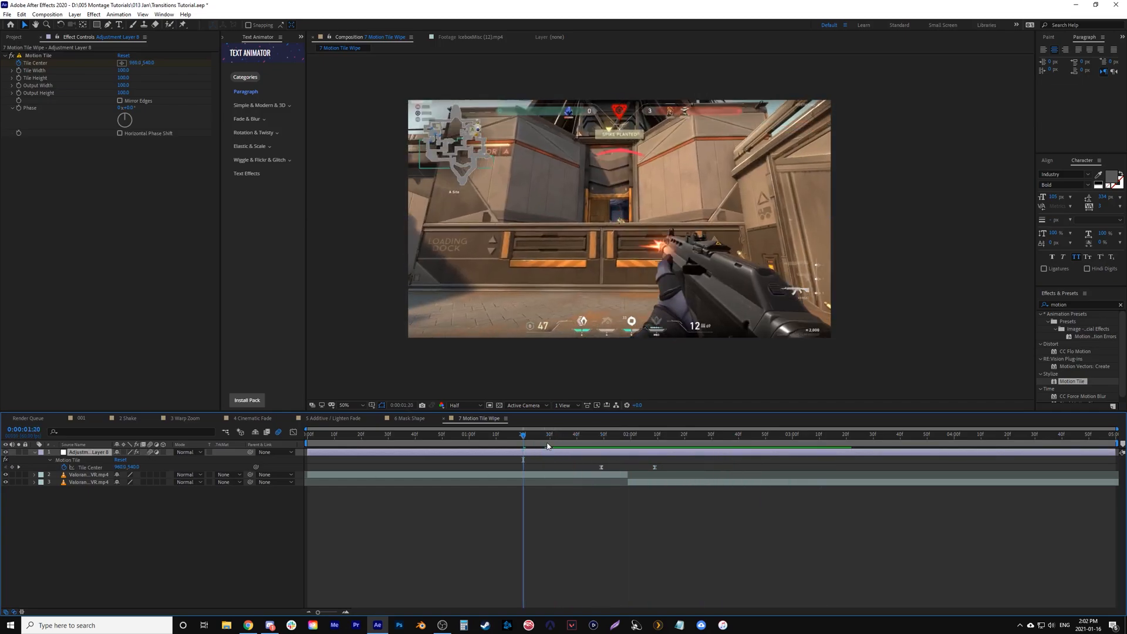
key(space)
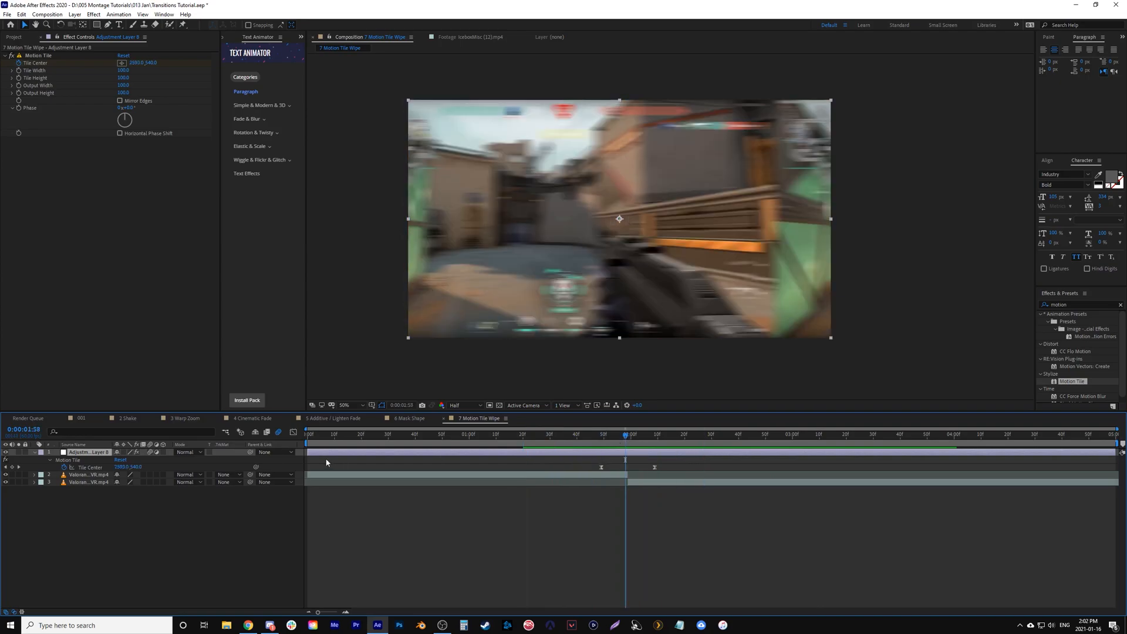
Step: Reshape Tile Center's speed graph into a narrow, steep peak midway by extending both keyframes' easing handles inward, and return to the layer view
click(85, 467)
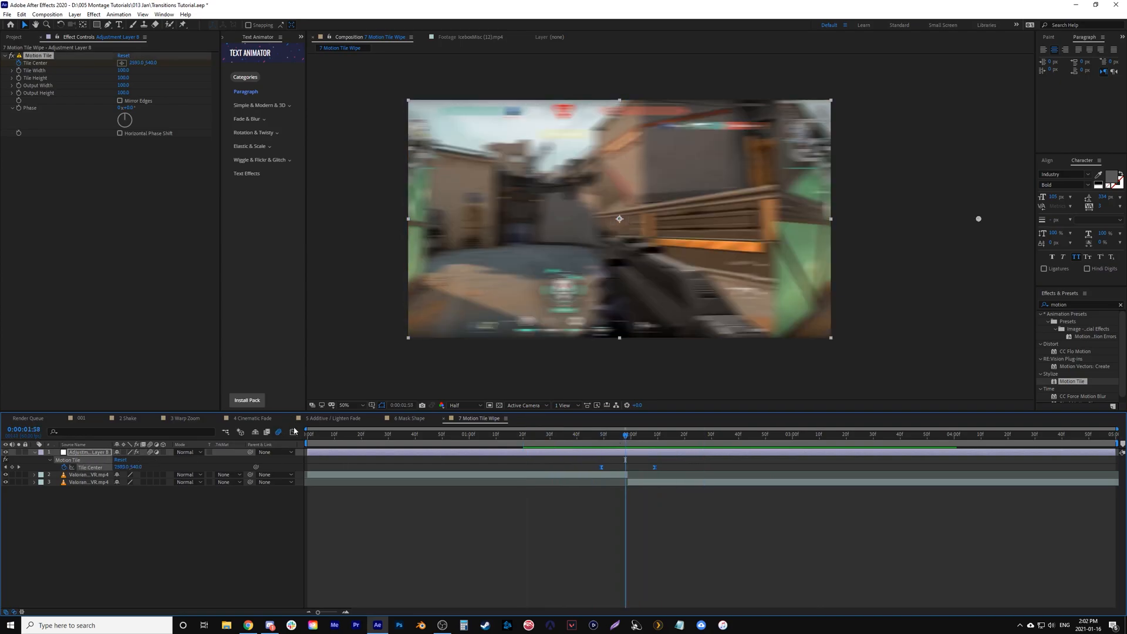
click(294, 432)
double_click(601, 585)
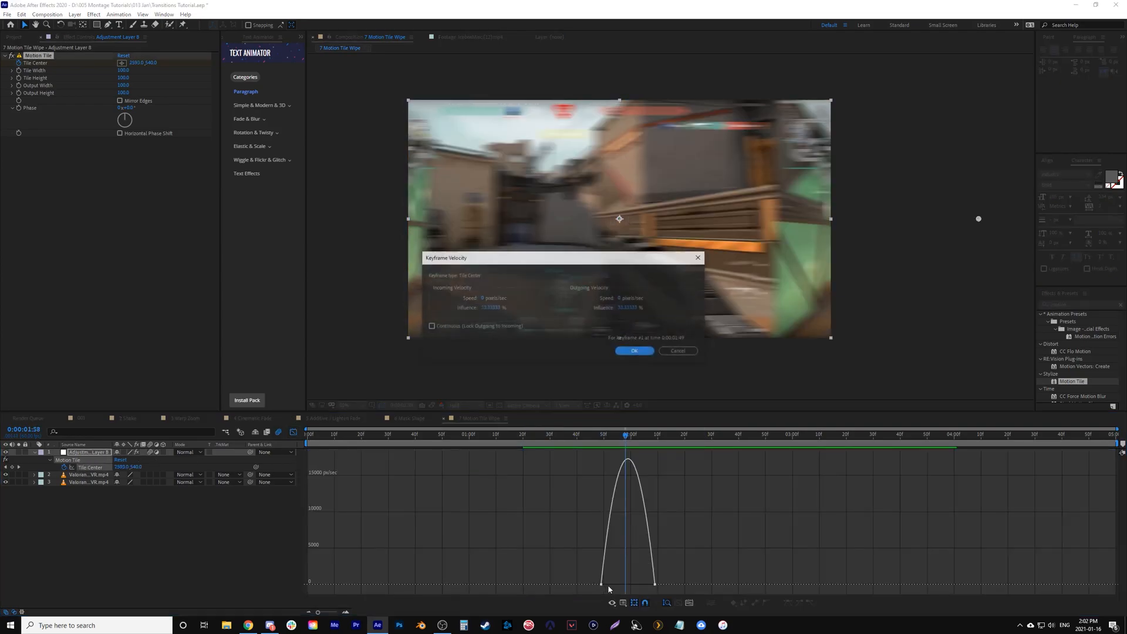
click(678, 351)
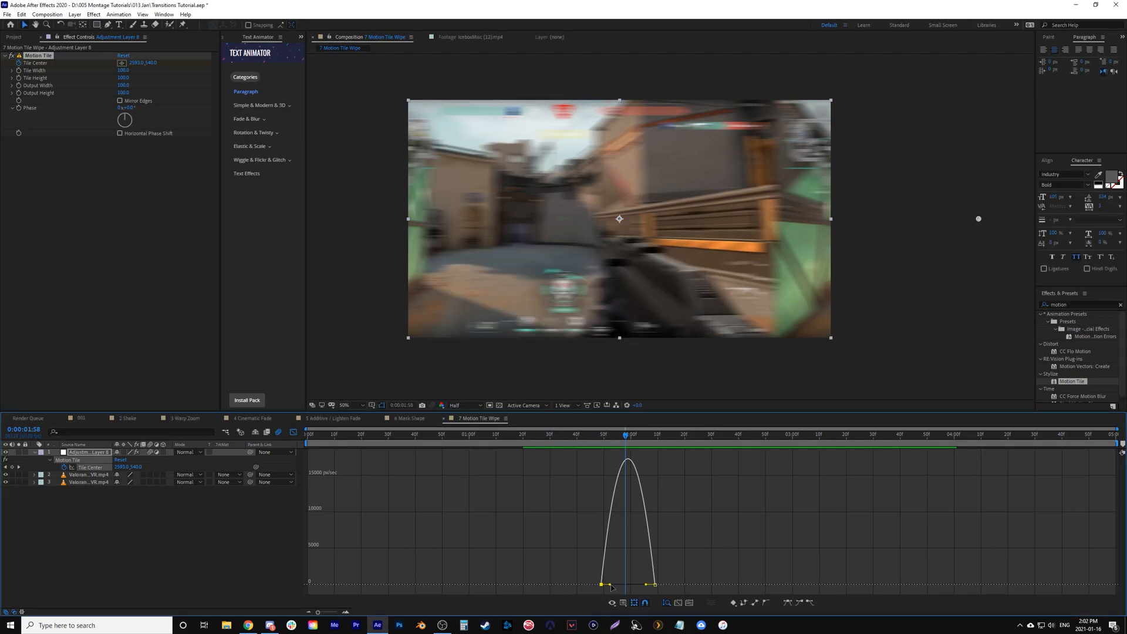
mouse_move(609, 584)
mouse_down()
mouse_move(638, 585)
mouse_move(626, 589)
mouse_up()
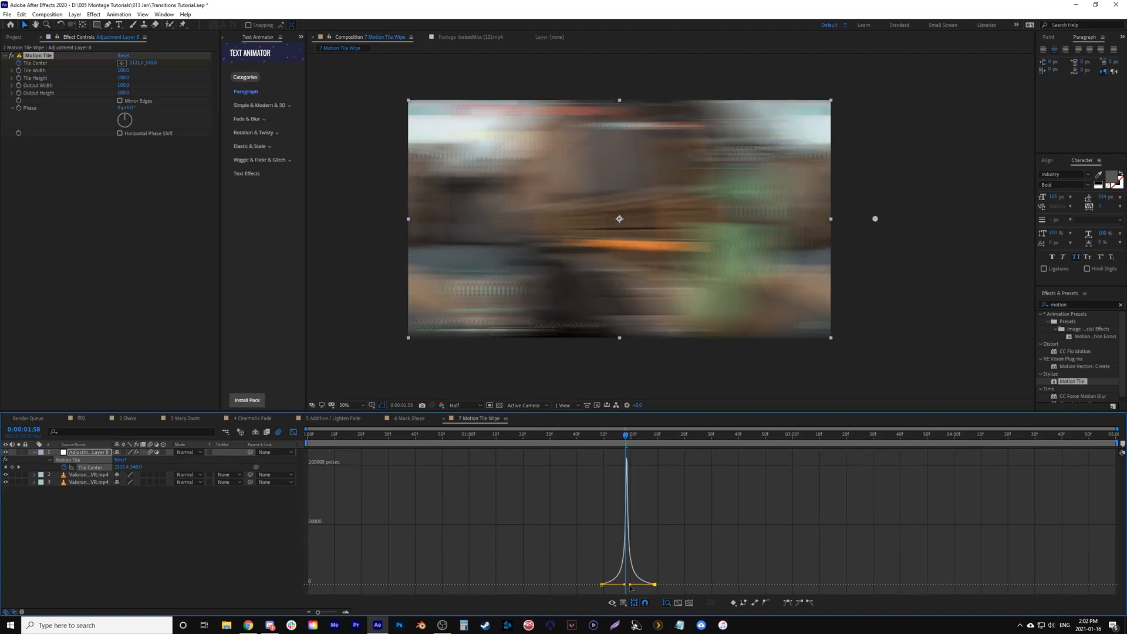
click(293, 432)
Step: Play back and scrub the motion tile wipe around the cut, collapsing the adjustment layer's properties
click(515, 435)
key(space)
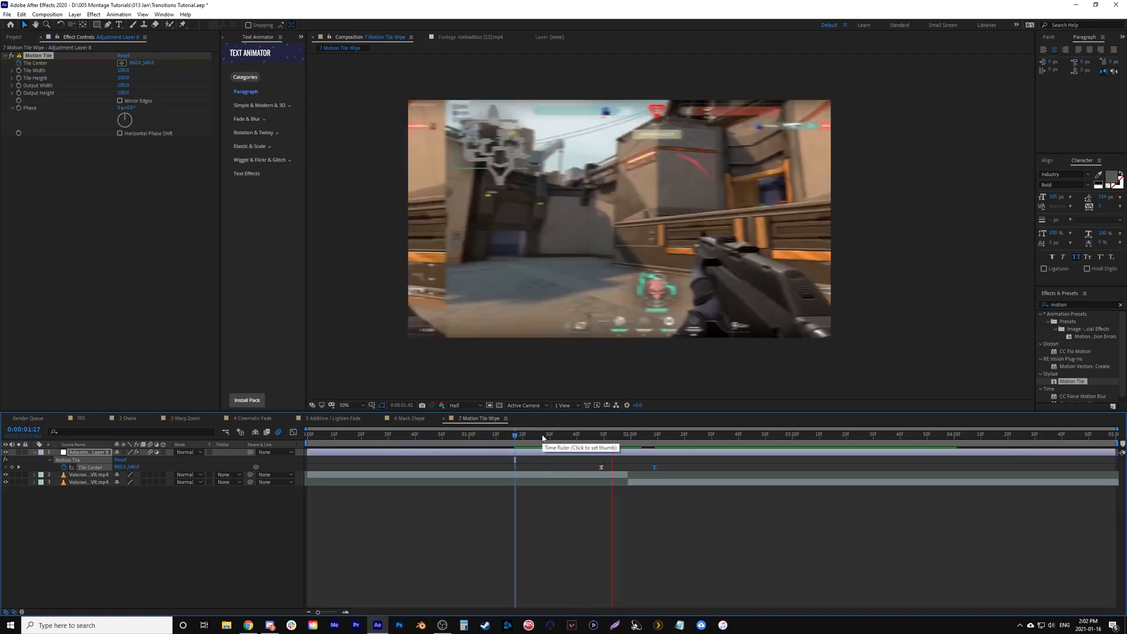
key(space)
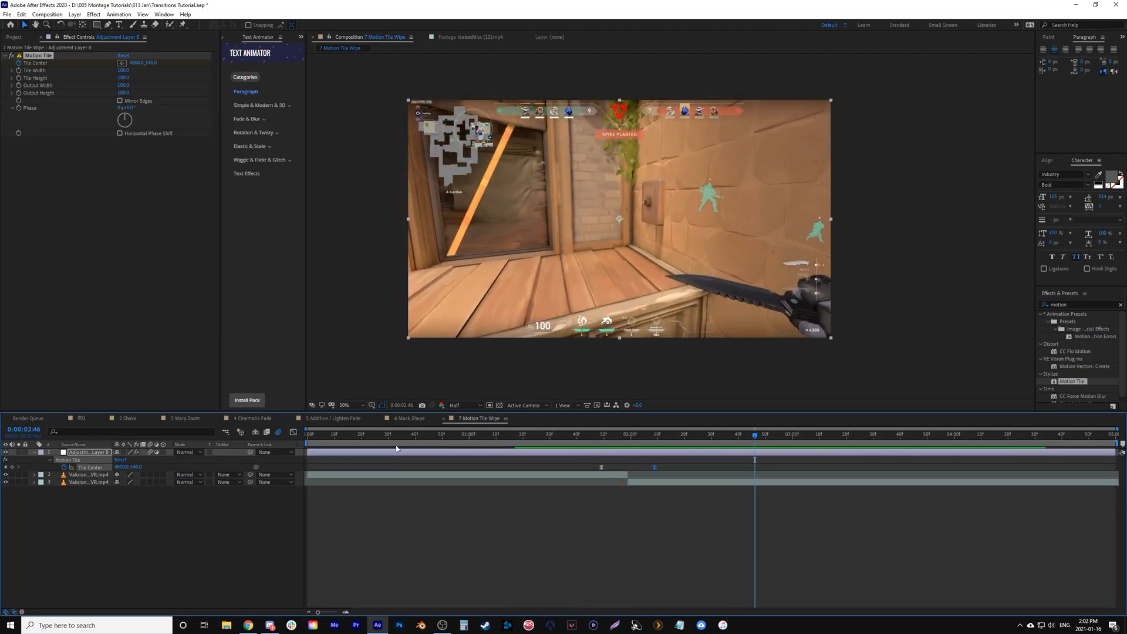
click(34, 453)
key(space)
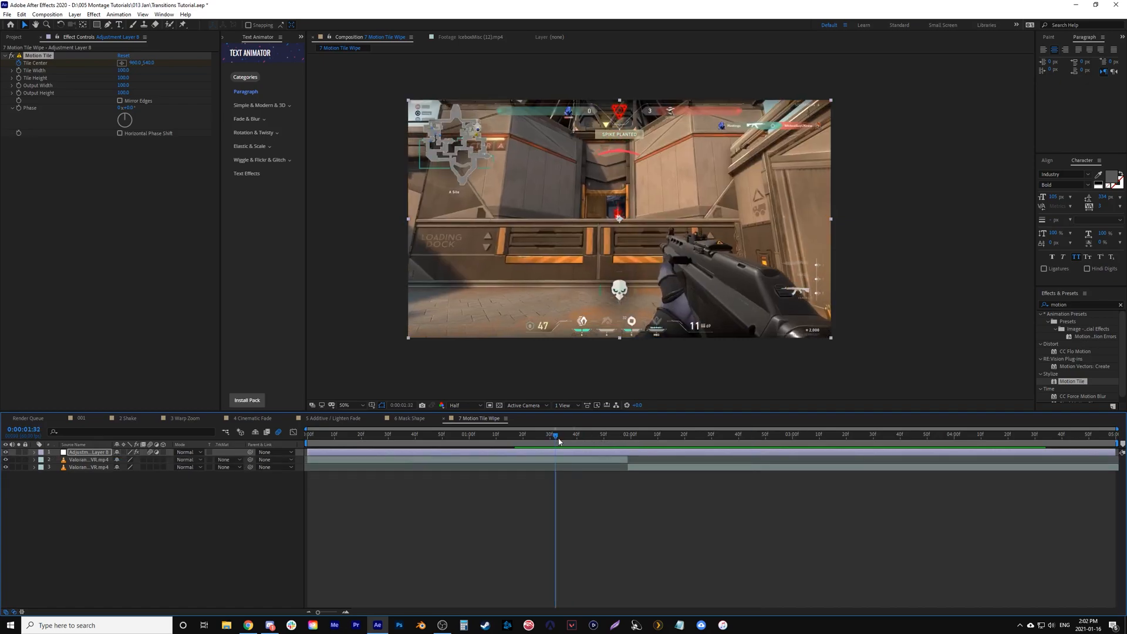
key(space)
mouse_move(607, 443)
mouse_down()
mouse_move(592, 435)
mouse_move(625, 435)
mouse_move(614, 435)
mouse_up()
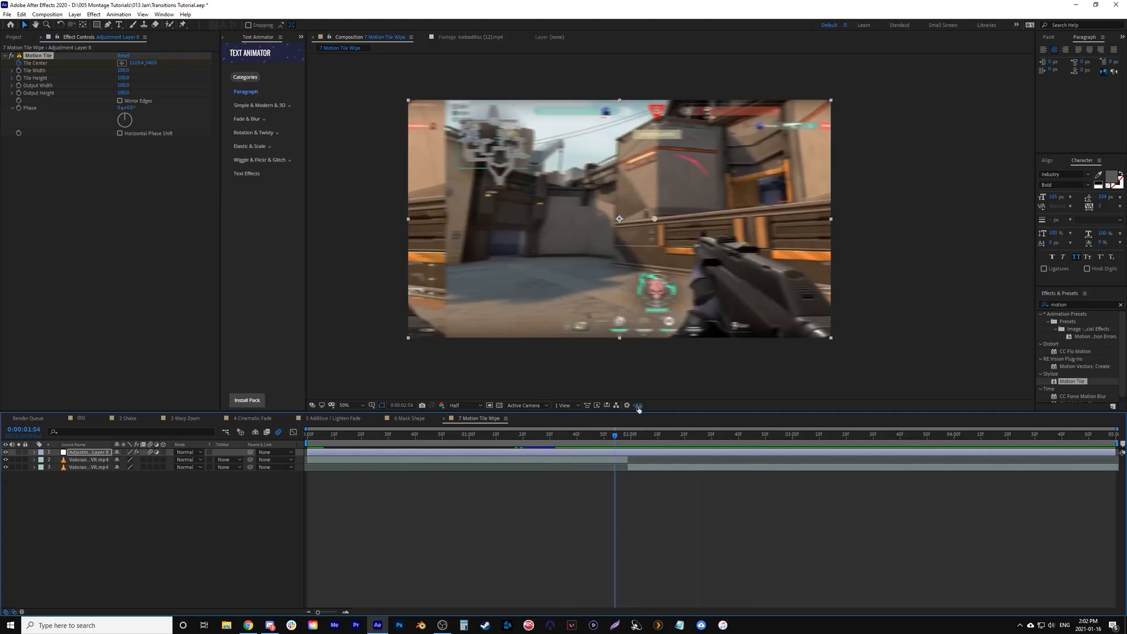
click(545, 434)
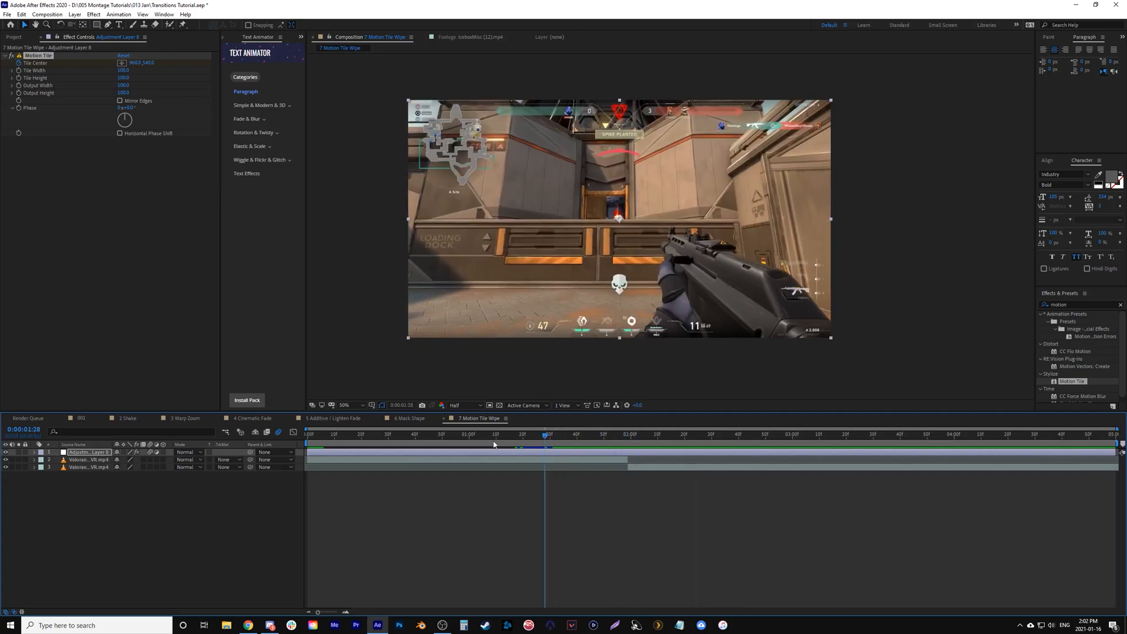
Step: Review the opening of the 4 Cinematic Fade composition and return to 7 Motion Tile Wipe
click(230, 417)
drag(508, 435, 371, 453)
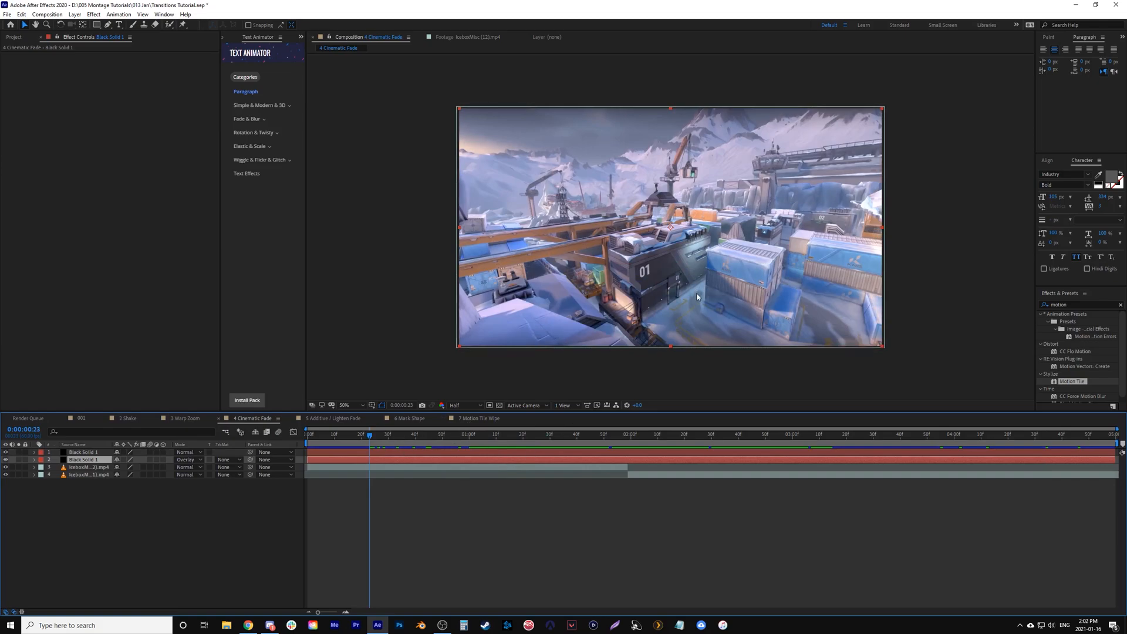
click(476, 418)
drag(541, 435, 558, 455)
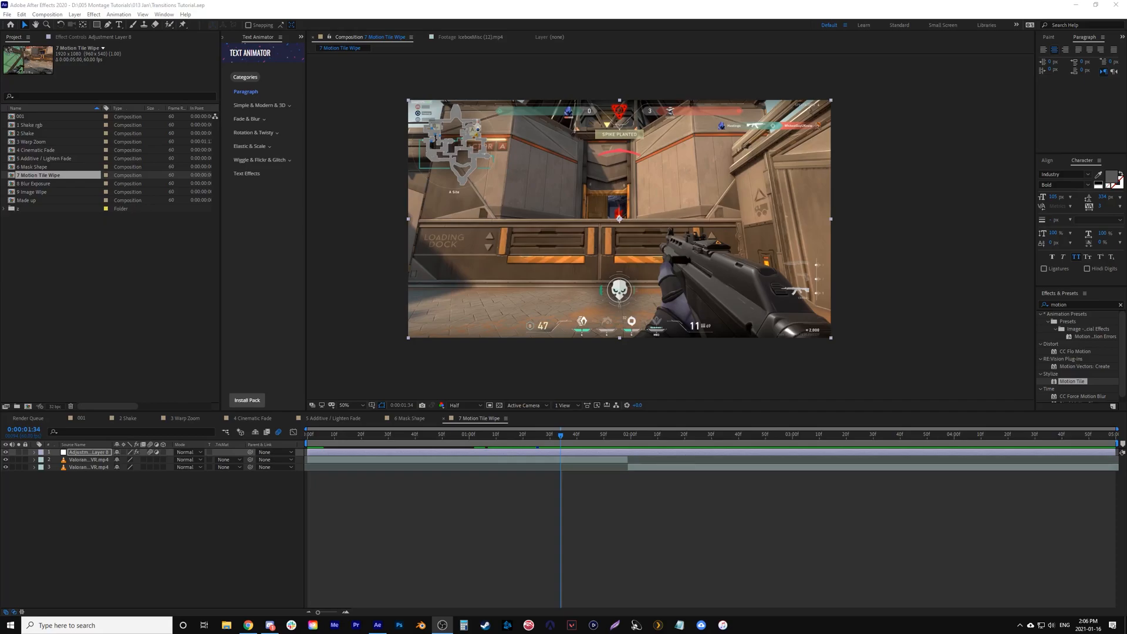
Step: Open the 8 Blur Exposure composition and move the current time to 0:00:01:58, just before the cut
double_click(10, 185)
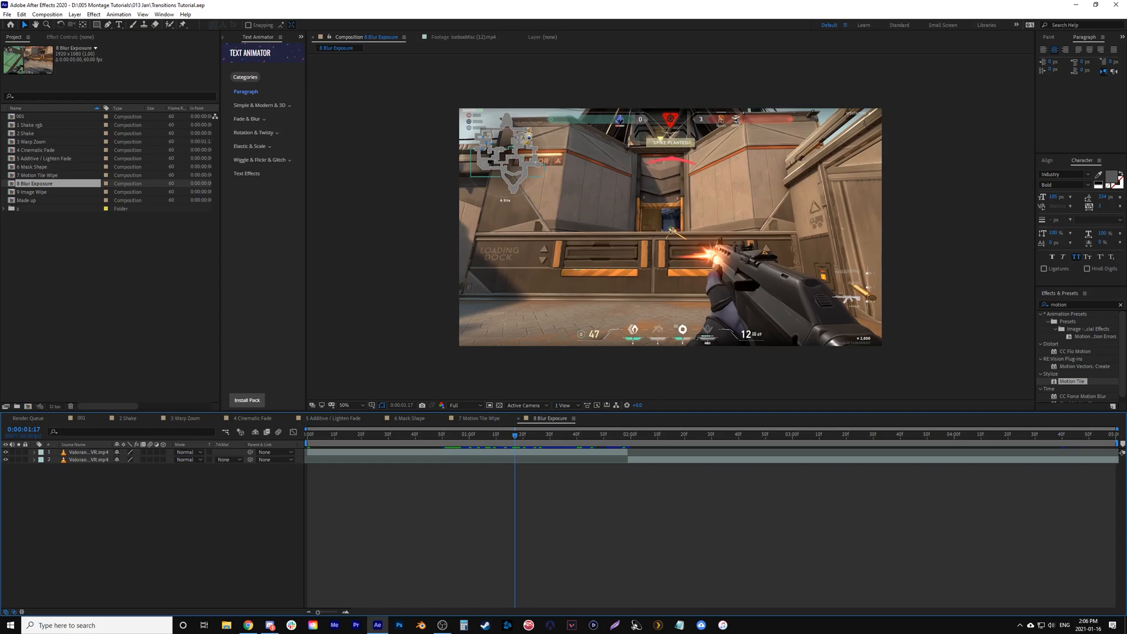
click(623, 437)
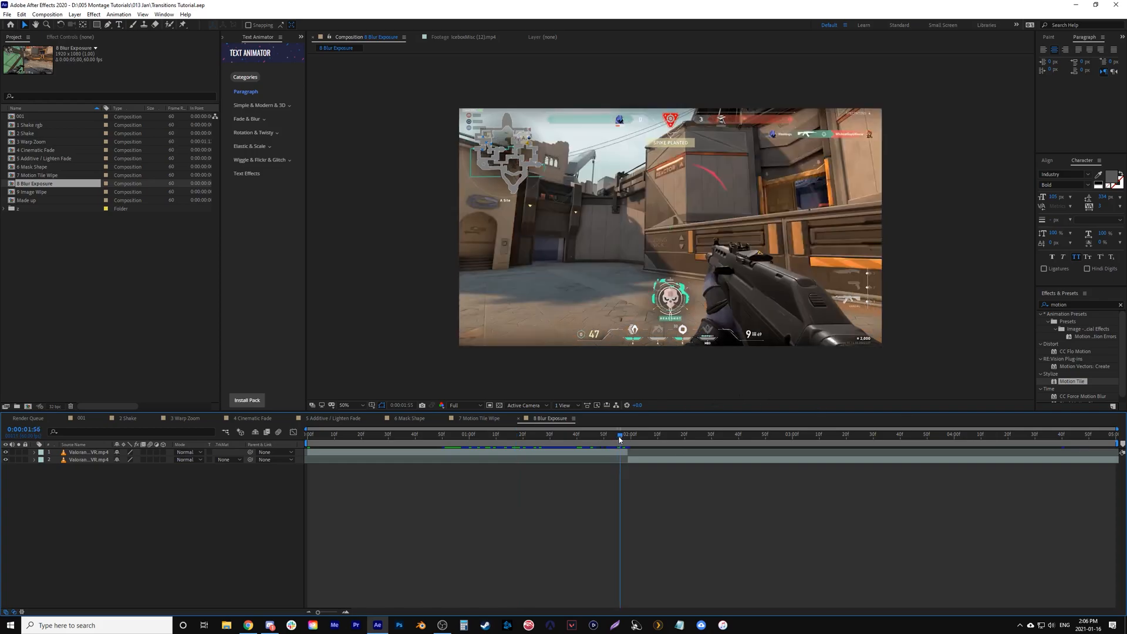
click(588, 454)
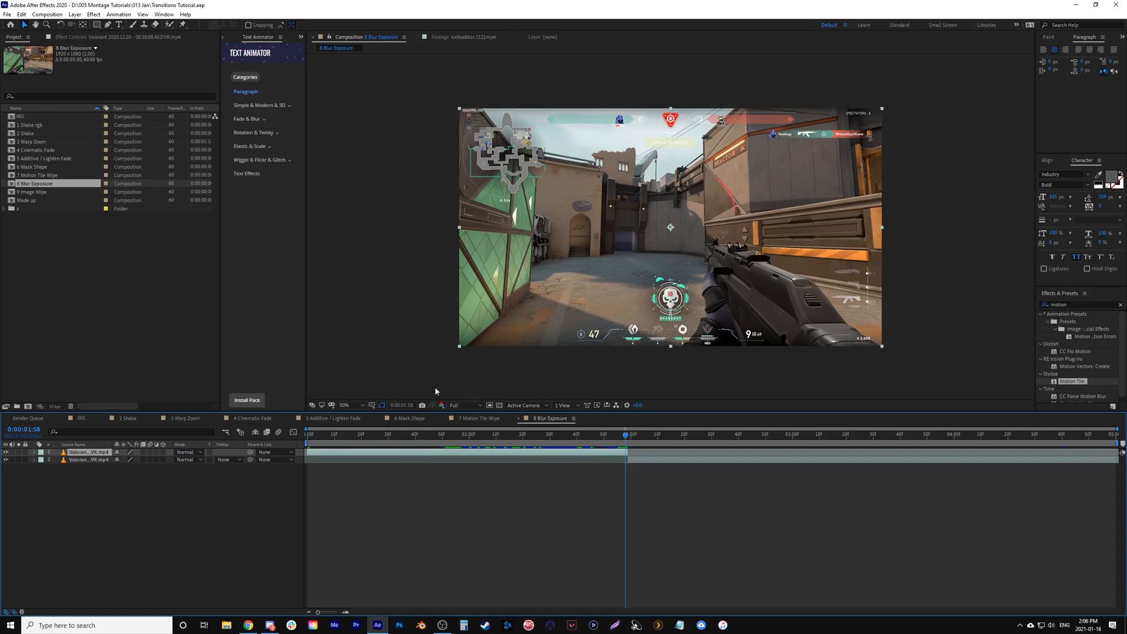
click(548, 492)
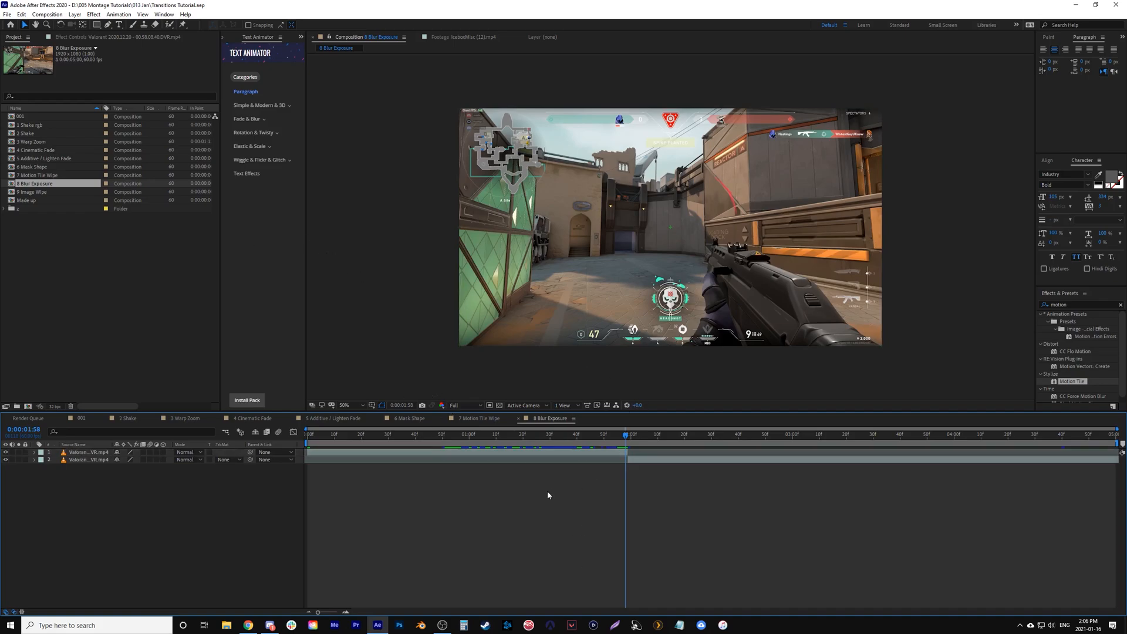
Step: Search the effects for "blur" and apply Gaussian Blur to the first clip
click(1120, 306)
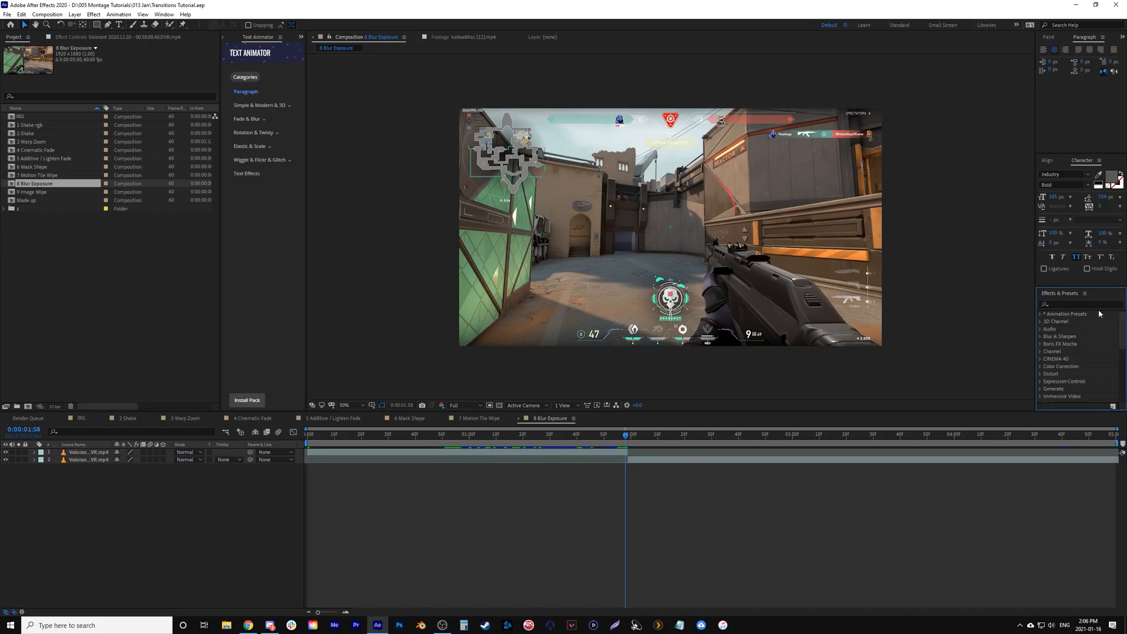
click(1099, 305)
text(blur)
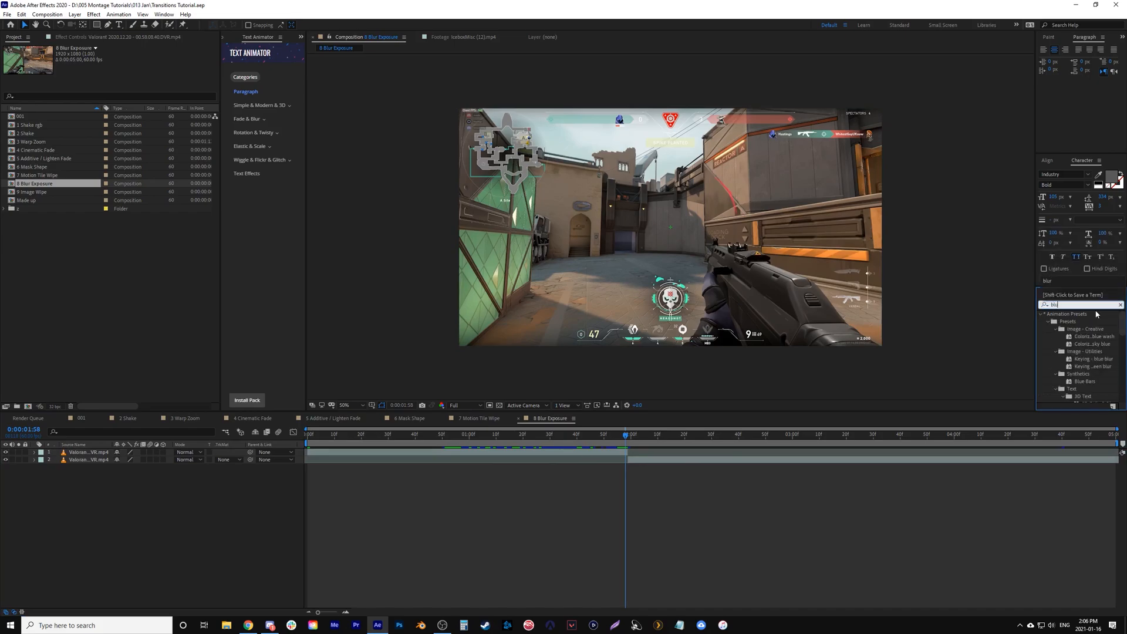
scroll(1083, 363, down, 5)
click(1082, 375)
drag(1055, 377, 610, 453)
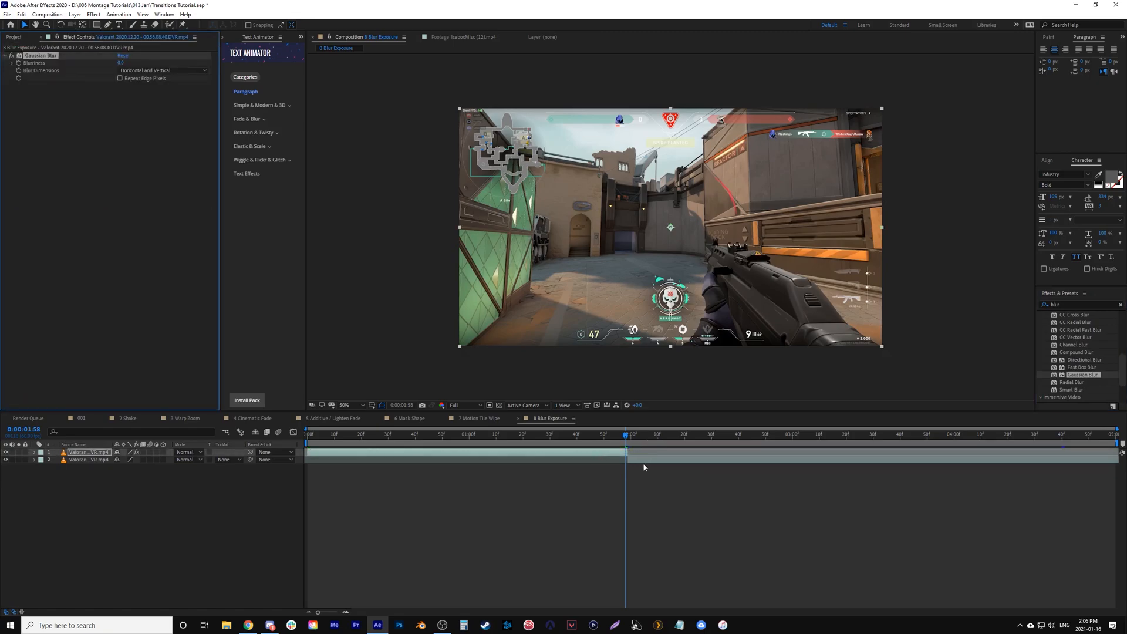
Step: Start keyframing the first clip's Gaussian Blur Blurriness at 0:00:01:48, ten frames before the clip's end
key(equal)
key(equal)
drag(629, 439, 630, 439)
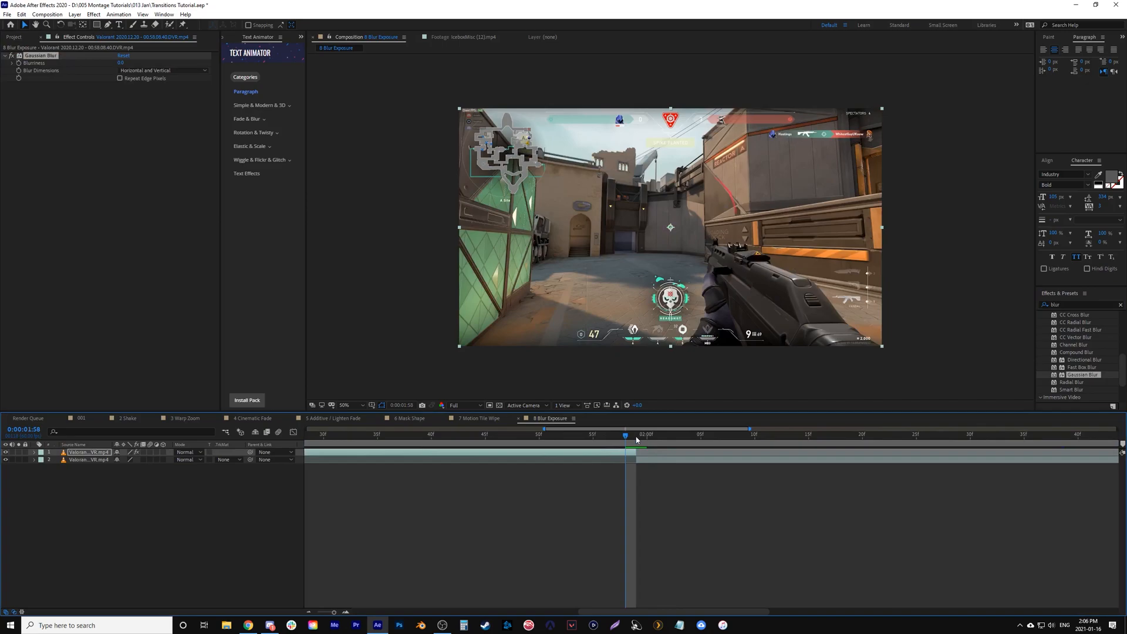
key(shift+Page_Up)
key(shift+Page_Up)
key(minus)
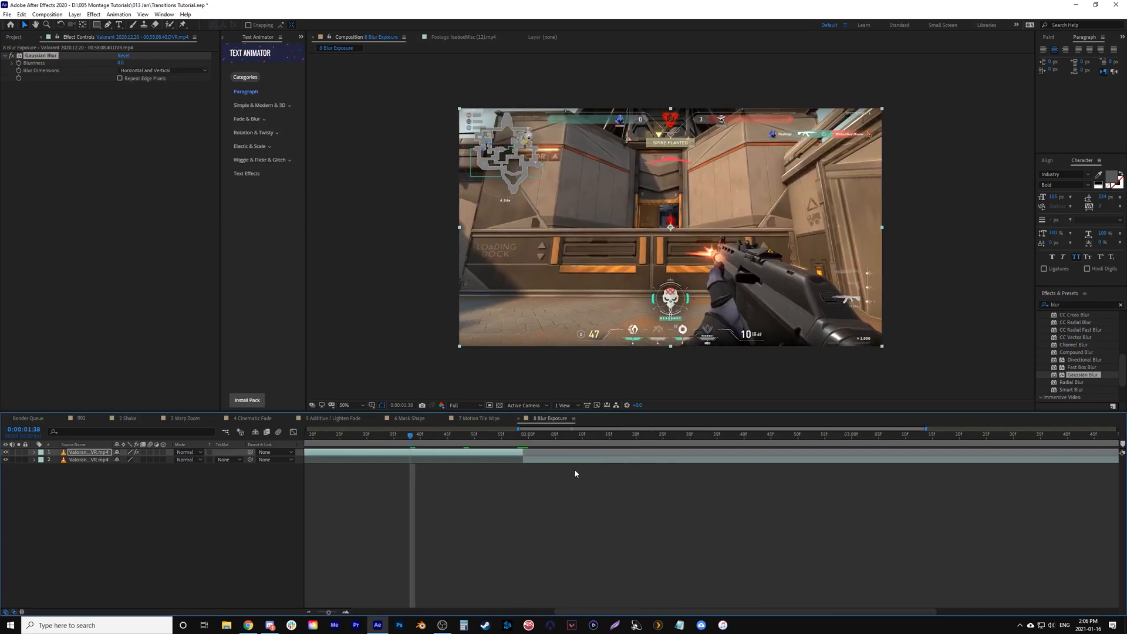
key(shift+Page_Down)
click(19, 64)
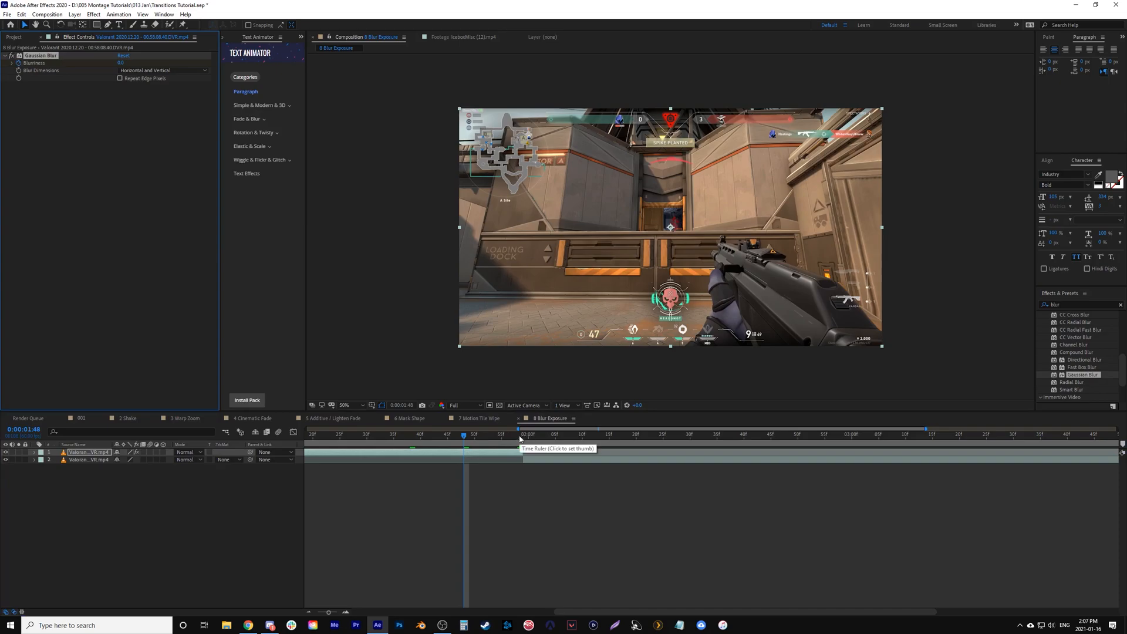
Step: Increase the first clip's Blurriness at 0:00:01:58 so that its last frames are blurred
key(shift+Page_Down)
click(121, 63)
key(Return)
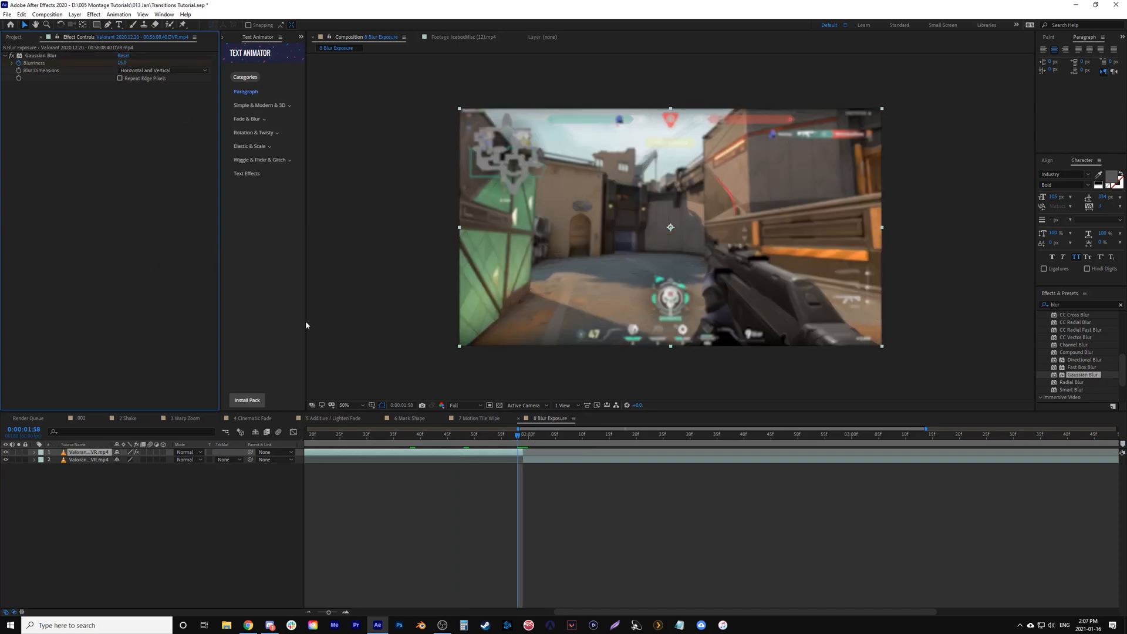
Step: Reduce the preview resolution to Half and turn on Repeat Edge Pixels for the Gaussian Blur
click(463, 406)
click(473, 432)
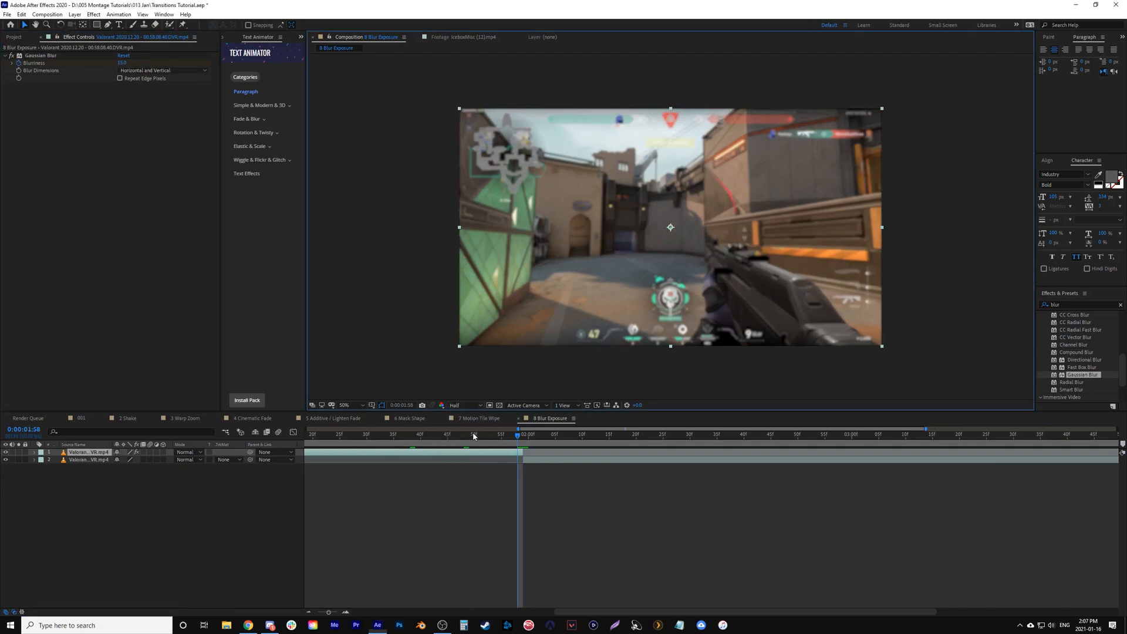
click(120, 79)
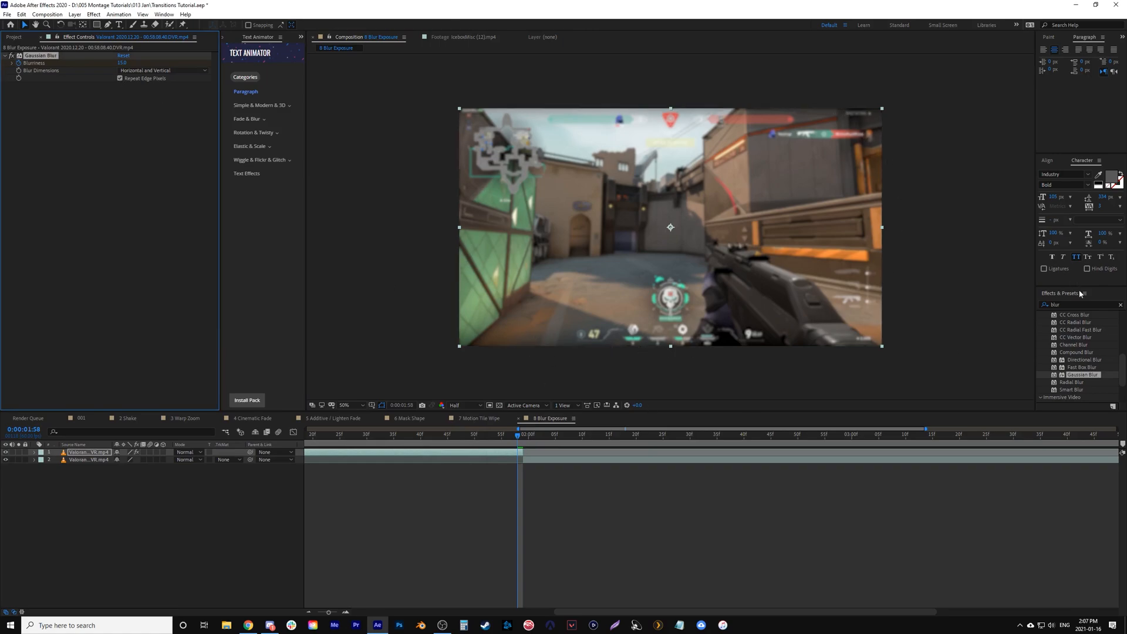
Step: Search the effects for "expos" and apply the Color Correction effect Exposure to the first clip
click(1120, 305)
text(expos)
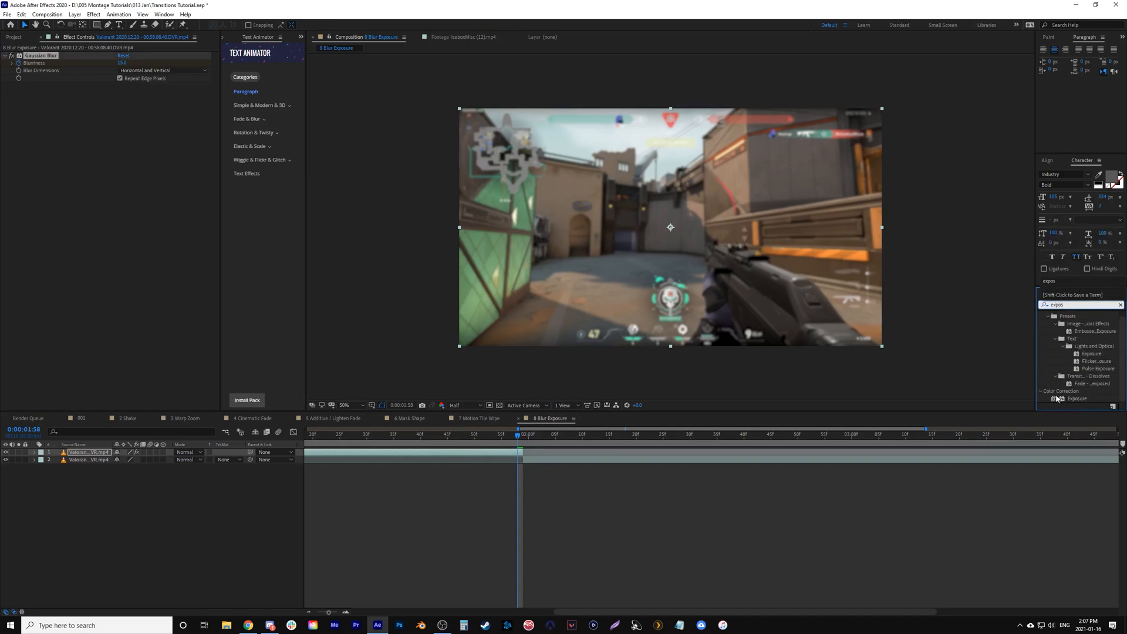
drag(1060, 400, 489, 452)
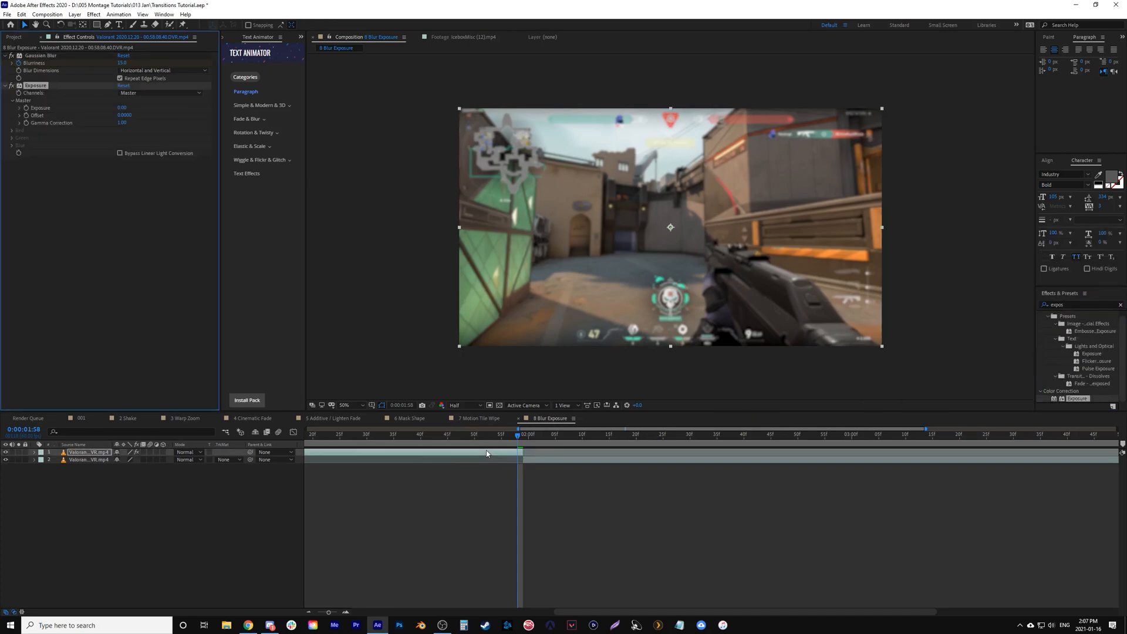
Step: Reveal the first clip's keyframes and add an Exposure keyframe at 0:00:01:48, aligned with the first Blurriness keyframe
key(u)
click(464, 436)
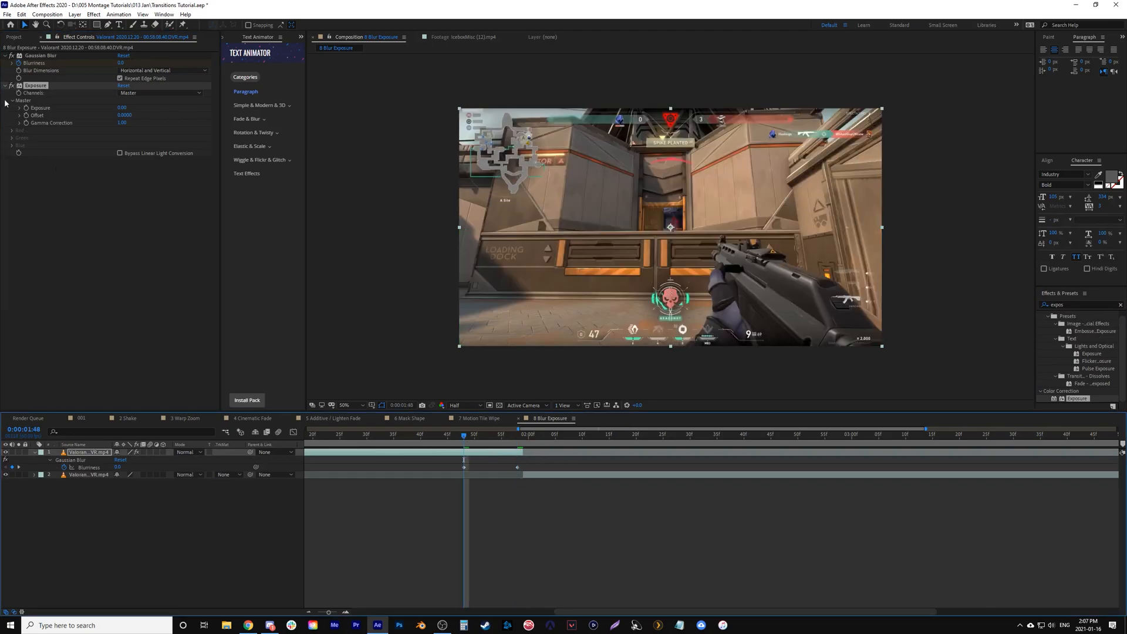
click(26, 109)
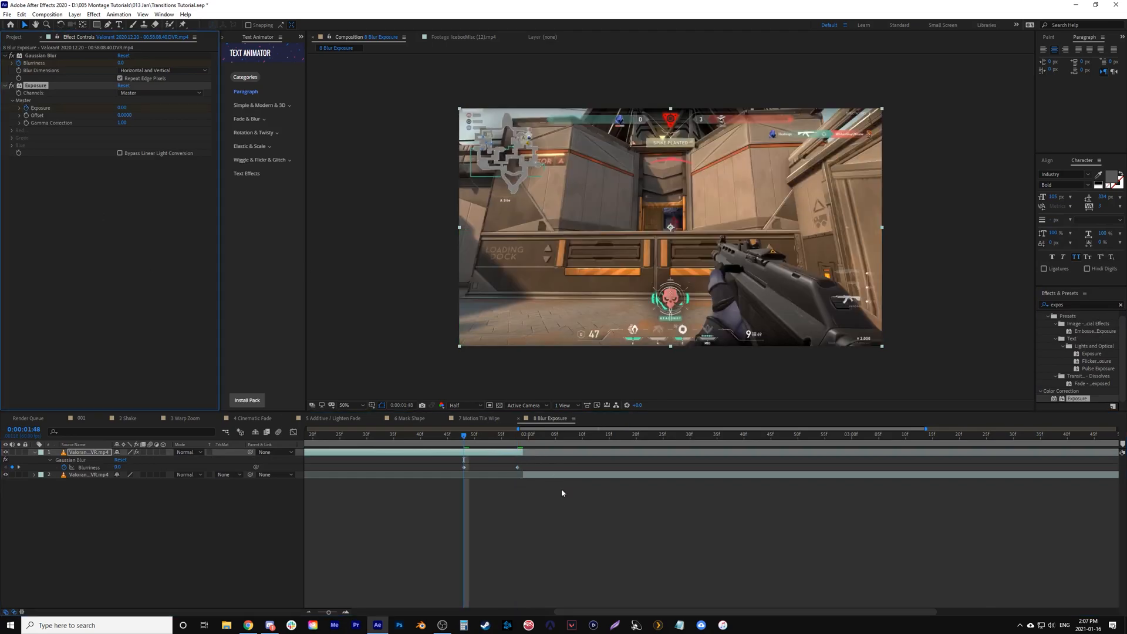
Step: Set the first clip's Exposure to 1.20 at 0:00:01:58 and reveal its Blurriness and Exposure keyframes
click(518, 439)
drag(121, 108, 186, 117)
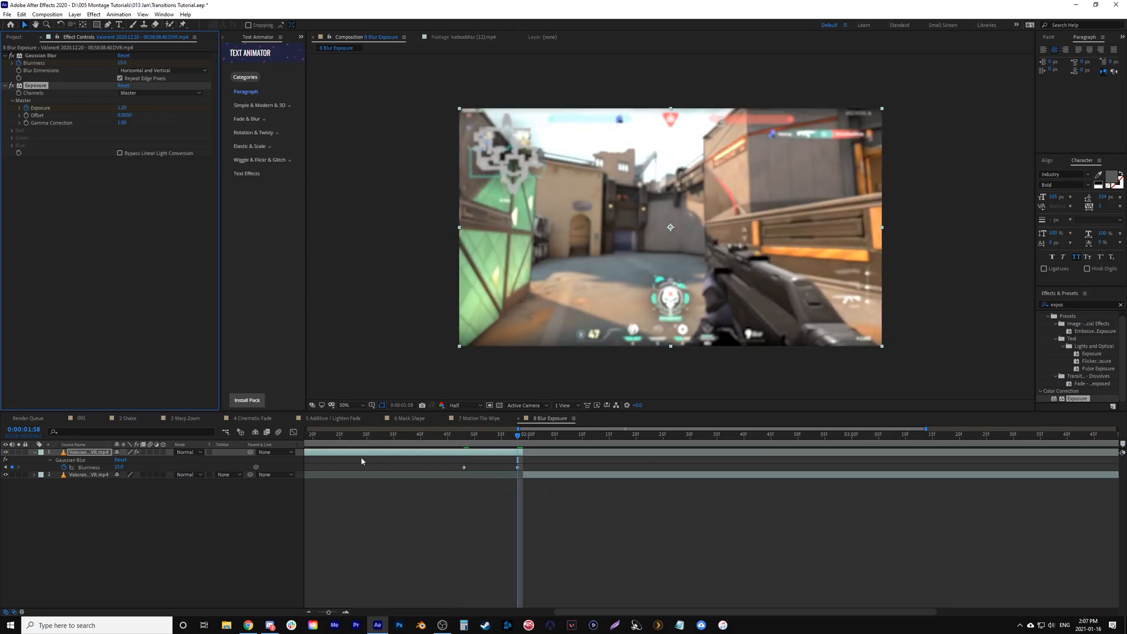
key(u)
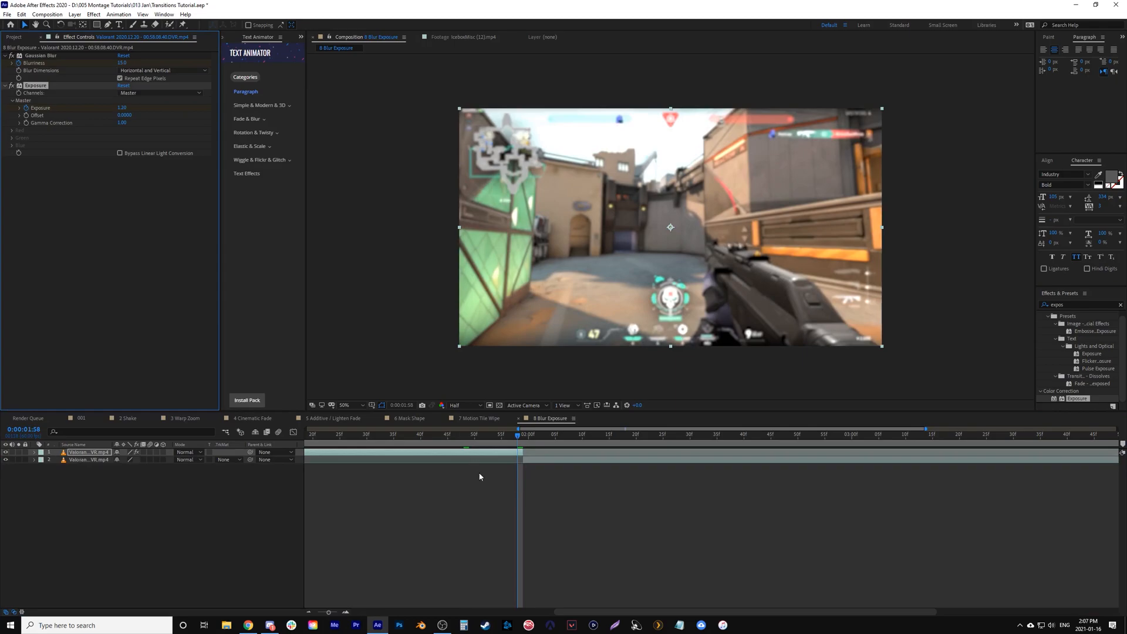
key(u)
Step: Apply Easy Ease to the first clip's Blurriness and Exposure keyframes
click(477, 514)
drag(440, 461, 519, 473)
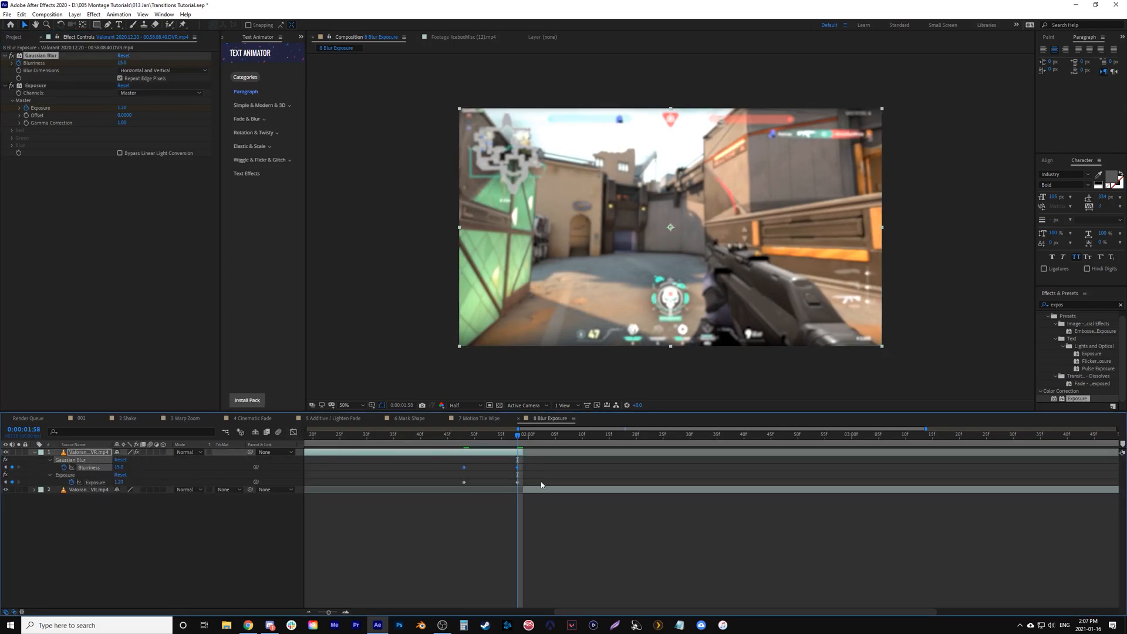
drag(440, 461, 529, 490)
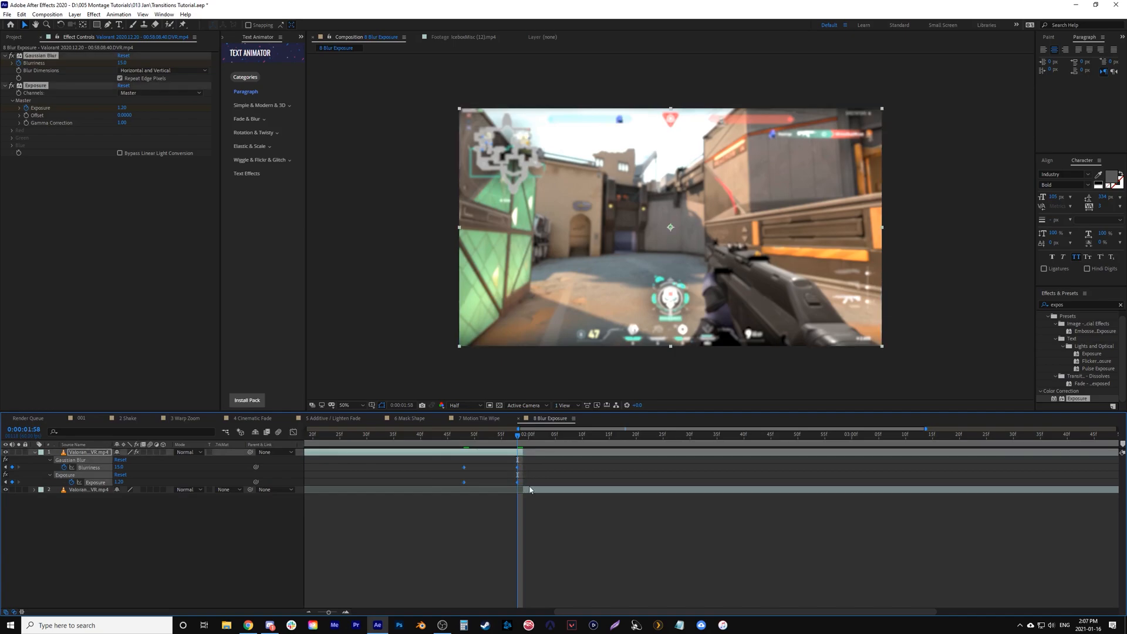
click(473, 506)
Step: Reshape the first clip's Blurriness speed curve so that it rises slowly and peaks sharply at the last keyframe
drag(447, 461, 501, 474)
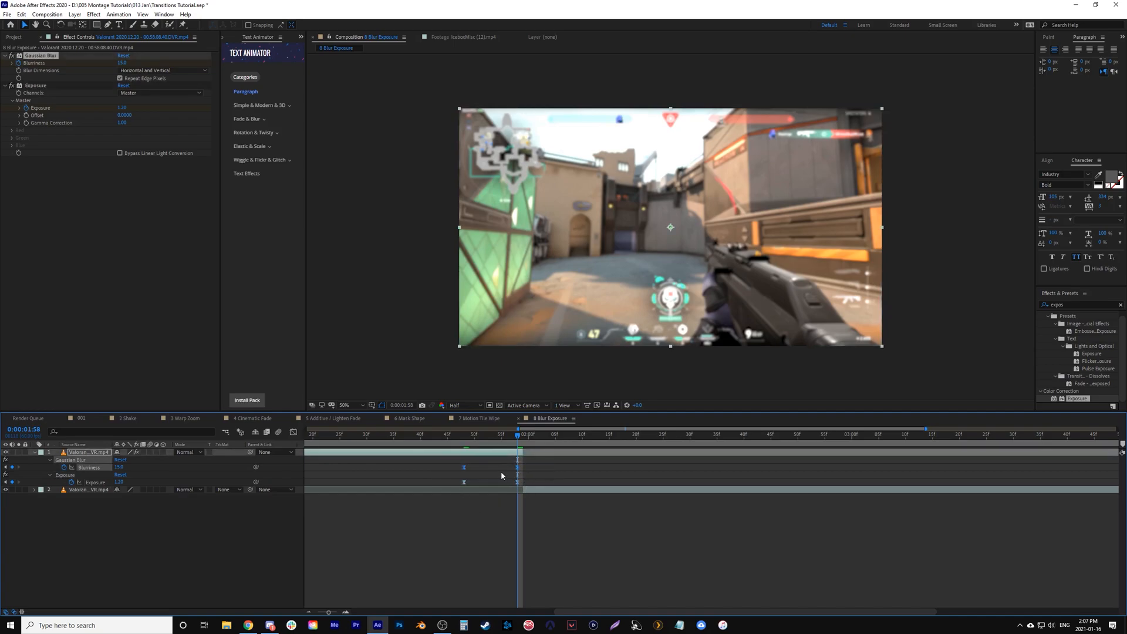
click(290, 433)
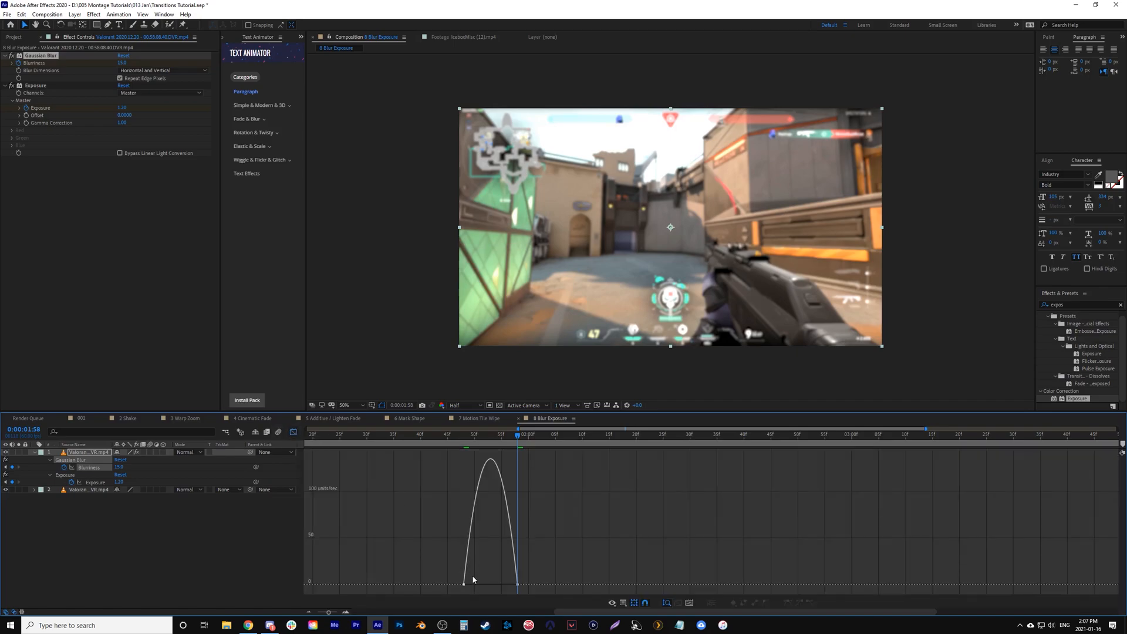
drag(463, 584, 514, 583)
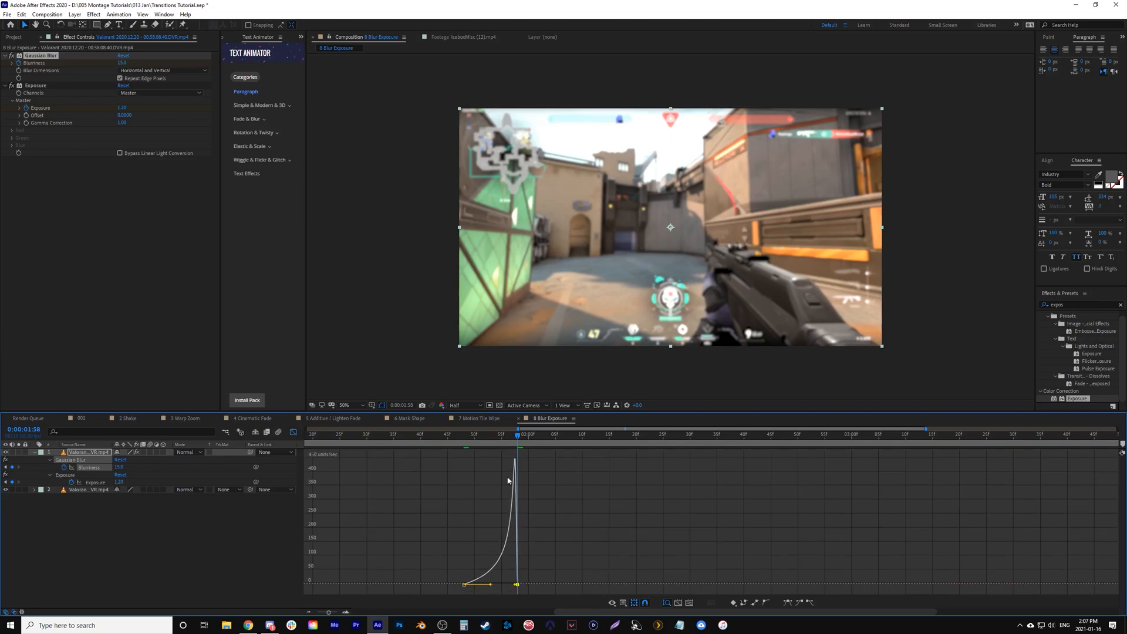
Step: Reshape the first clip's Exposure speed curve so that its peak sits close to the last keyframe
click(69, 476)
click(95, 482)
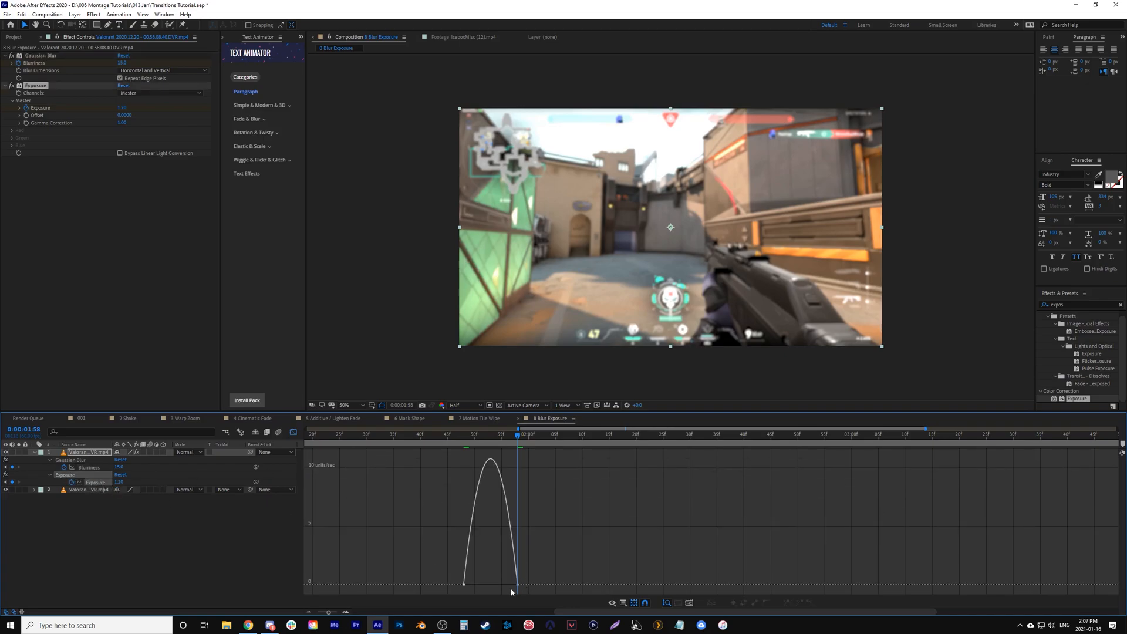
drag(509, 584, 491, 584)
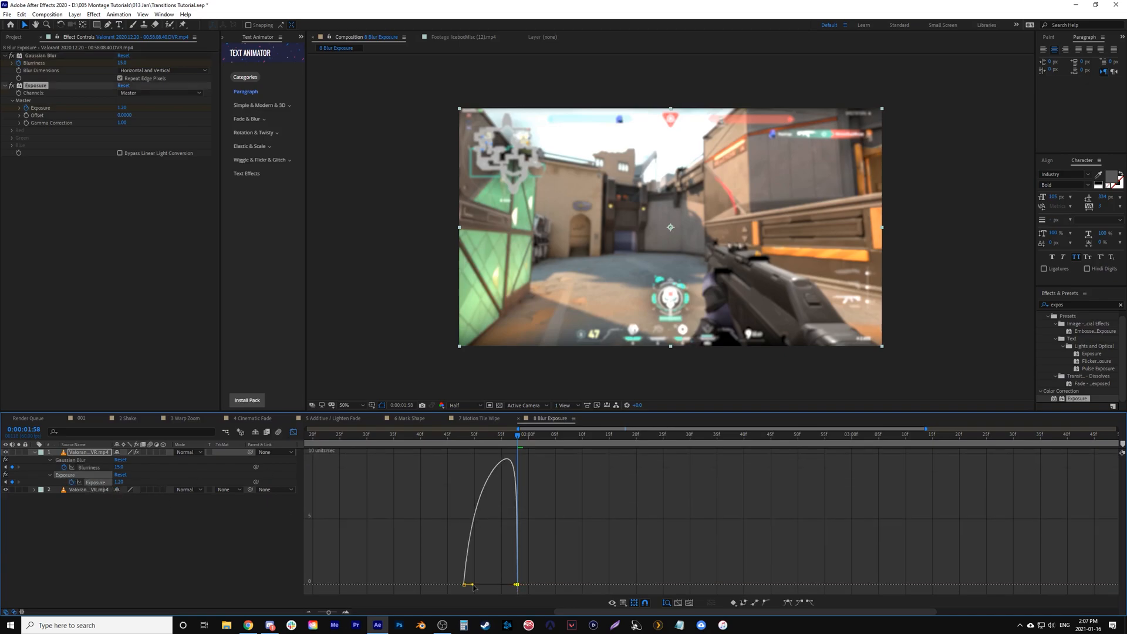
click(293, 432)
Step: Preview the transition and move the first clip's starting Blurriness and Exposure keyframes to 0:00:01:40
click(436, 434)
key(space)
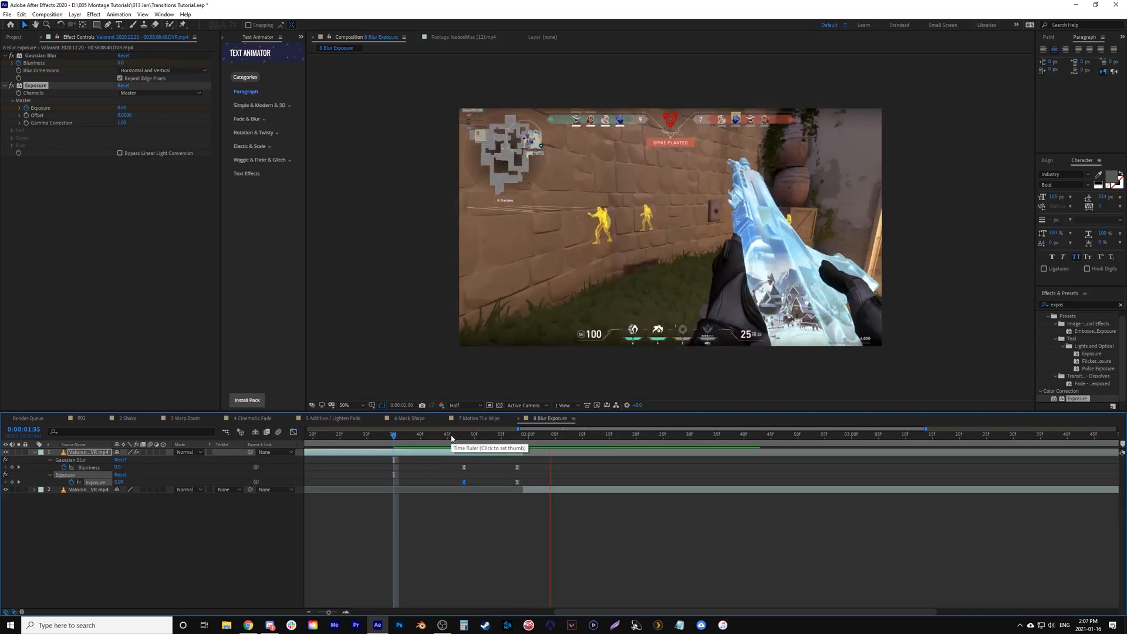
drag(464, 436, 422, 484)
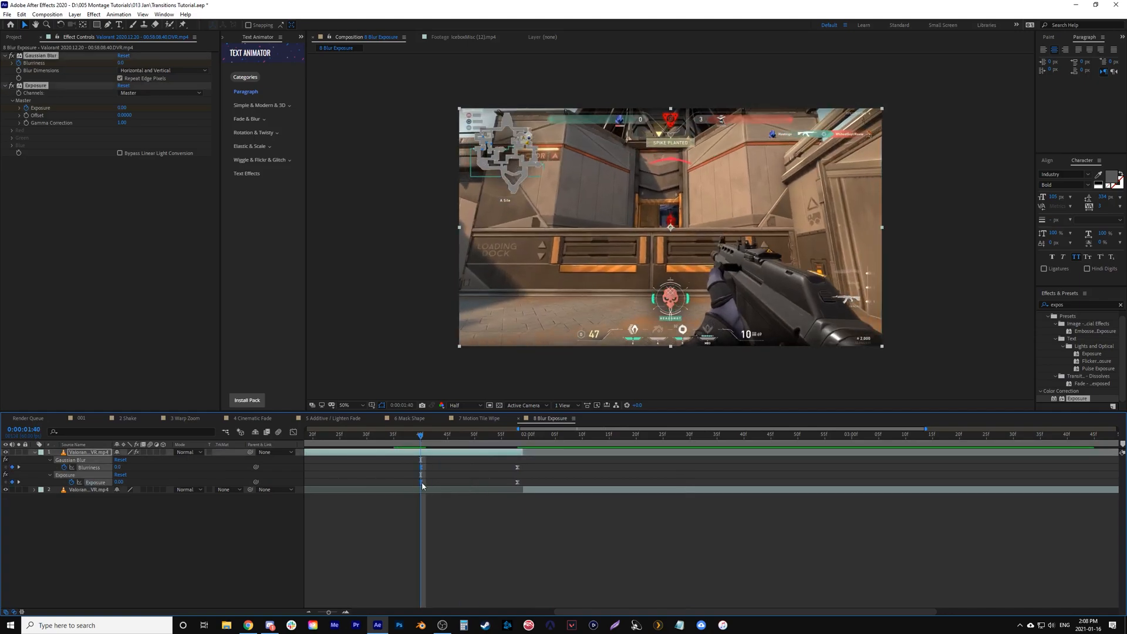
Step: Copy the first clip's Gaussian Blur and Exposure effects to the second clip at 0:00:01:59 and reveal the keyframes
click(81, 461)
key(o)
click(531, 490)
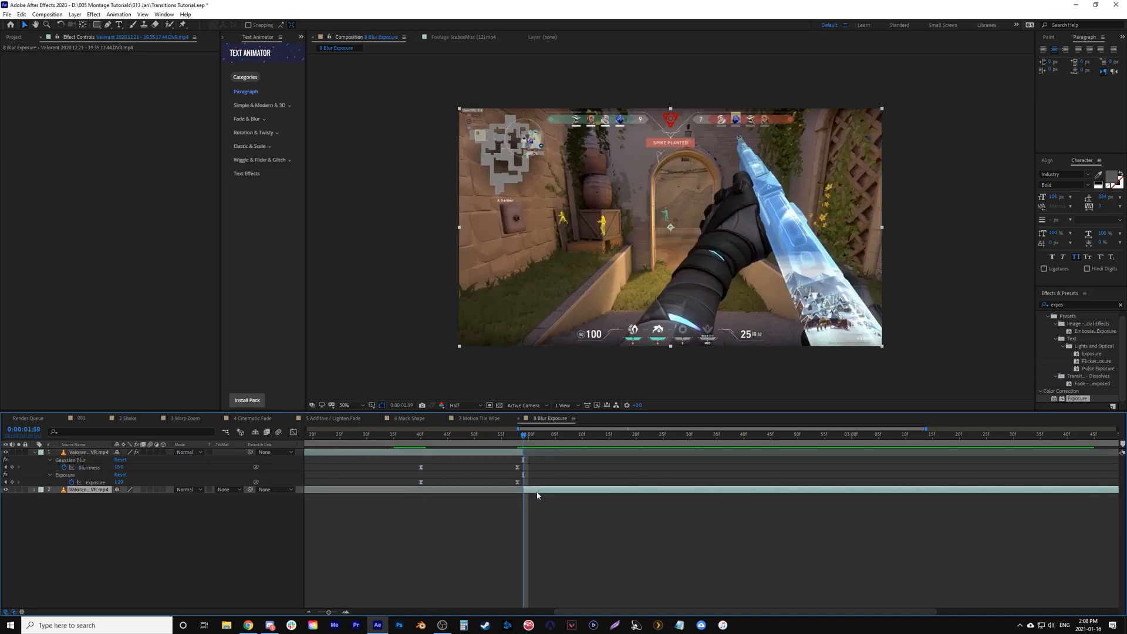
key(u)
Step: Swap the second clip's keyframes so that it starts blurred and overexposed at 0:00:01:59 and clears by 0:00:02:19, and preview it
drag(612, 498, 618, 524)
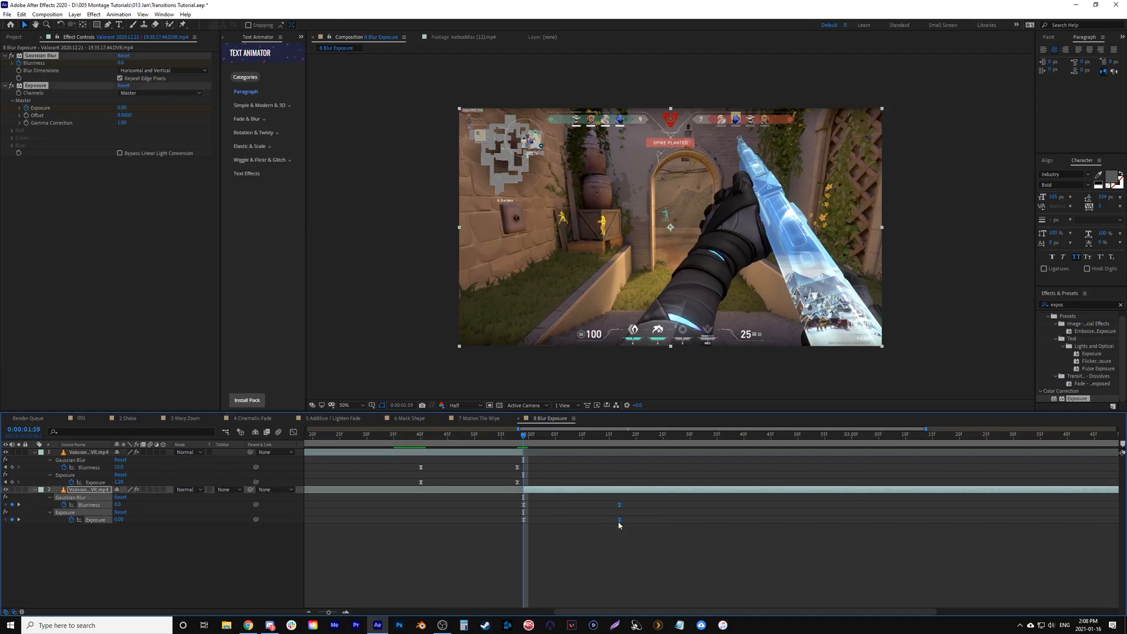
click(622, 435)
mouse_move(504, 495)
mouse_down()
mouse_move(534, 534)
mouse_move(523, 524)
mouse_move(623, 527)
mouse_up()
drag(620, 520, 522, 514)
drag(524, 436, 536, 446)
key(space)
Step: Reshape the second clip's Blurriness speed curve so that the blur drops quickly at first and eases out slowly
click(504, 503)
drag(499, 497, 652, 515)
click(294, 432)
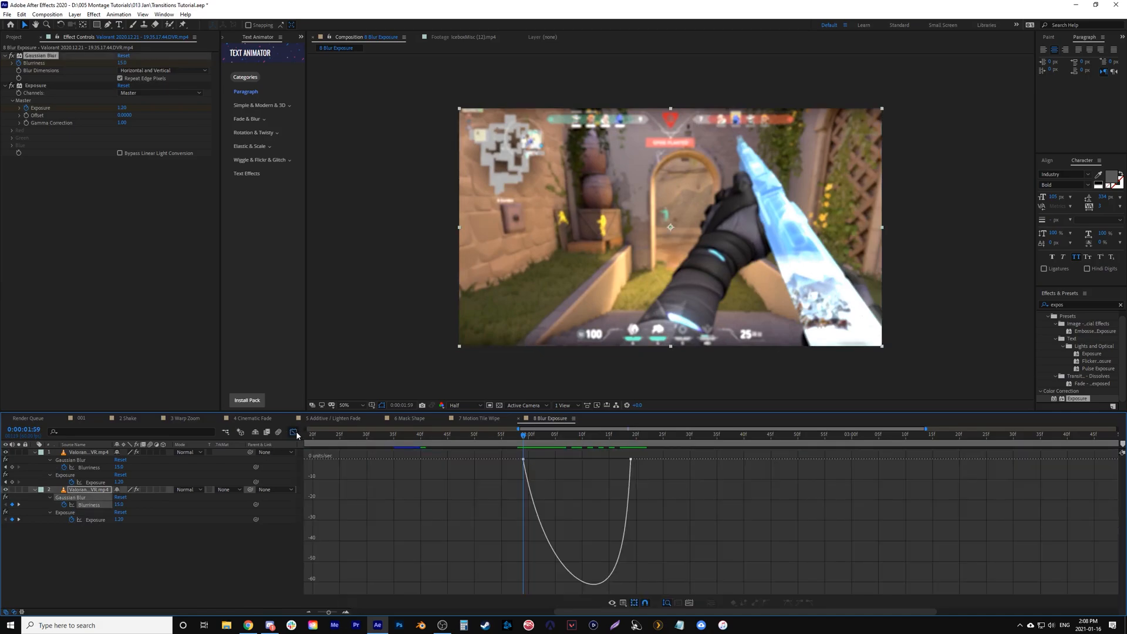
click(631, 459)
drag(621, 459, 533, 460)
key(shift+F3)
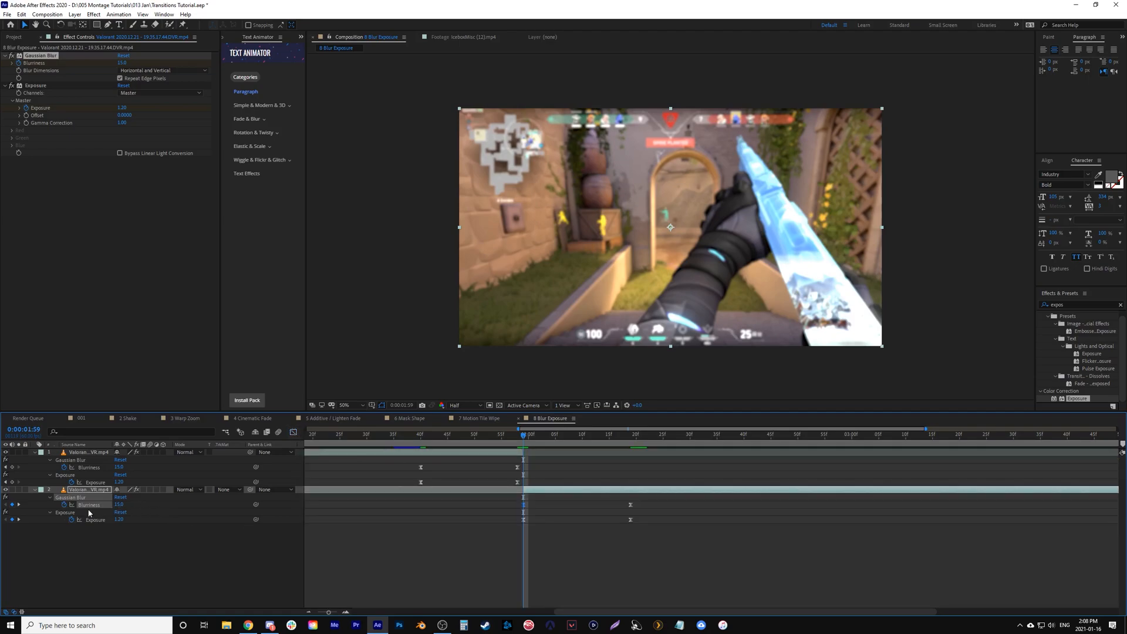
Step: Reshape the second clip's Exposure speed curve so that its peak sits just after the first keyframe
click(66, 512)
click(94, 519)
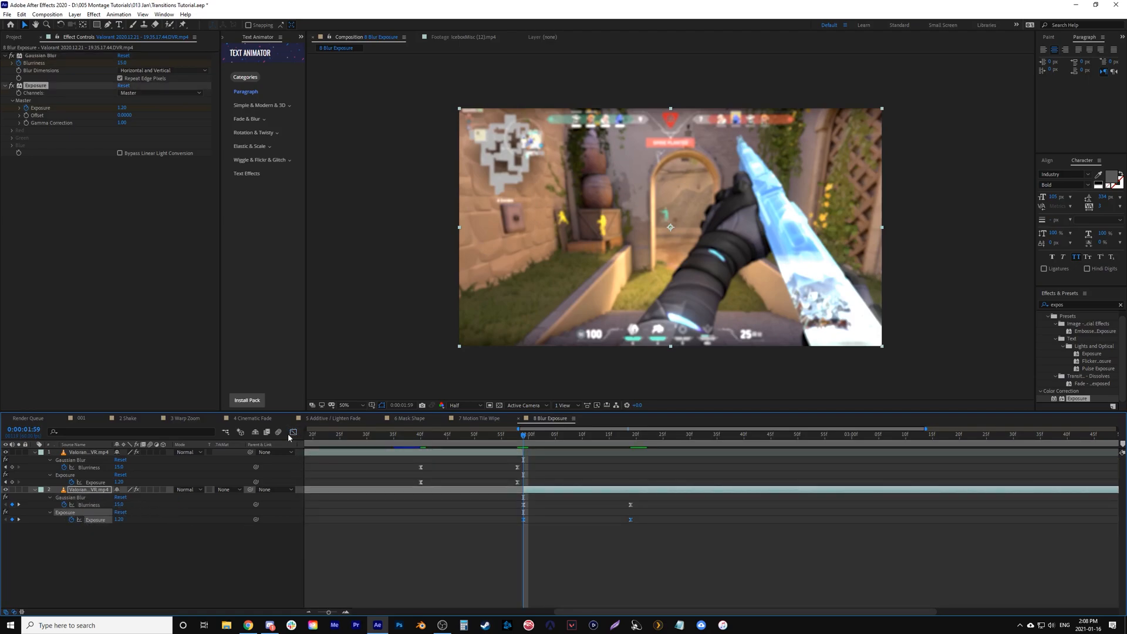
click(293, 432)
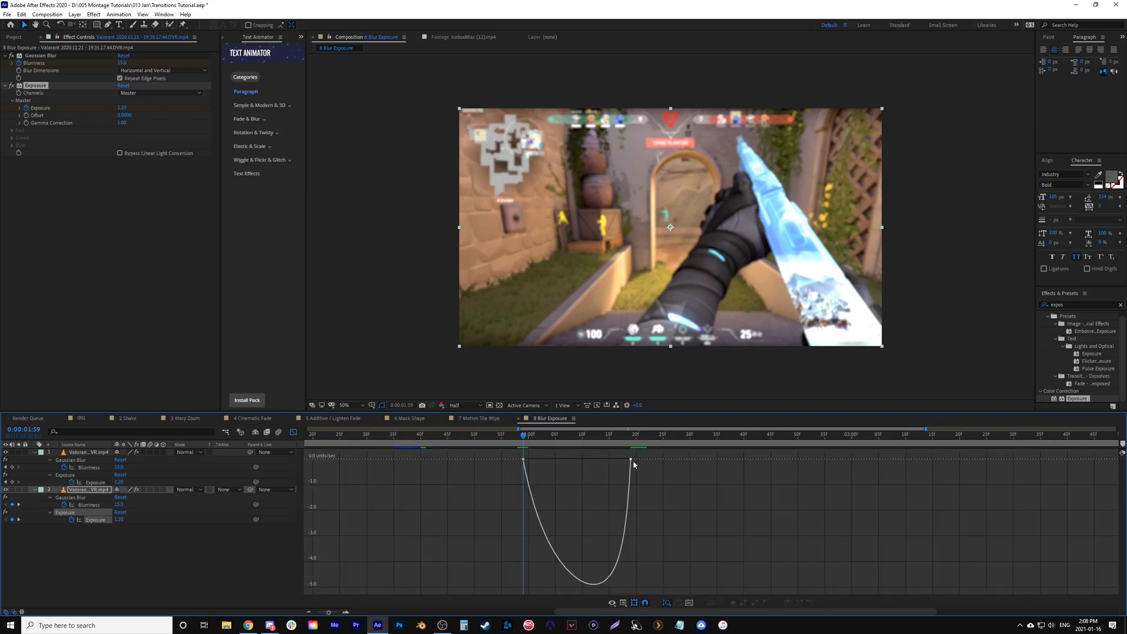
key(ctrl+a)
key(ctrl+shift+k)
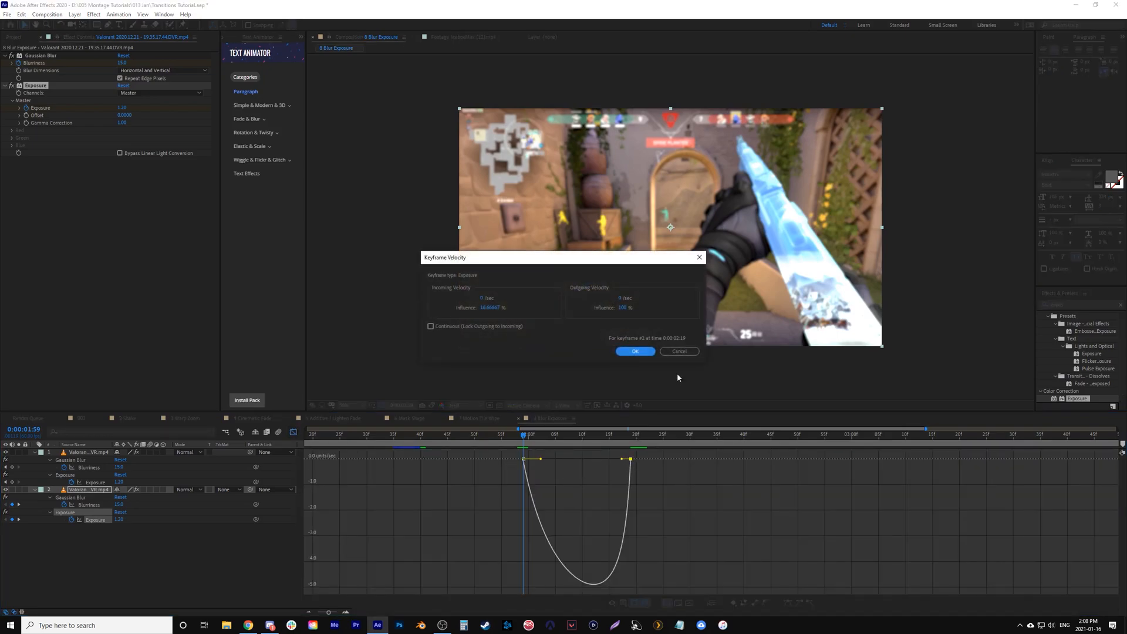
click(679, 351)
drag(622, 461, 581, 460)
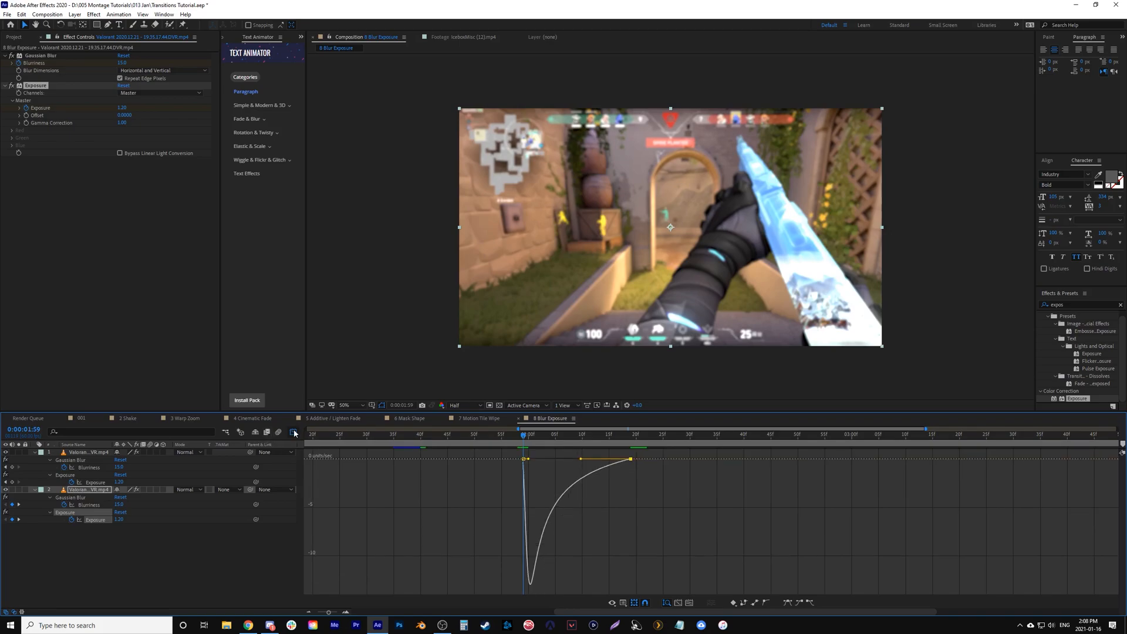
click(294, 432)
Step: Play back and scrub through the finished blur and exposure transition across both clips
drag(438, 437, 359, 437)
scroll(430, 452, down, 3)
drag(442, 438, 336, 443)
key(space)
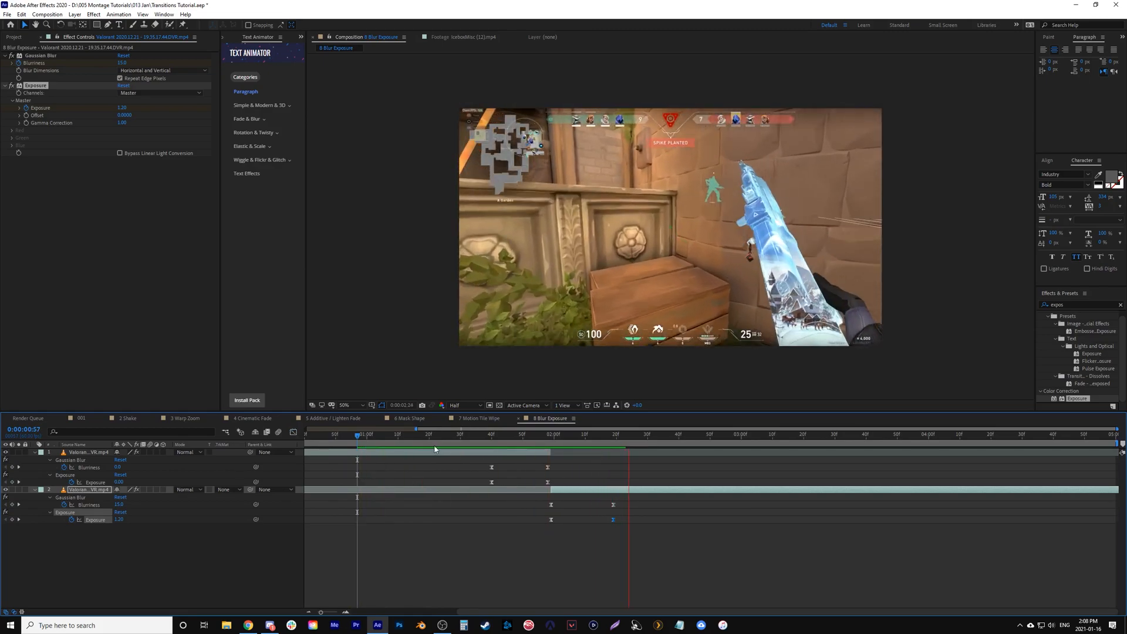
key(space)
click(374, 438)
key(space)
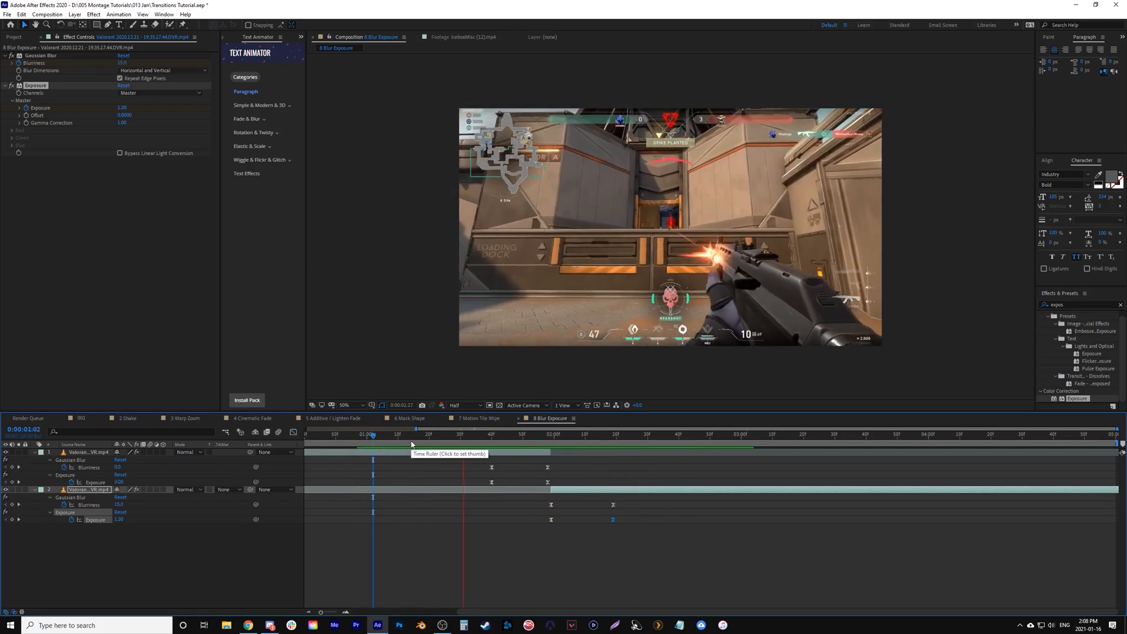
key(space)
drag(520, 437, 527, 474)
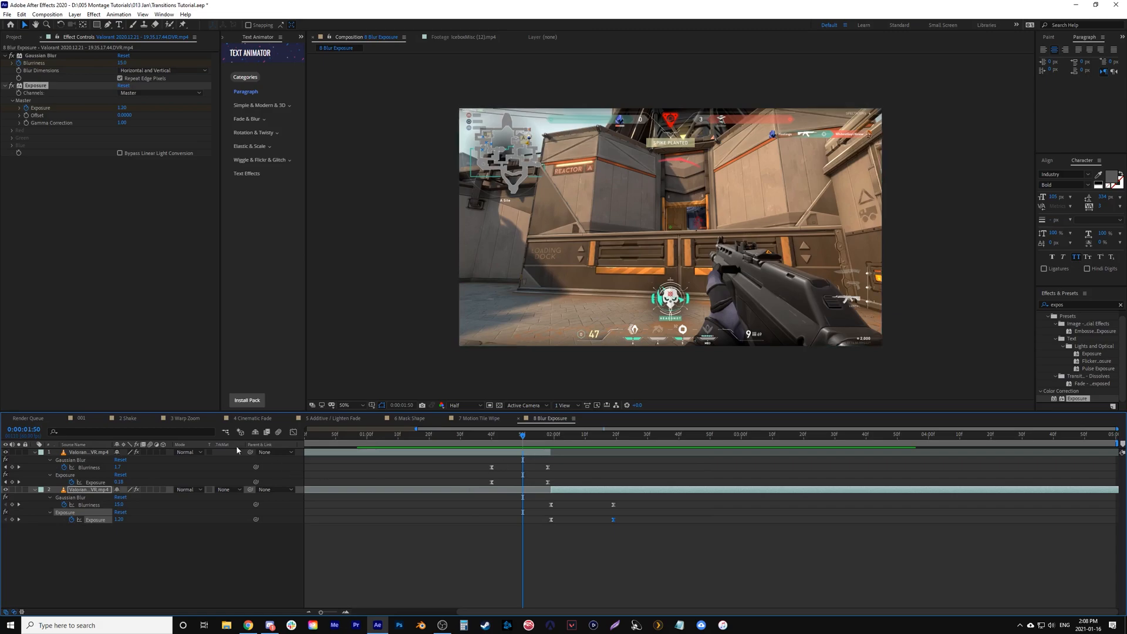
drag(522, 455, 558, 469)
key(space)
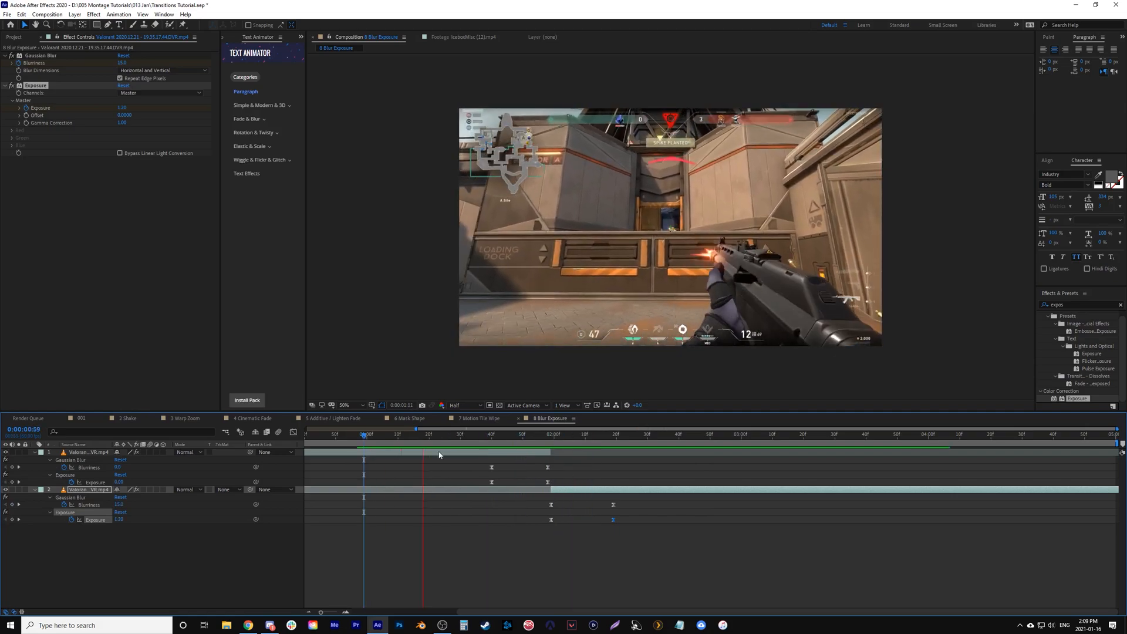
Step: Open the composition 9 Image Wipe and go to the cut between the clips at 0:00:01:59
click(13, 37)
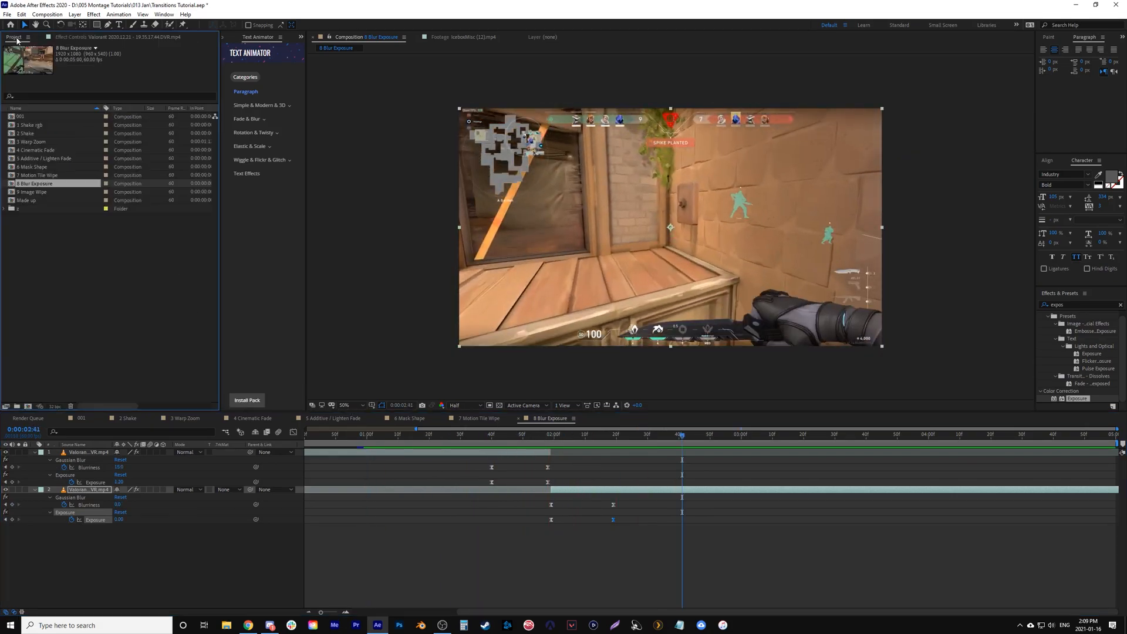
double_click(32, 192)
click(627, 437)
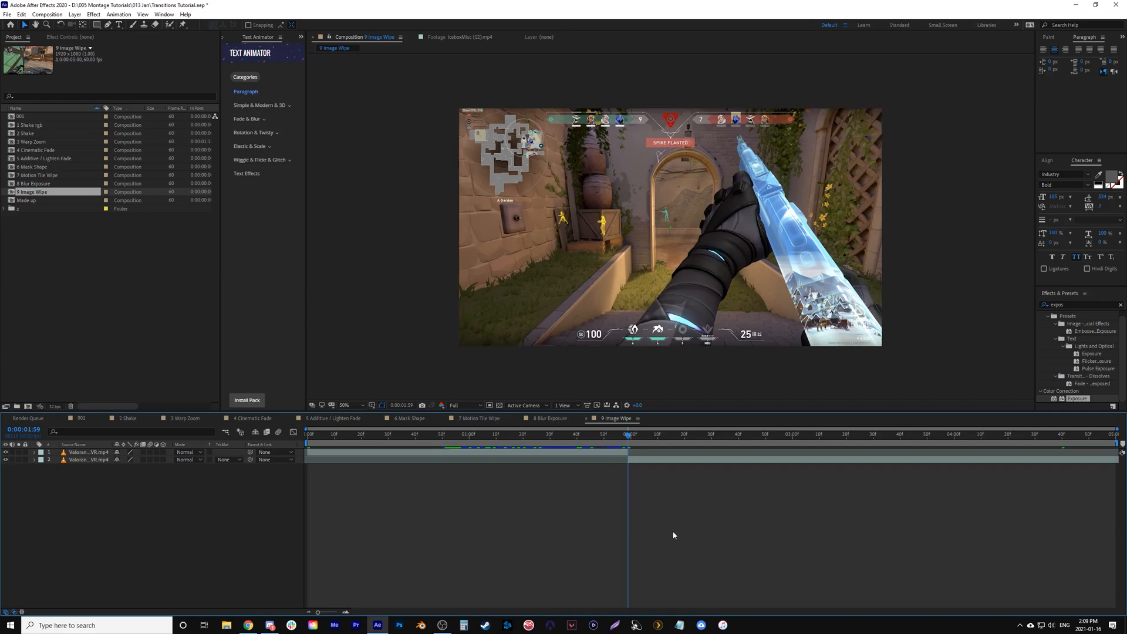
Step: Move the second clip's layer above the first and extend both clips past the cut so that they overlap
click(645, 460)
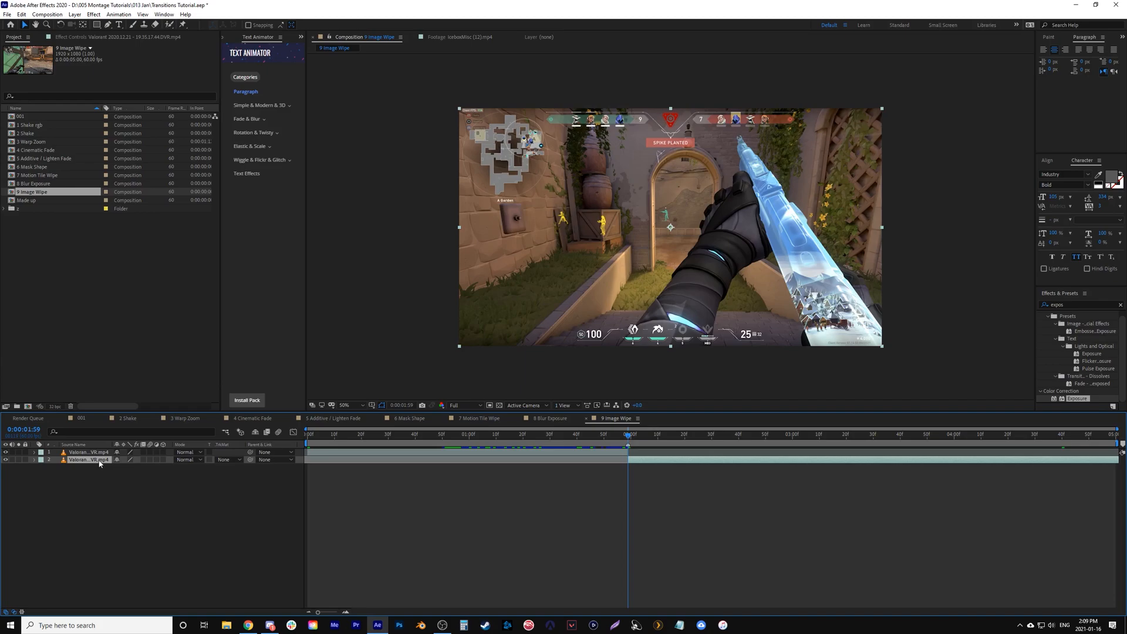
drag(99, 463, 98, 454)
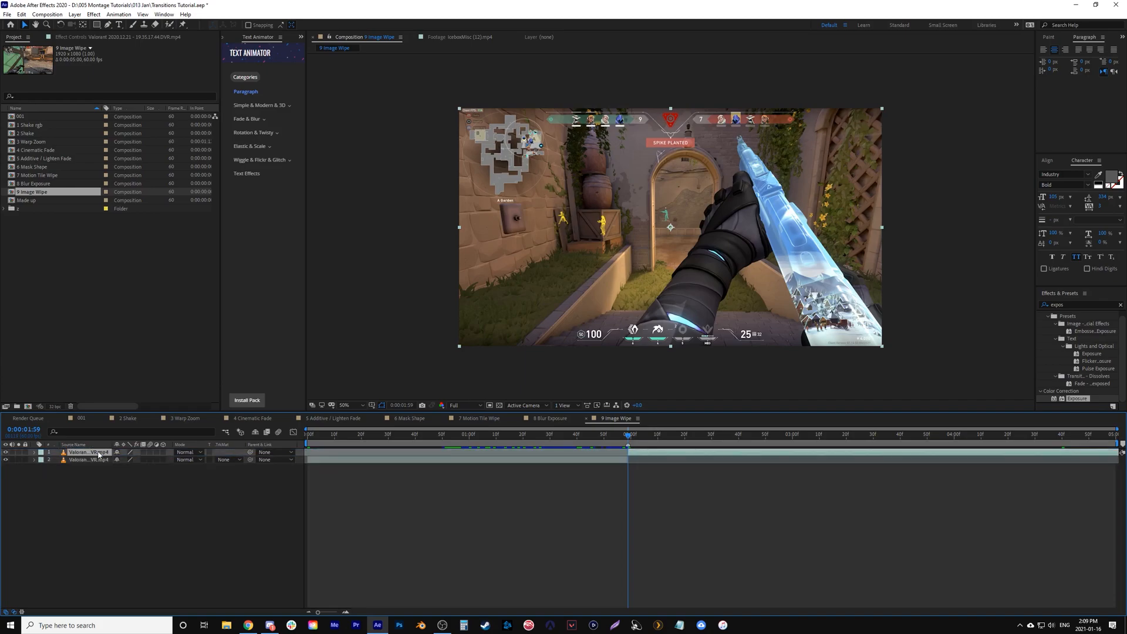
click(628, 459)
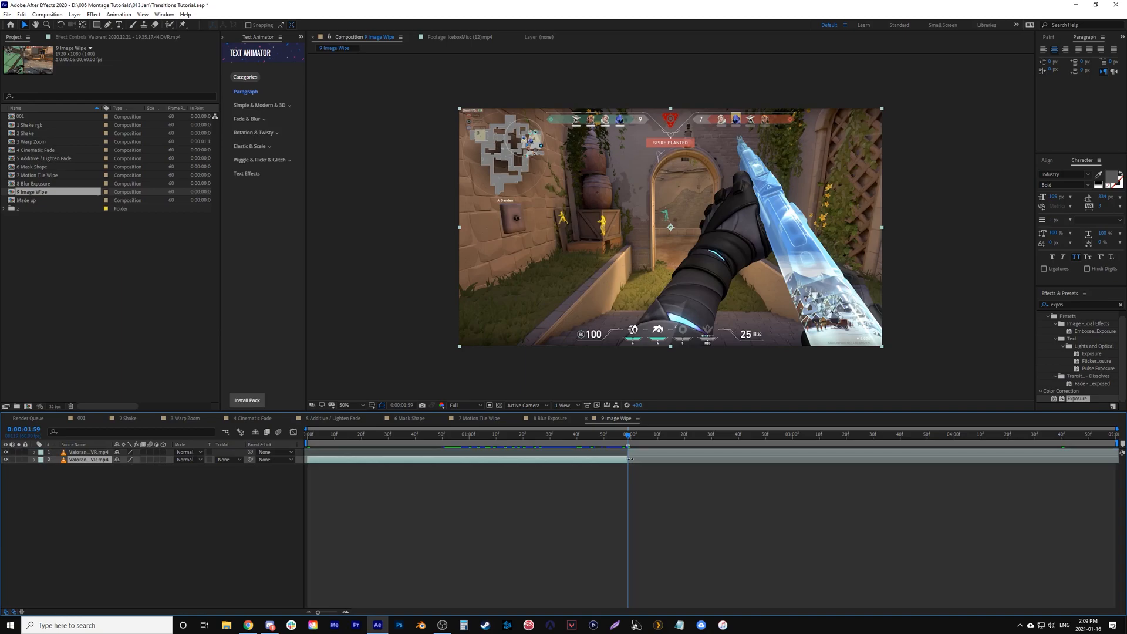
drag(628, 459, 862, 459)
click(762, 454)
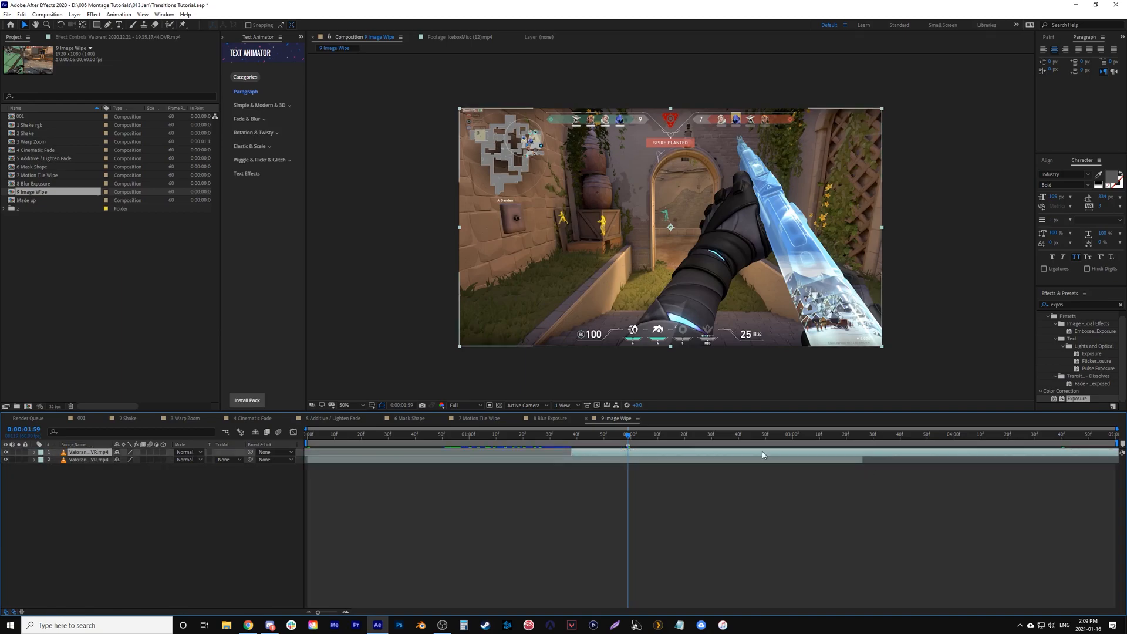
Step: Find CC Image Wipe among the transition effects, apply it to the upper clip and set its Completion to 100%
click(1120, 305)
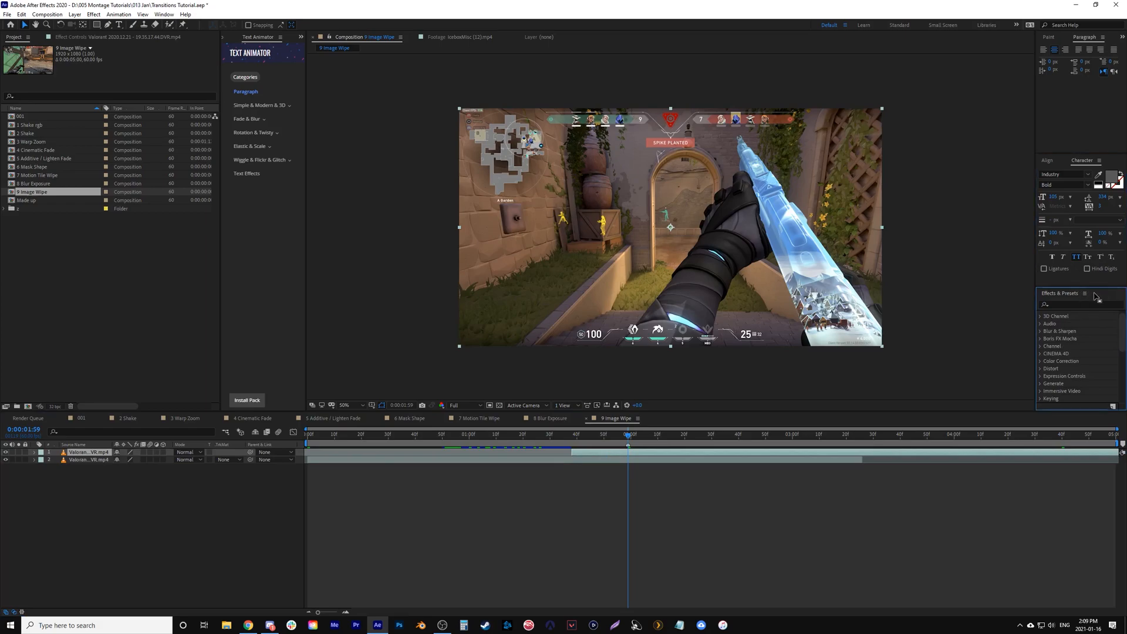
scroll(1065, 376, down, 4)
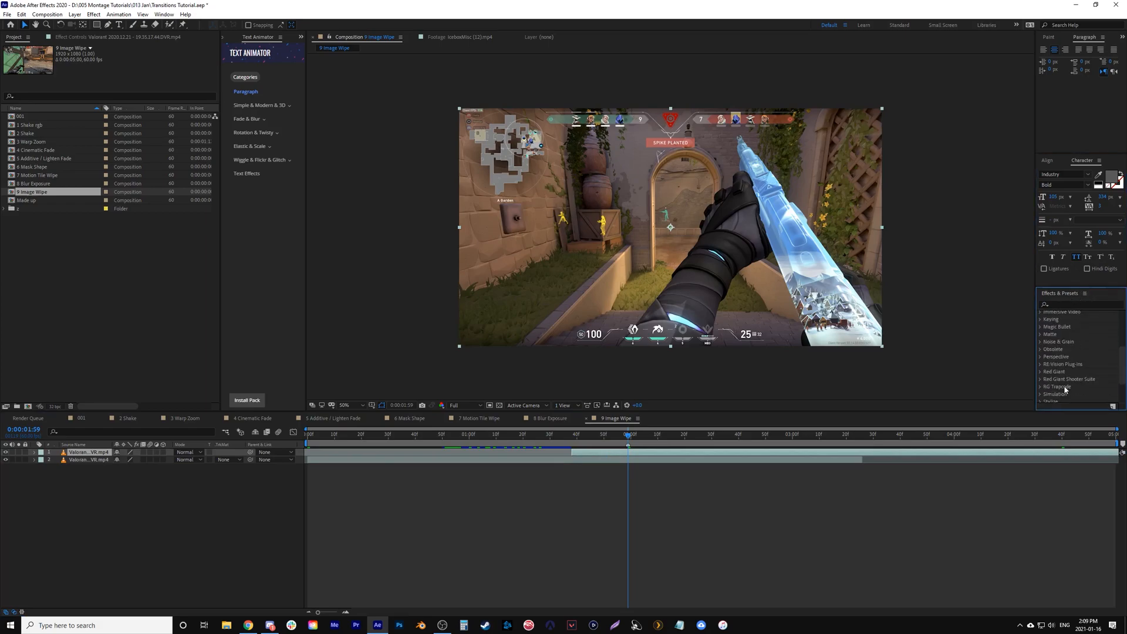
scroll(1056, 401, down, 1)
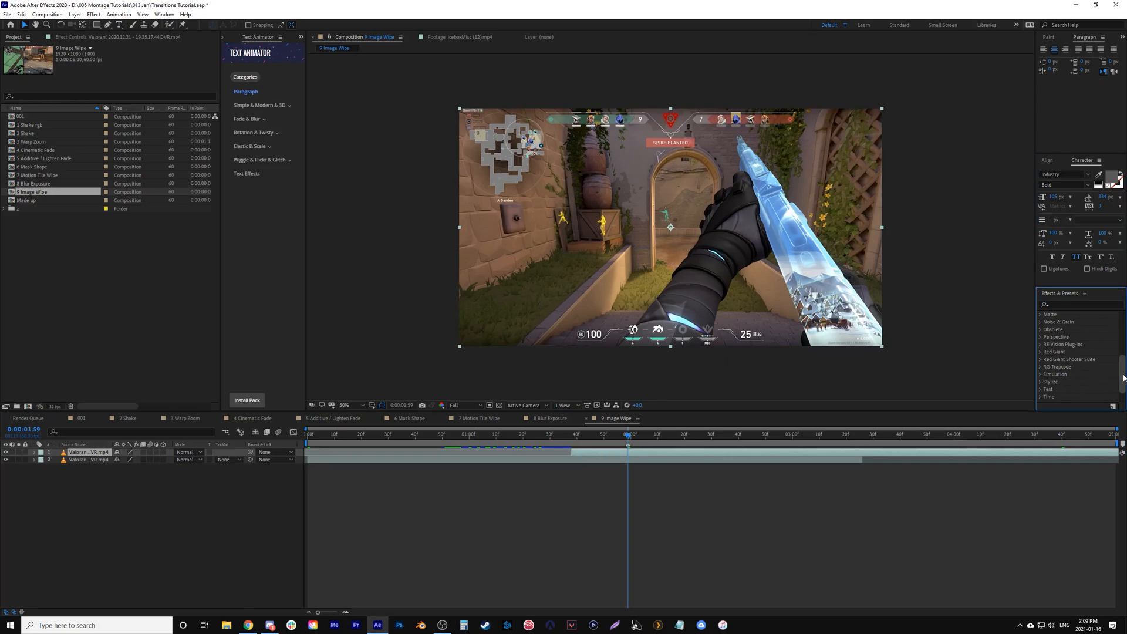
scroll(1064, 398, down, 1)
click(1040, 385)
scroll(1079, 365, down, 4)
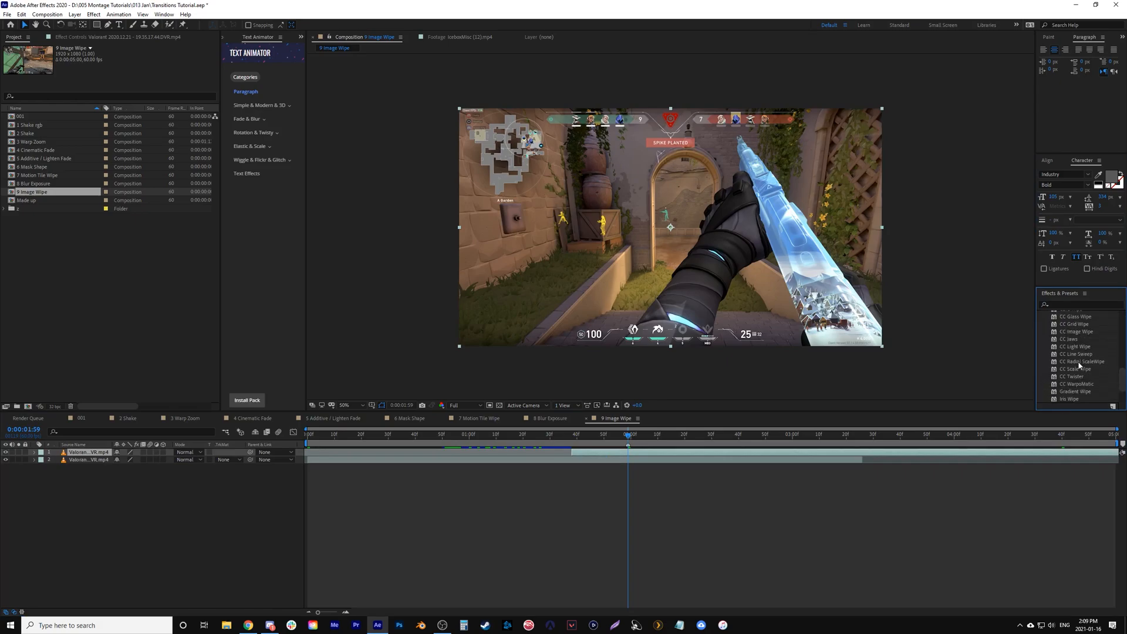
click(1054, 333)
drag(1054, 333, 598, 453)
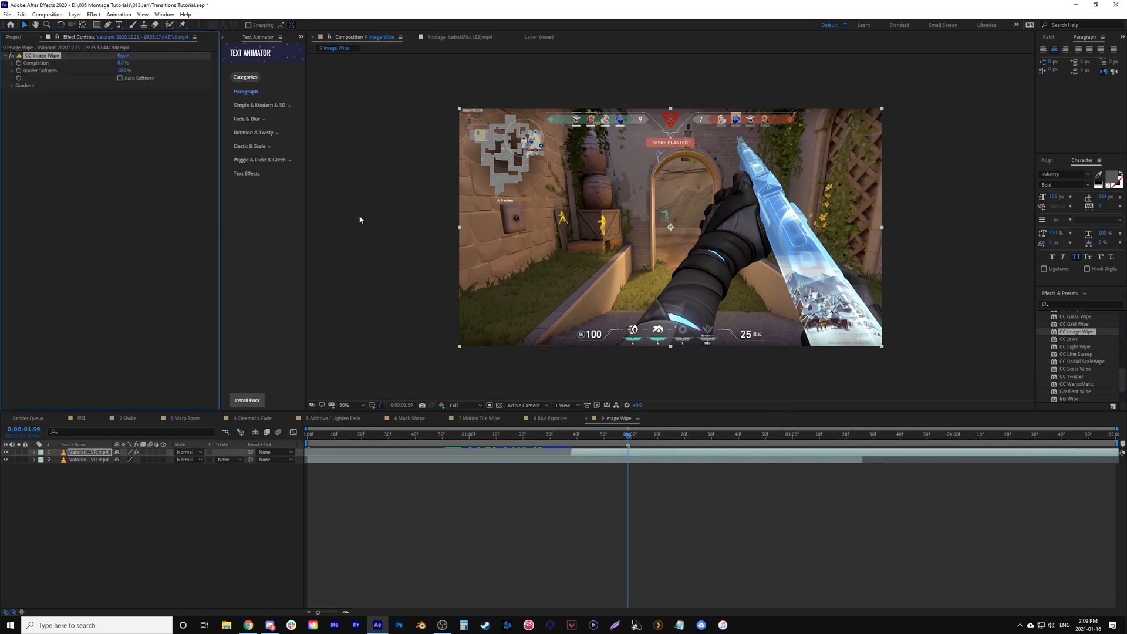
drag(121, 63, 253, 76)
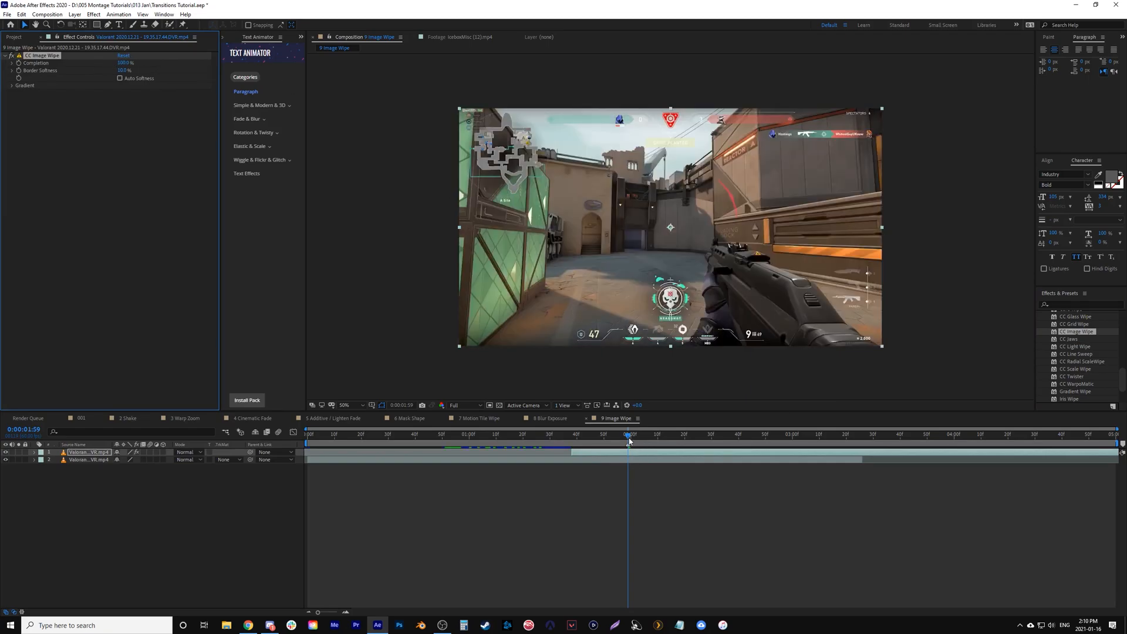
Step: Keyframe the image wipe's Completion at 100% on 0:00:01:49 and at 0% on 0:00:02:09, with Easy Ease on both keyframes
drag(629, 440, 600, 440)
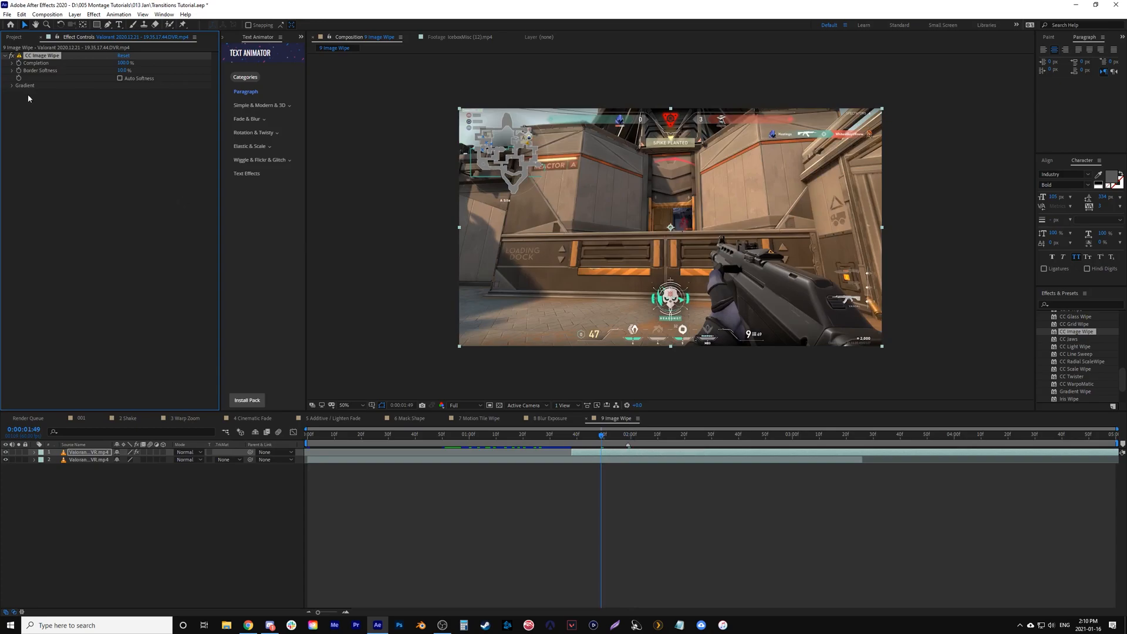
key(shift+Page_Down)
key(shift+Page_Down)
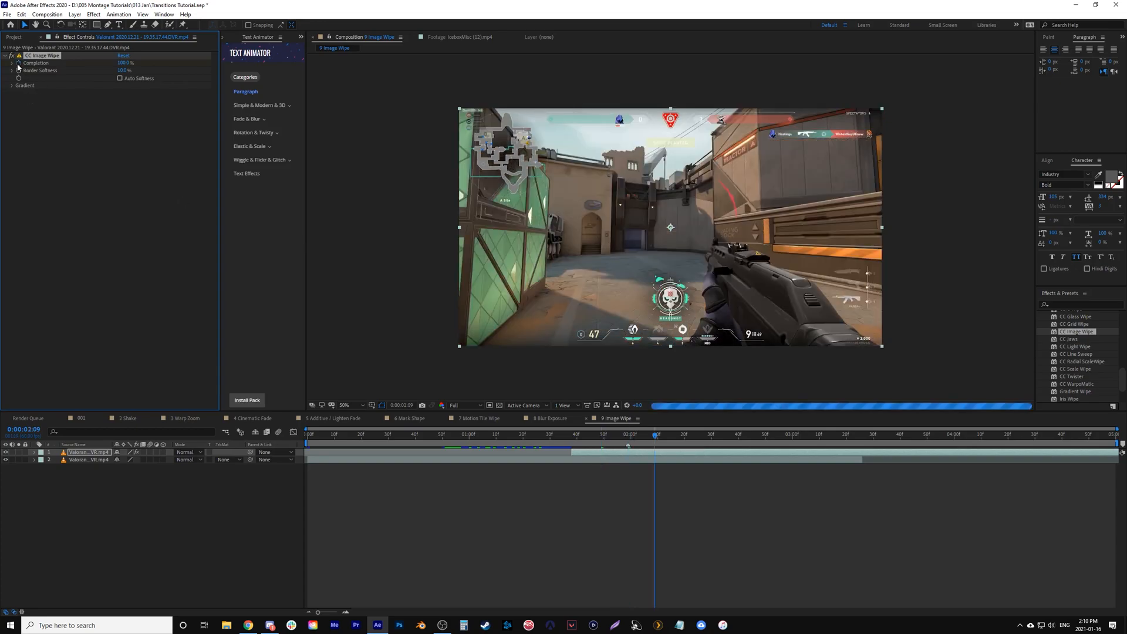
drag(123, 64, 65, 65)
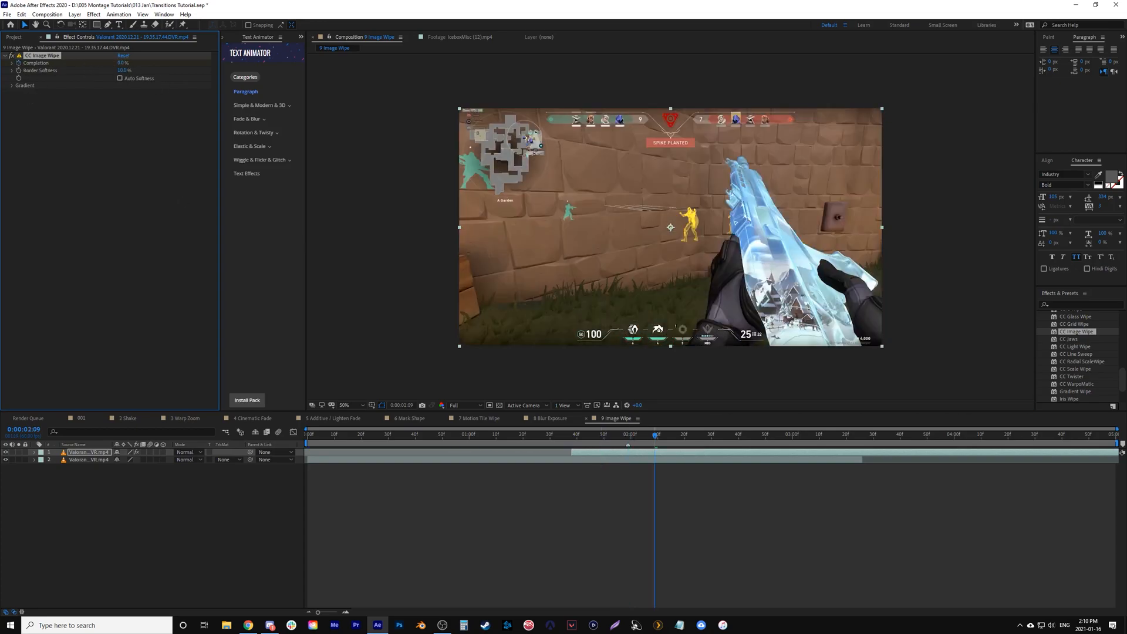
key(u)
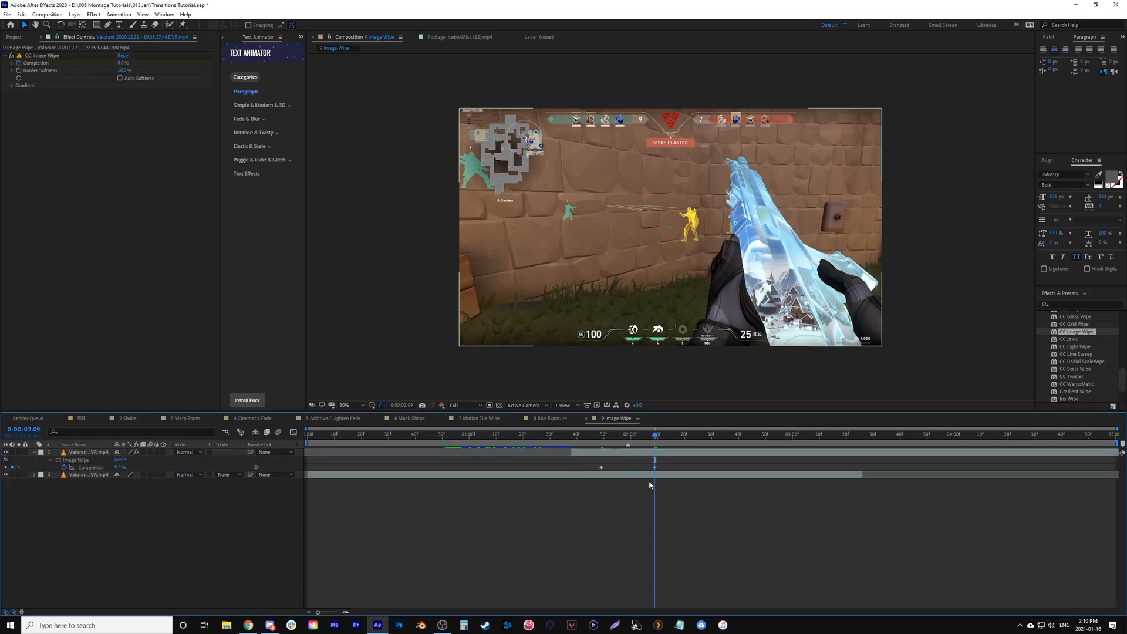
Step: Play back the image wipe from before the cut and inspect its midpoint frame at 0:00:01:59
click(586, 435)
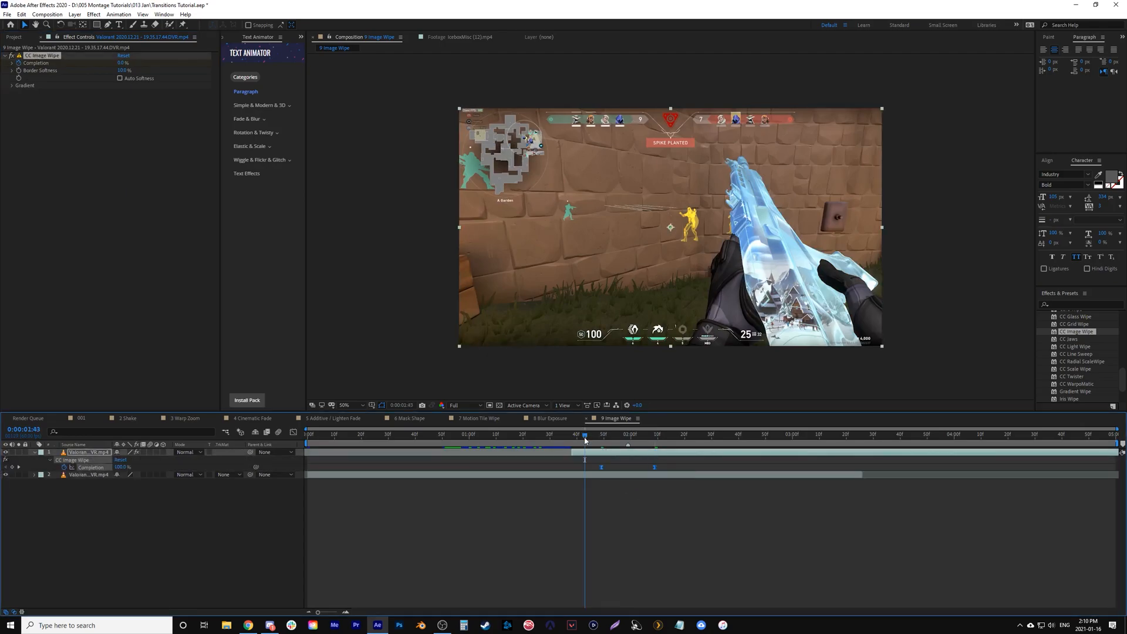
key(space)
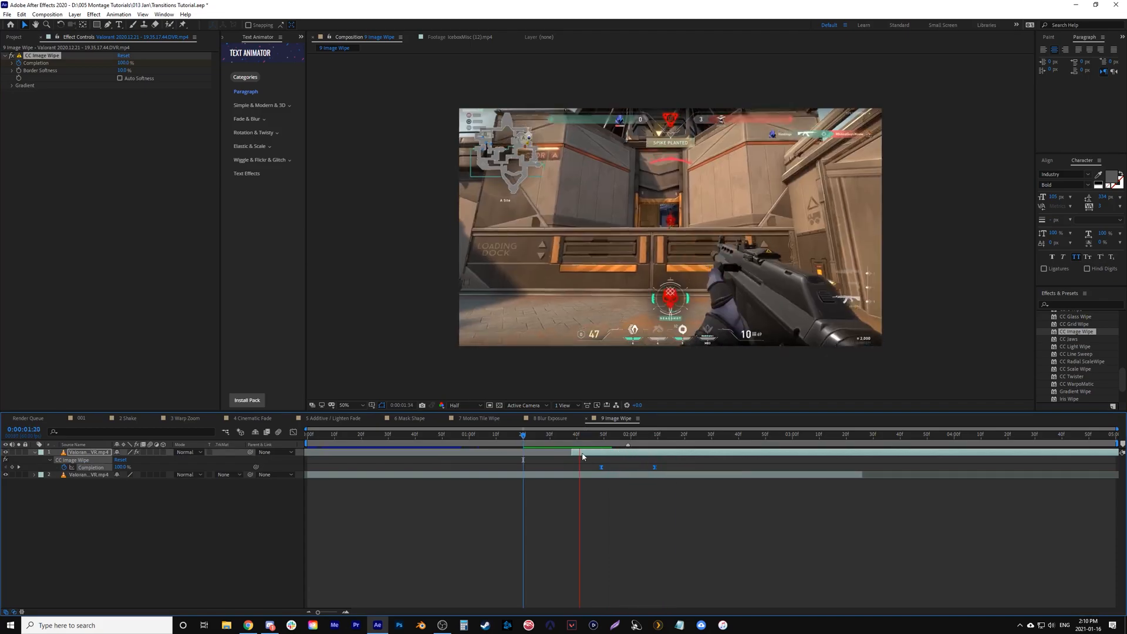
click(628, 438)
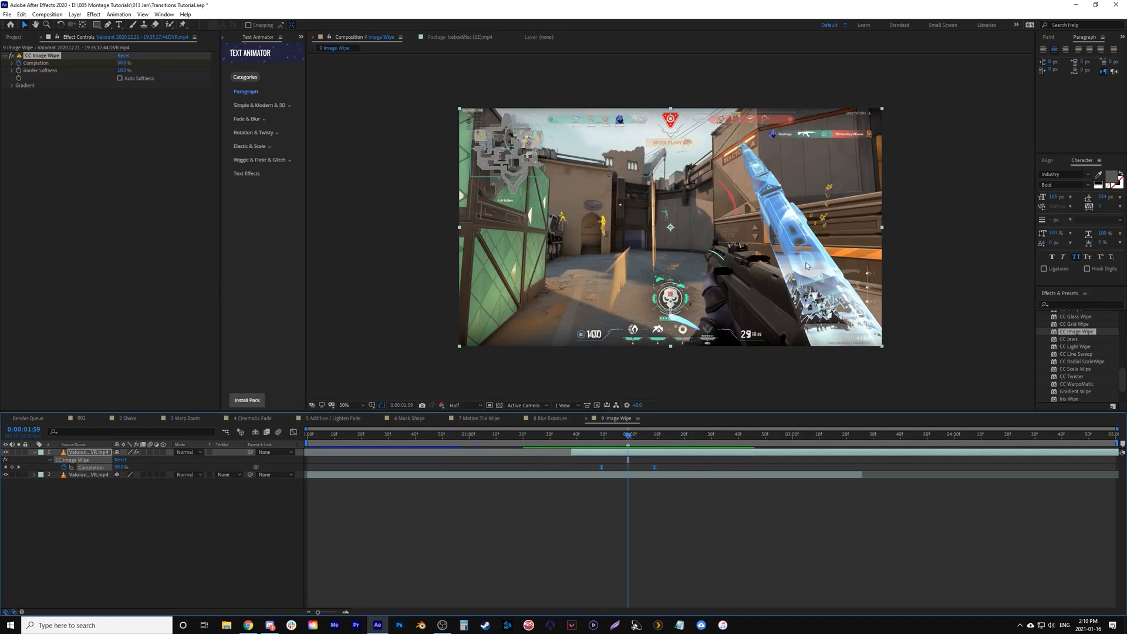
Step: Turn on Inverse Gradient in the image wipe's gradient settings and play back the transition
click(11, 86)
click(120, 115)
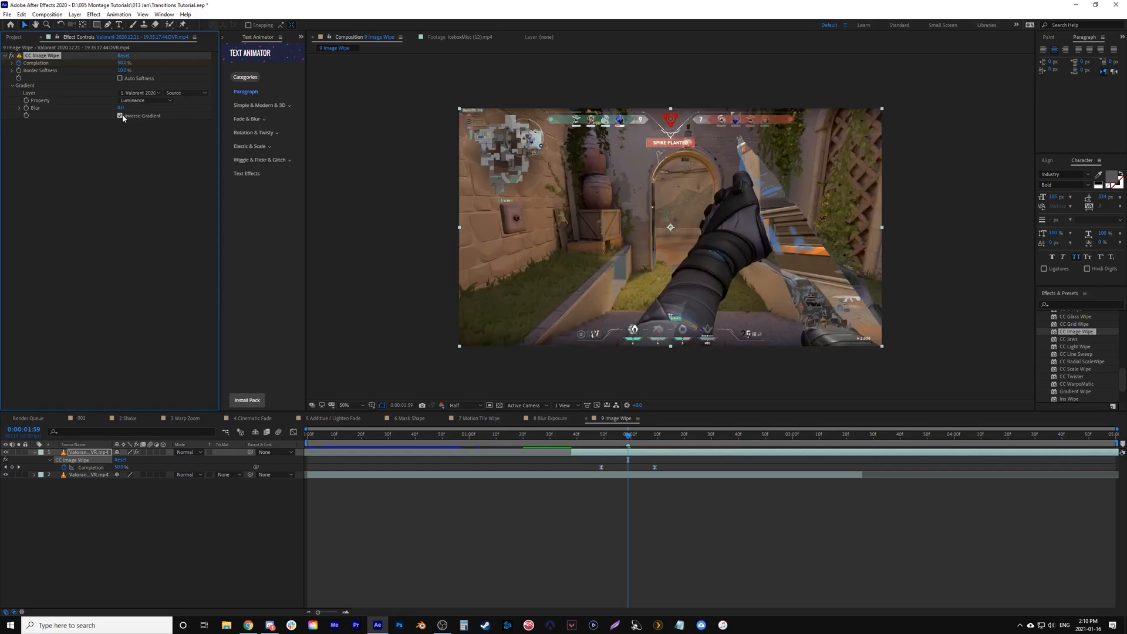
mouse_move(595, 443)
mouse_down()
mouse_move(551, 437)
mouse_move(638, 437)
mouse_move(605, 440)
mouse_up()
key(space)
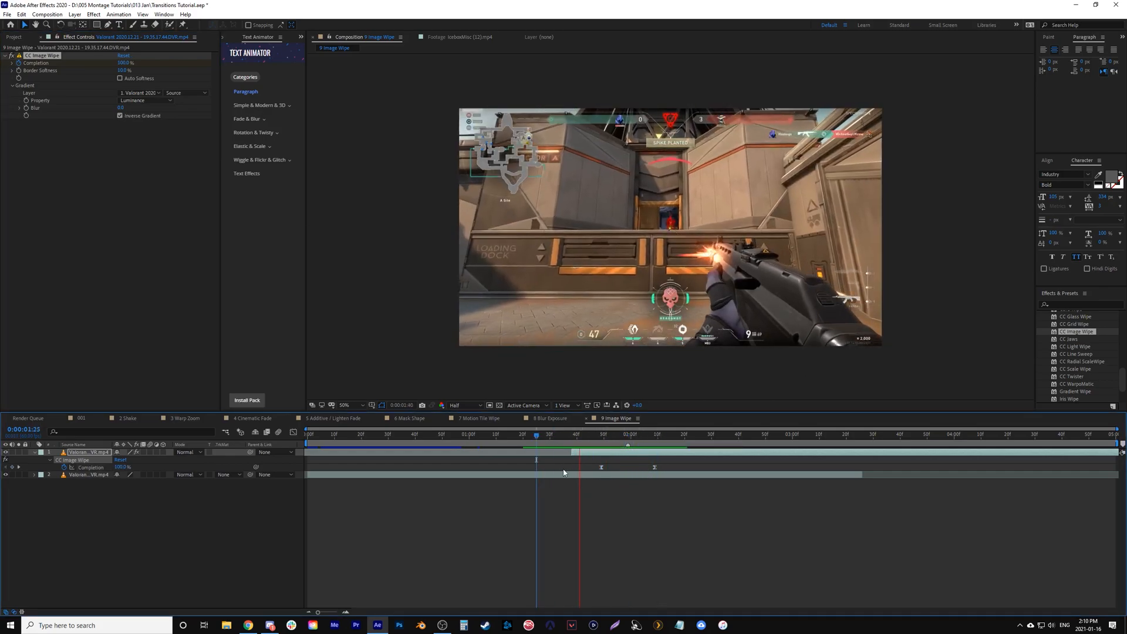
key(space)
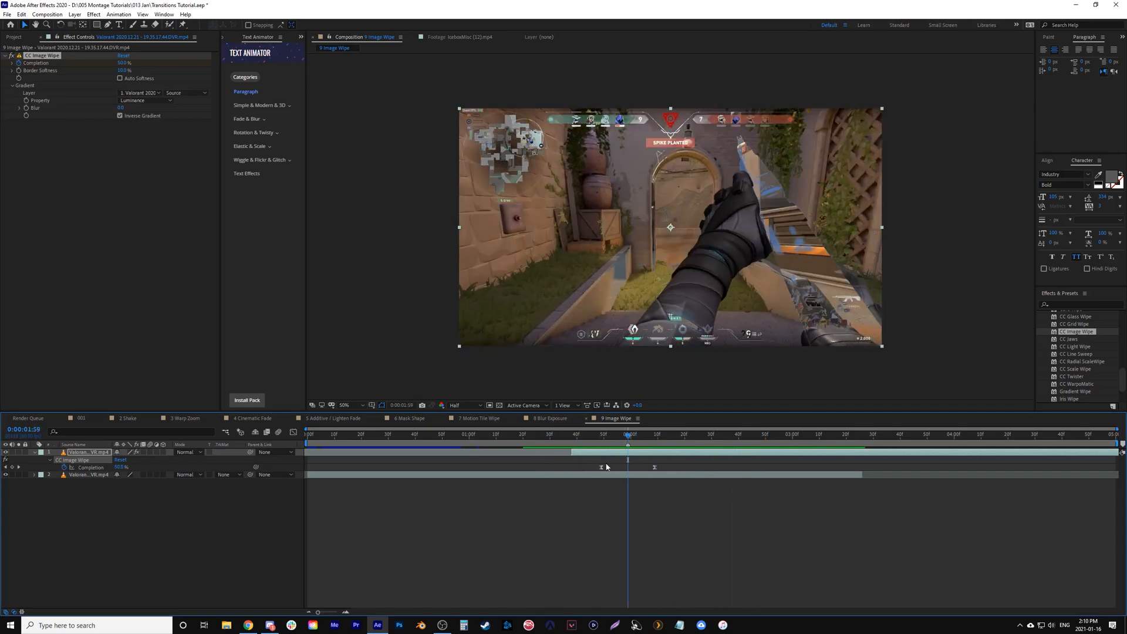
Step: Lengthen the wipe by moving the first Completion keyframe to about 0:00:01:37 and the last to about 0:00:02:35
drag(600, 471, 567, 472)
drag(653, 469, 730, 475)
key(space)
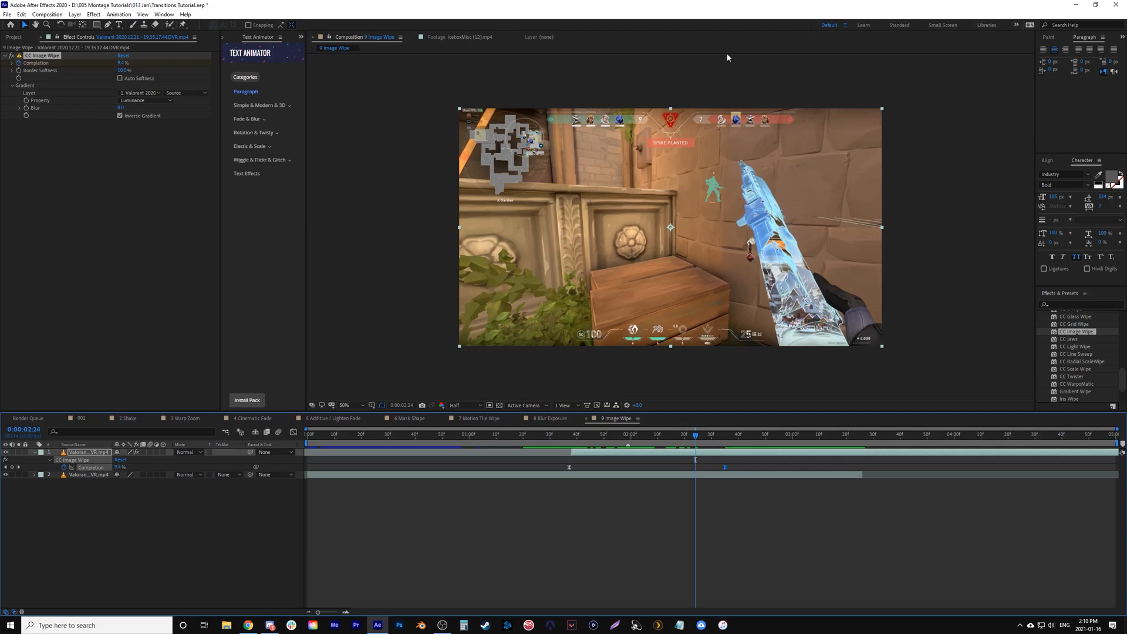
drag(625, 441, 581, 441)
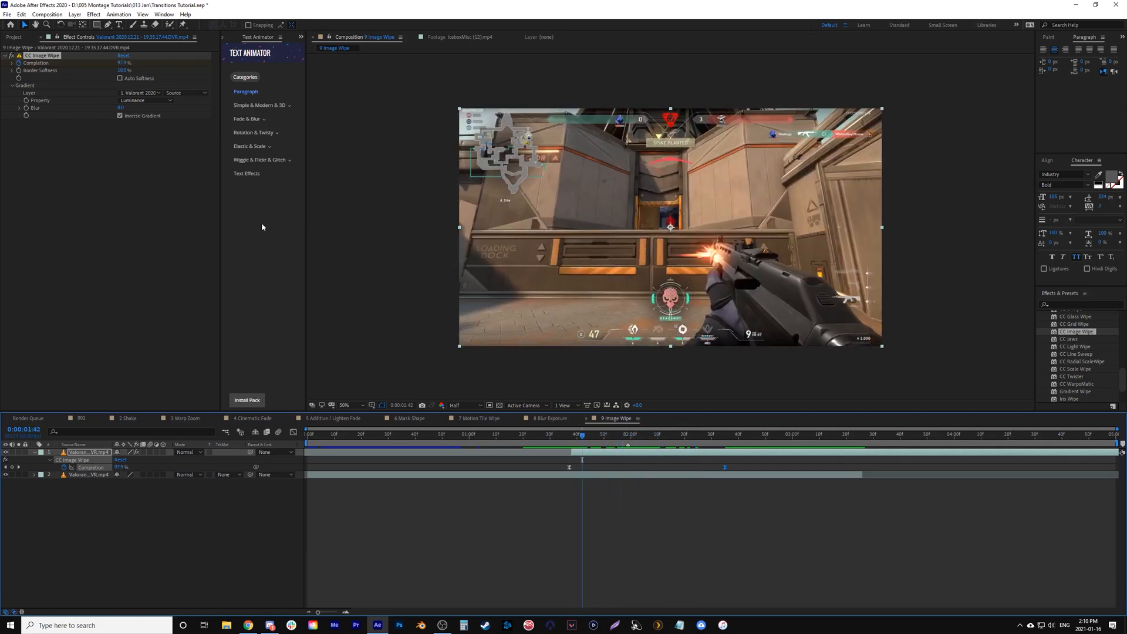
Step: Turn off Inverse Gradient for the image wipe and play back the transition
click(119, 117)
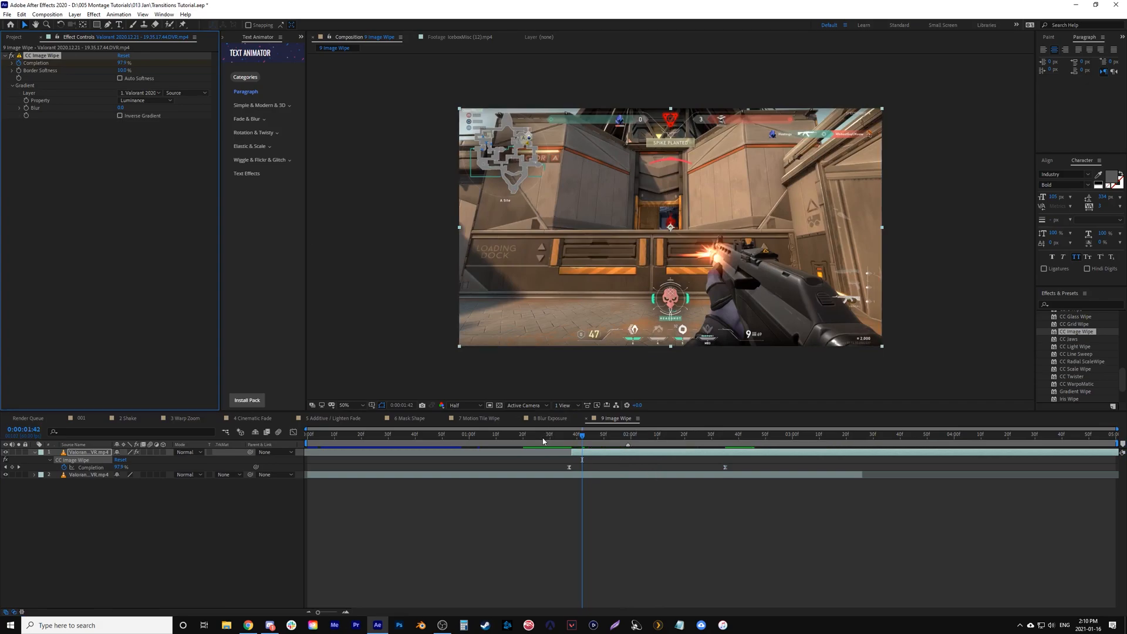
key(space)
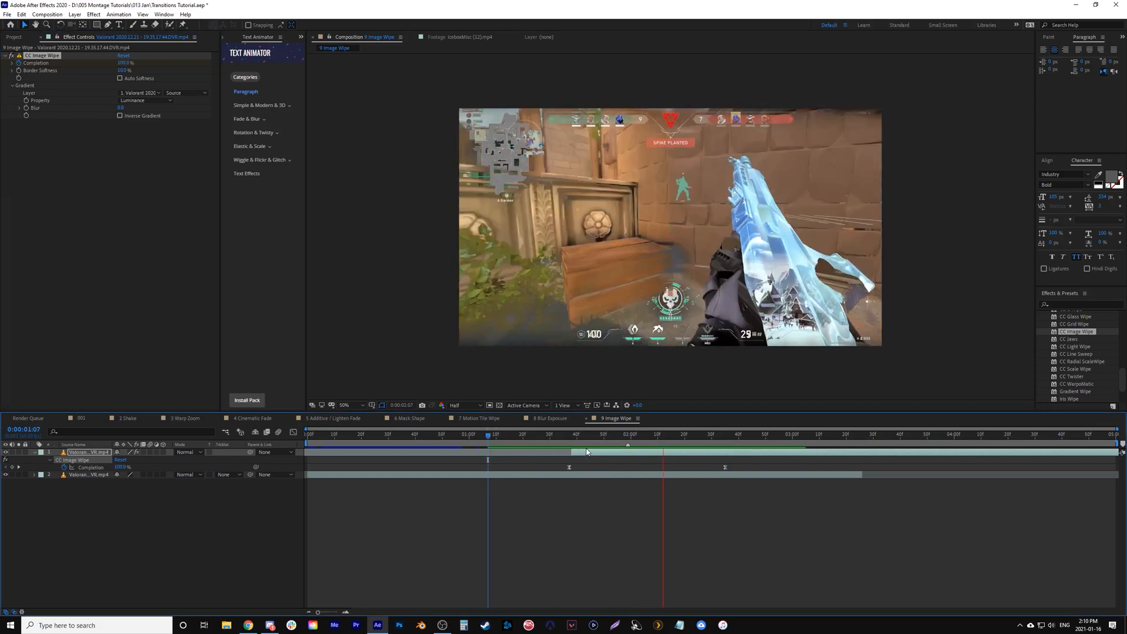
click(507, 436)
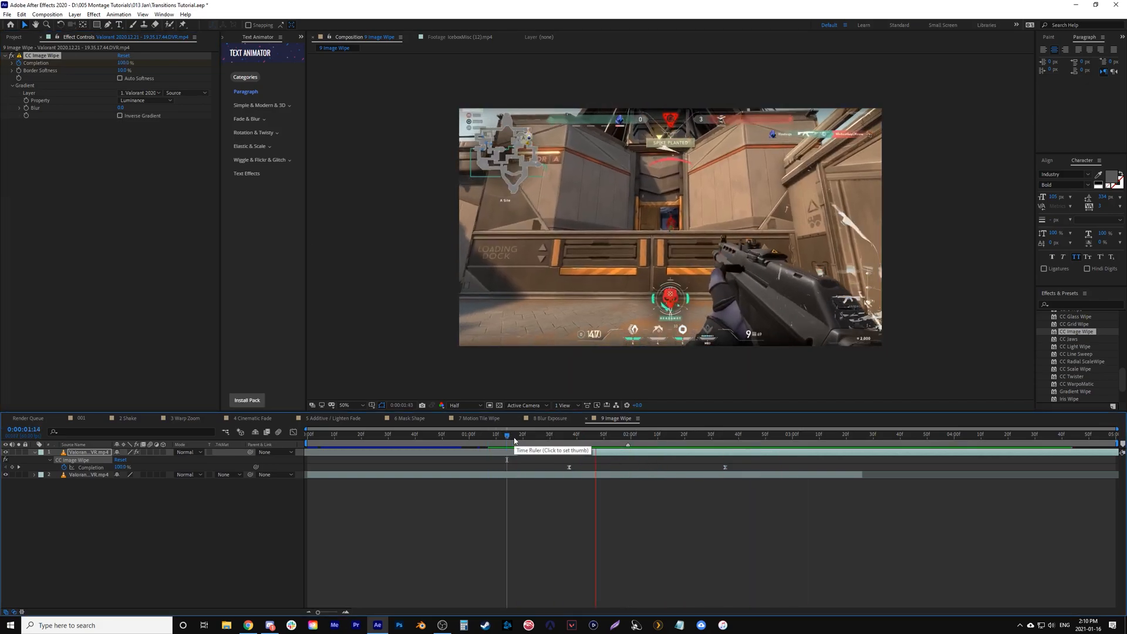
key(space)
Step: Replay the lengthened image wipe from several points ahead of the cut to review how the clips blend
drag(627, 436, 459, 452)
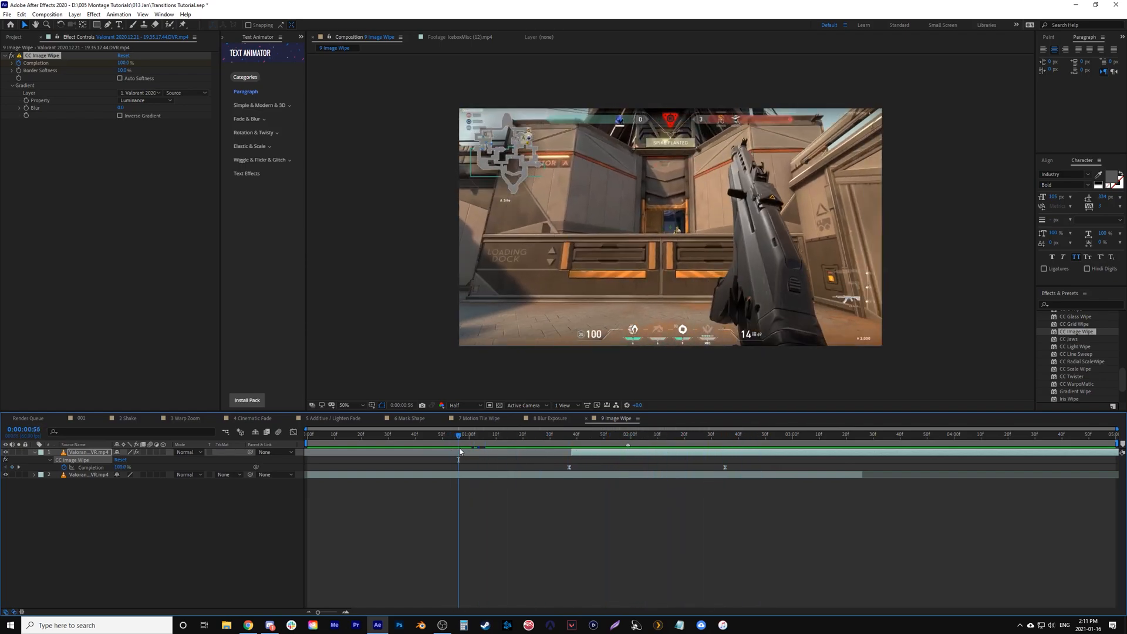
key(space)
key(space)
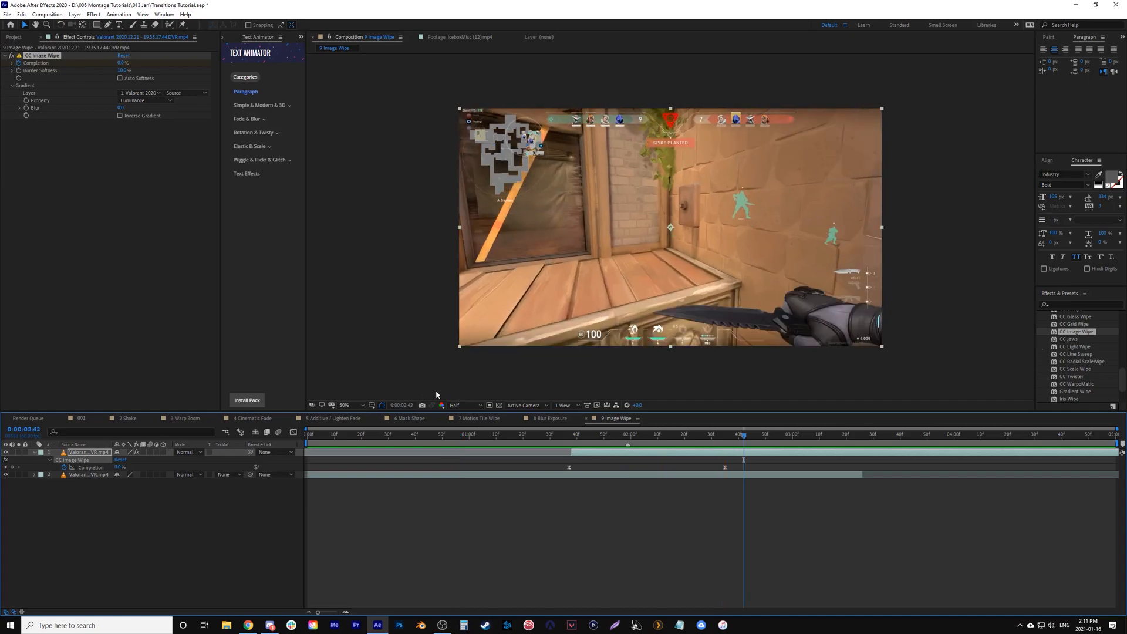
drag(469, 447, 477, 443)
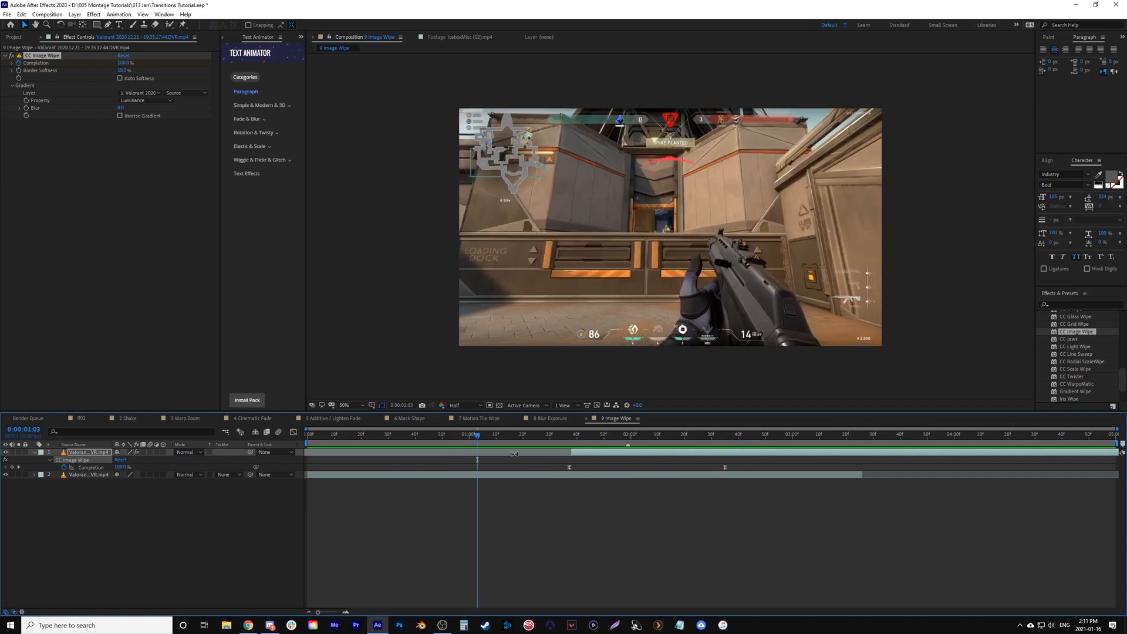
key(space)
key(space)
drag(544, 432, 501, 435)
key(space)
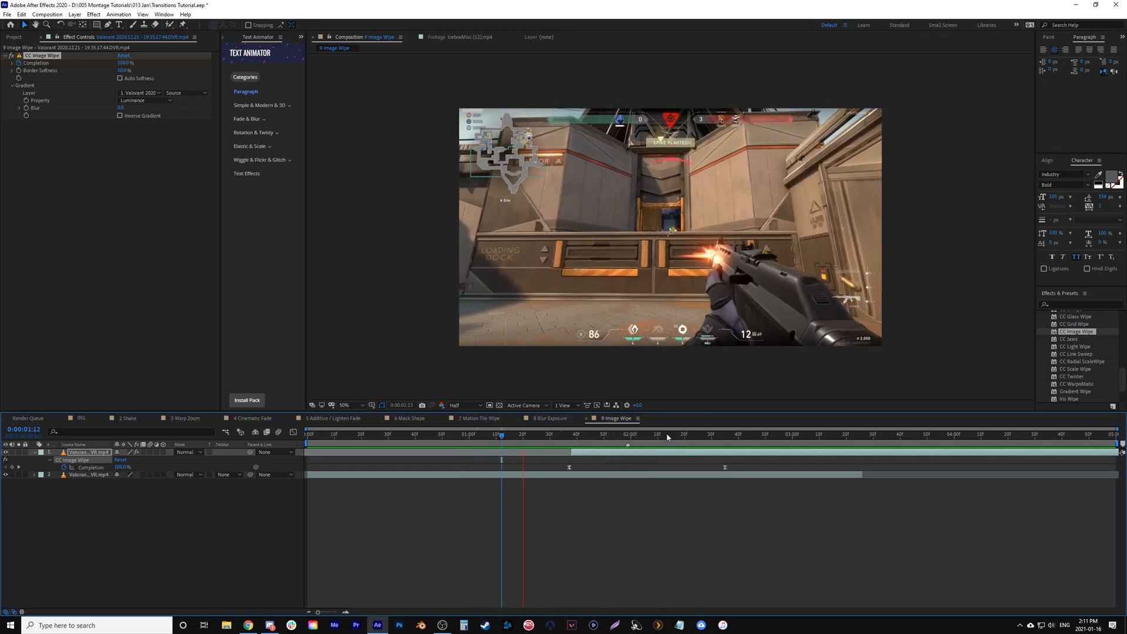
key(space)
Step: Open the composition Made up and set its preview resolution to Half
click(13, 37)
click(13, 203)
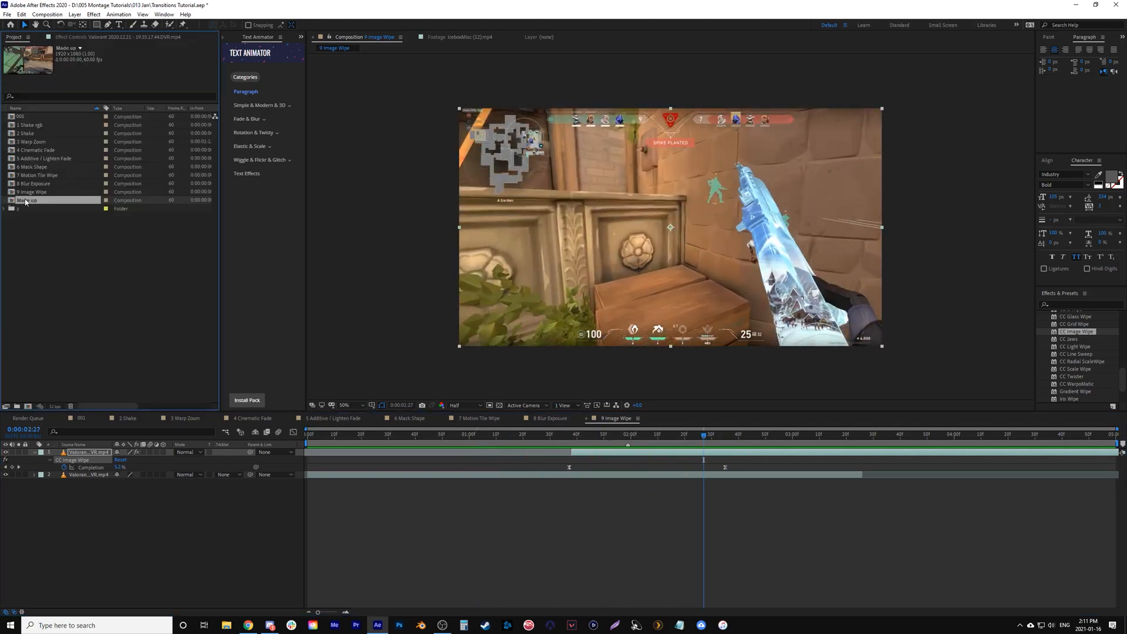
double_click(12, 201)
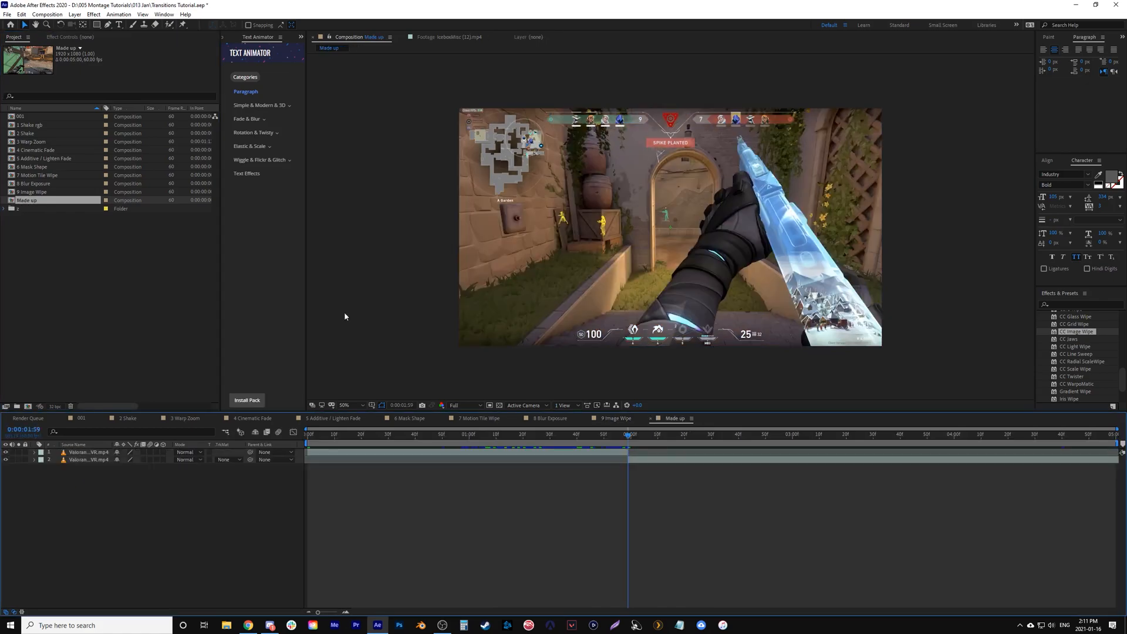
click(464, 406)
click(461, 436)
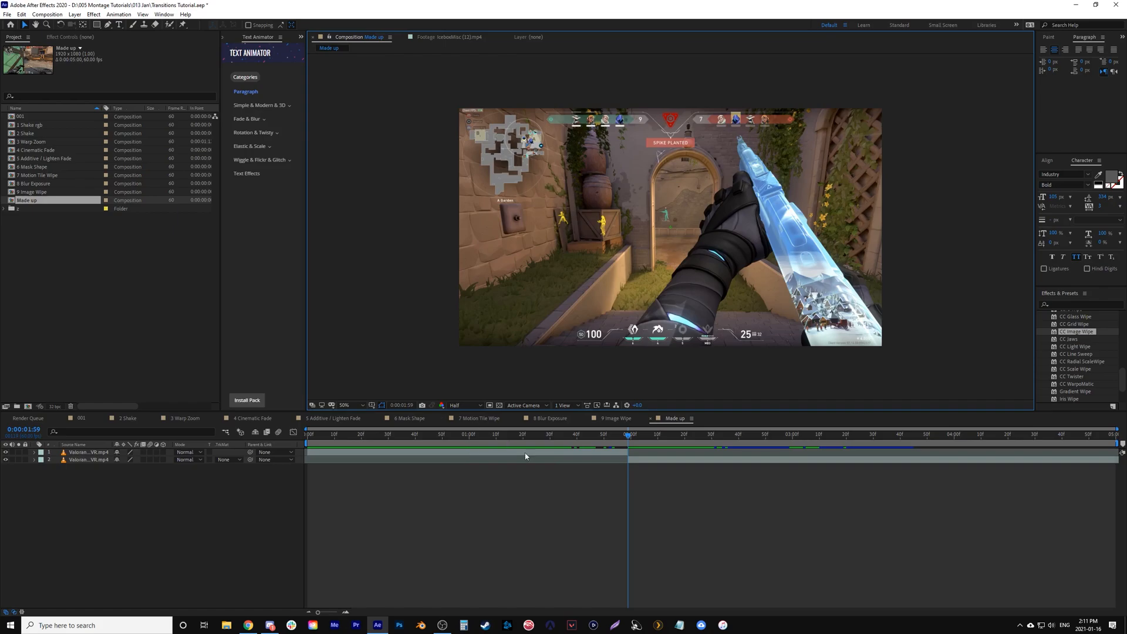
Step: Play back and scrub through the plain cut between the two clips
mouse_move(562, 435)
mouse_down()
mouse_move(634, 435)
mouse_move(538, 435)
mouse_move(646, 435)
mouse_move(546, 435)
mouse_up()
key(space)
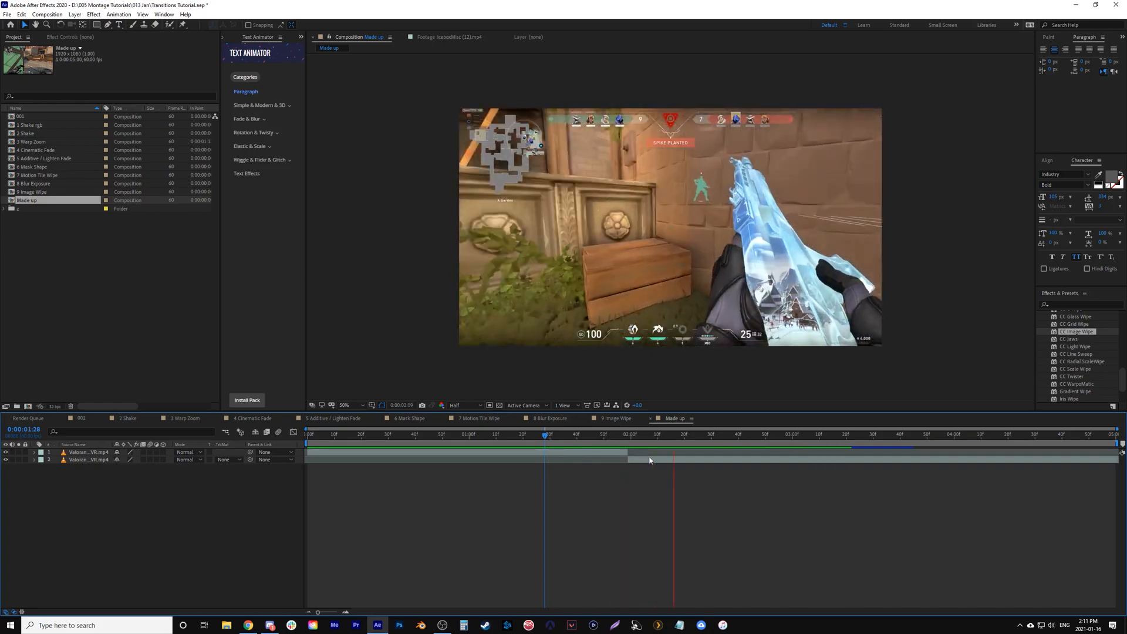
drag(628, 438, 693, 451)
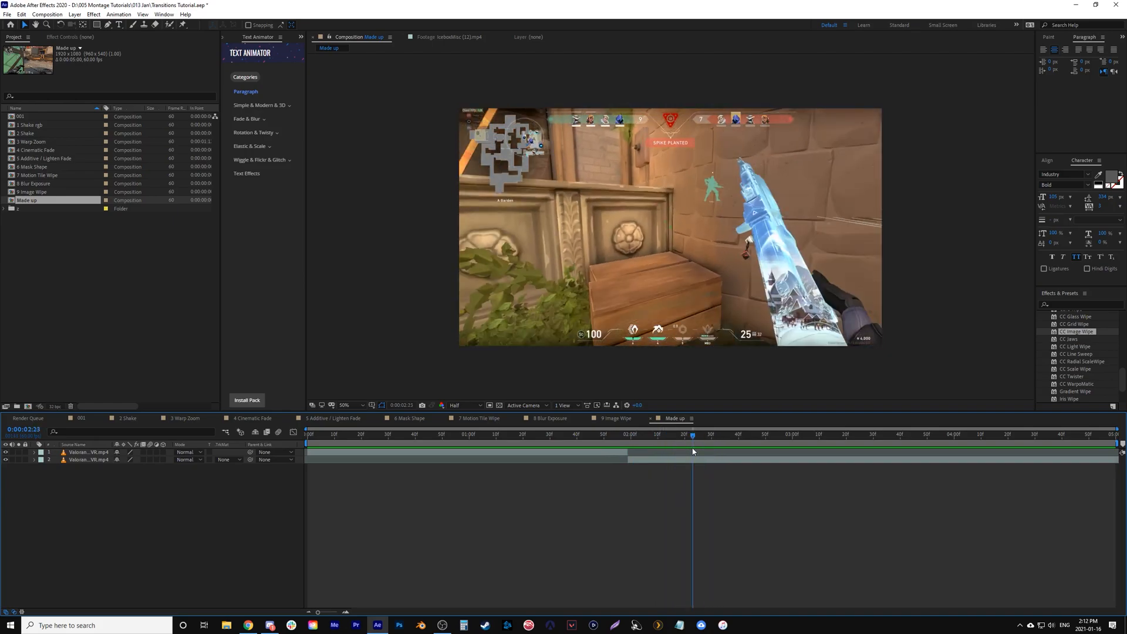
Step: At the cut at 0:00:01:59, find the Shift Channels effect and apply it to both clips
click(632, 442)
click(650, 464)
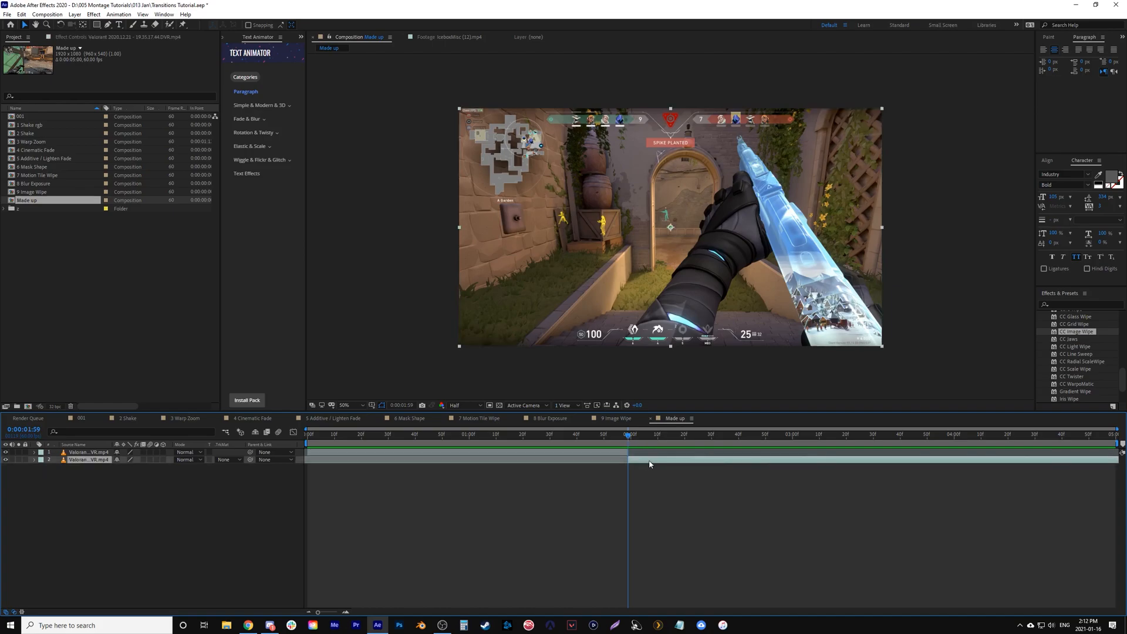
click(1077, 304)
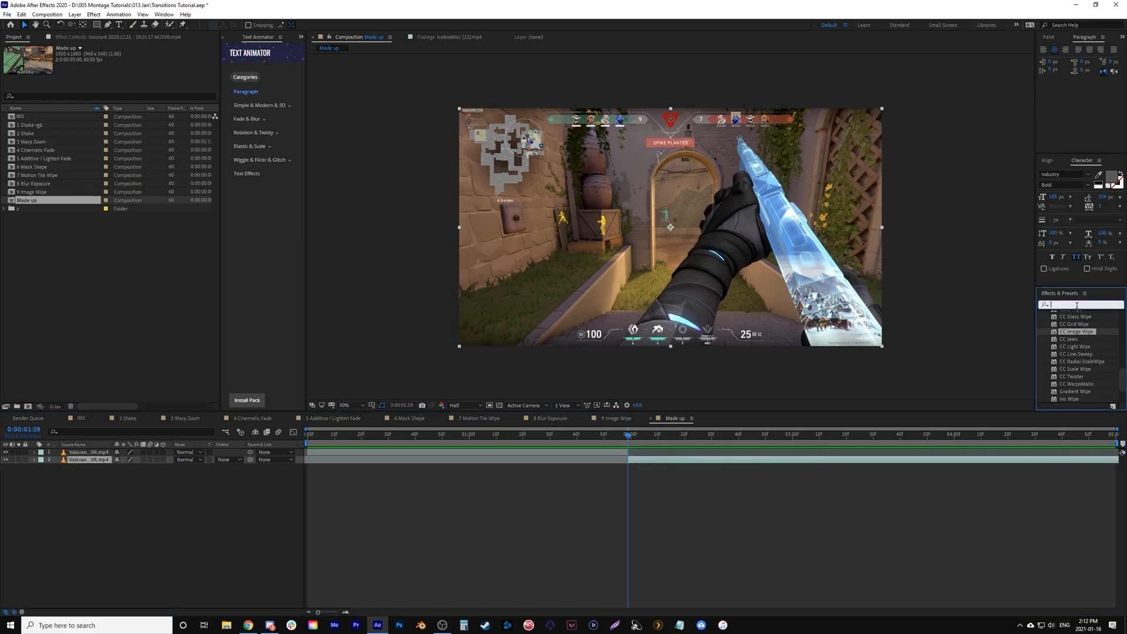
click(754, 537)
click(1071, 303)
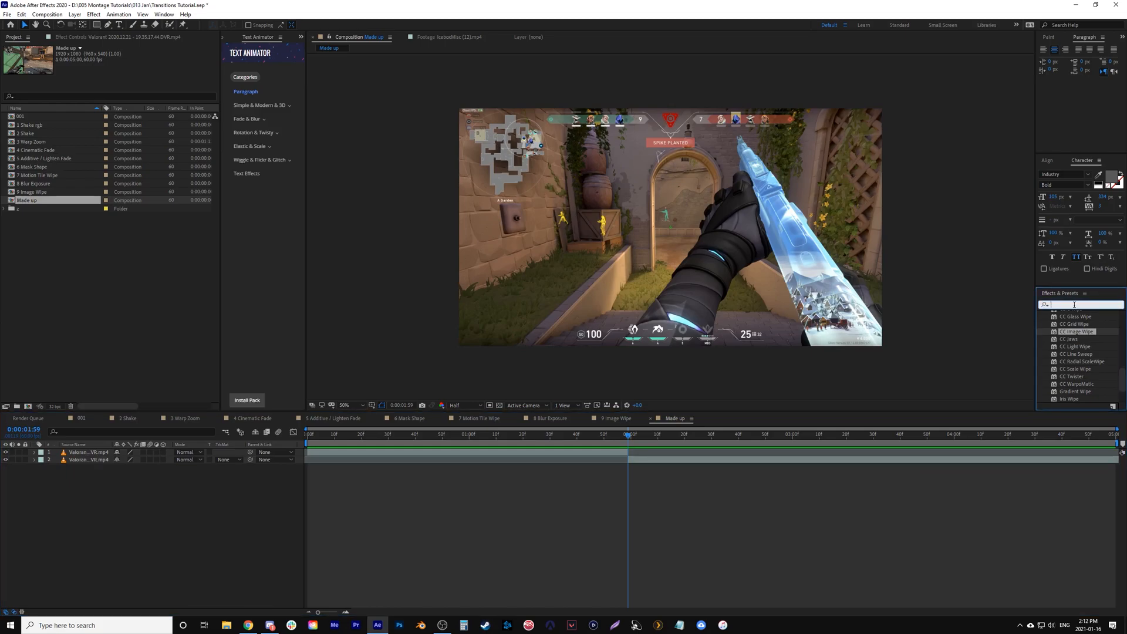
text(shift)
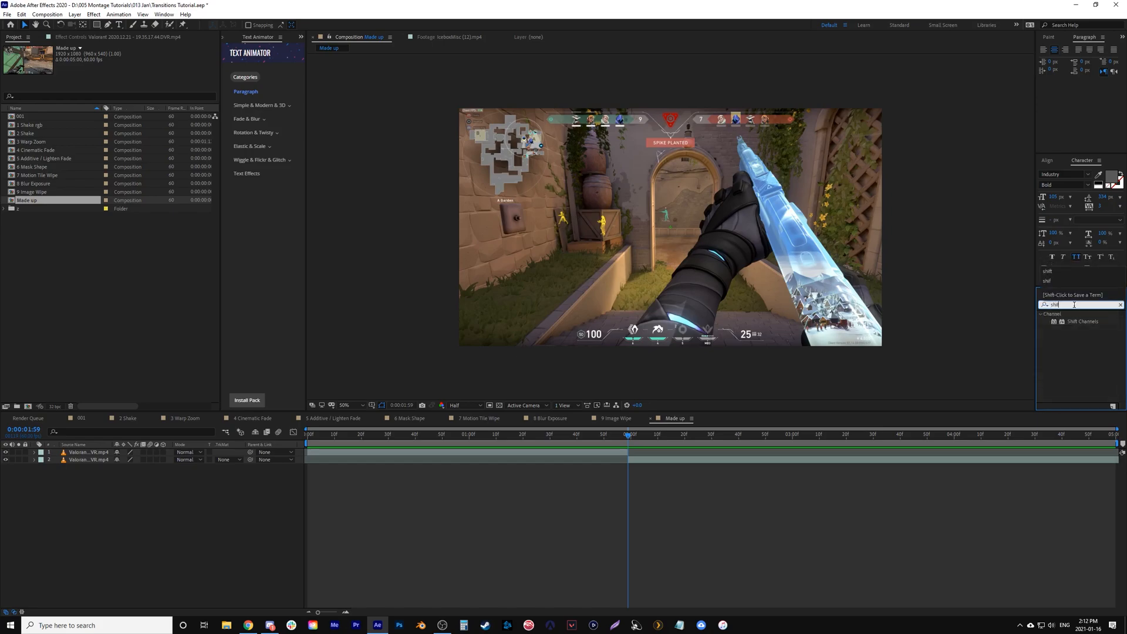
drag(1057, 324, 675, 459)
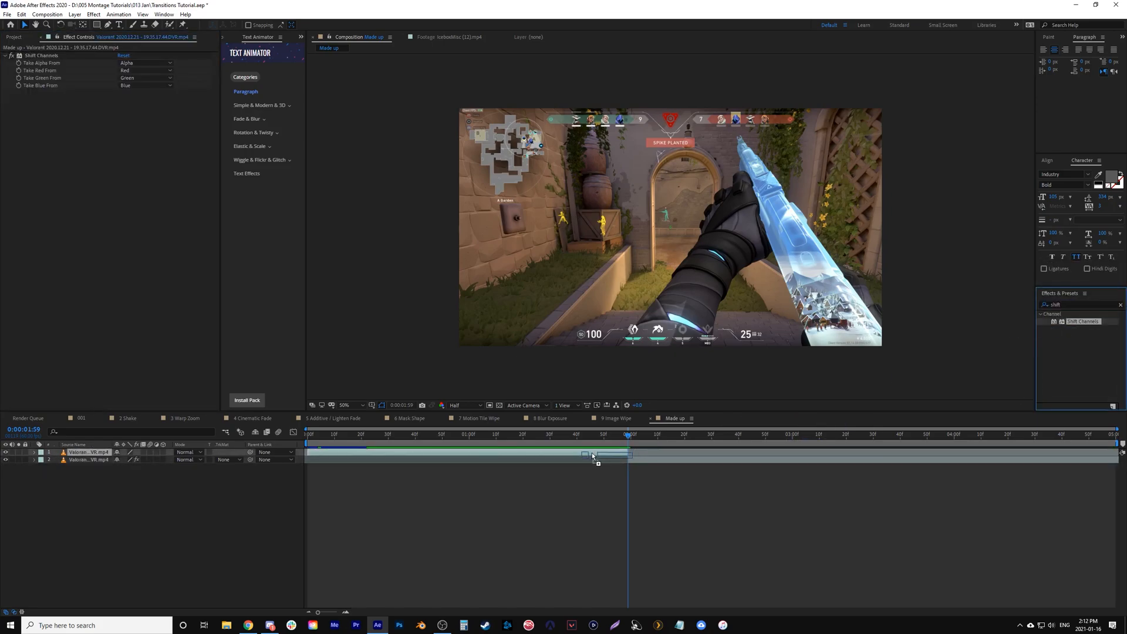
Step: Duplicate both clips twice so that each has three layers with Shift Channels
click(651, 462)
key(ctrl+d)
key(ctrl+d)
click(610, 453)
key(ctrl+d)
key(ctrl+d)
Step: On layer 4, the second clip's top copy, set Shift Channels' green and blue sources to Full Off, keeping only red
click(653, 474)
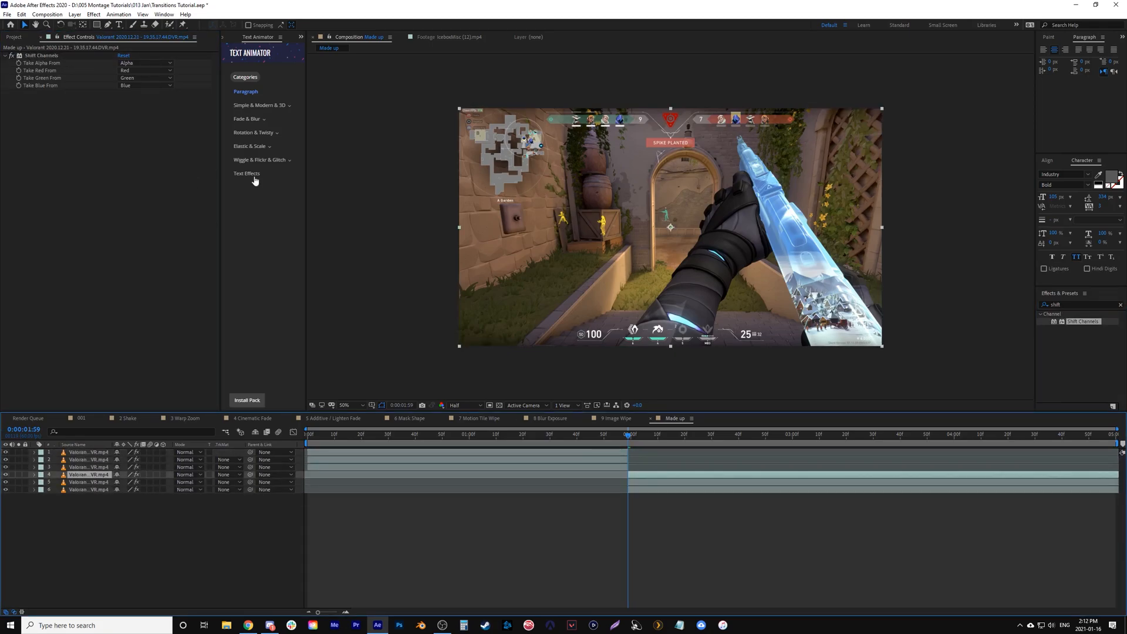
click(657, 435)
click(153, 78)
click(140, 175)
click(151, 85)
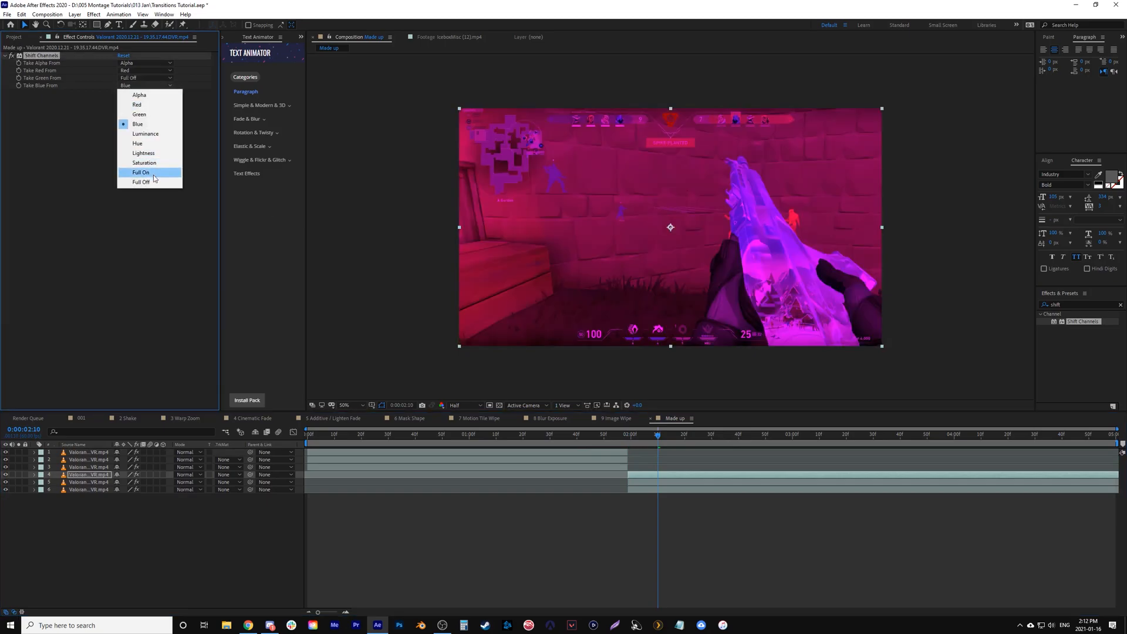
click(141, 182)
Step: On layer 5, the second clip's middle copy, set Shift Channels' red and blue sources to Full Off, keeping only green
click(643, 481)
click(139, 72)
click(156, 168)
click(139, 85)
click(154, 182)
Step: On layer 1, the first clip's top copy, set Shift Channels' green and blue sources to Full Off, keeping only red
click(542, 452)
click(131, 82)
click(141, 174)
click(135, 86)
click(157, 197)
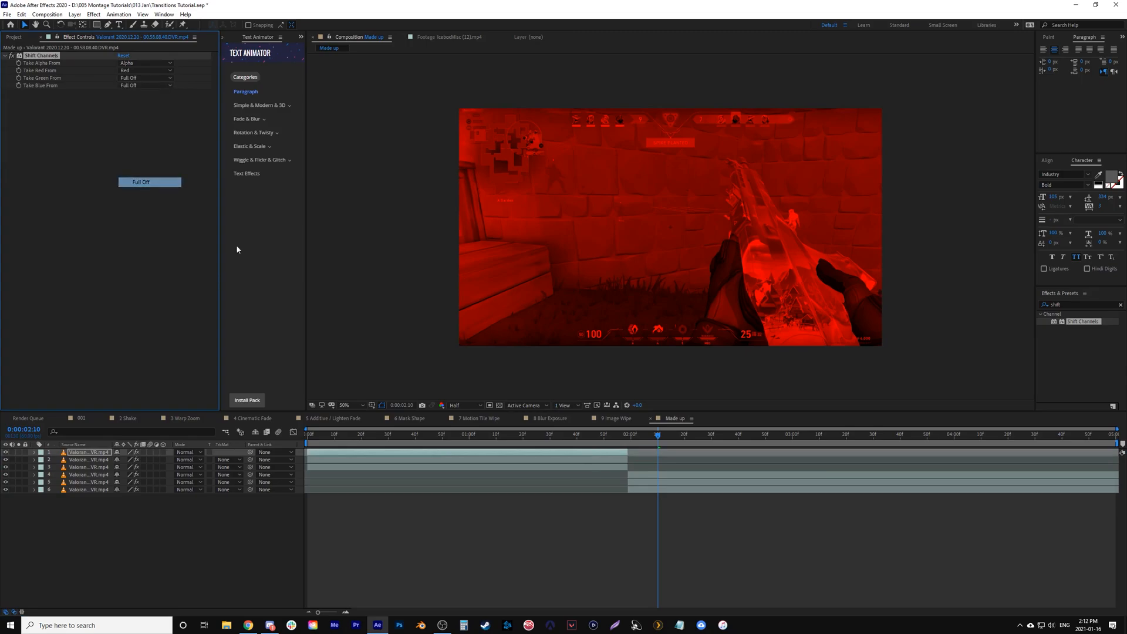
Step: On layer 2, the first clip's middle copy, set Shift Channels' red and blue sources to Full Off, keeping only green
click(579, 460)
click(130, 73)
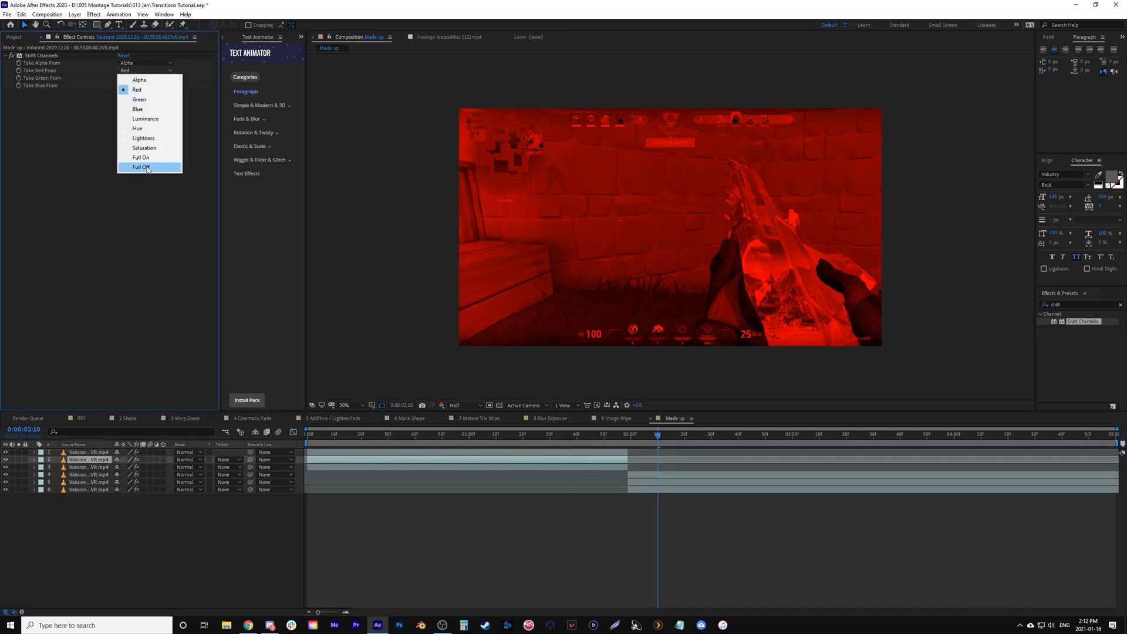
click(140, 167)
click(139, 87)
click(157, 190)
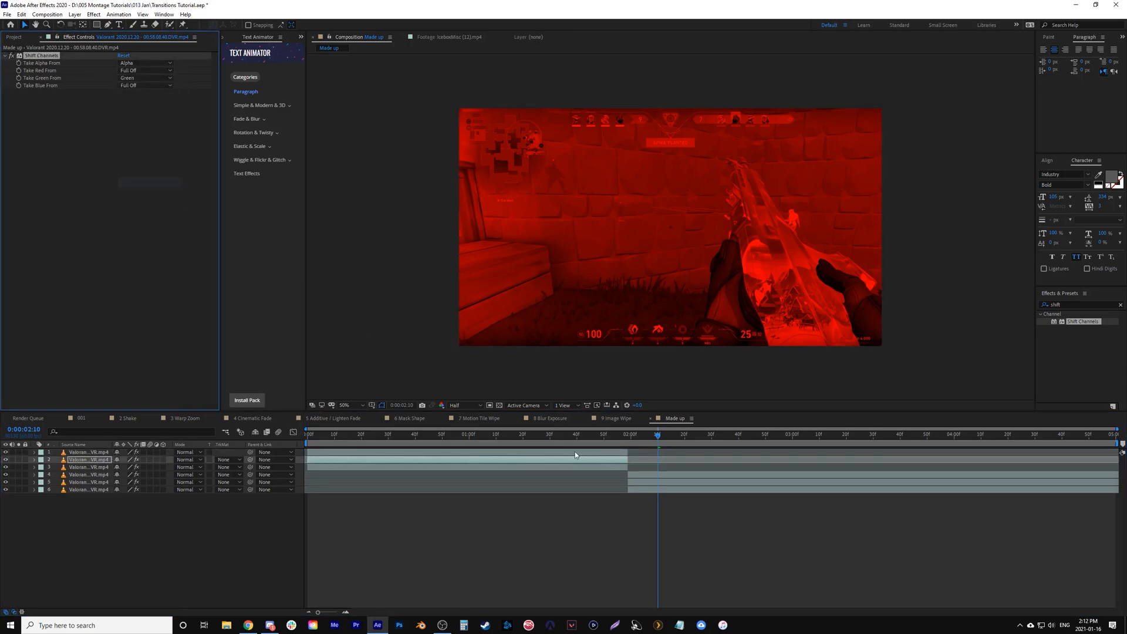
Step: On layer 3, the first clip's bottom copy, set Shift Channels' red and green sources to Full Off, keeping only blue
click(596, 467)
click(154, 71)
click(140, 167)
click(147, 78)
click(150, 173)
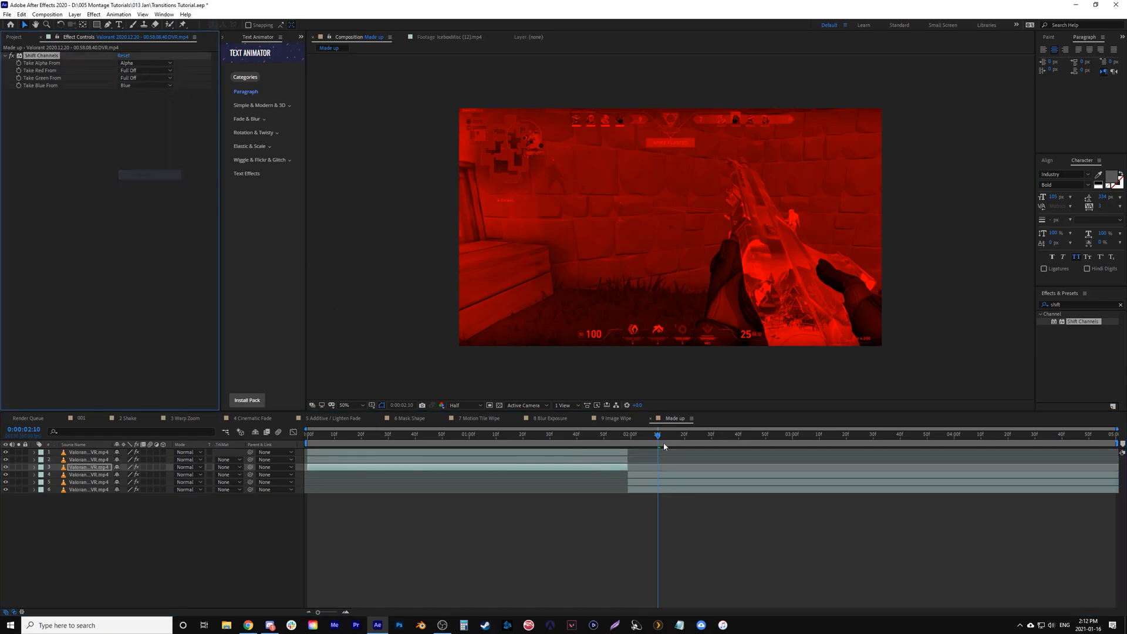
Step: Set the blending mode of layers 4 and 5, the second clip's top and middle copies, to Screen
click(88, 474)
shift+click(192, 482)
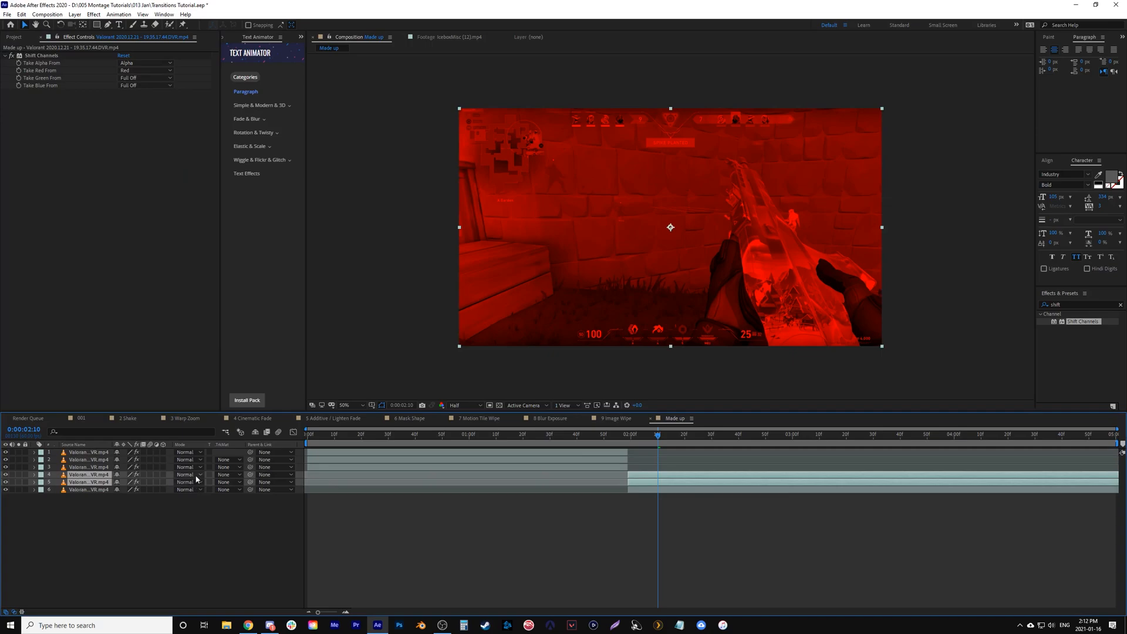
click(191, 482)
click(214, 199)
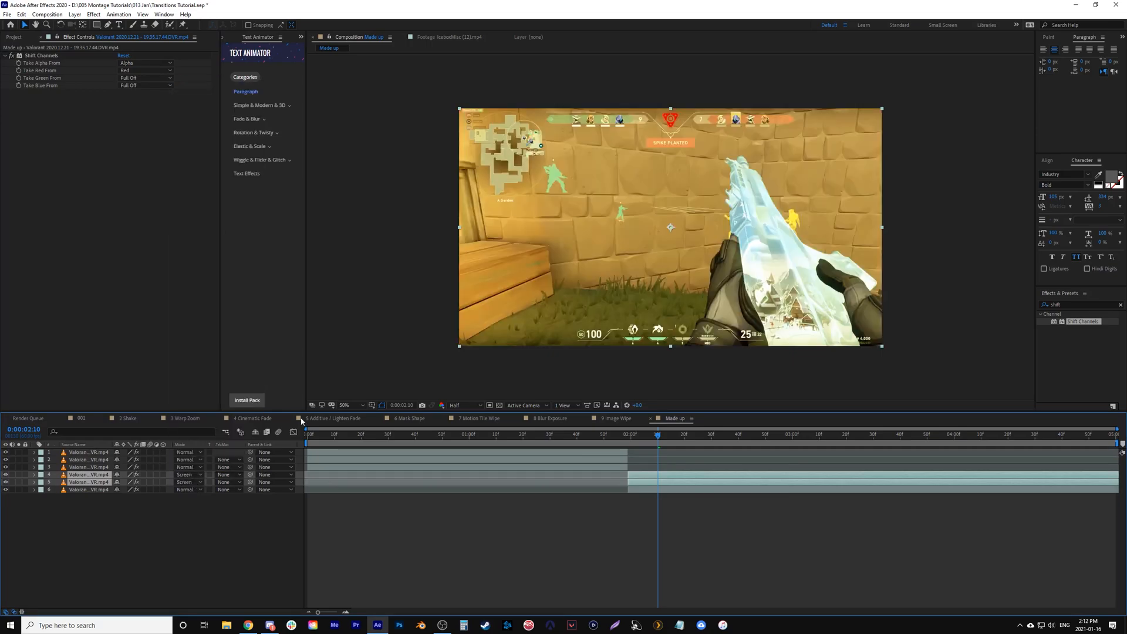
click(191, 474)
Step: On layer 6, the second clip's bottom copy, set Shift Channels' red and green sources to Full Off, keeping only blue
click(629, 572)
click(628, 567)
click(645, 474)
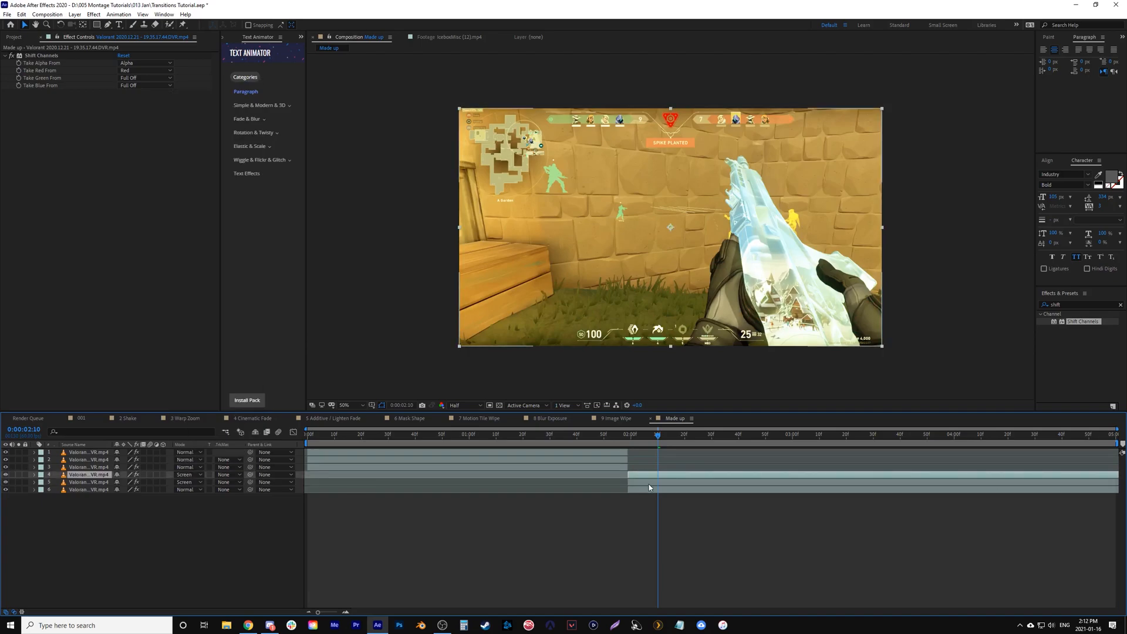
click(649, 486)
click(648, 490)
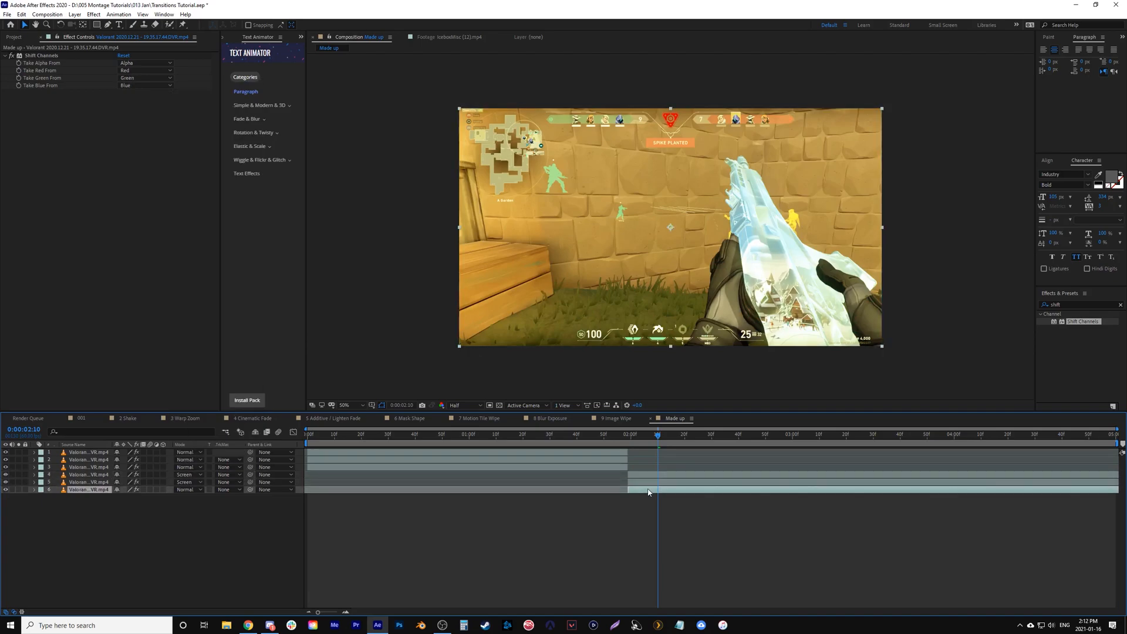
click(145, 71)
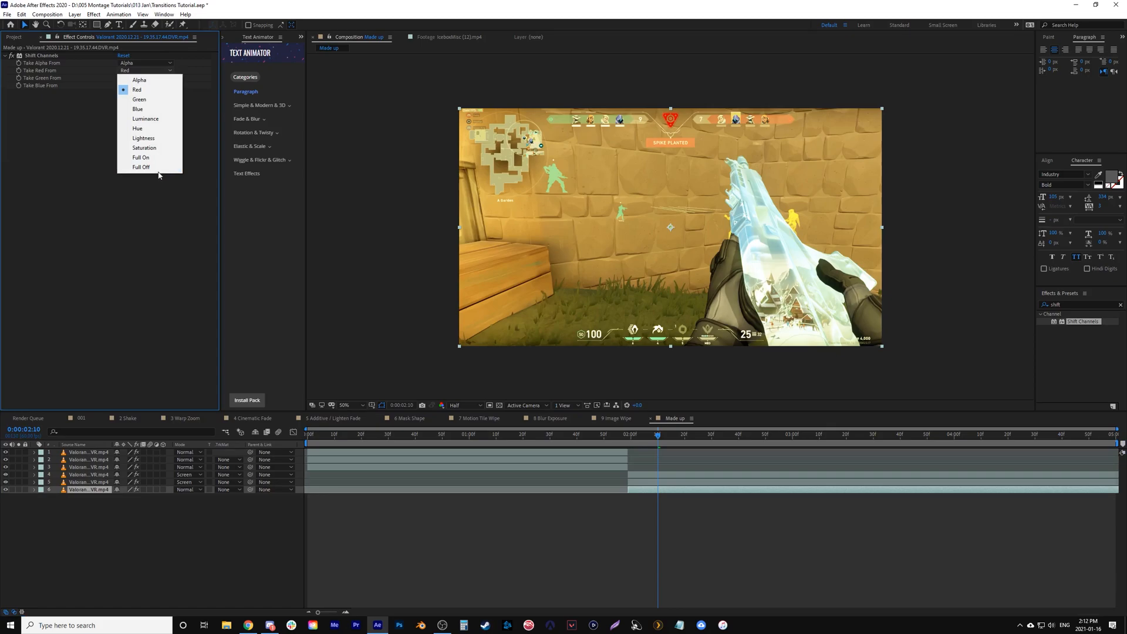
click(147, 169)
click(143, 78)
click(145, 177)
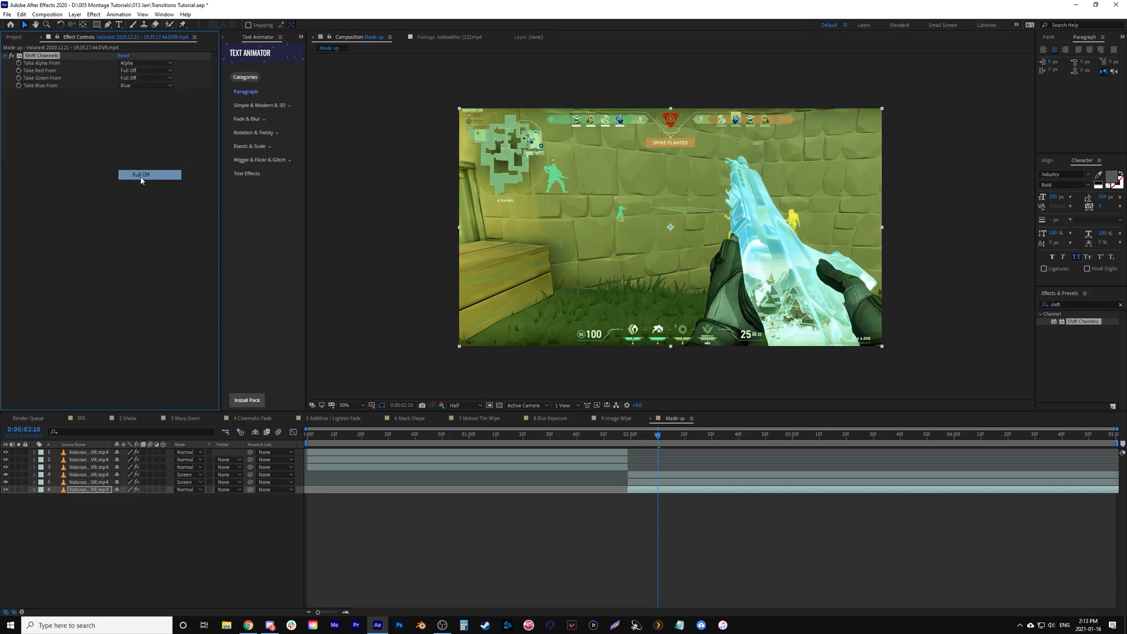
Step: Set the blending mode of layers 1 and 2, the first clip's top and middle copies, to Screen and check the cut
click(612, 443)
click(602, 452)
shift+click(594, 459)
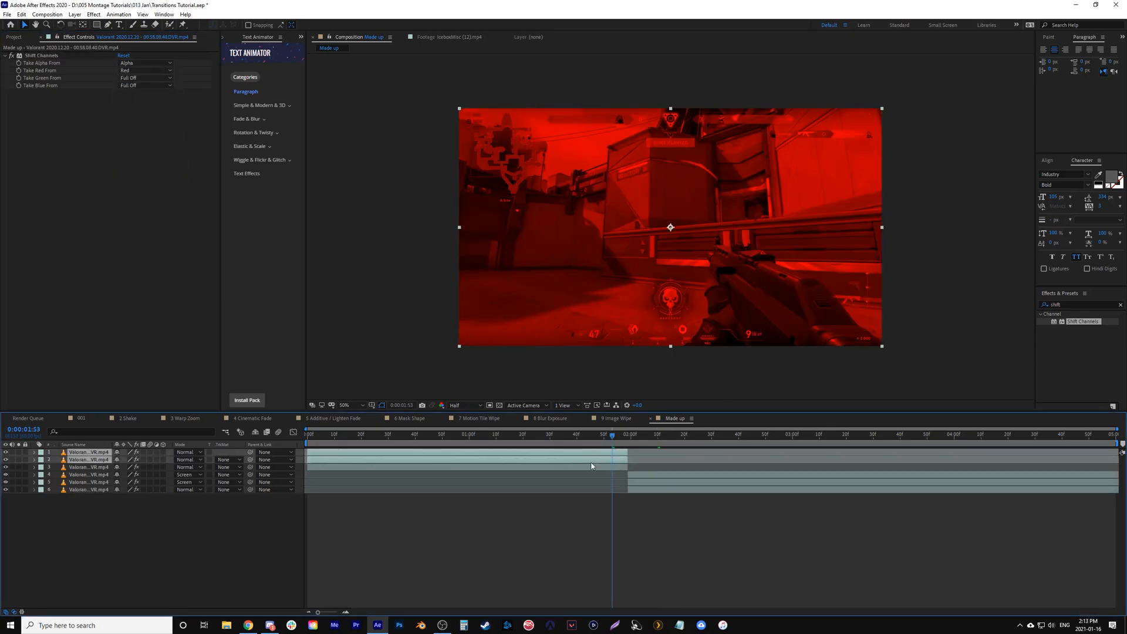
click(189, 452)
click(188, 175)
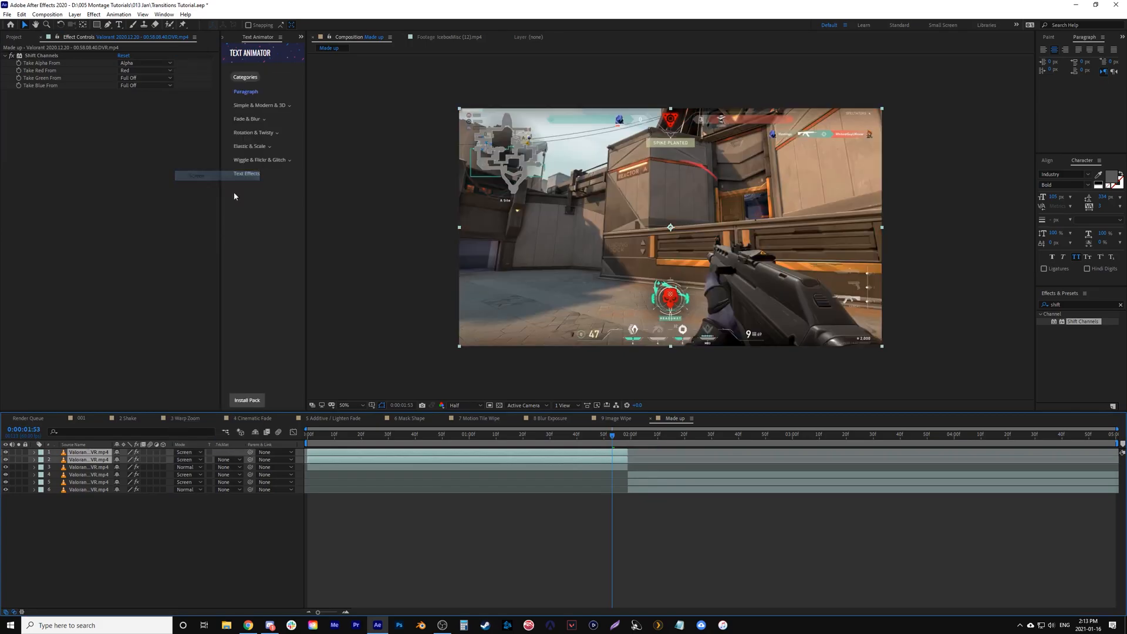
drag(615, 440, 625, 440)
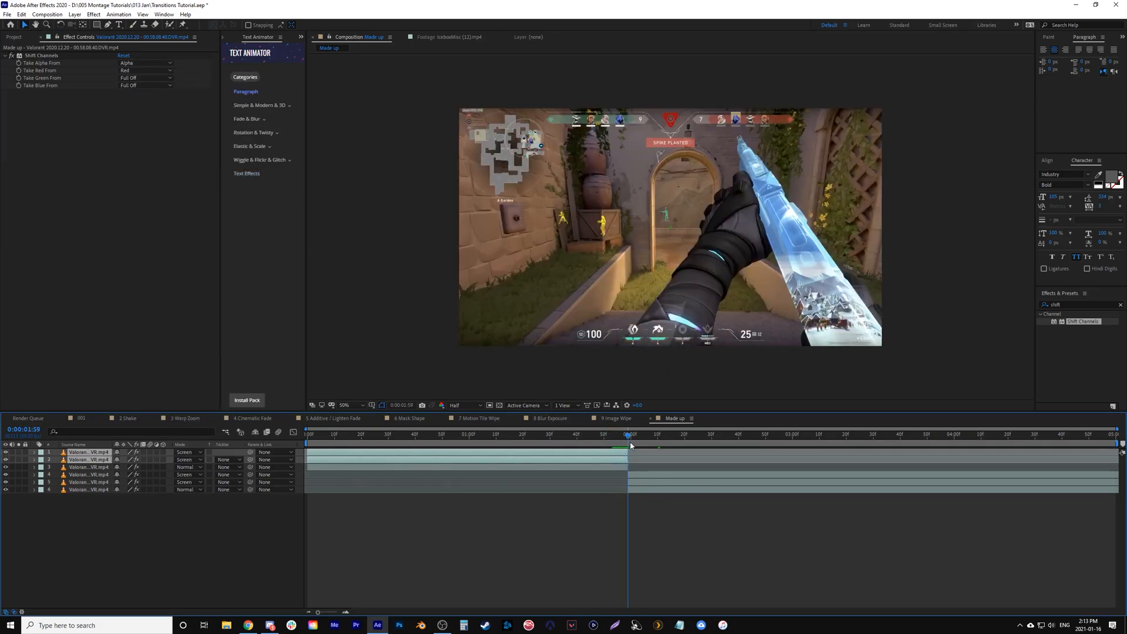
Step: Add an adjustment layer above all the clips and apply the Motion Tile effect to it
click(530, 538)
click(74, 14)
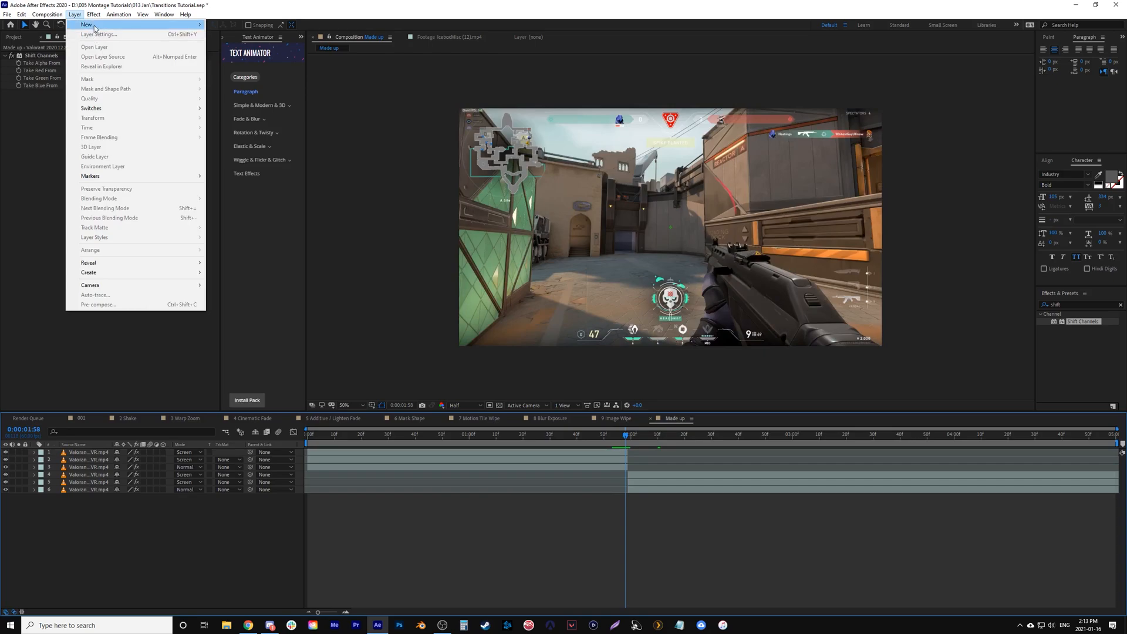
mouse_move(97, 25)
click(282, 83)
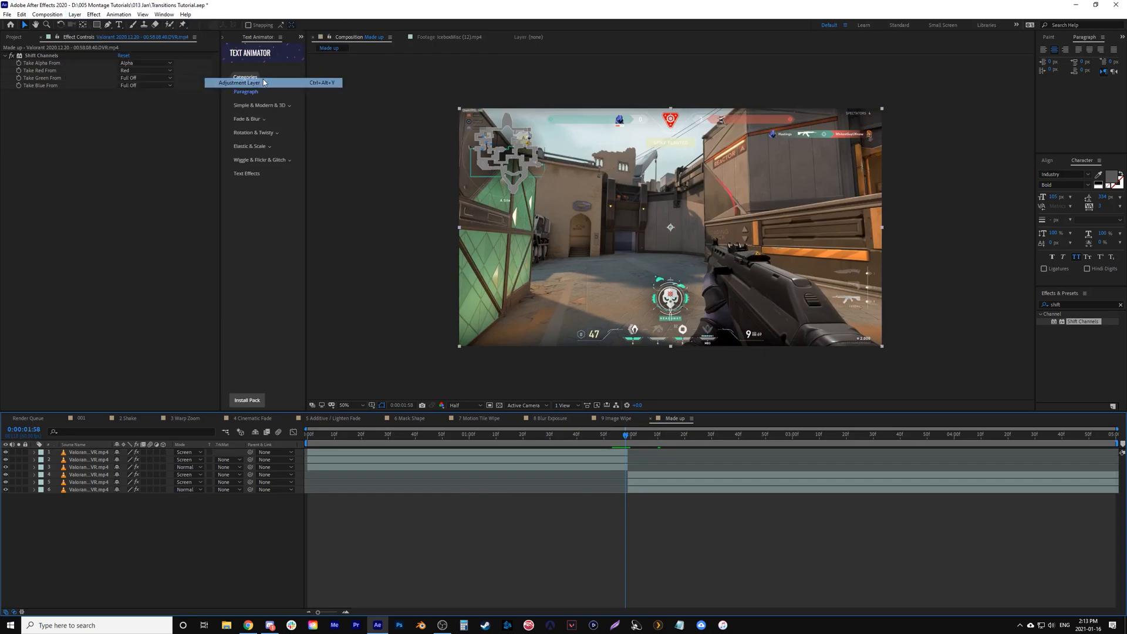
click(1121, 304)
text(motion)
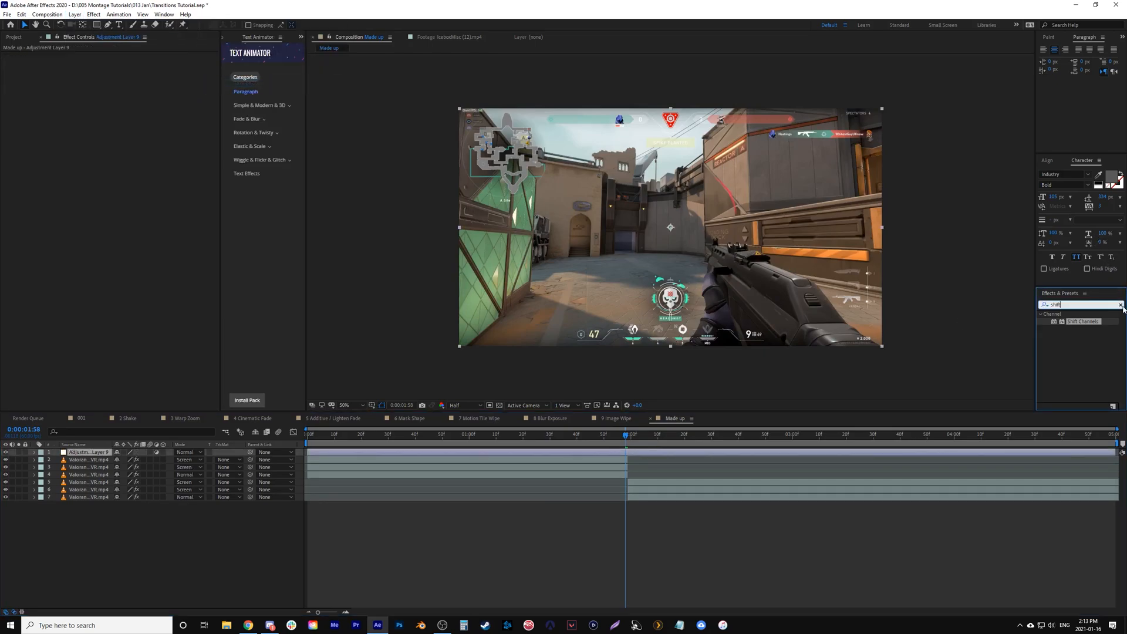
drag(1071, 381, 629, 443)
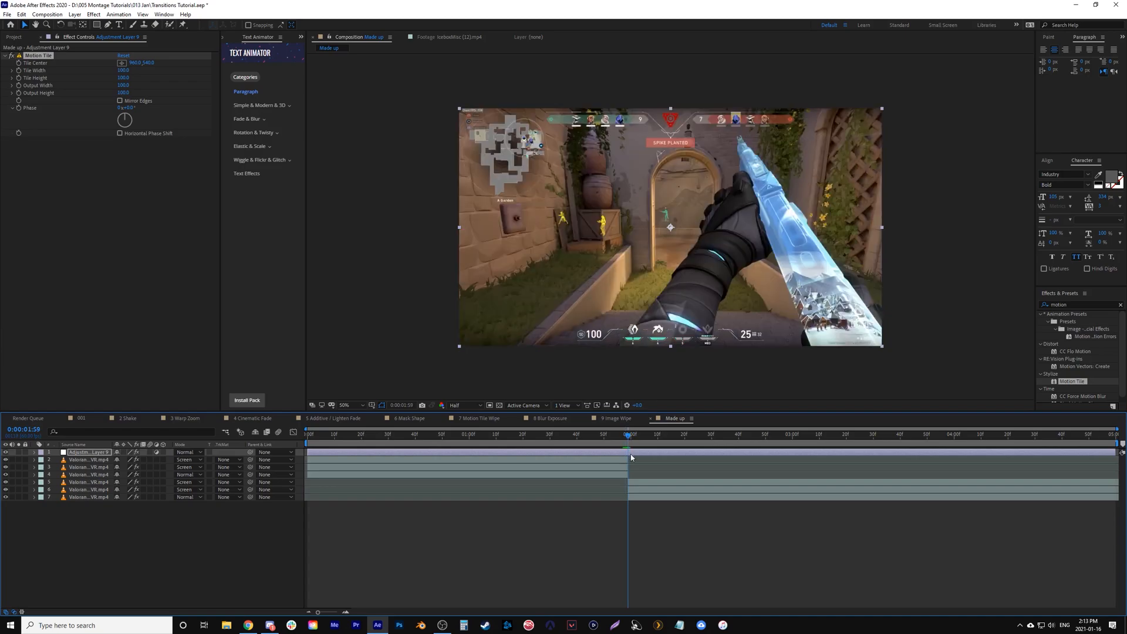
Step: Start Motion Tile's Tile Center animation with a keyframe at 0:00:01:39, 20 frames before the cut
click(599, 568)
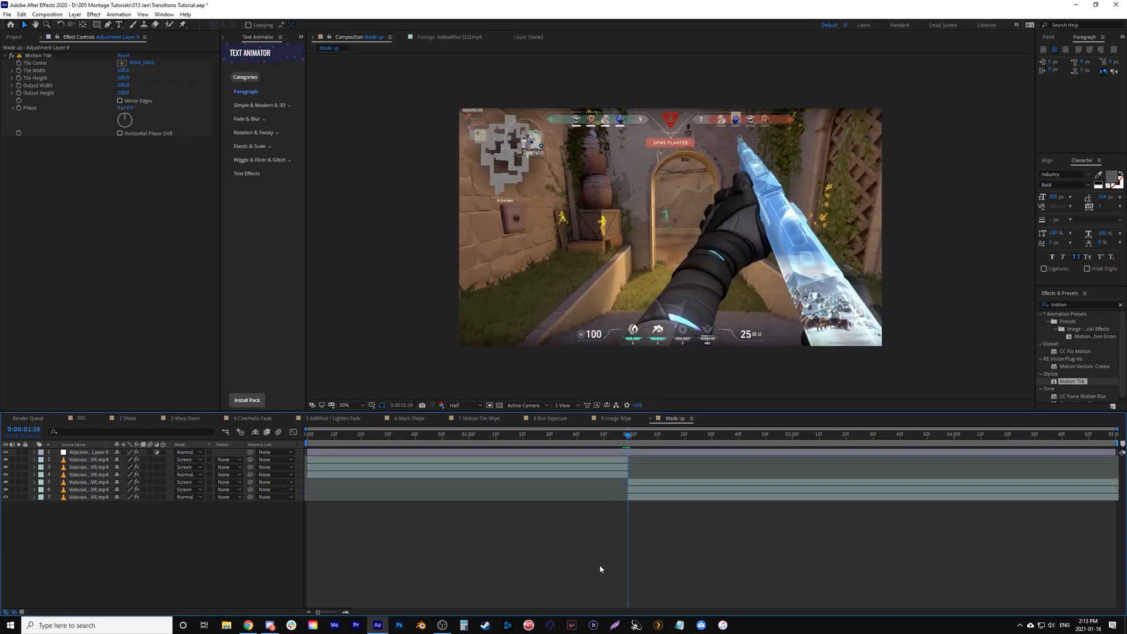
key(shift+Page_Up)
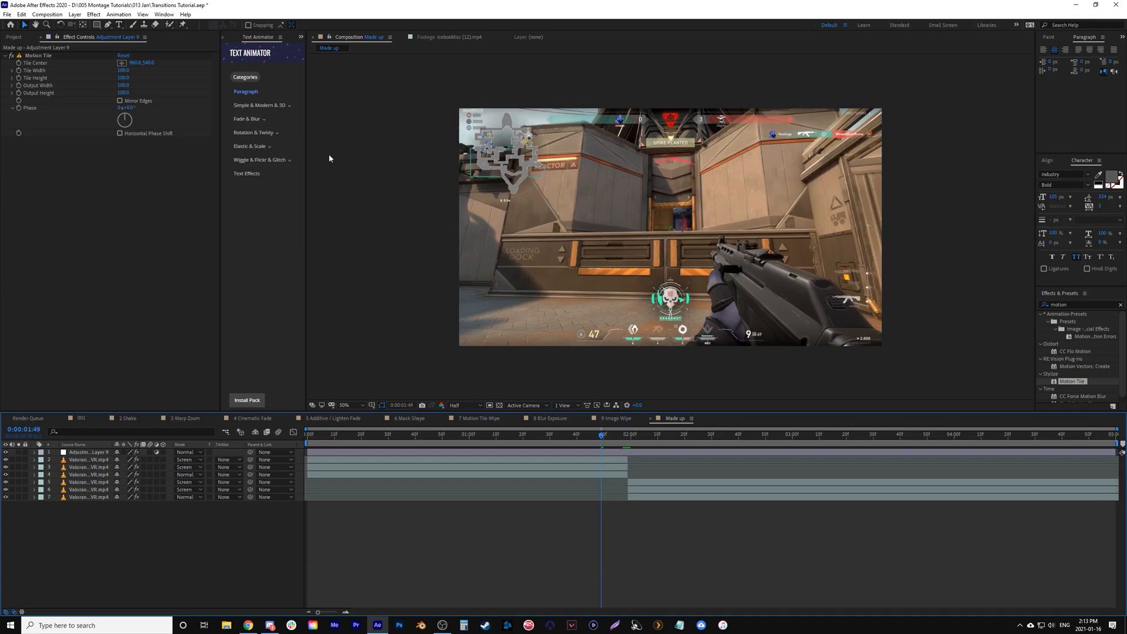
key(shift+Page_Up)
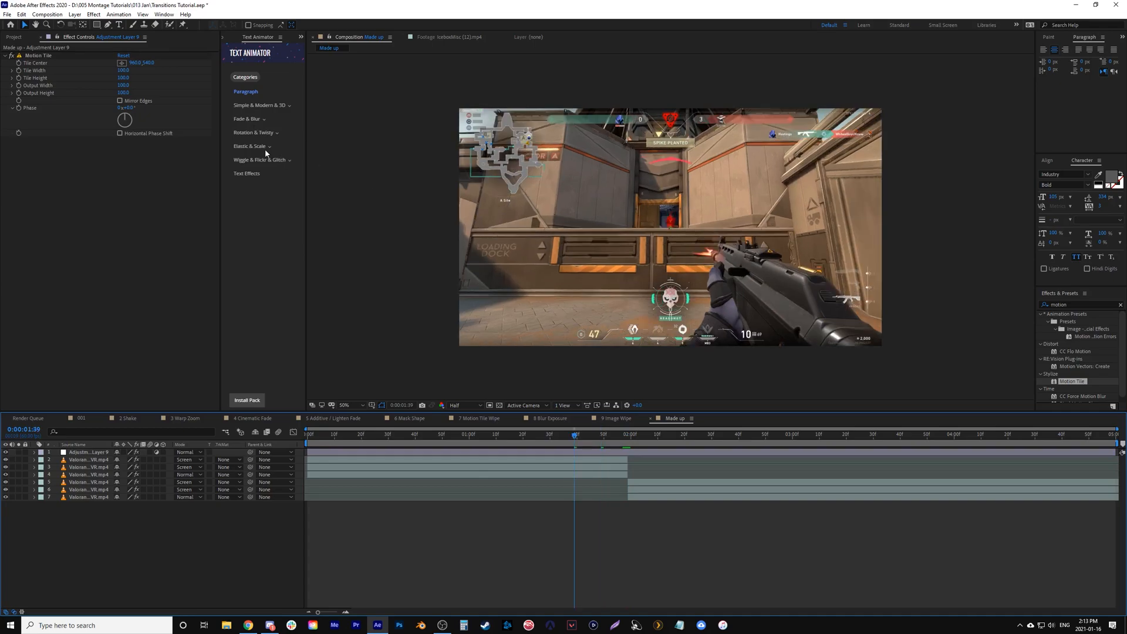
click(21, 68)
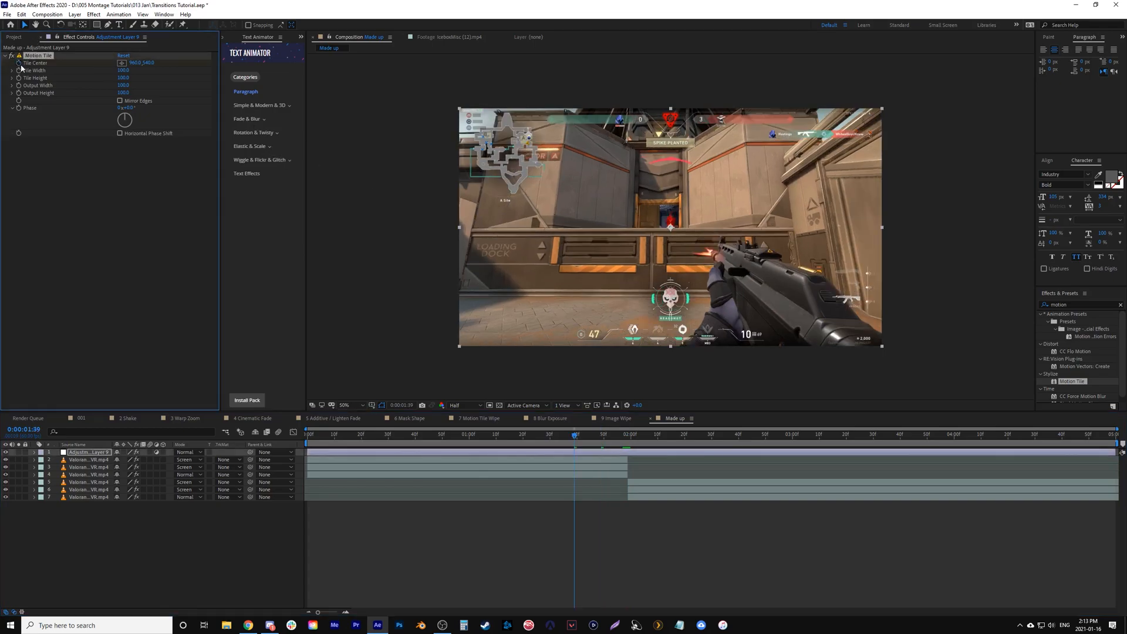
Step: Reveal the adjustment layer's keyframes and keyframe Tile Center's X at about -2511 on the first clip's last frame, 0:00:01:58
click(627, 440)
key(u)
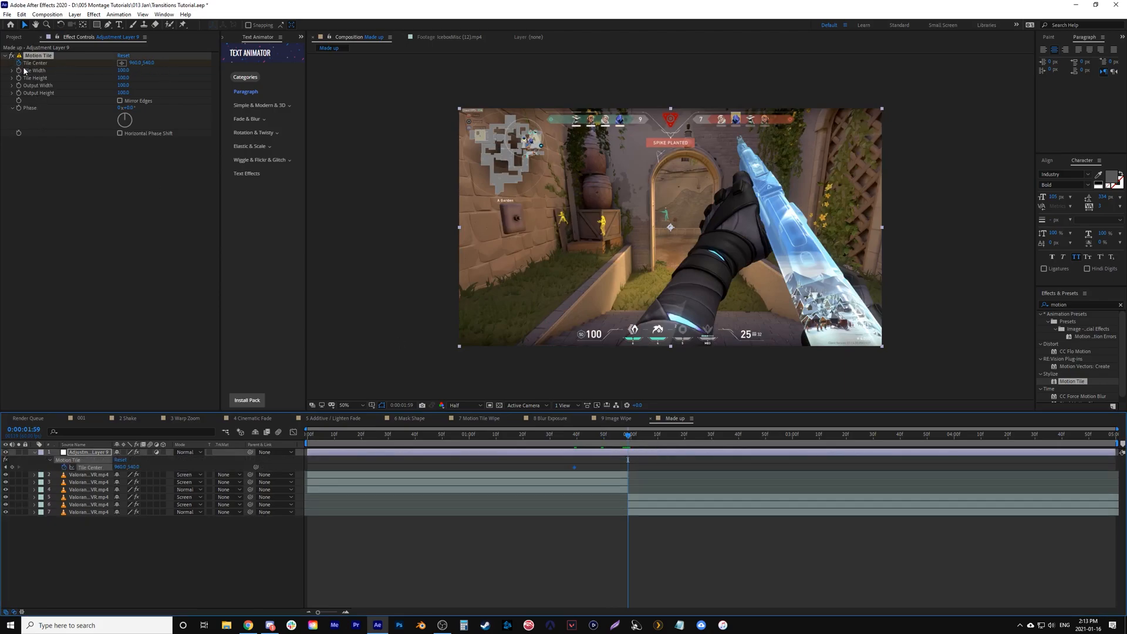
key(Page_Up)
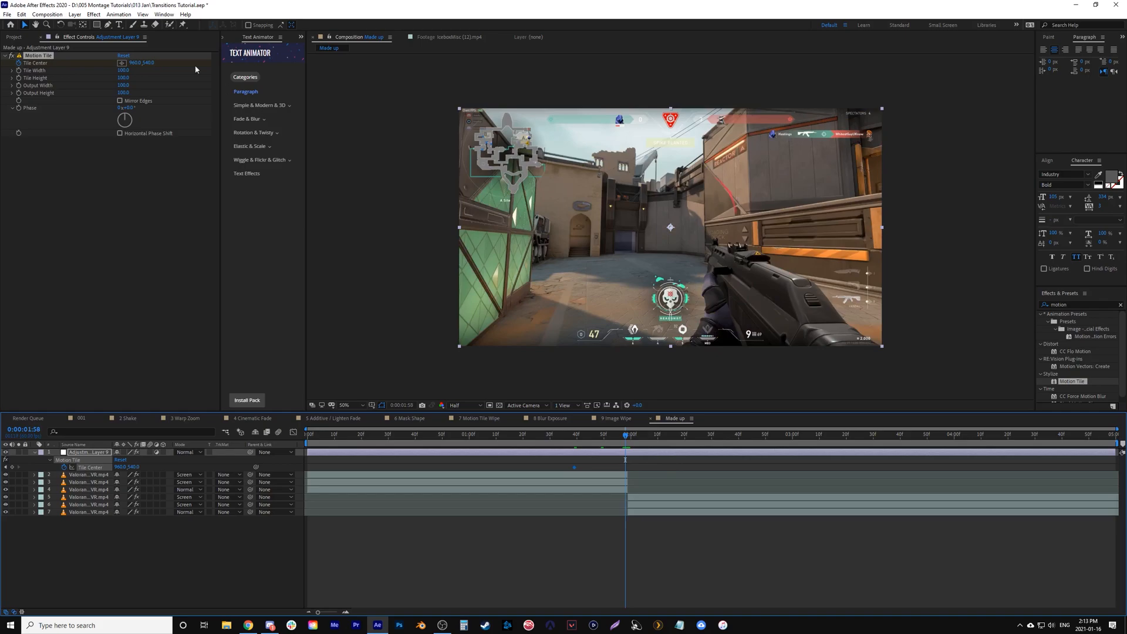
drag(134, 63, 84, 64)
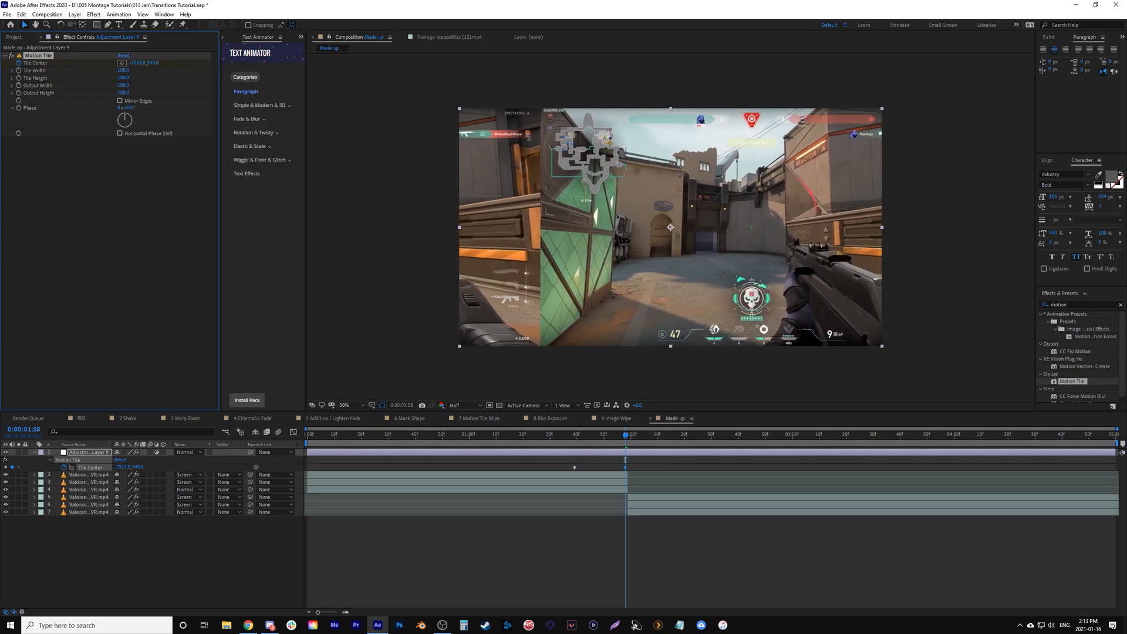
Step: Copy the first Tile Center keyframe to 0:00:02:06 so the tile returns to 960, 540
key(space)
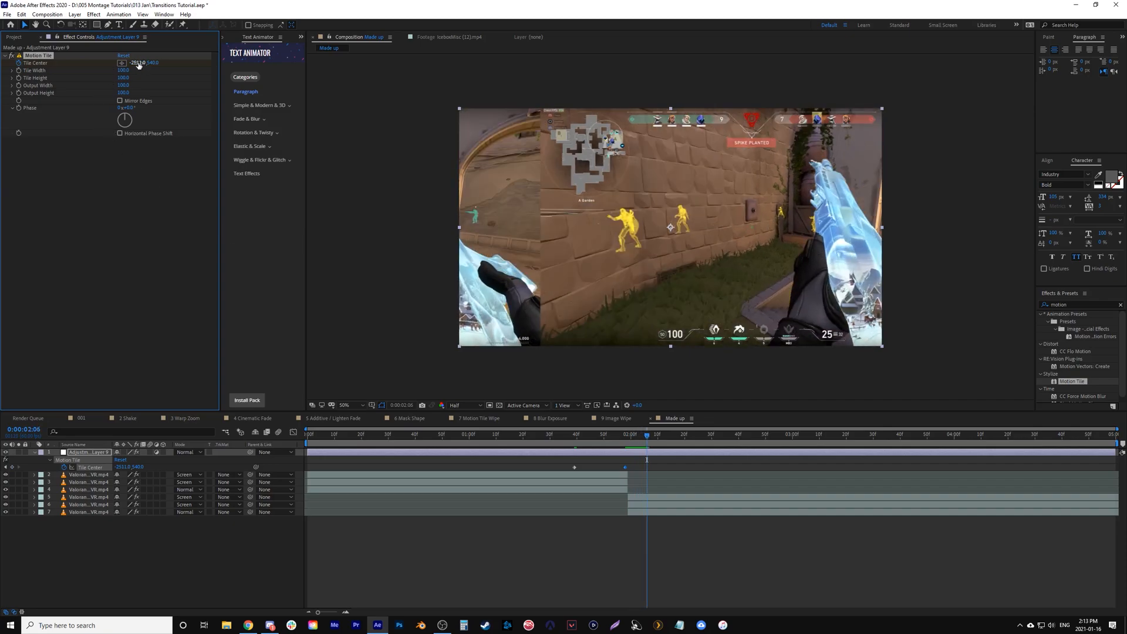
drag(146, 63, 308, 62)
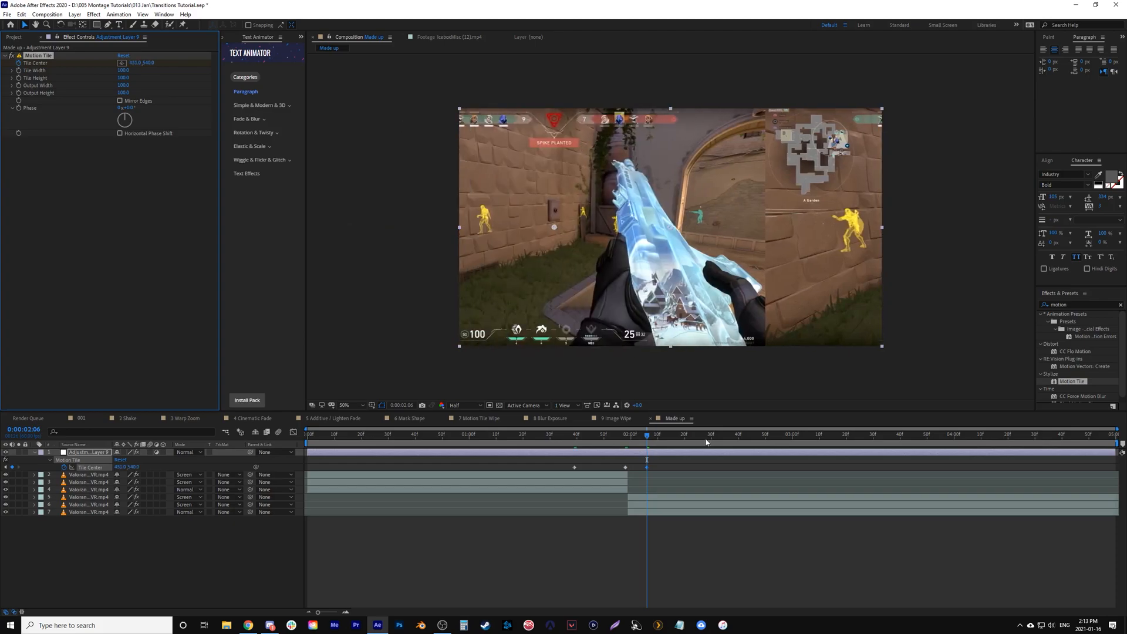
click(574, 468)
key(ctrl+v)
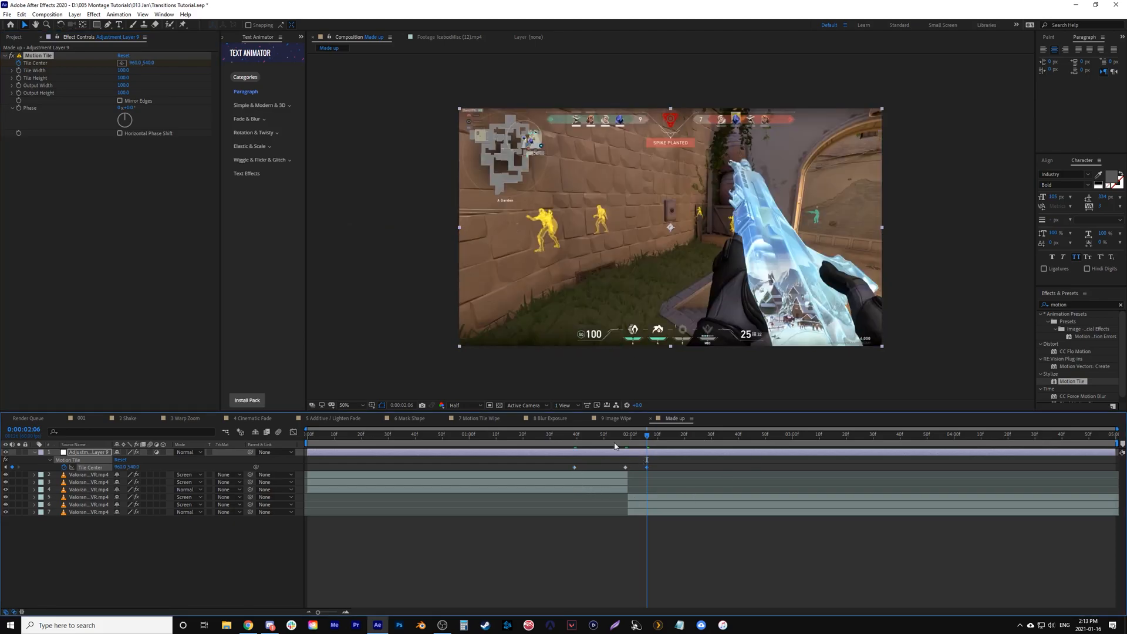
Step: Preview the Motion Tile slide across the cut and check the frame at the middle keyframe
click(562, 439)
key(space)
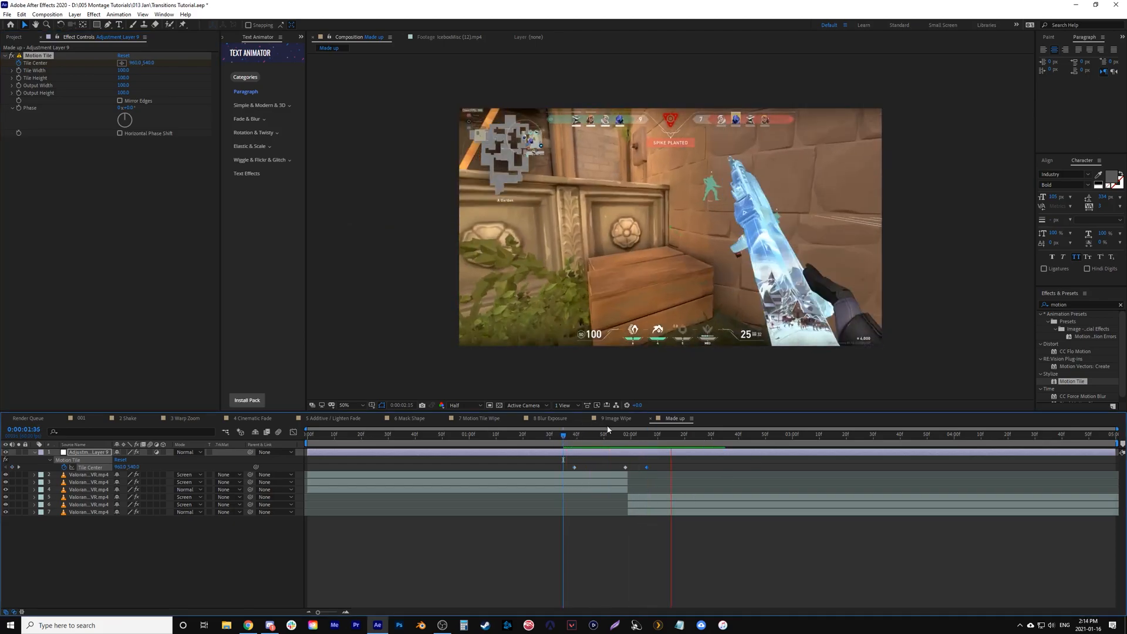
drag(601, 437, 626, 452)
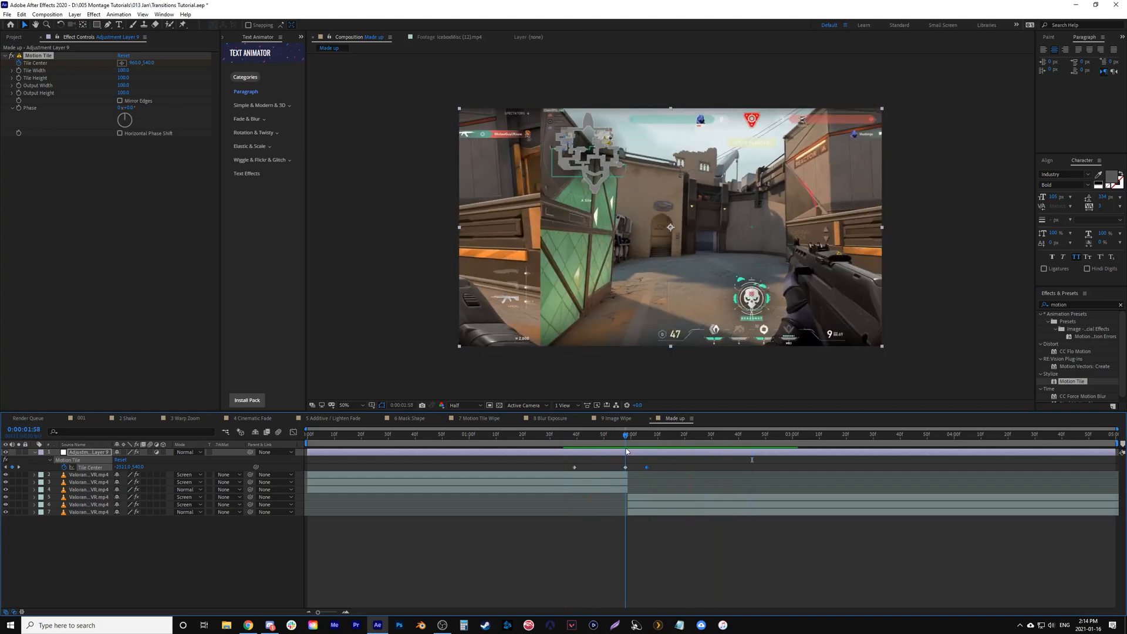
click(638, 447)
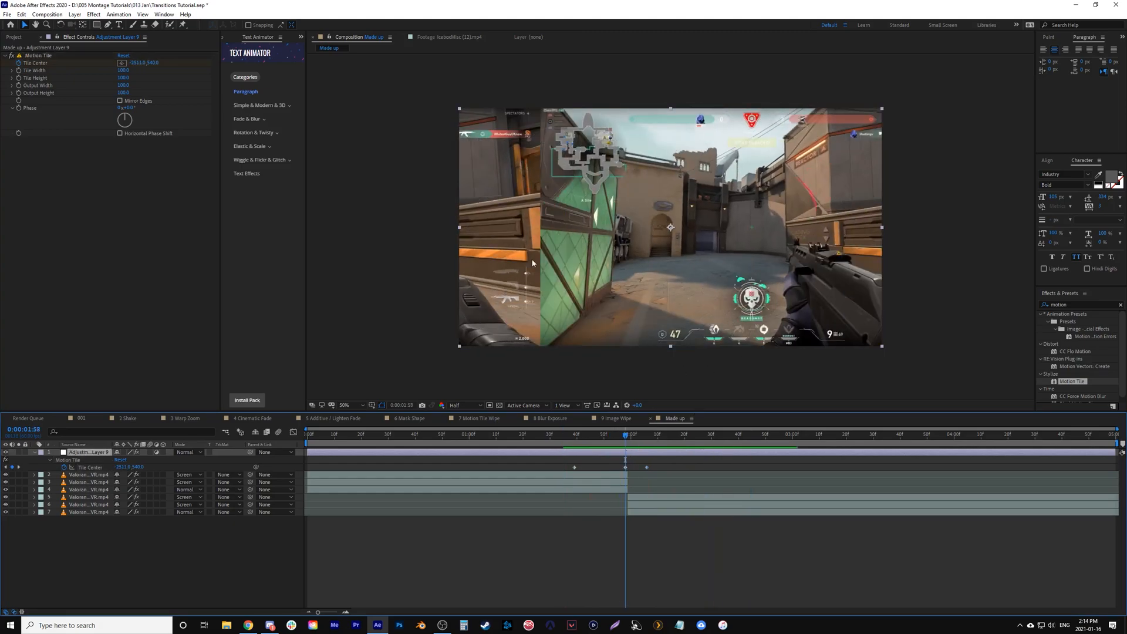
drag(139, 63, 1126, 118)
drag(408, 227, 337, 227)
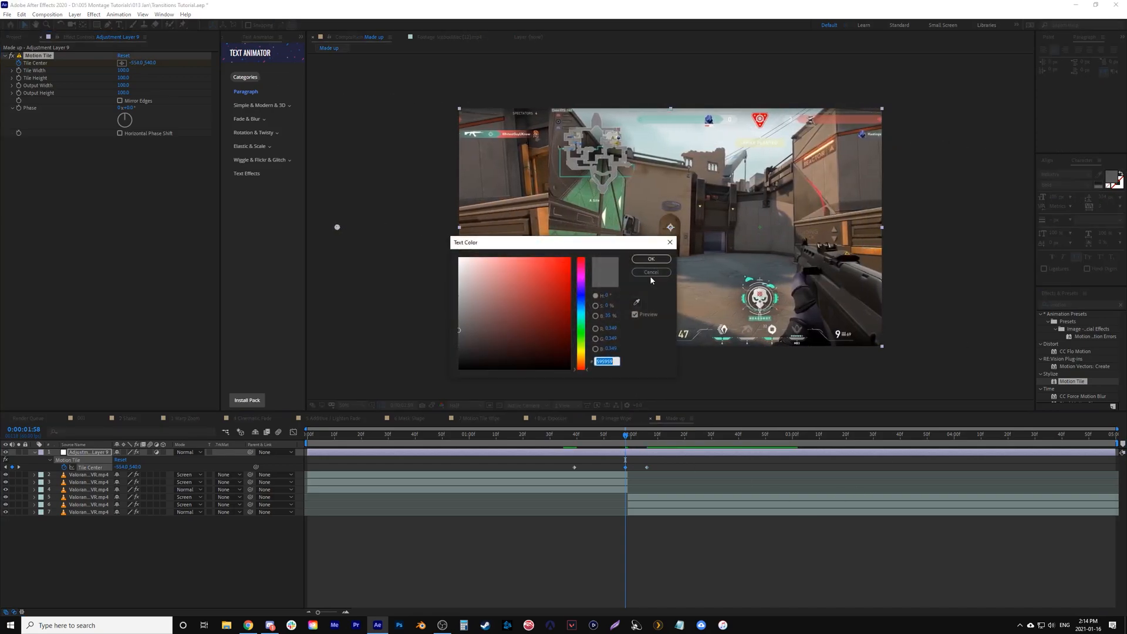
click(651, 274)
click(625, 468)
key(Delete)
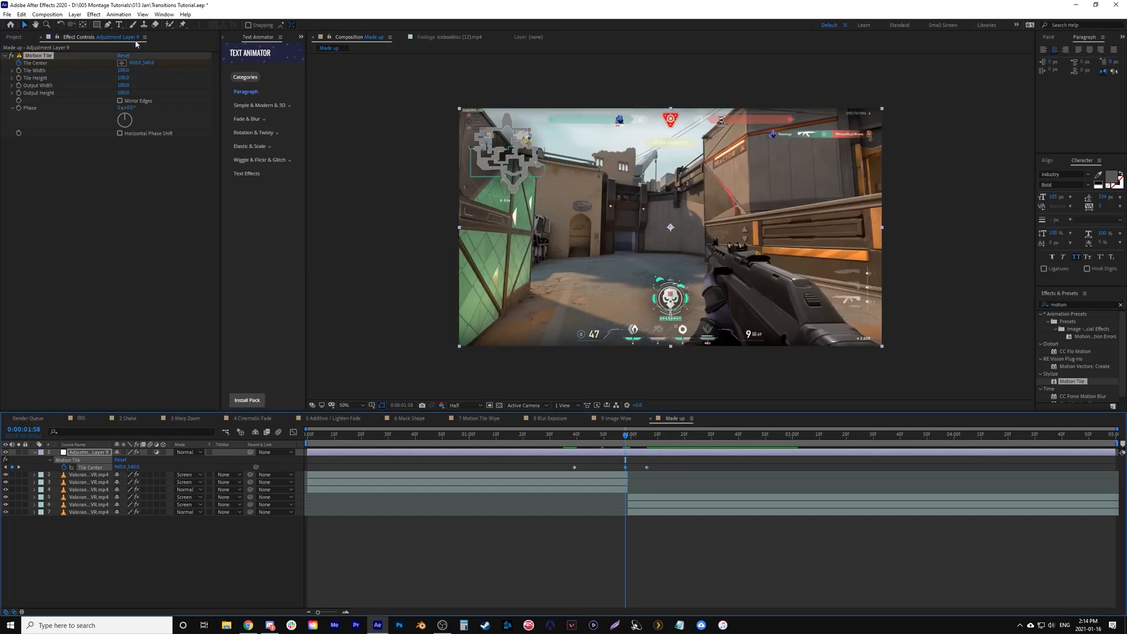
Step: Set the Tile Center keyframe at 0:00:01:58 to about -637 in X and preview the slide
drag(135, 65, 318, 228)
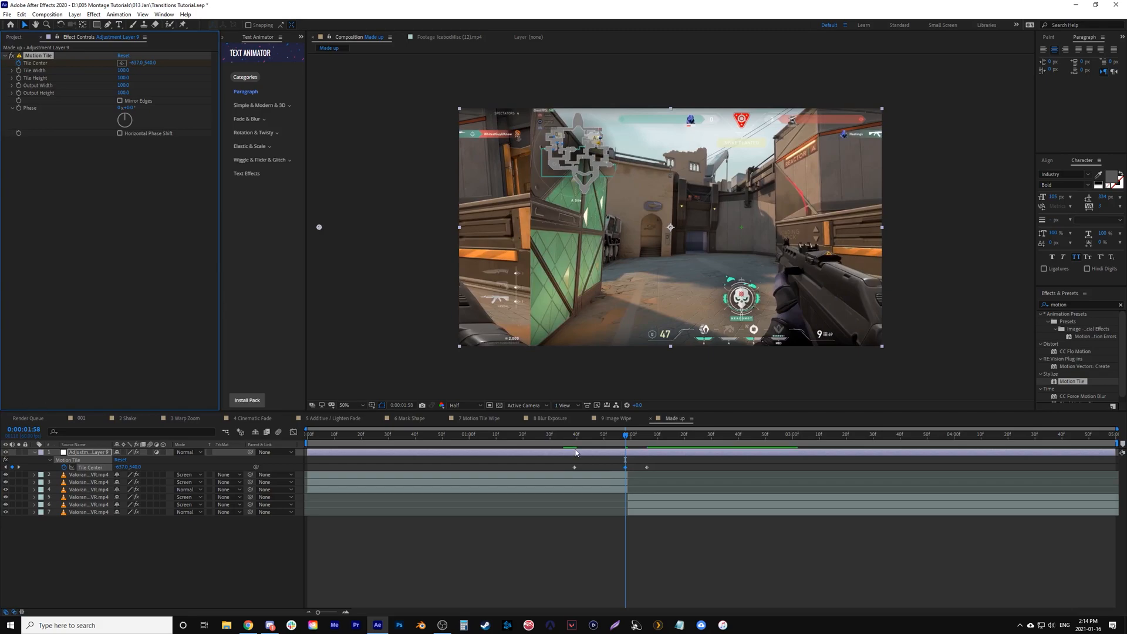
click(545, 444)
key(space)
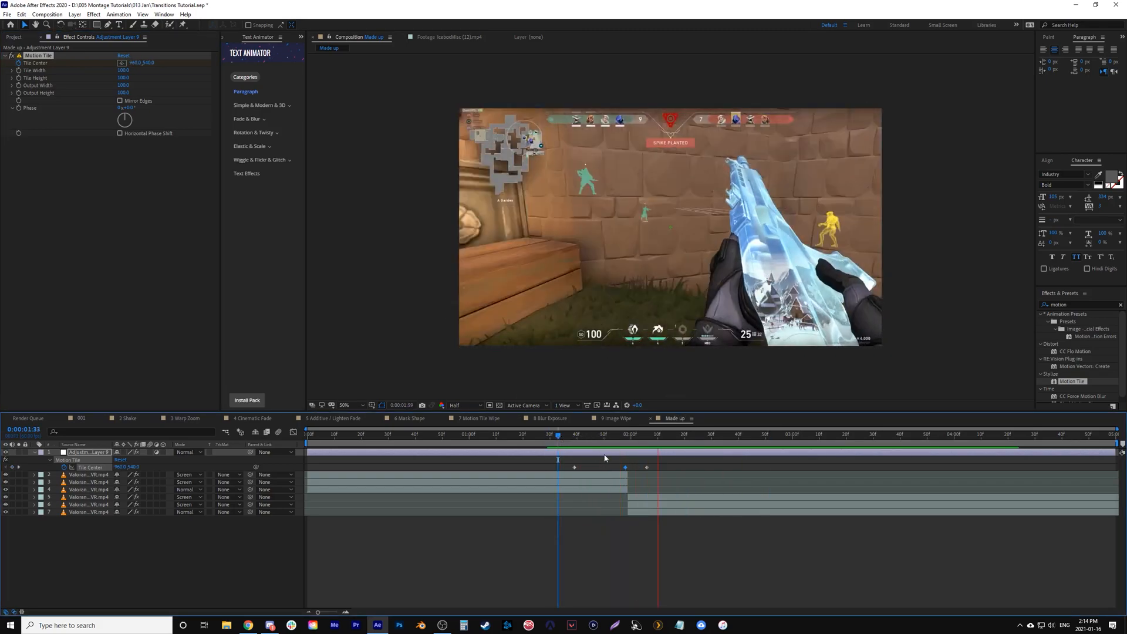
Step: Apply Easy Ease to all three Tile Center keyframes and reshape their speed curves into sharp peaks close to the cut
drag(550, 463, 672, 471)
key(F9)
click(293, 433)
mouse_move(607, 441)
mouse_down()
mouse_move(650, 448)
mouse_move(615, 450)
mouse_up()
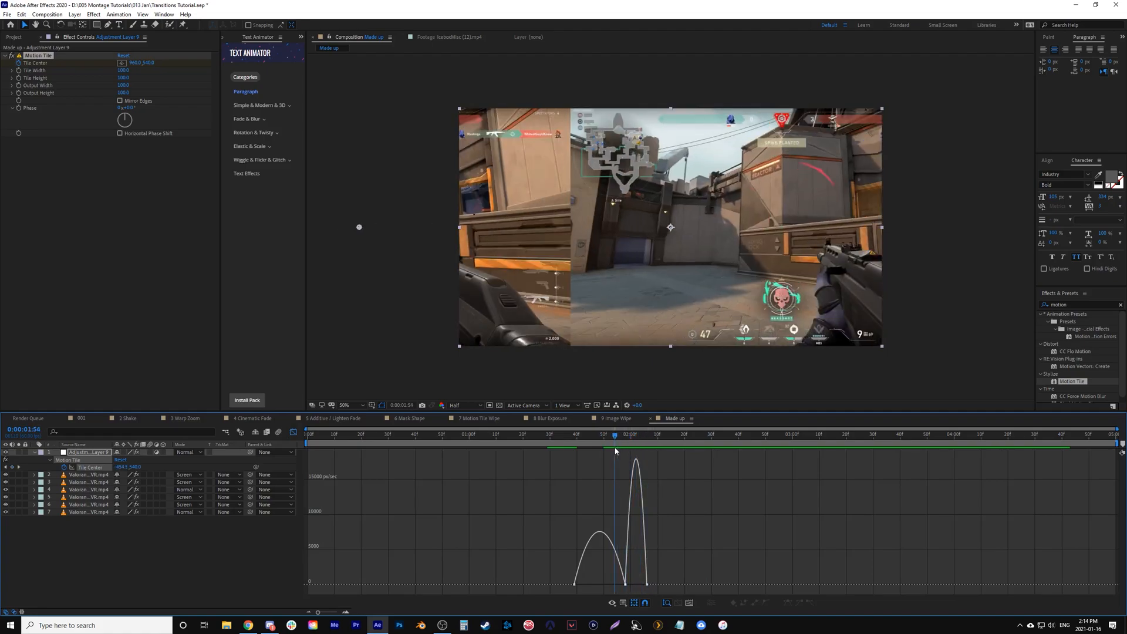
click(574, 585)
drag(582, 585, 629, 586)
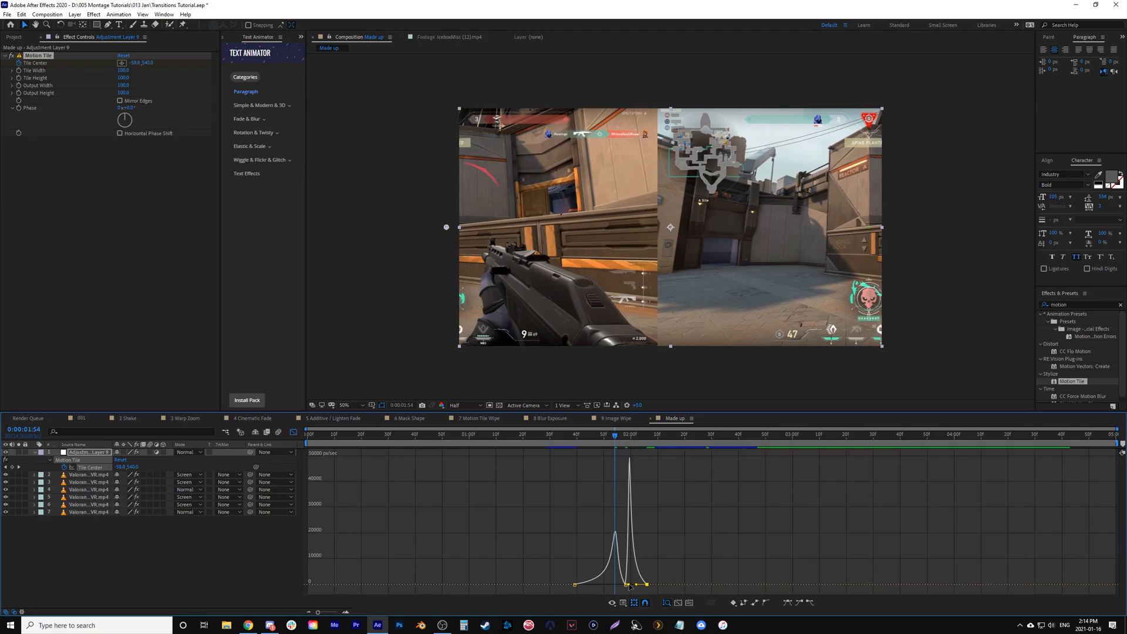
click(293, 432)
Step: Preview the eased tile slide from about 0:00:01:06 and inspect frames just before the cut
drag(571, 437, 485, 437)
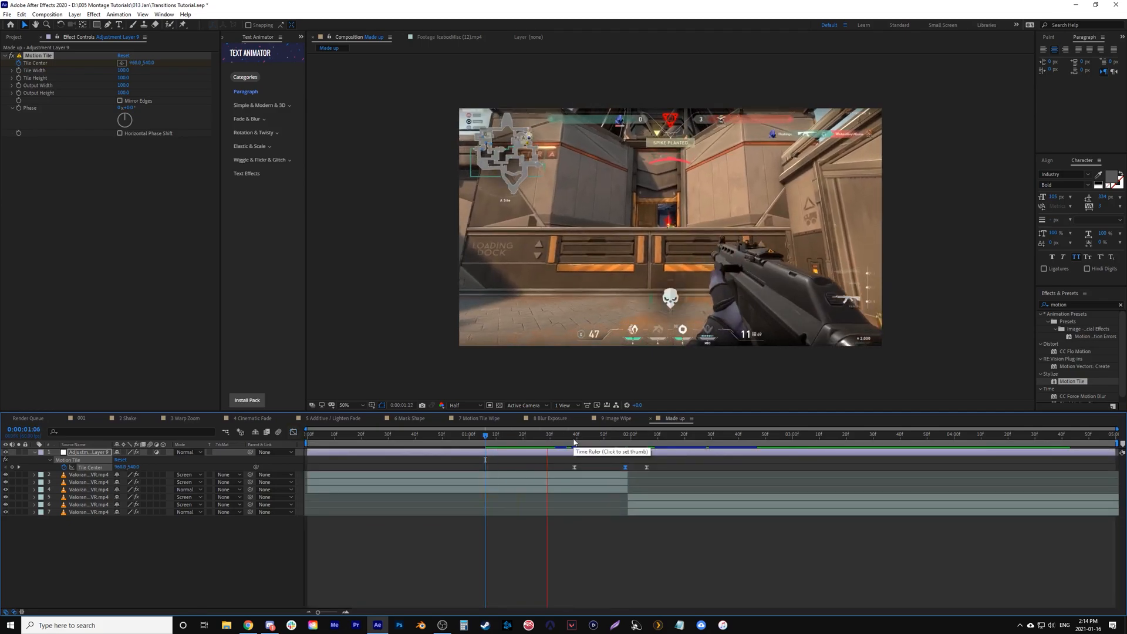
click(593, 439)
mouse_move(595, 441)
mouse_down()
mouse_move(622, 447)
mouse_move(606, 447)
mouse_up()
click(441, 591)
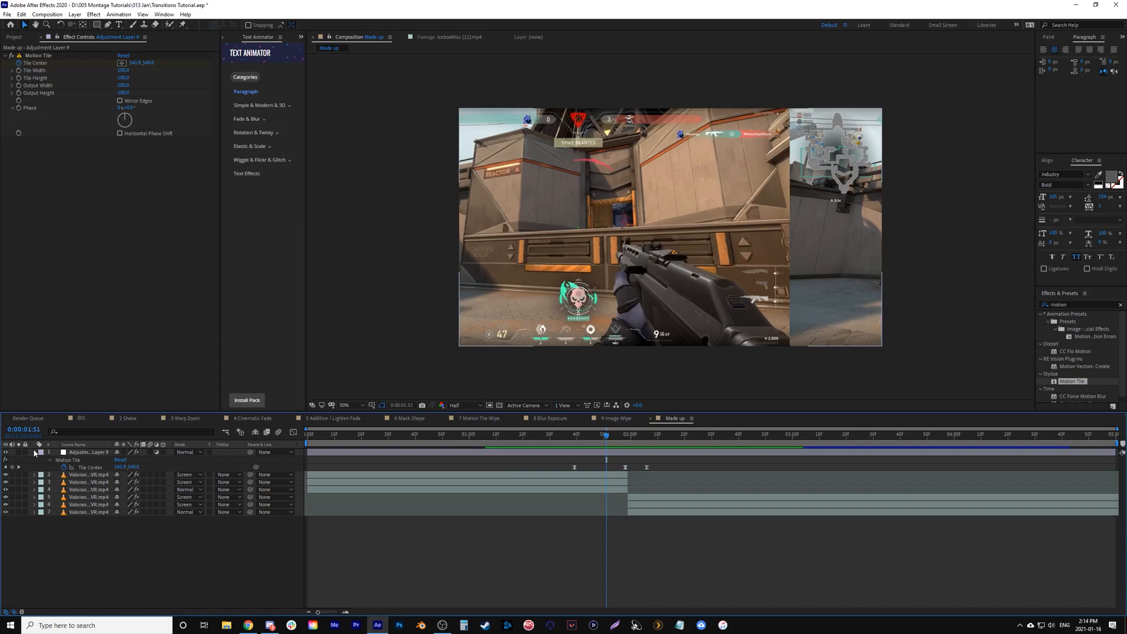
Step: Move the first clip's red channel layer above the adjustment layer and scrub across the cut
click(34, 452)
click(89, 460)
drag(93, 446, 93, 447)
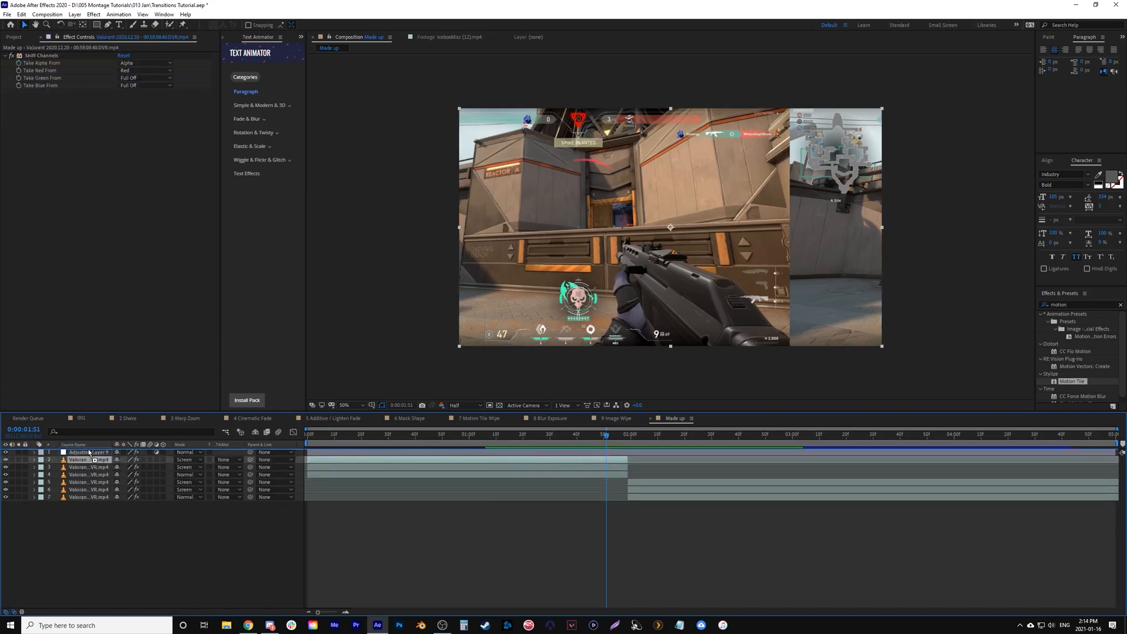
click(544, 437)
drag(558, 442, 637, 453)
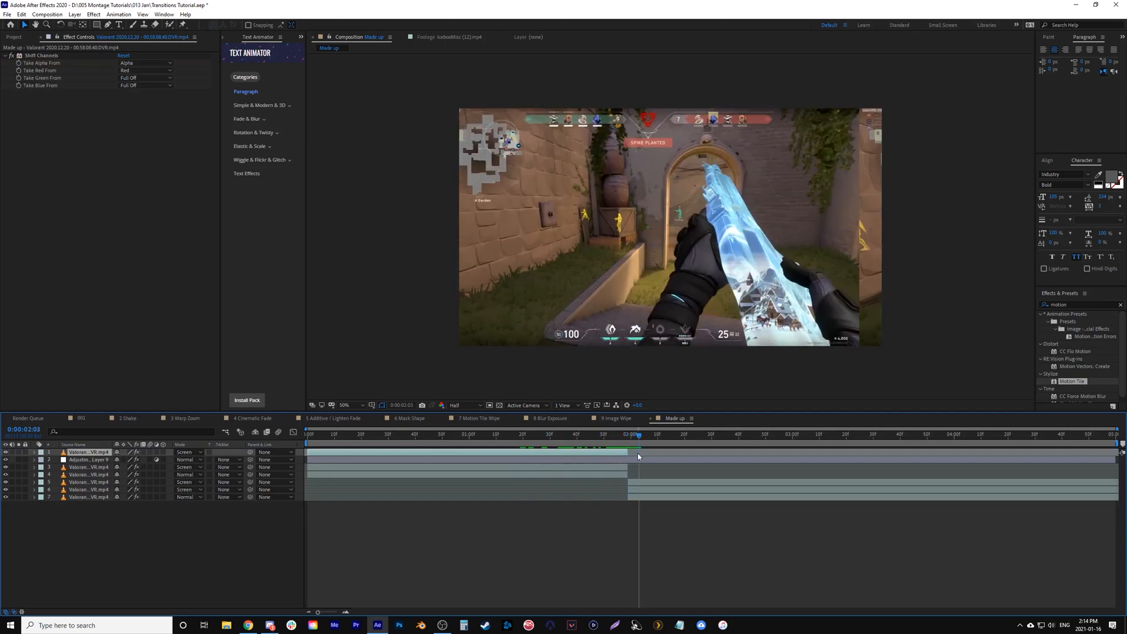
Step: Move the second clip's red channel layer above the adjustment layer and preview the slide across the cut
click(97, 481)
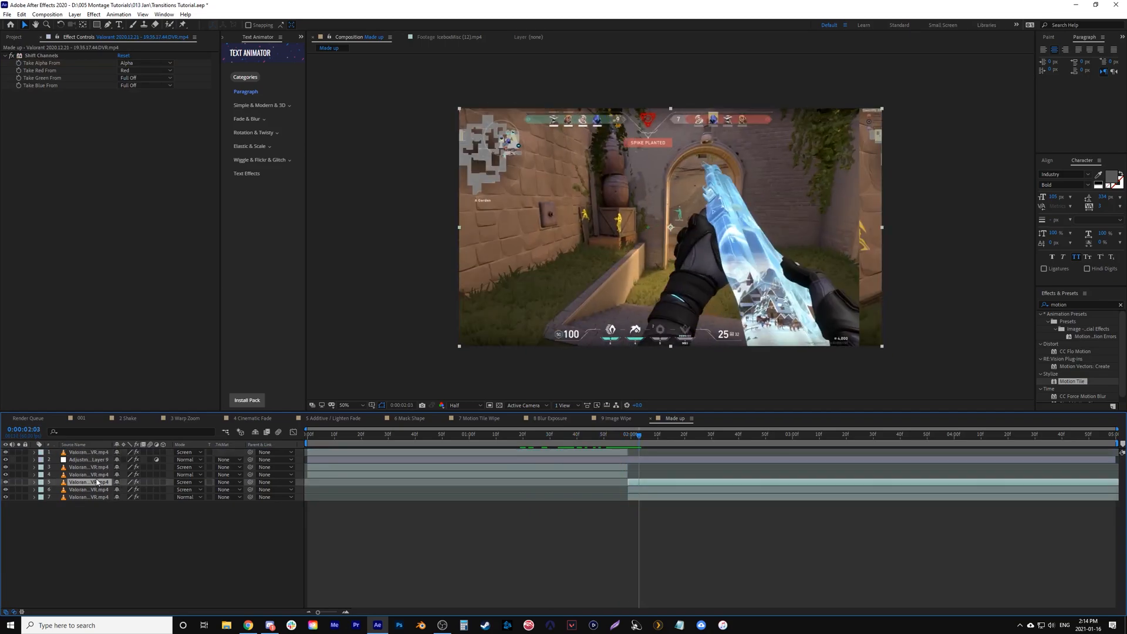
drag(89, 483, 97, 456)
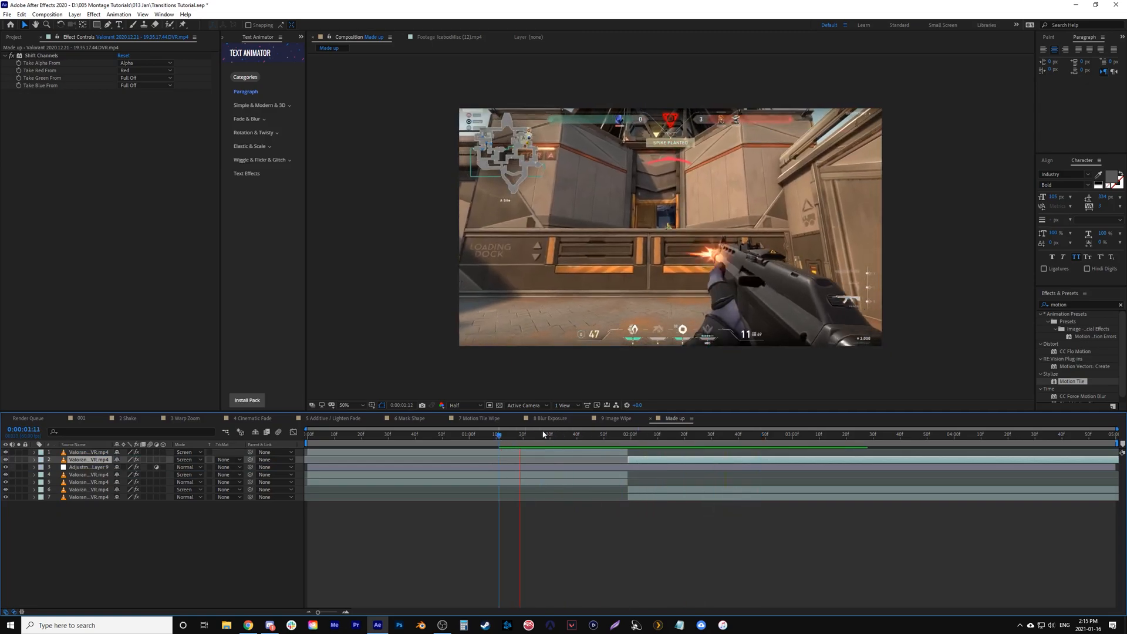
key(space)
drag(534, 436, 625, 452)
Step: Move the first clip's red channel layer back beneath the adjustment layer and preview the transition
click(90, 508)
drag(91, 455, 91, 468)
click(636, 442)
drag(641, 442, 492, 451)
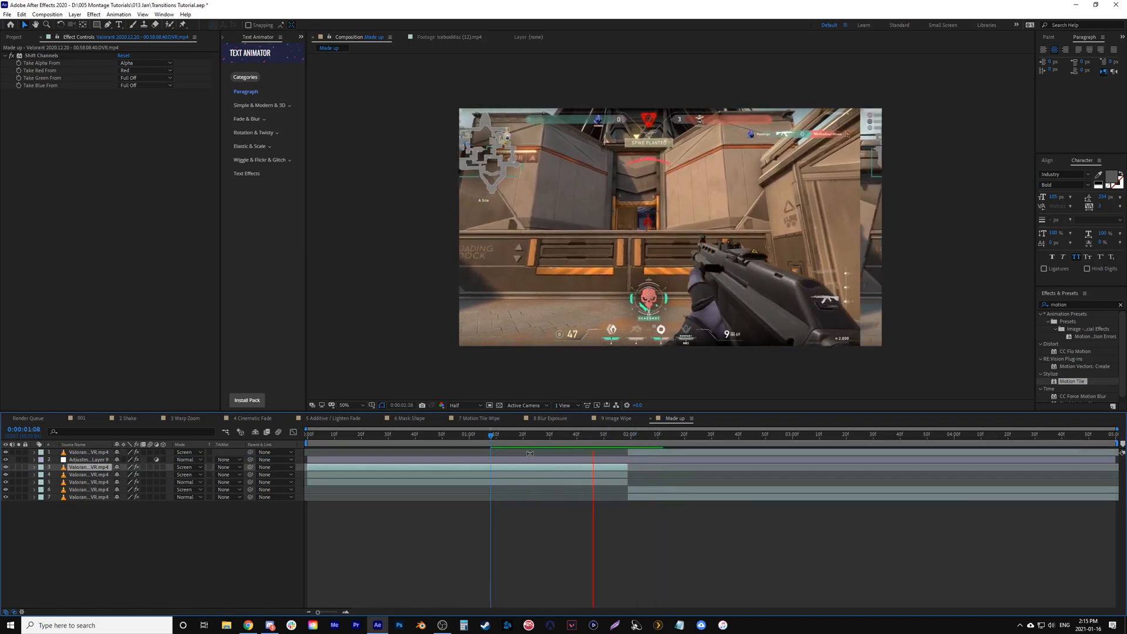
click(509, 445)
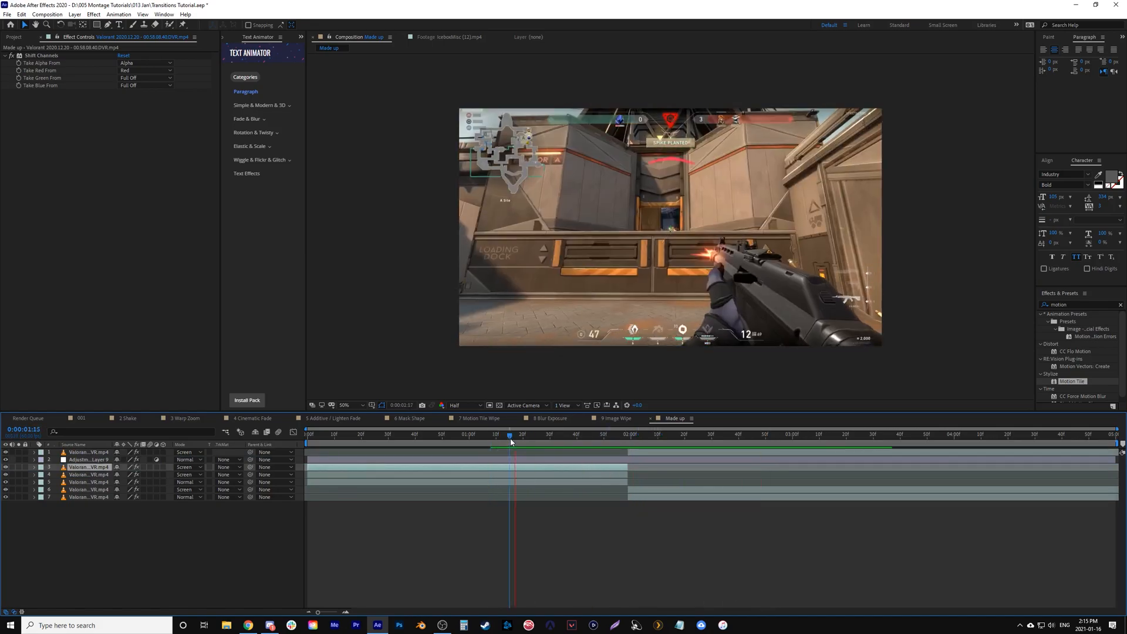
click(413, 441)
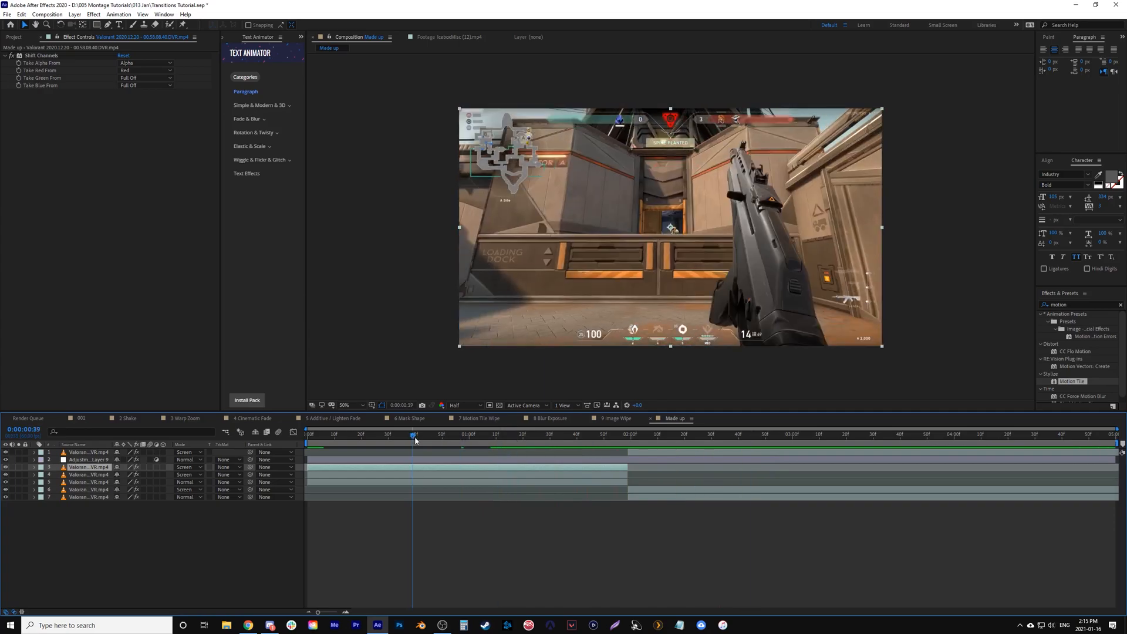
key(space)
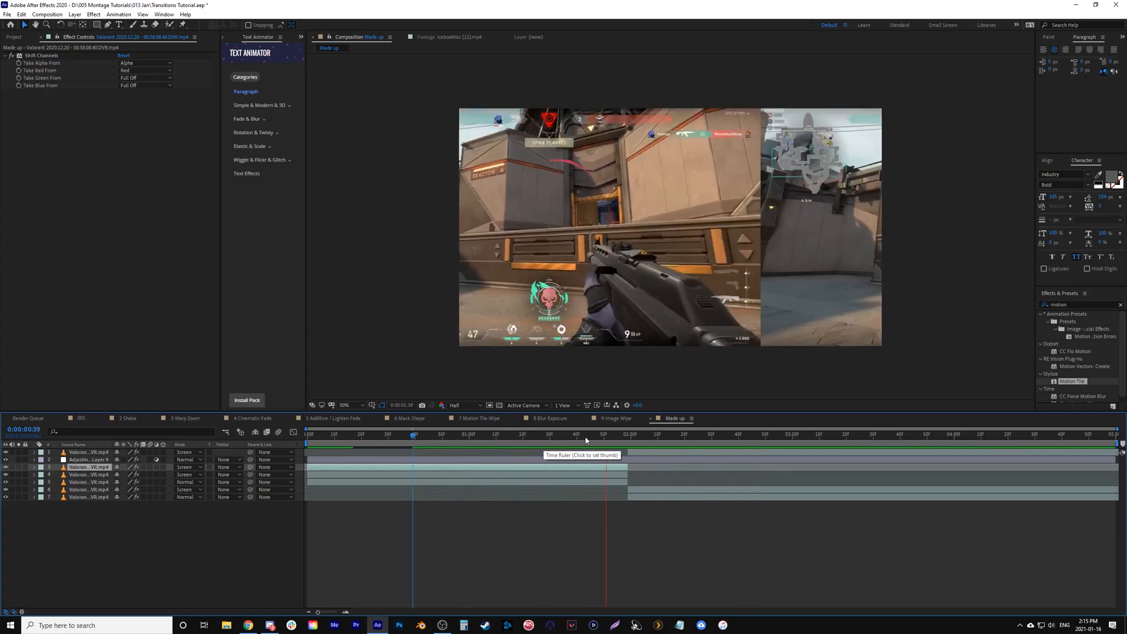
click(510, 435)
Step: Start a Position keyframe on the first clip's red channel layer at 0:00:01:39, aligned with the first Tile Center keyframe
mouse_move(565, 449)
mouse_down()
mouse_move(618, 453)
mouse_move(539, 458)
mouse_move(597, 462)
mouse_move(572, 464)
mouse_up()
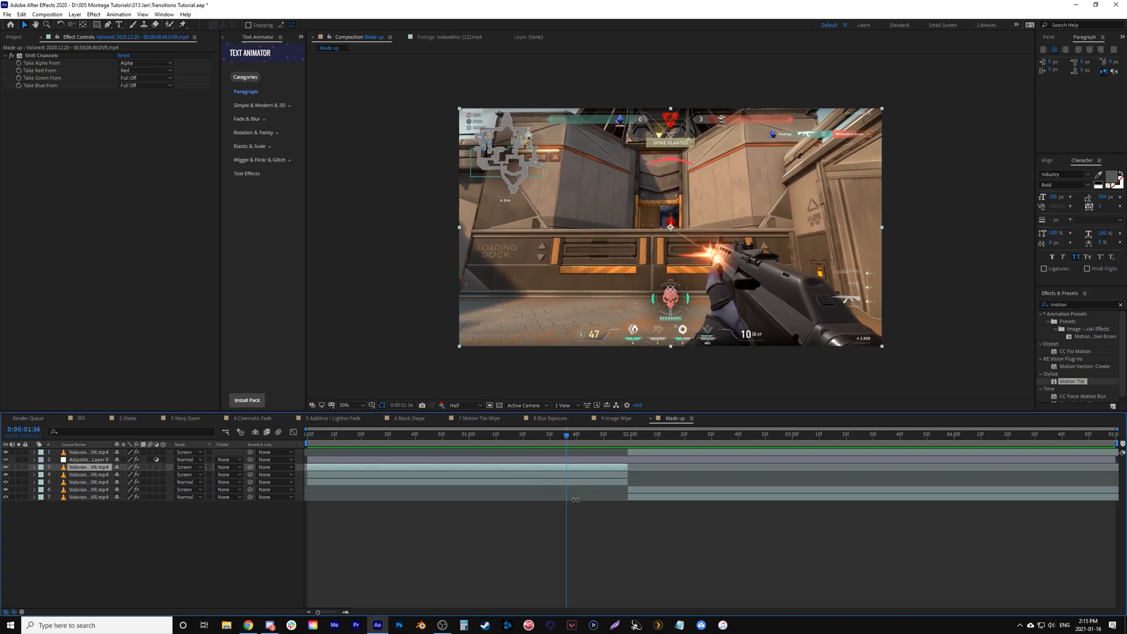
key(p)
click(577, 459)
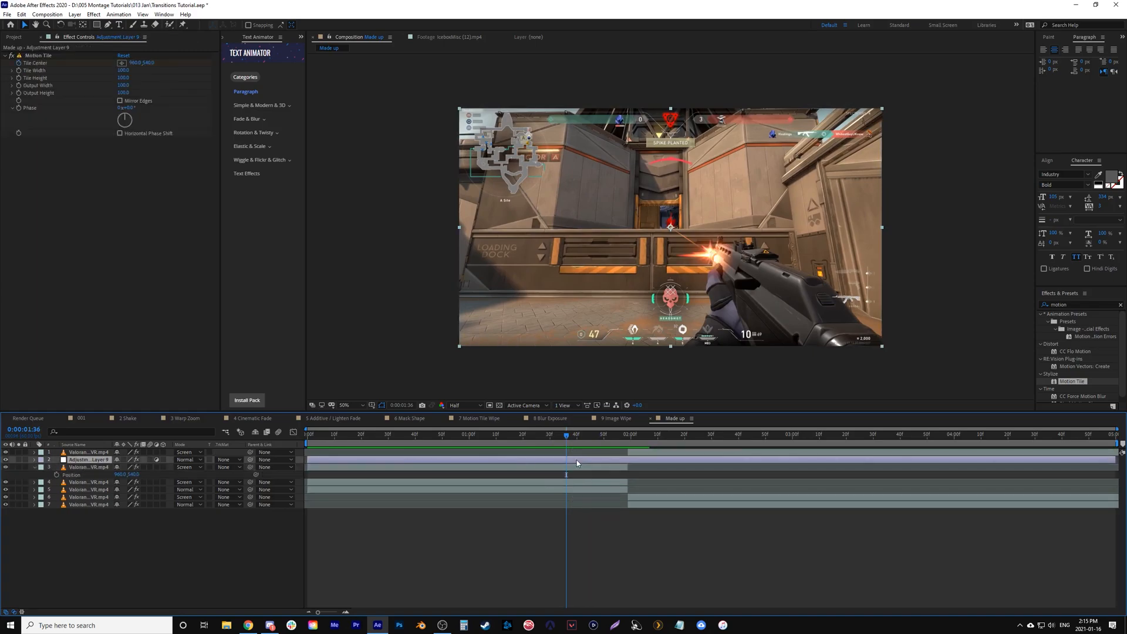
key(u)
click(574, 444)
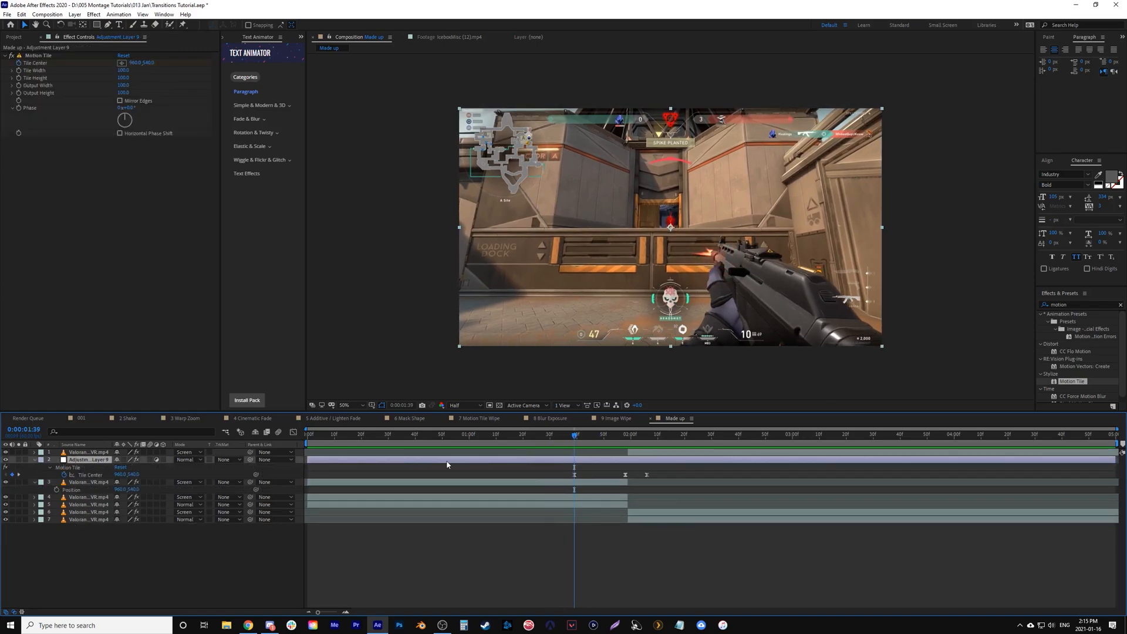
click(57, 490)
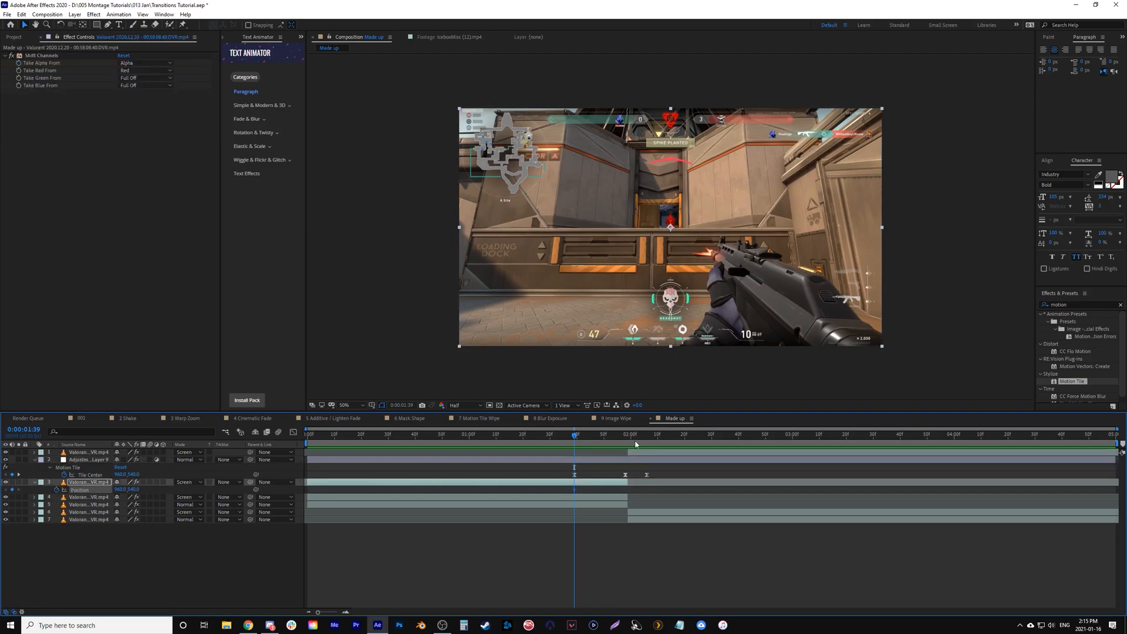
Step: Set the red layer's Position to about 896 in X at 0:00:01:58, apply Easy Ease to both keyframes and scrub the result
drag(623, 436, 627, 437)
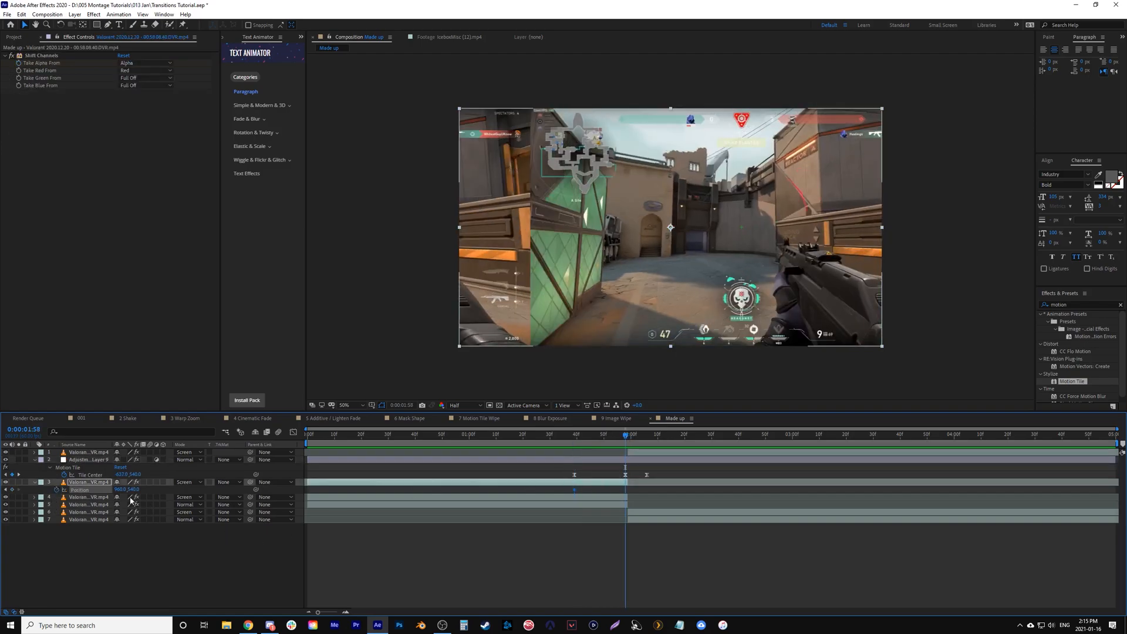
drag(117, 492, 93, 495)
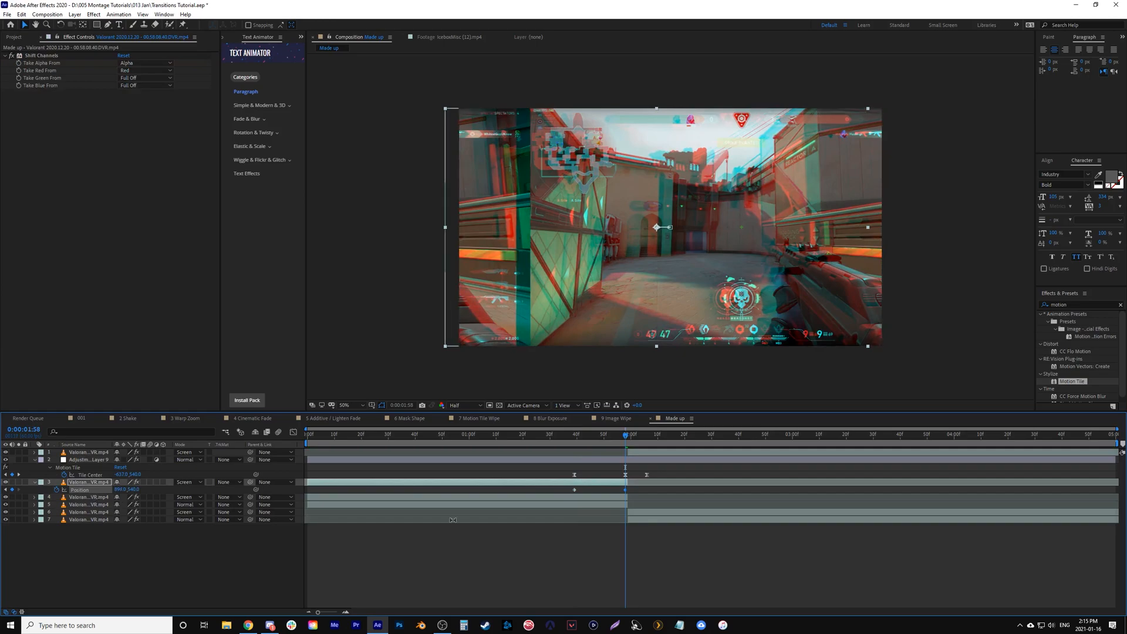
drag(558, 486, 630, 497)
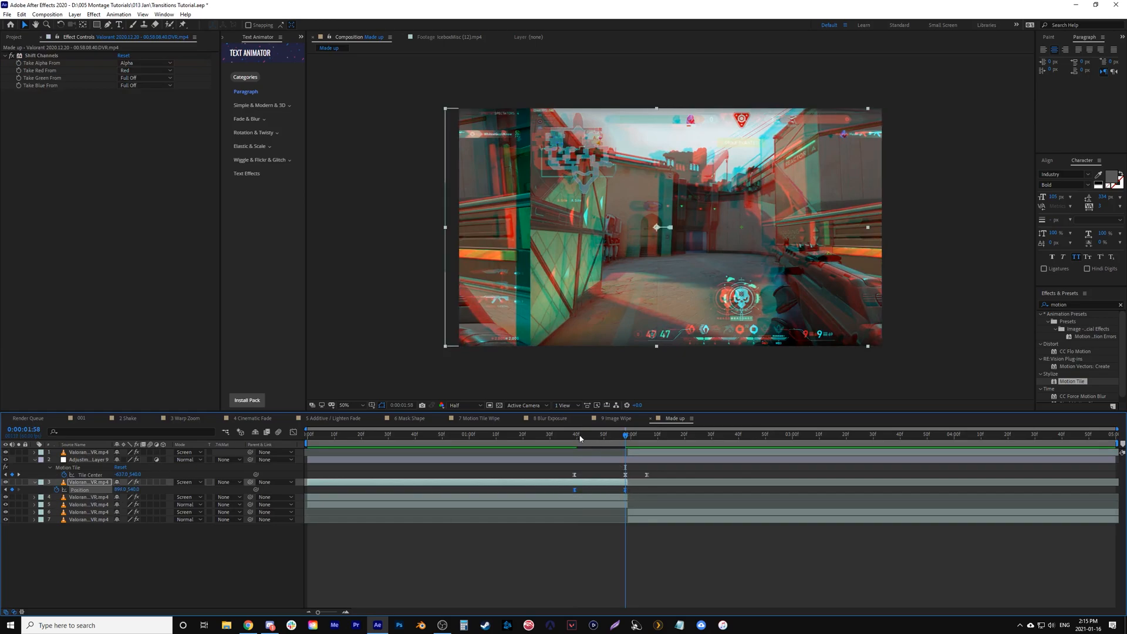
drag(577, 435, 626, 451)
Step: Soften the red channel split by setting the Position keyframe at 0:00:01:58 to about 938 in X, and scrub the slide
click(197, 529)
drag(123, 489, 149, 496)
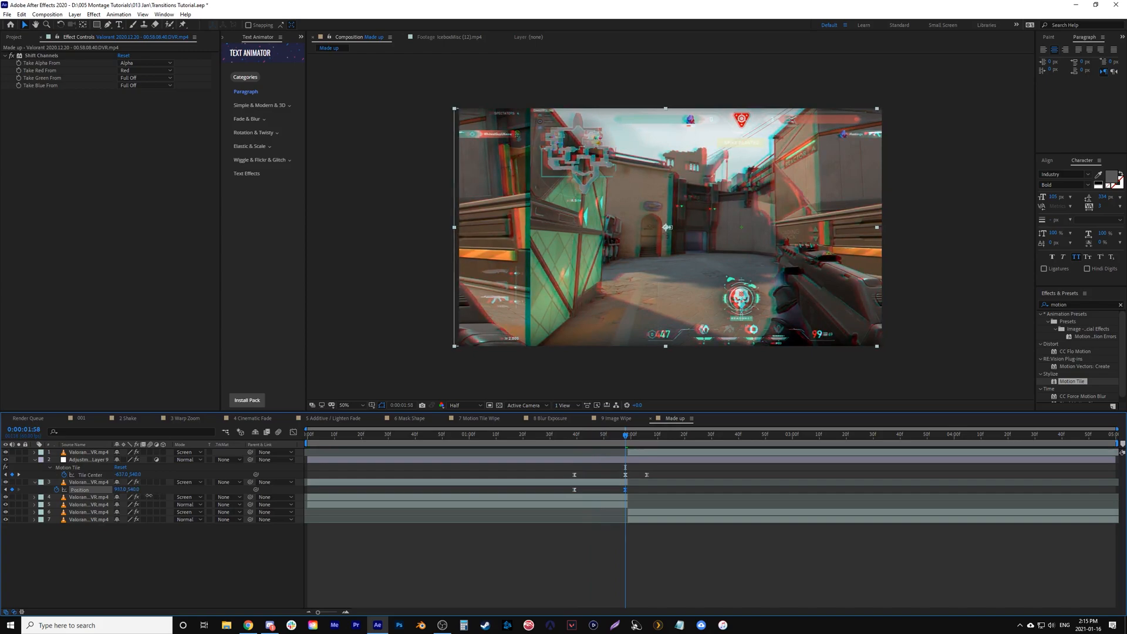
drag(575, 439, 620, 438)
click(529, 438)
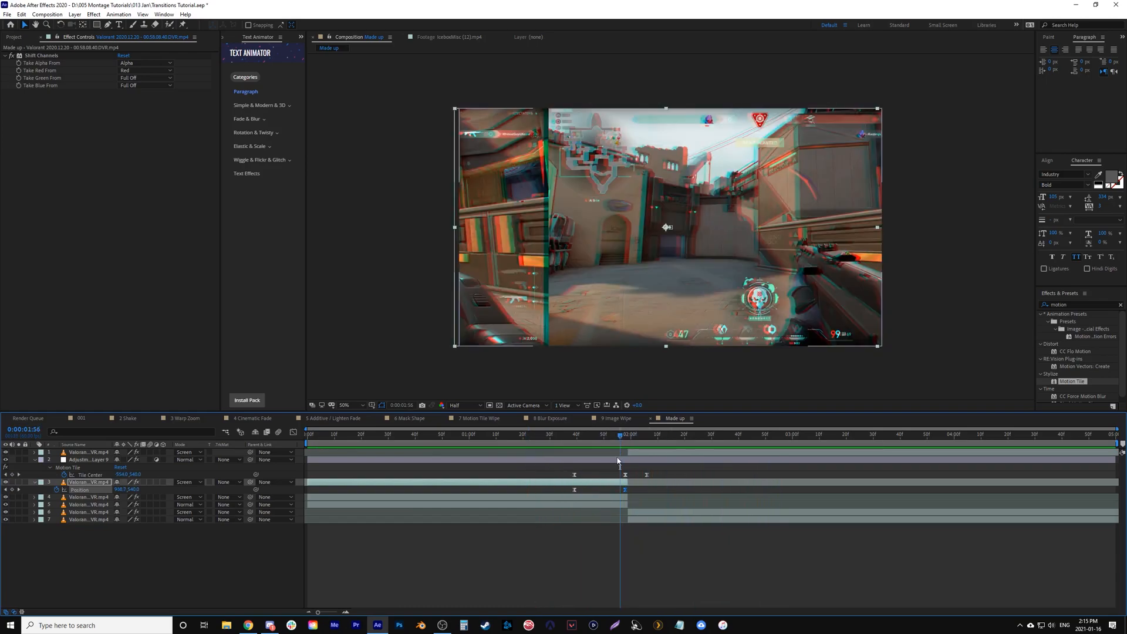
Step: Enable motion blur for the Motion Tile adjustment layer and preview the transition from about 0:00:01:30
click(88, 460)
click(149, 459)
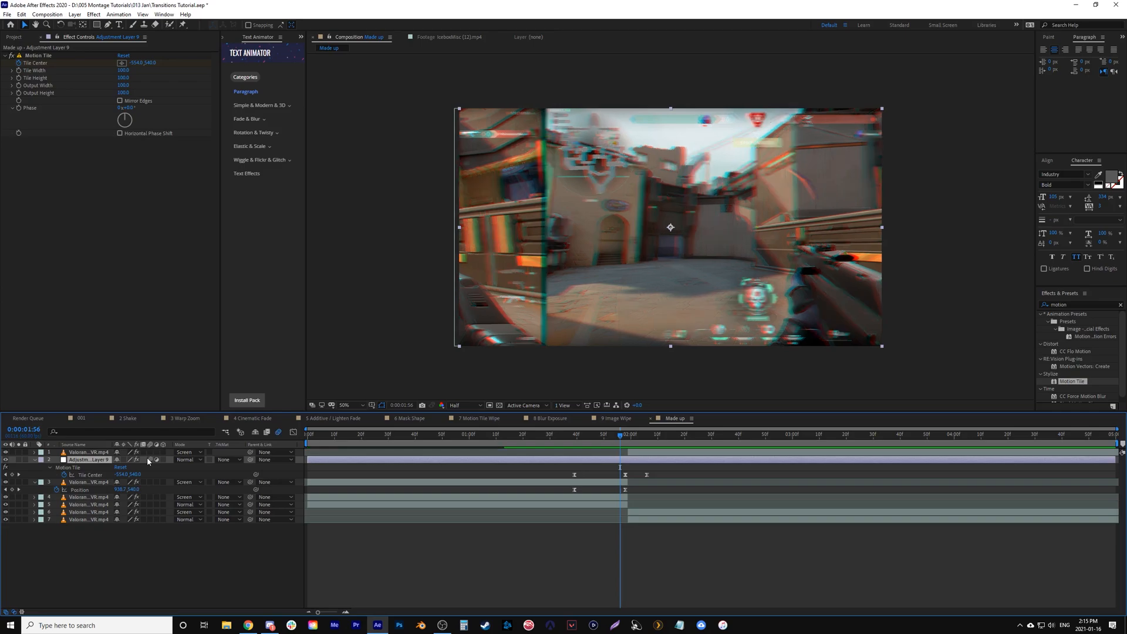
click(633, 439)
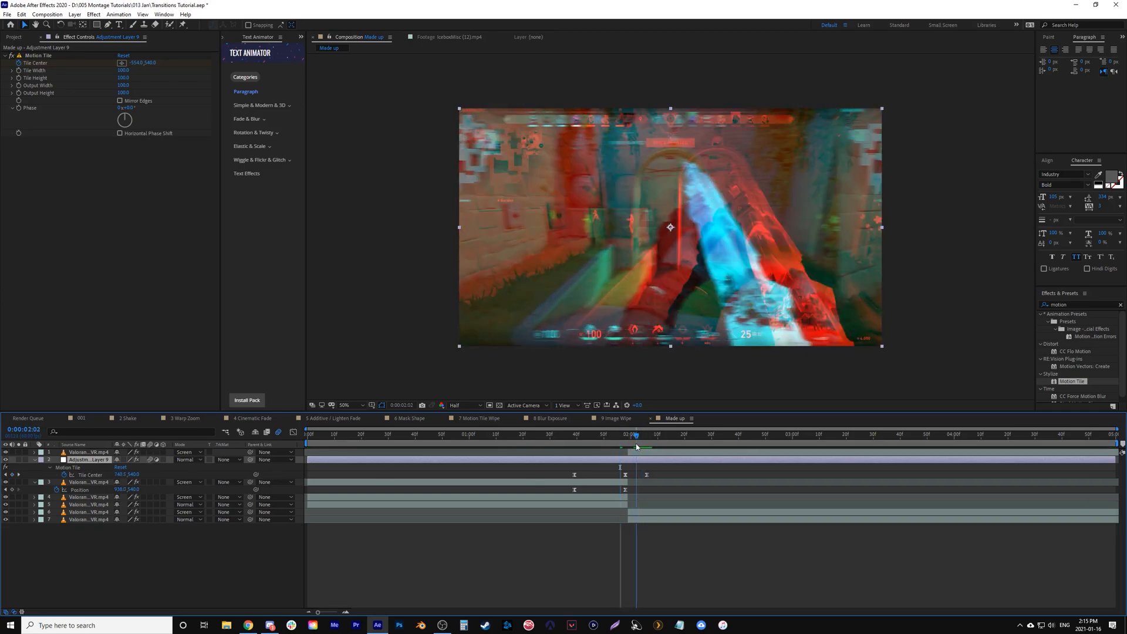
drag(637, 444, 550, 443)
key(space)
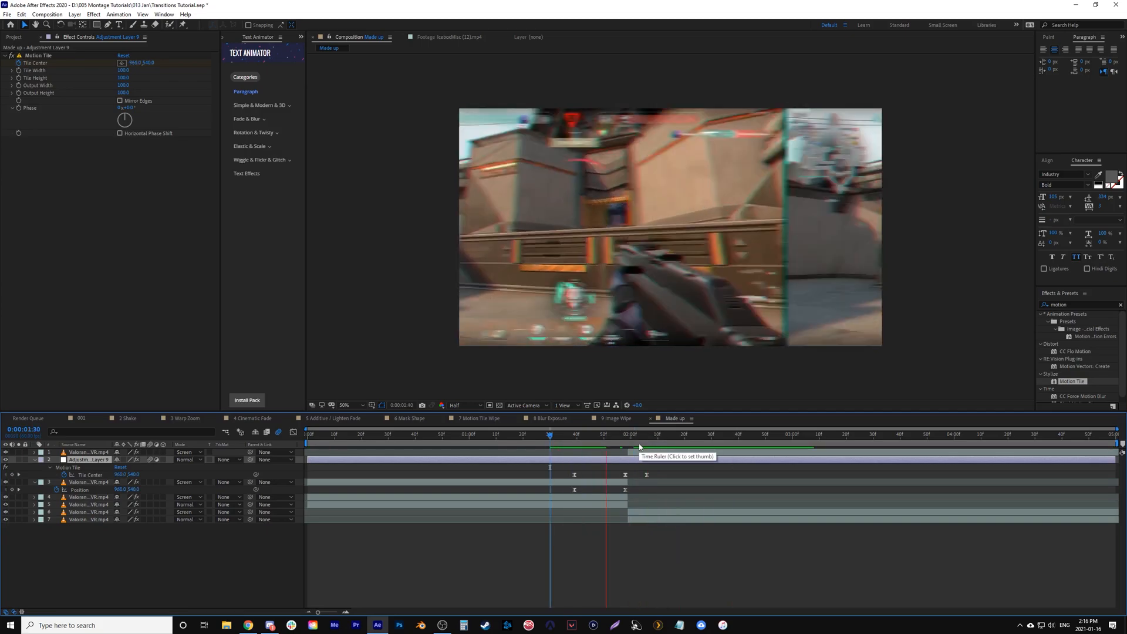
Step: Replay the motion-blurred transition from several points before the cut and check the frames on either side of it
click(557, 436)
key(space)
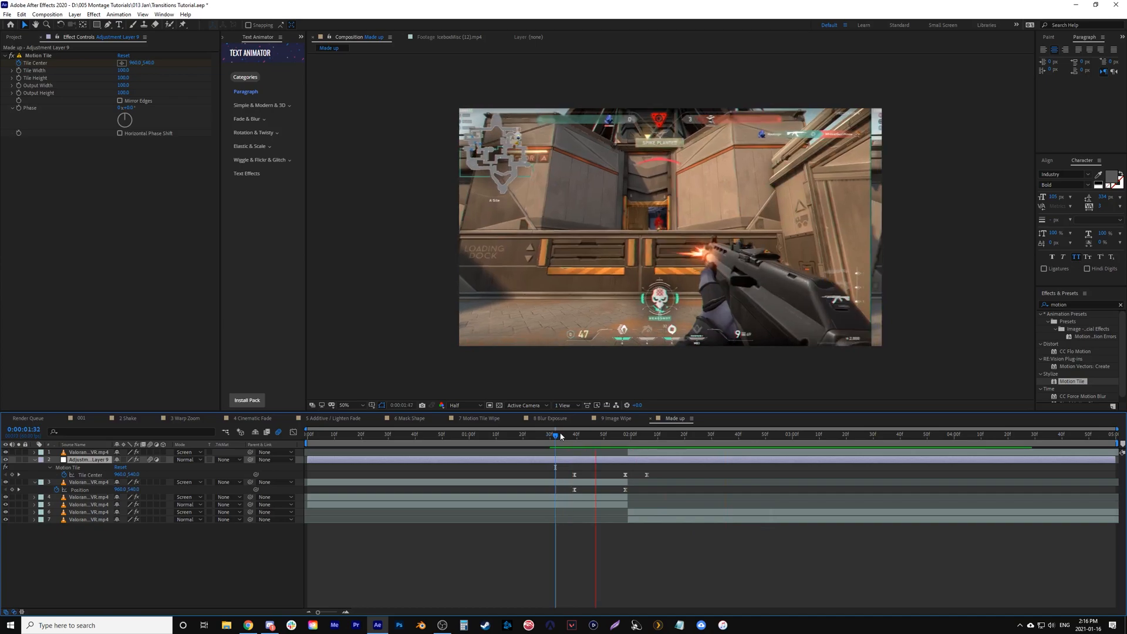
key(space)
key(space)
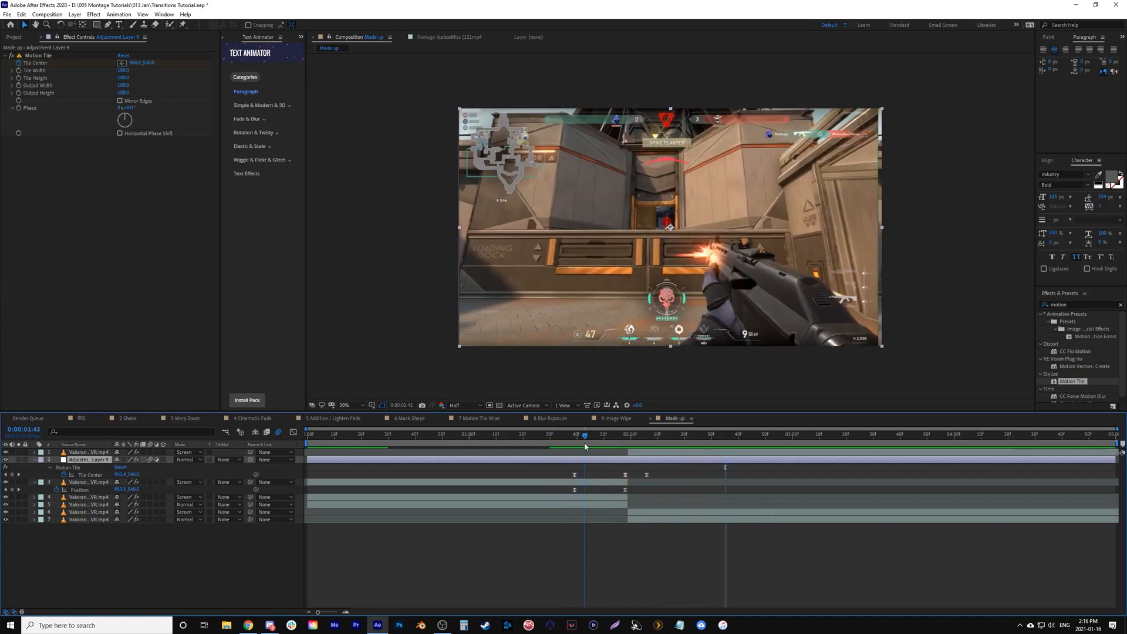
click(511, 436)
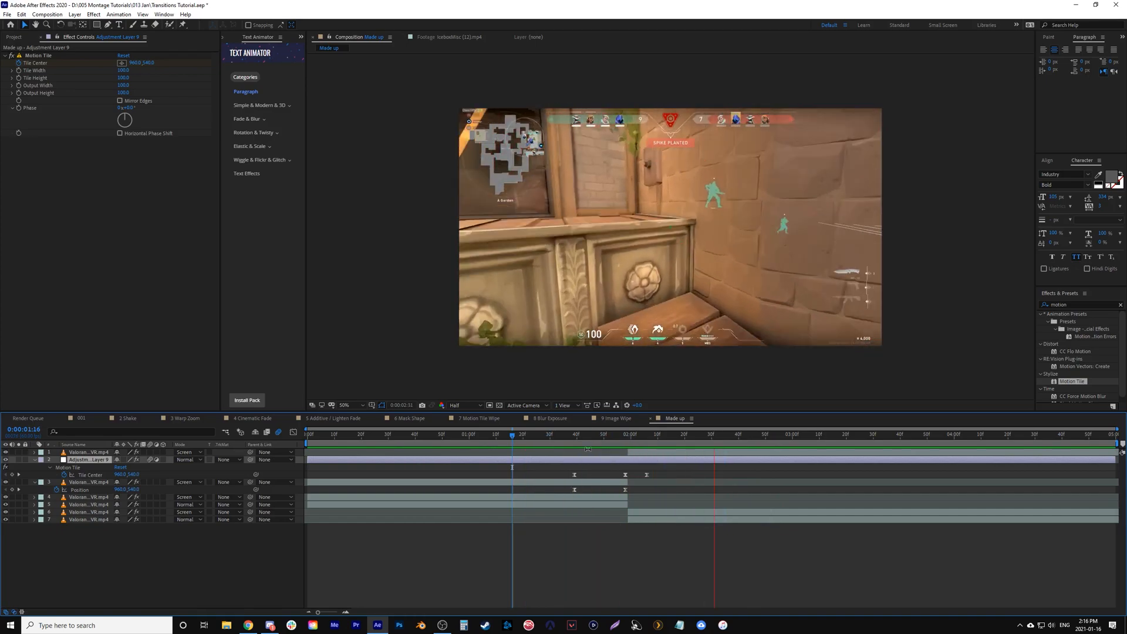
click(485, 435)
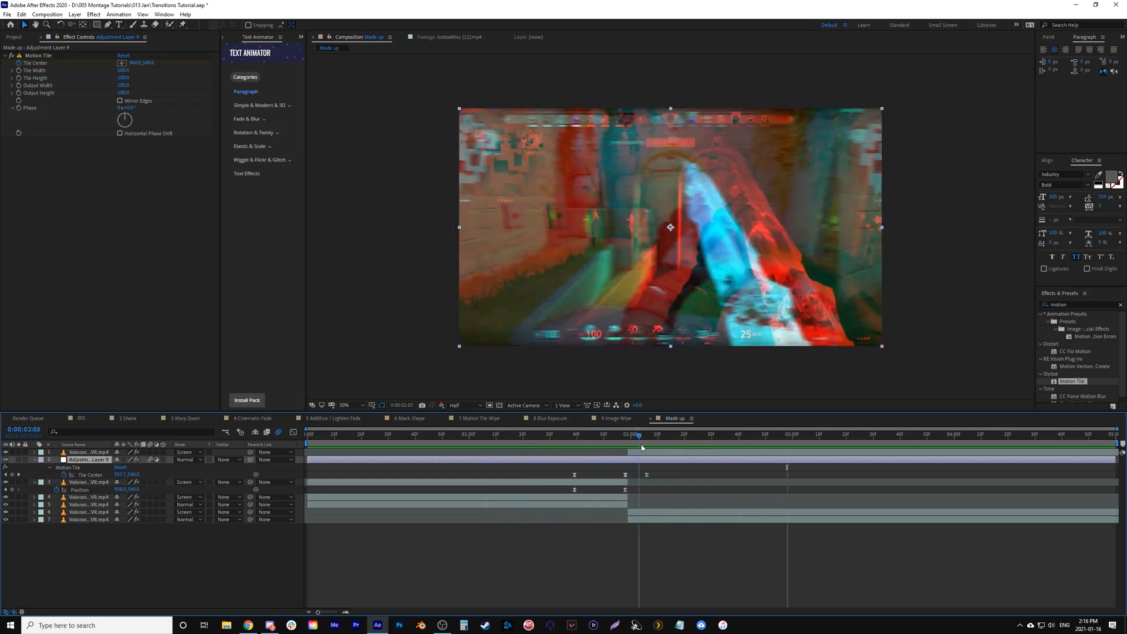
click(550, 447)
click(594, 442)
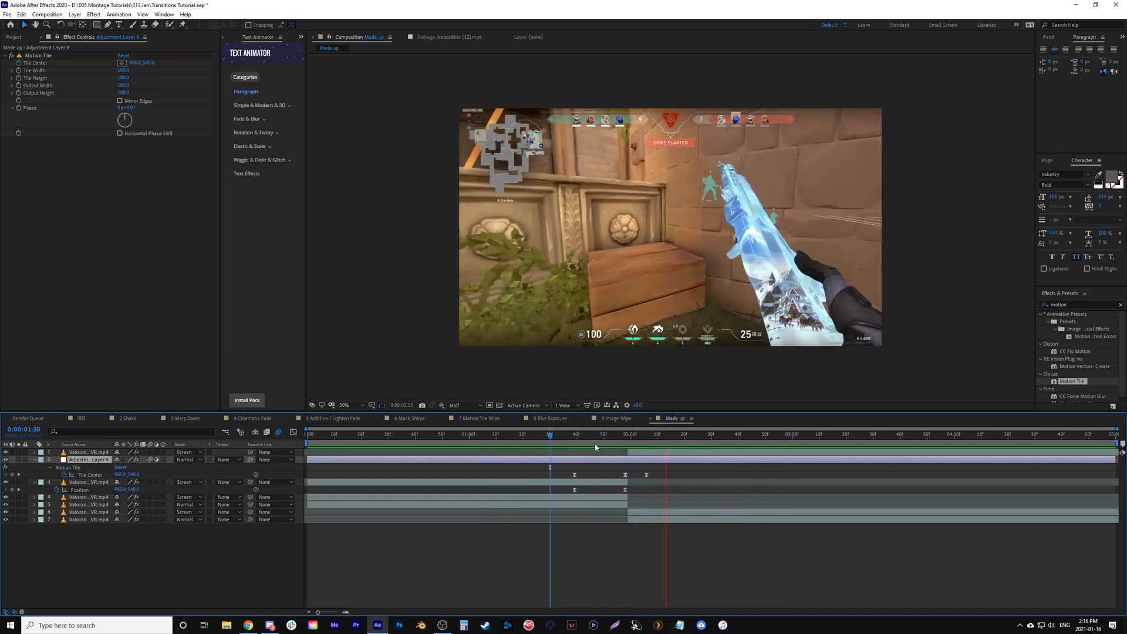
key(space)
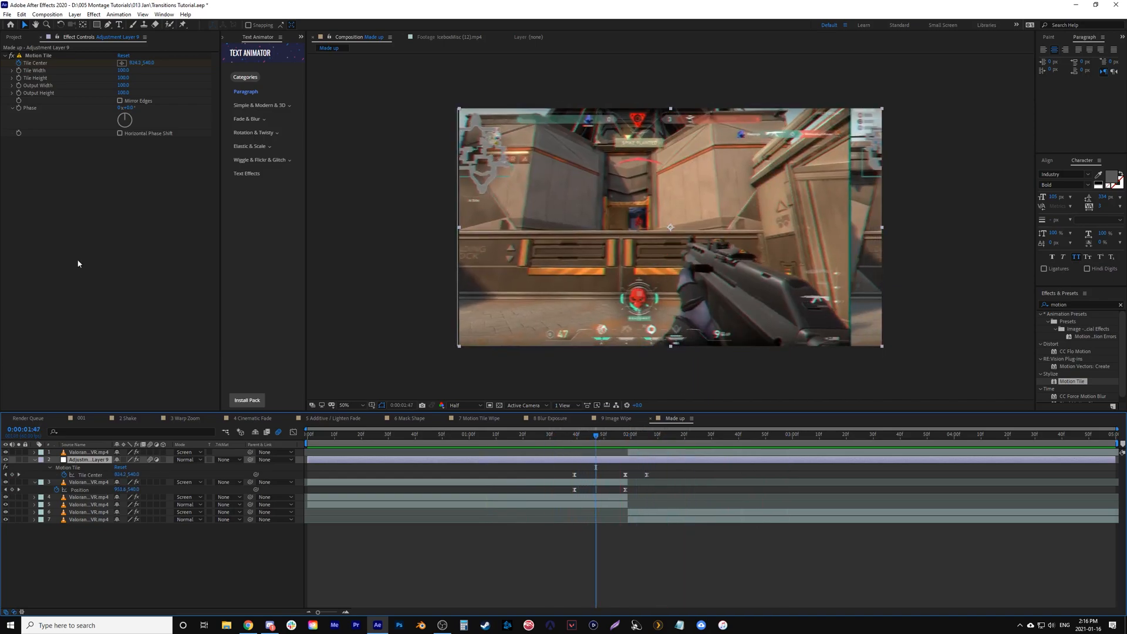
Step: Preview the transition from about 0:00:01:13 and inspect the frame at 0:00:02:00
drag(668, 436, 504, 459)
key(space)
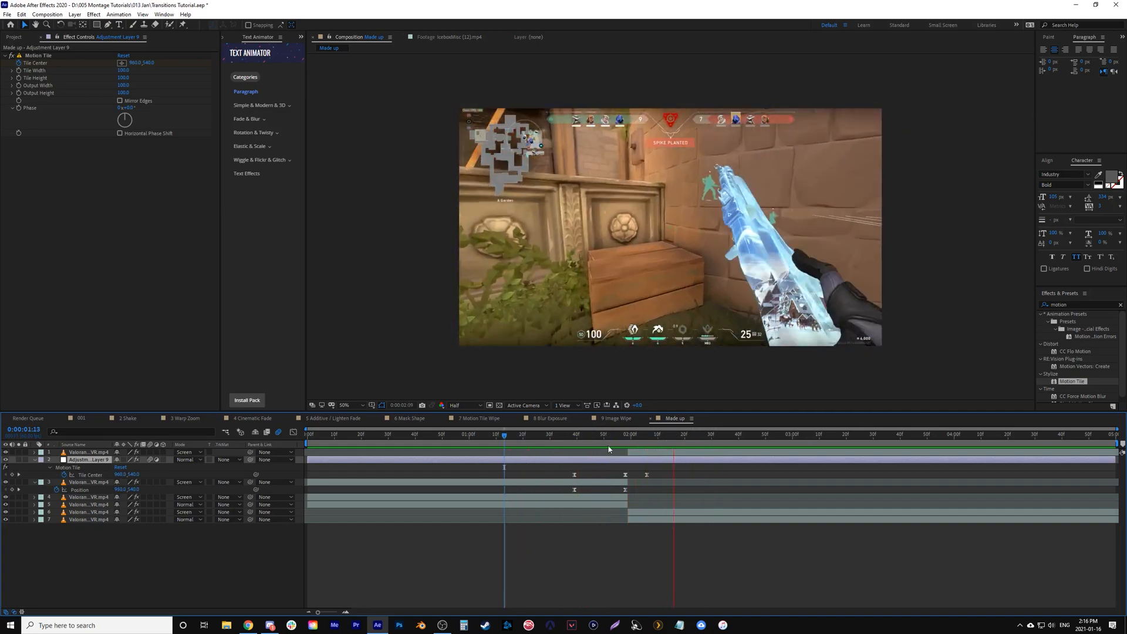
click(595, 446)
drag(595, 446, 632, 450)
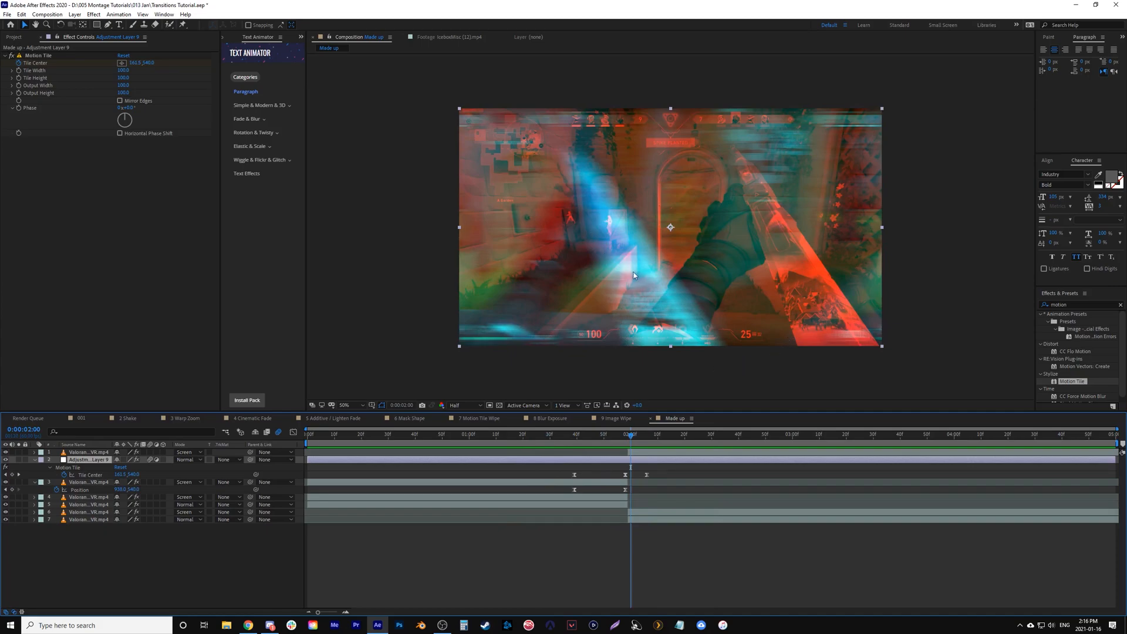
Step: Apply Camera Lens Blur to the second clip's green and blue channel layers, with Blur Radius keyframed at 0:00:02:03
drag(632, 436, 640, 439)
click(1120, 305)
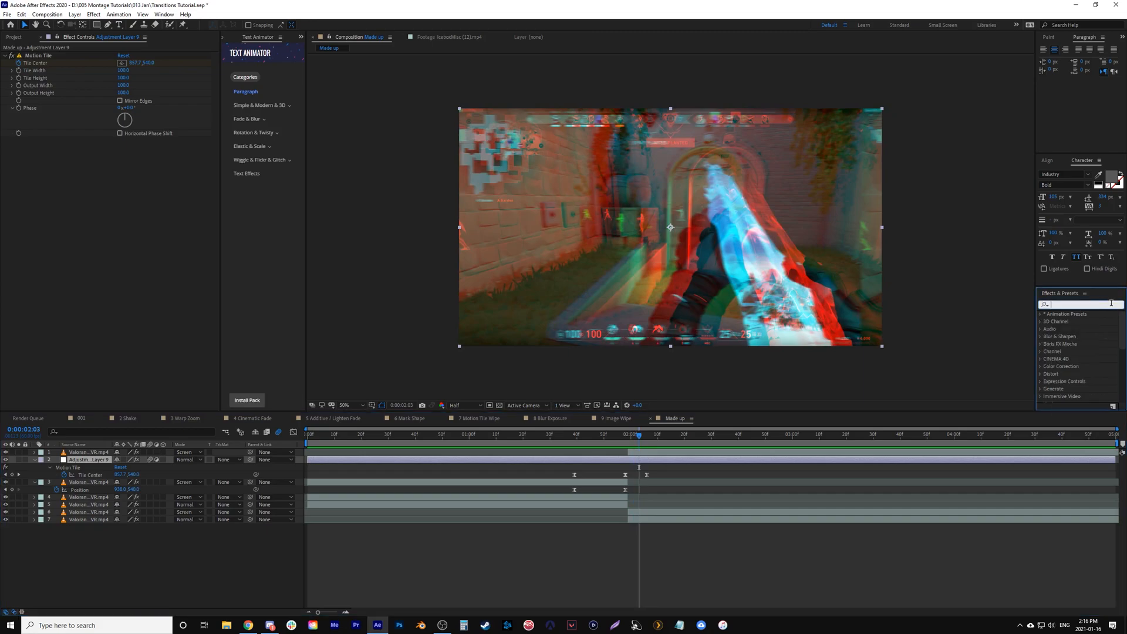
text(camera)
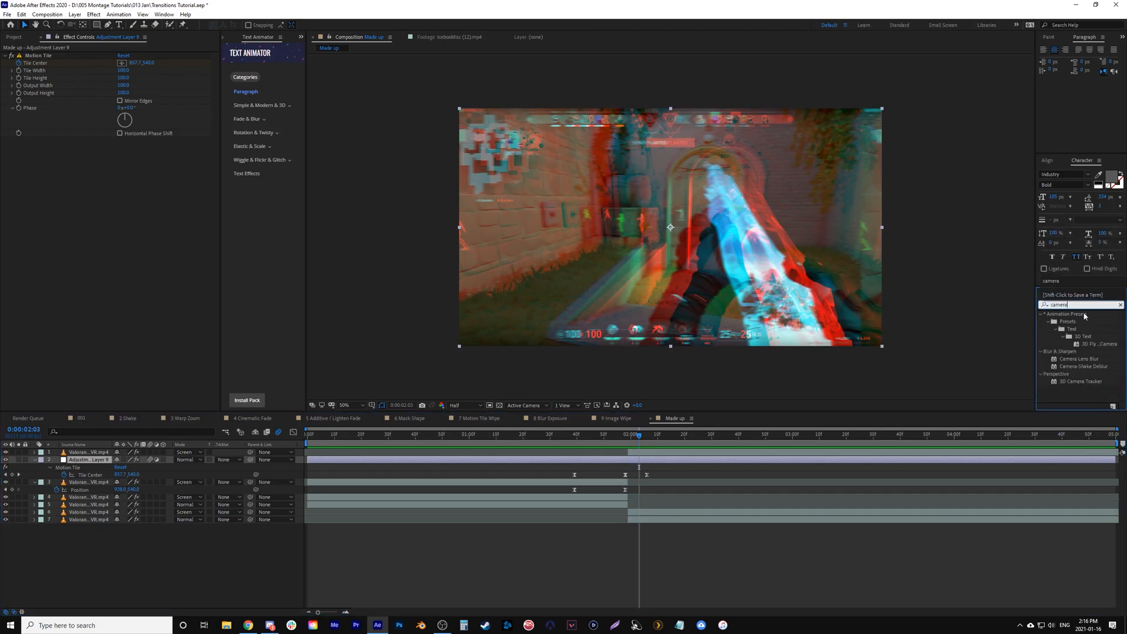
text( ;)
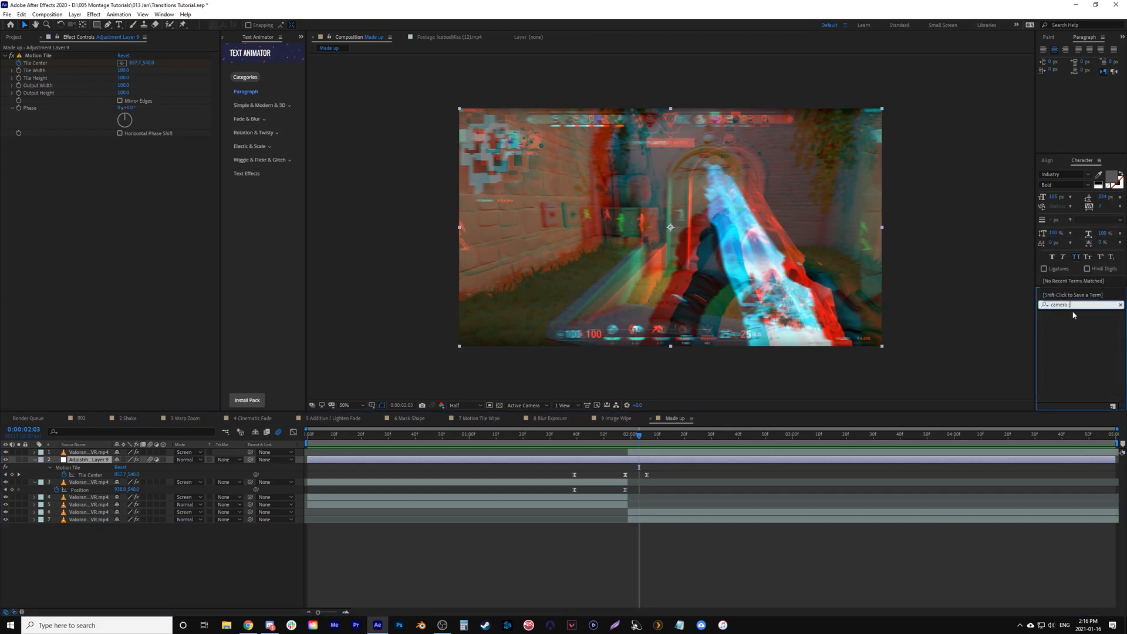
click(1055, 324)
drag(1055, 324, 647, 507)
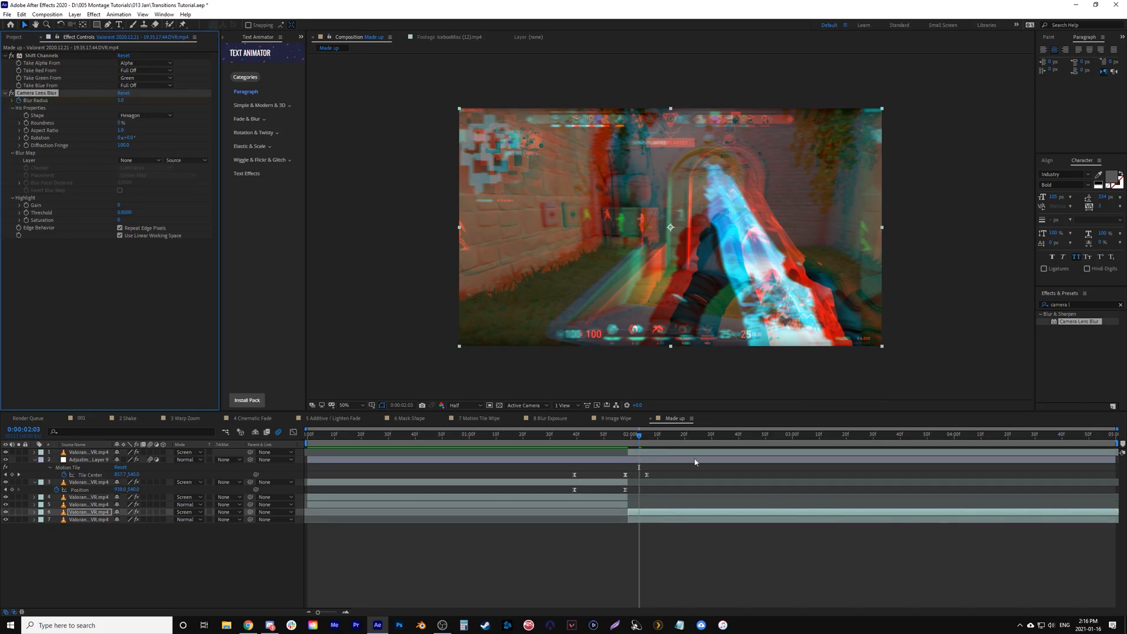
click(646, 522)
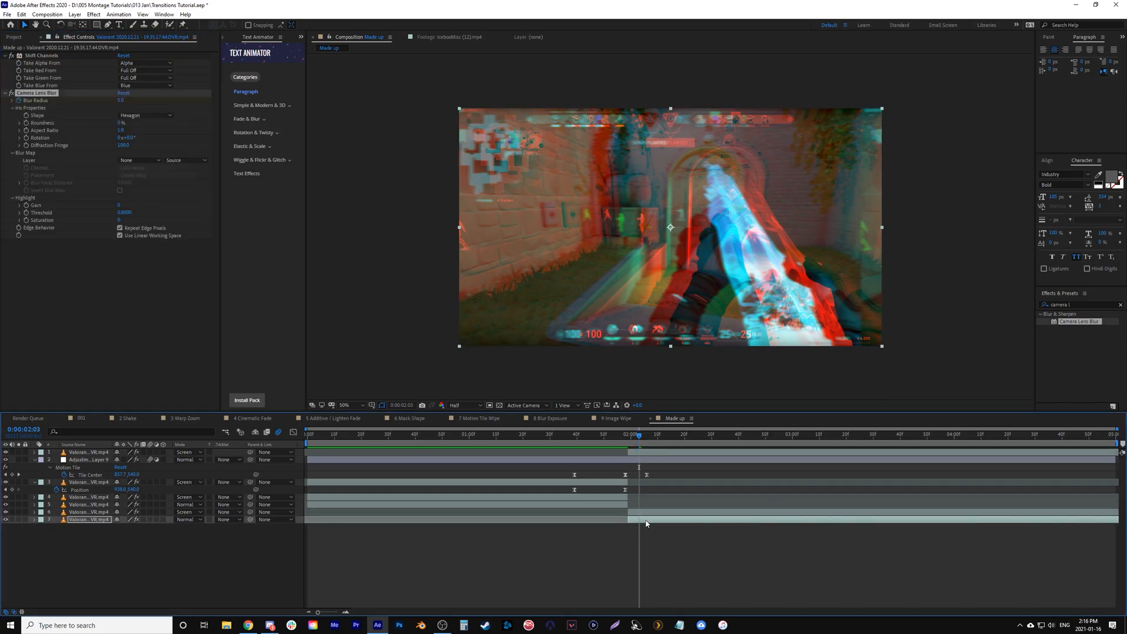
Step: Show the Blur Radius keyframes of the second clip's green and blue channel layers and preview the blur just after 0:00:02:03
key(u)
click(645, 511)
key(u)
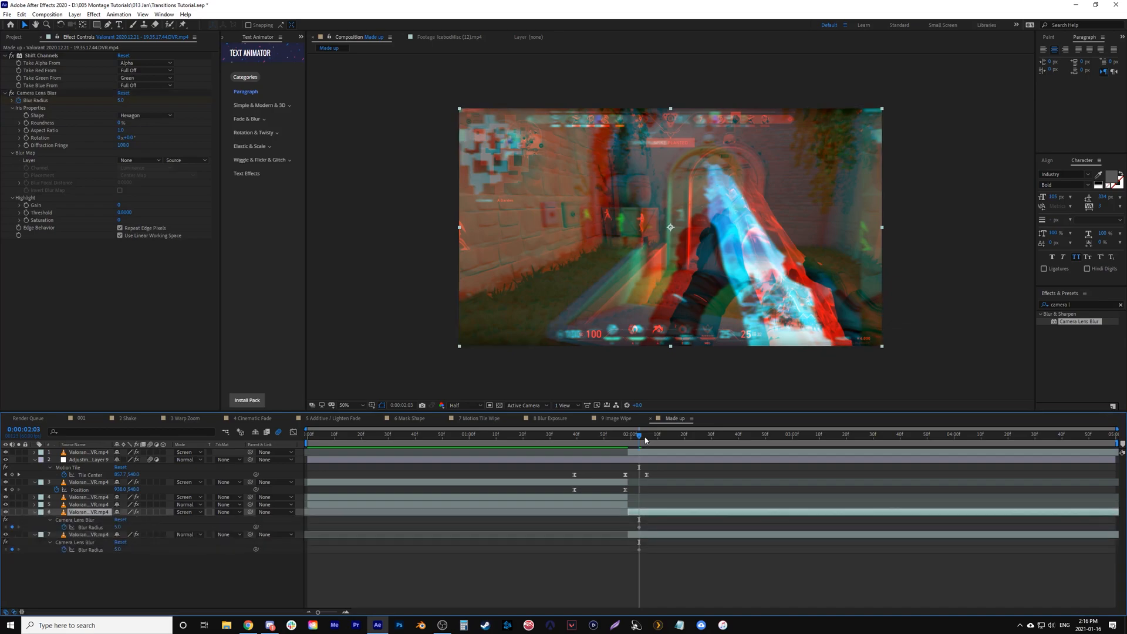
click(653, 440)
key(space)
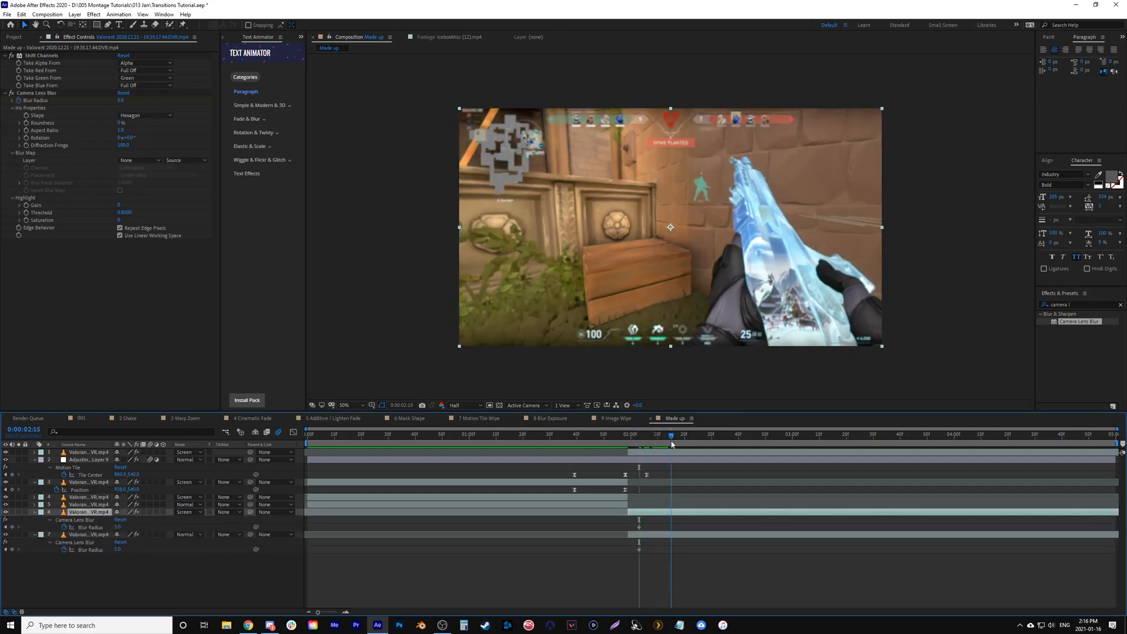
click(644, 440)
drag(643, 442, 668, 449)
Step: Remove Camera Lens Blur from the second clip's green and blue channel layers and preview the transition from the cut
click(37, 94)
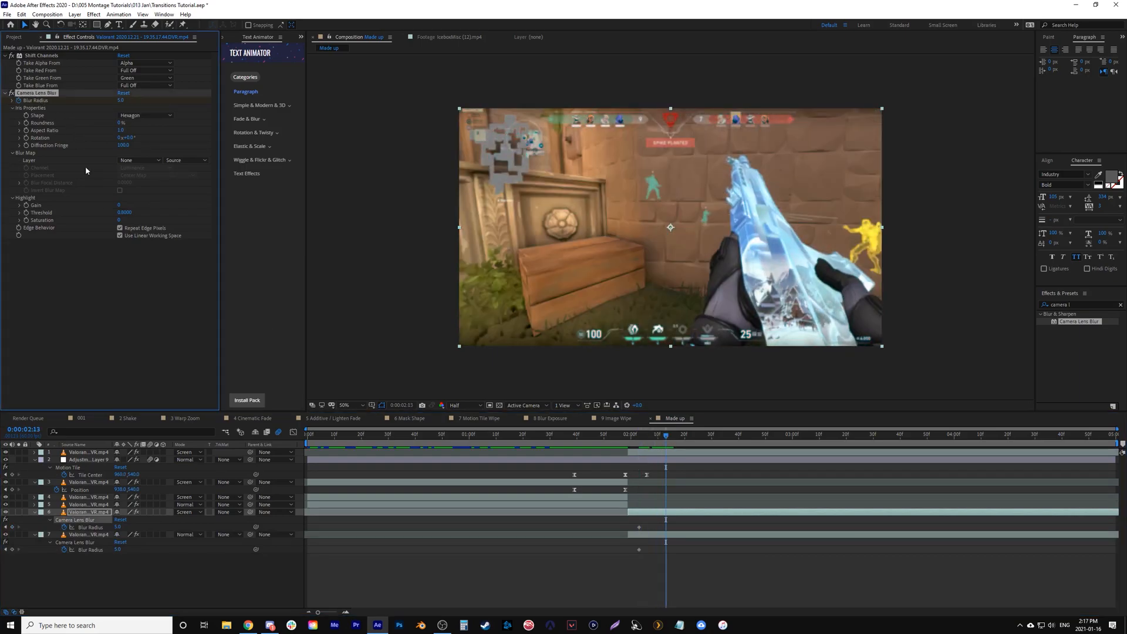
key(Delete)
click(674, 522)
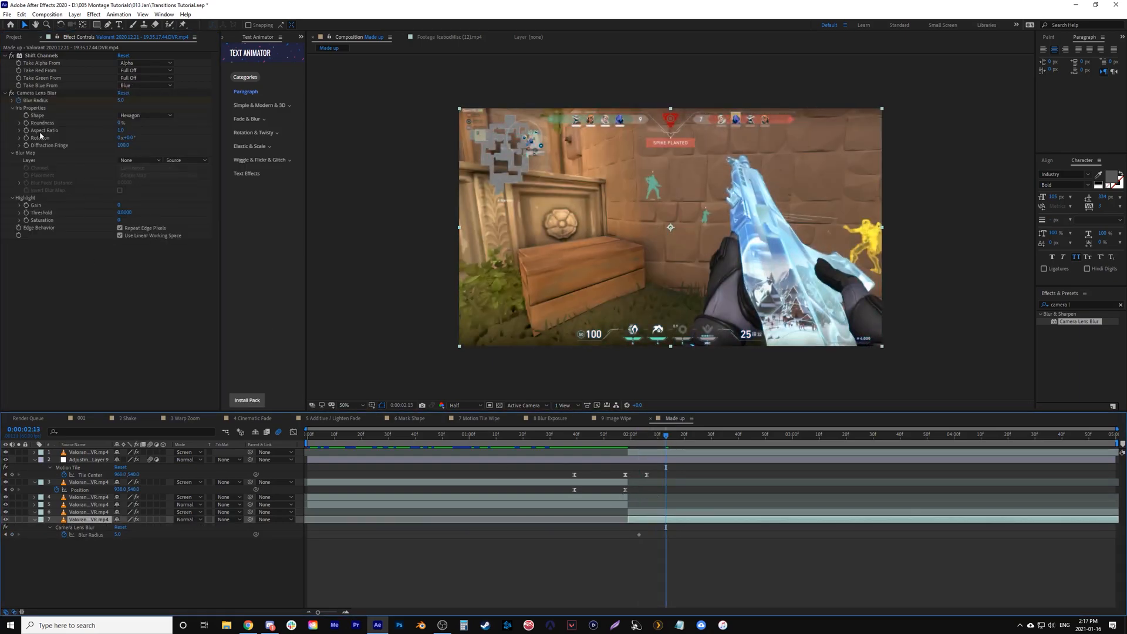
click(35, 94)
key(Delete)
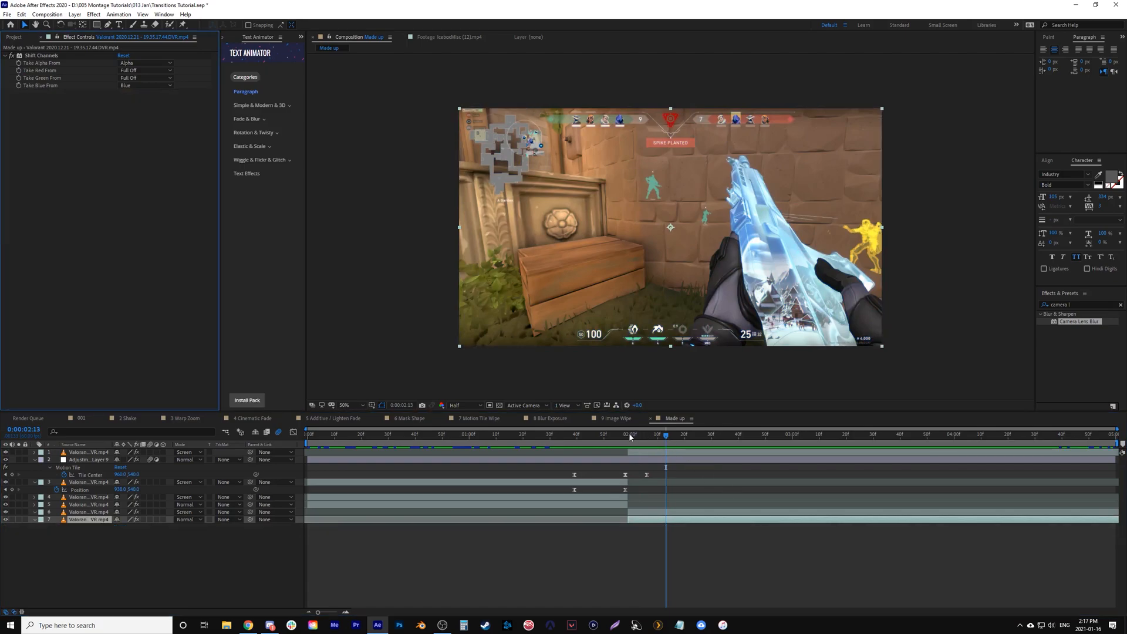
click(629, 432)
key(space)
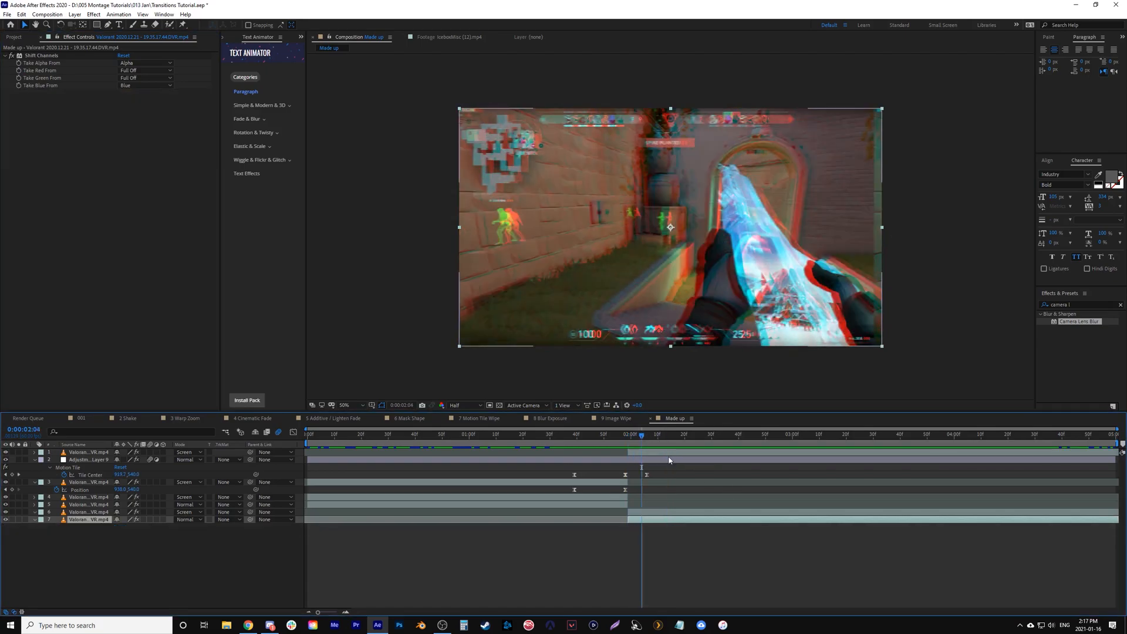
Step: Show the Position of the second clip's red channel layer and start keyframing it at 0:00:02:06
click(669, 460)
key(p)
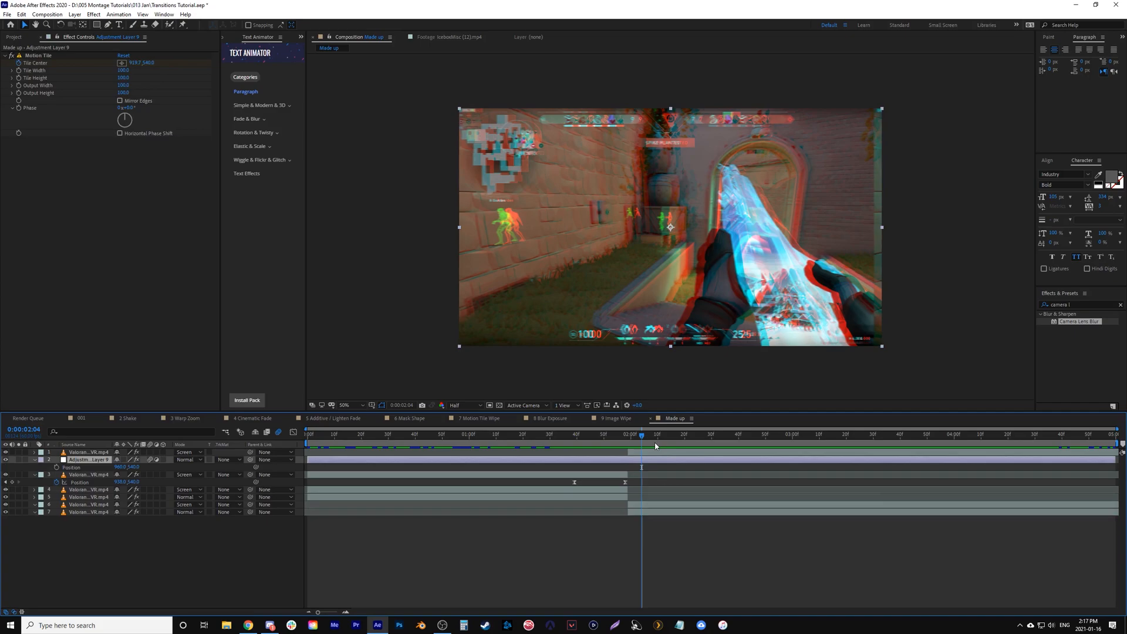
key(u)
click(660, 452)
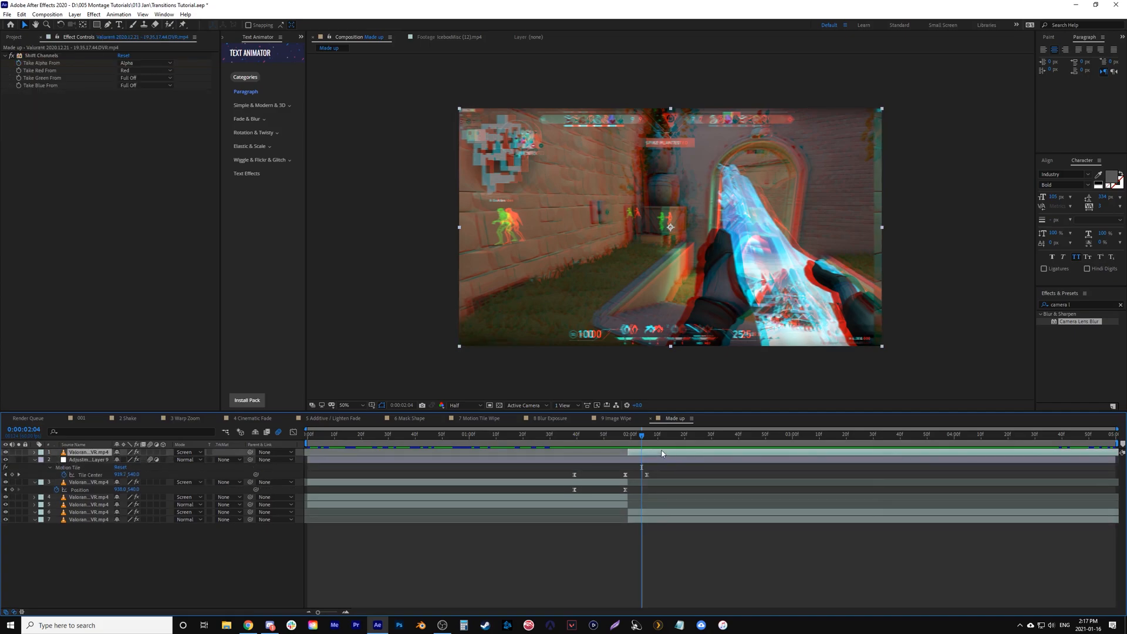
key(p)
drag(644, 441, 646, 443)
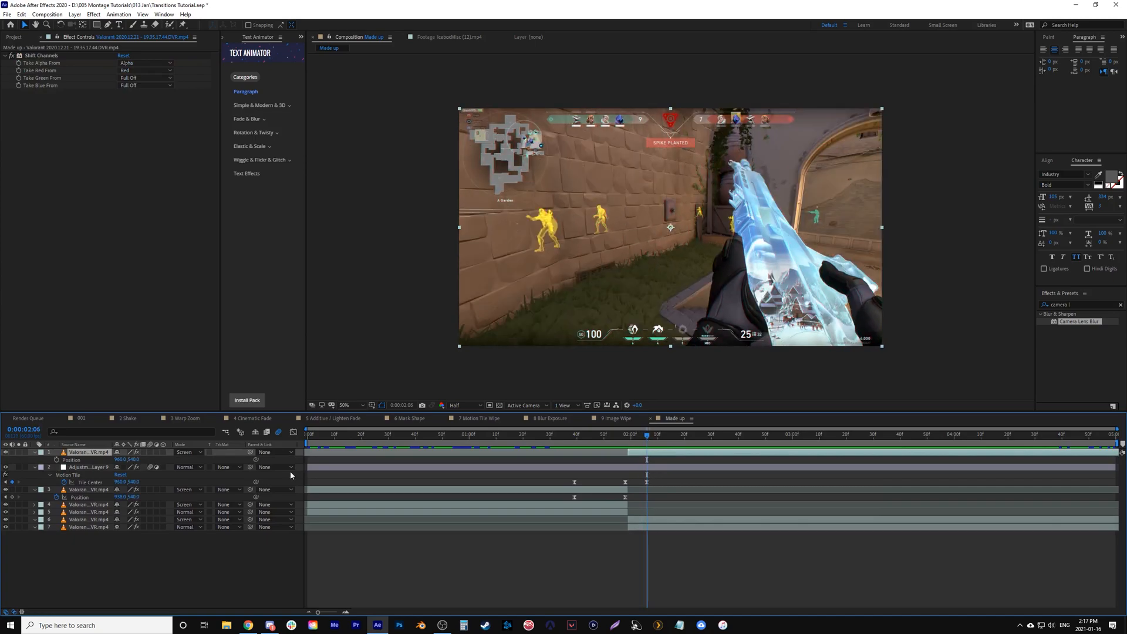
Step: Shift the red channel layer's Position to about x 993 at 0:00:02:14, return it to 960, 540 at 0:00:02:20, and ease the keyframes
drag(649, 438, 672, 443)
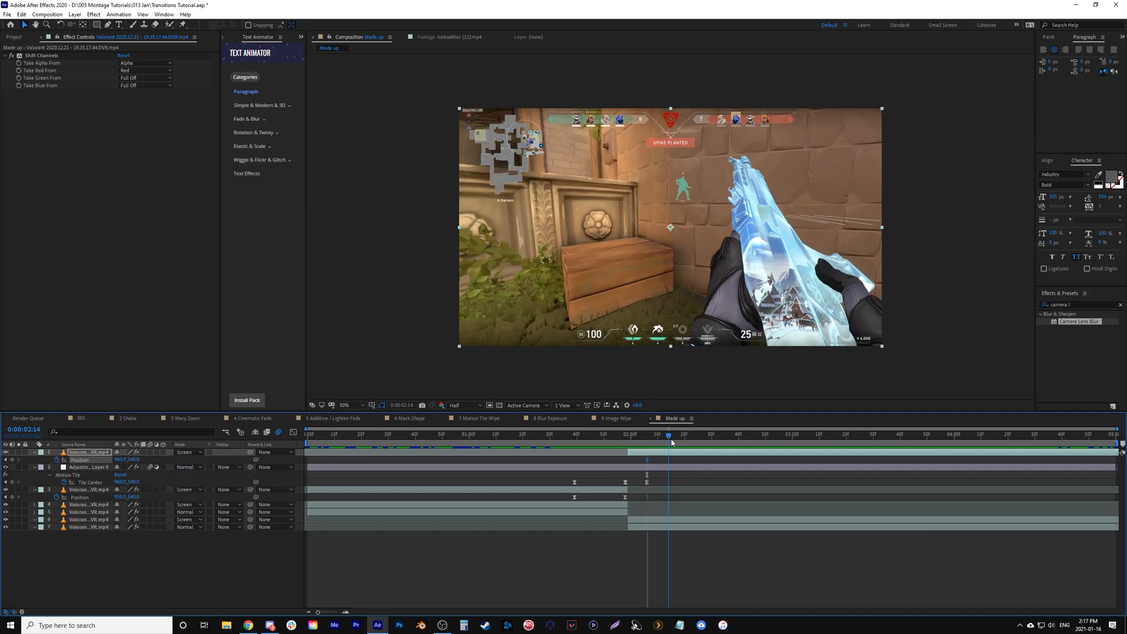
drag(121, 462, 137, 461)
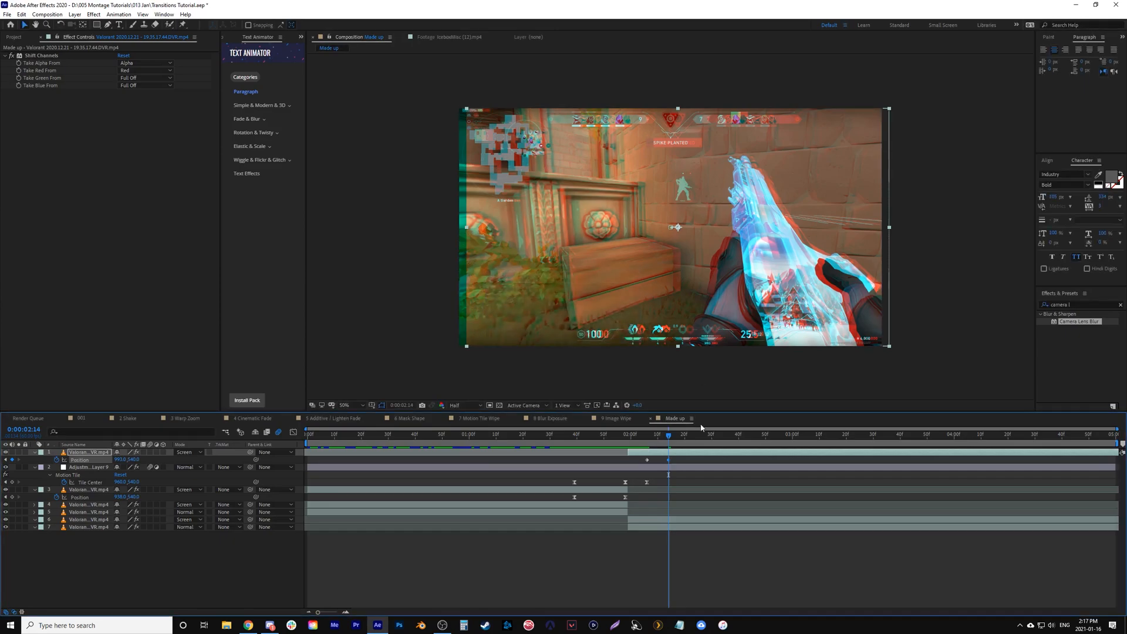
drag(673, 440, 685, 439)
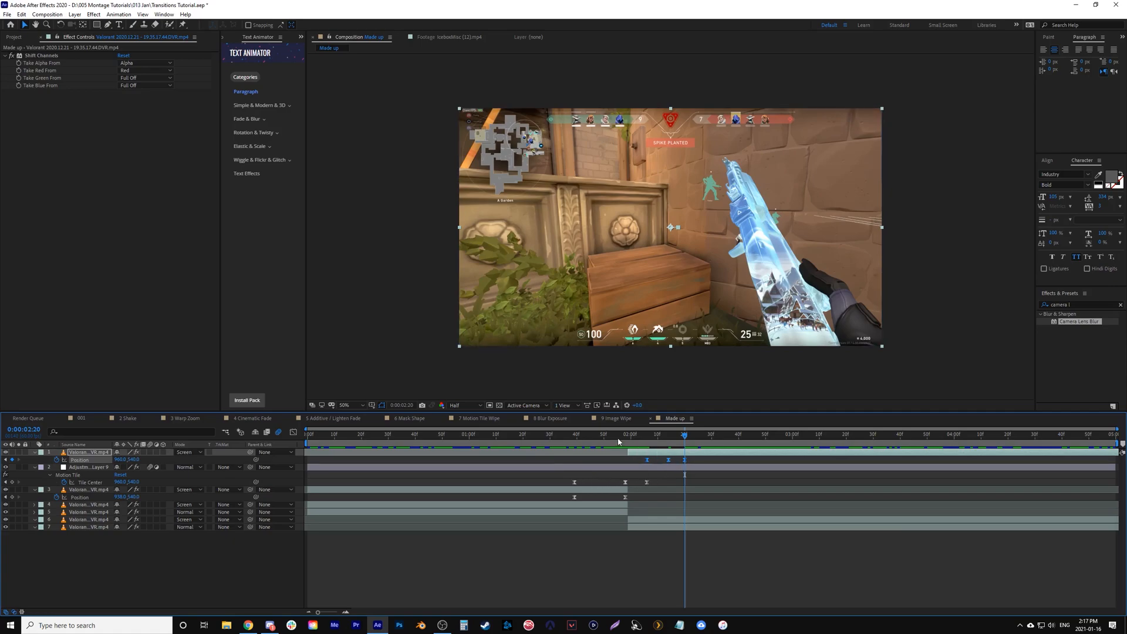
Step: Preview the finished transition repeatedly from several points between 0:00:00:55 and 0:00:01:19
click(477, 435)
key(space)
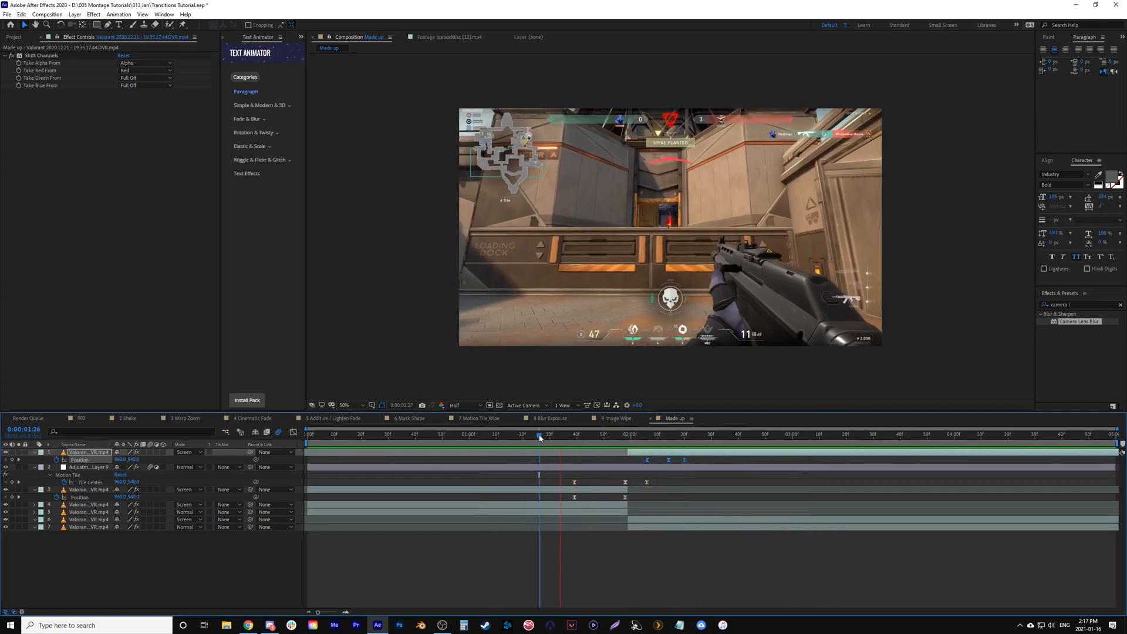
click(517, 435)
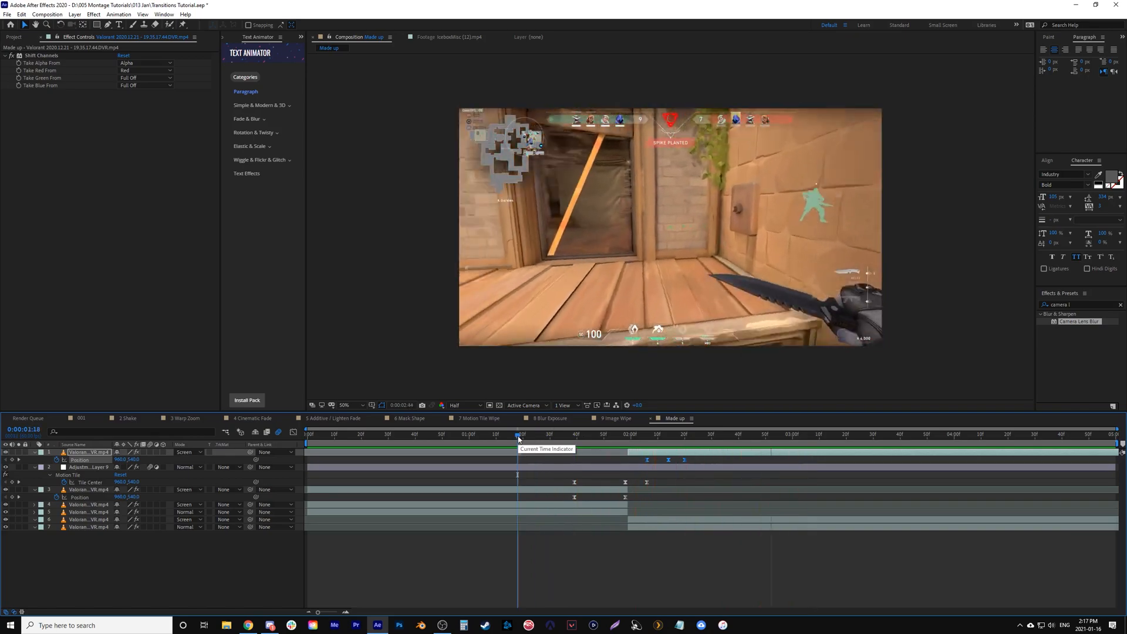
click(519, 437)
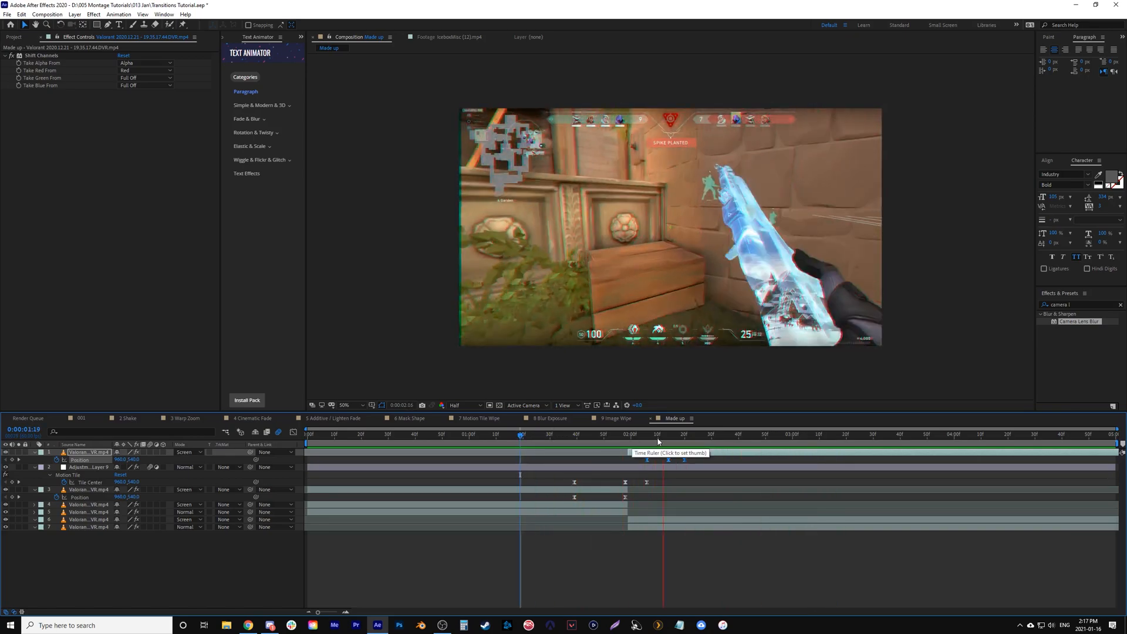
click(666, 442)
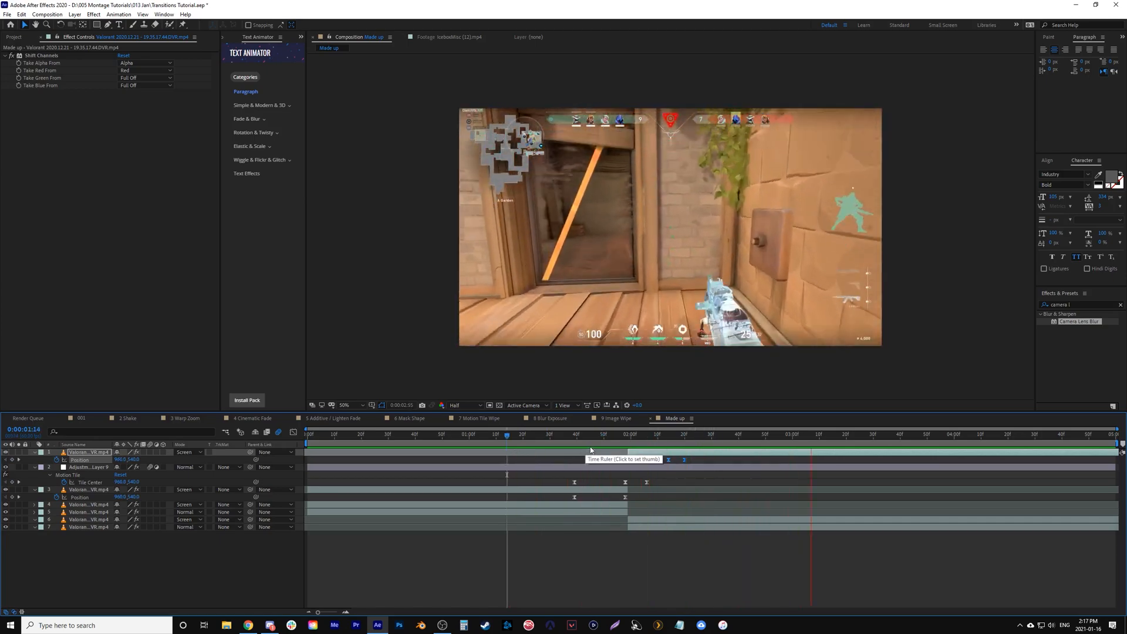
click(491, 442)
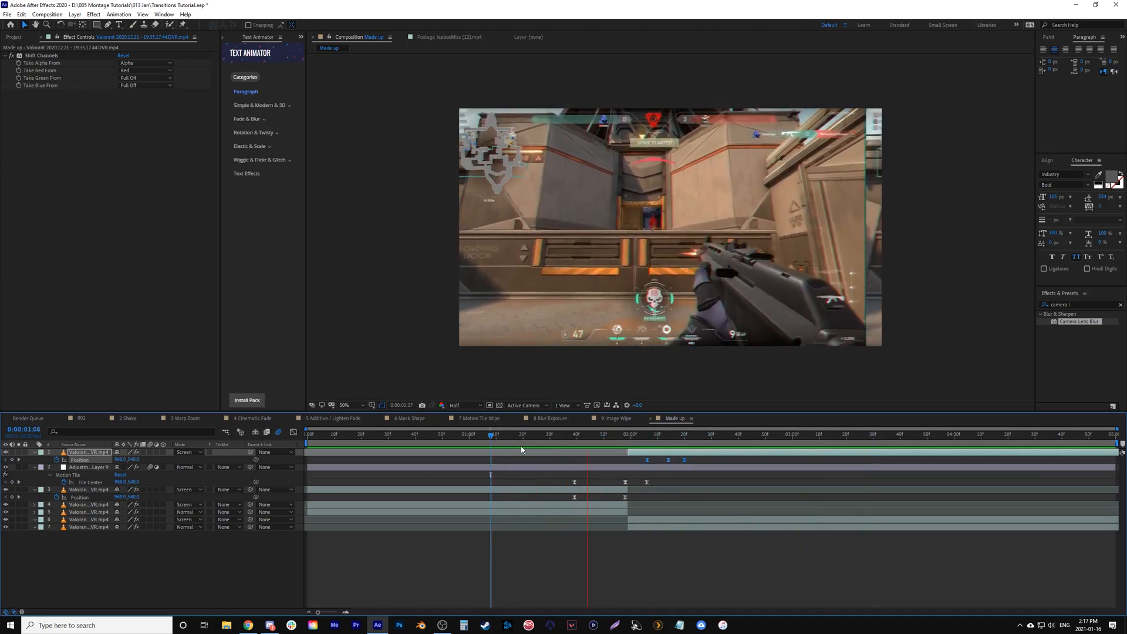
key(space)
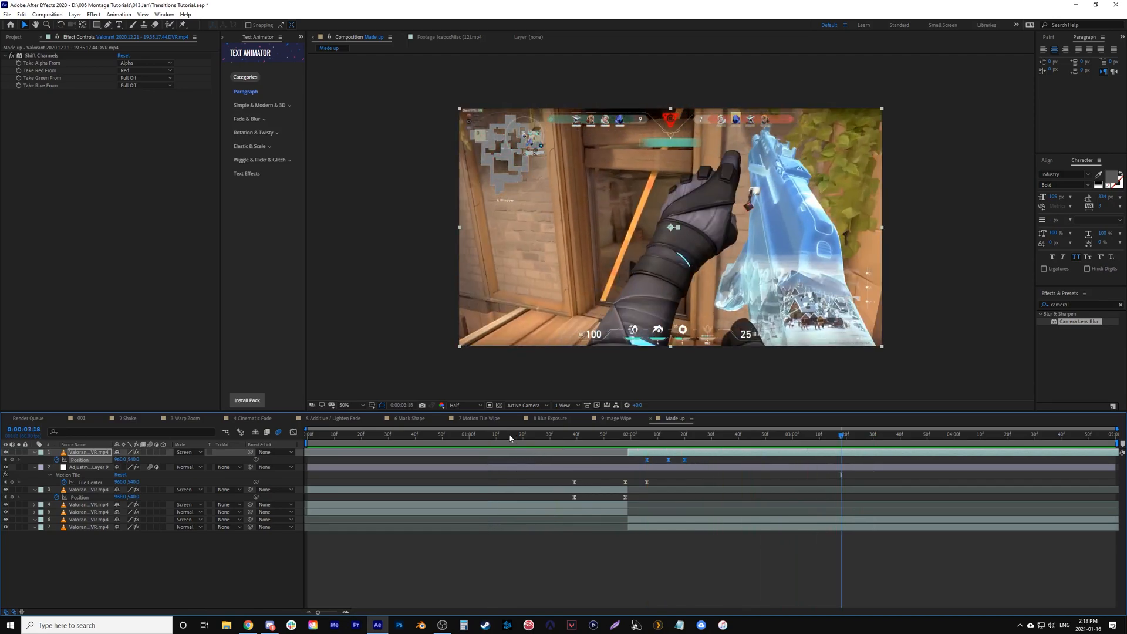
click(456, 437)
key(space)
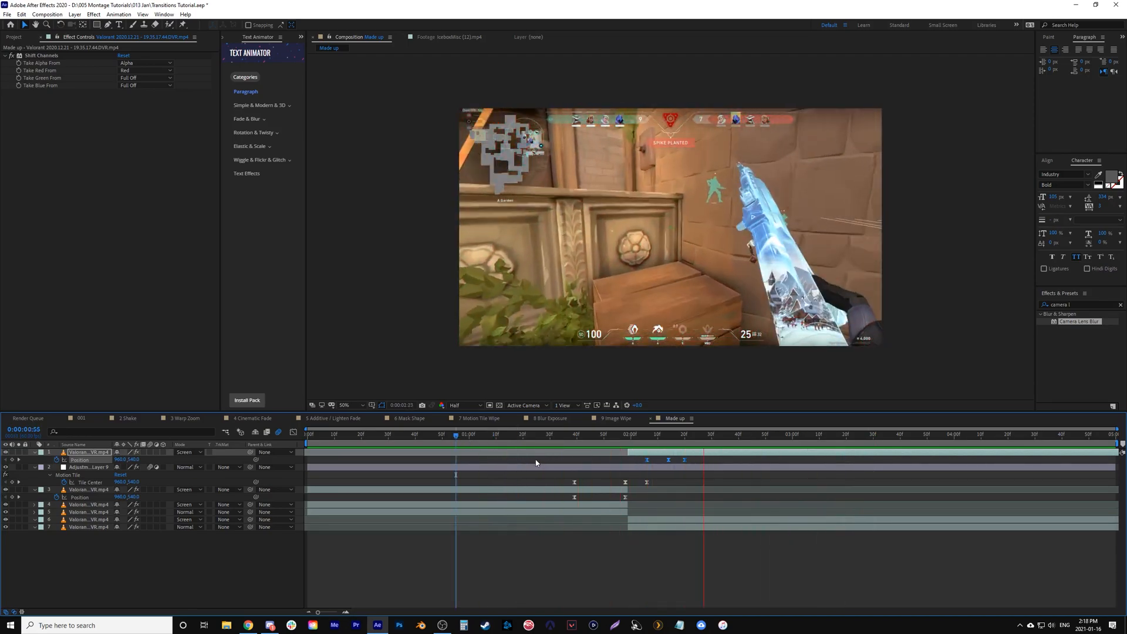
Step: Inspect the frames at the cut around 0:00:01:59 and 0:00:02:00, and replay and scrub through the whole transition
drag(519, 439, 629, 461)
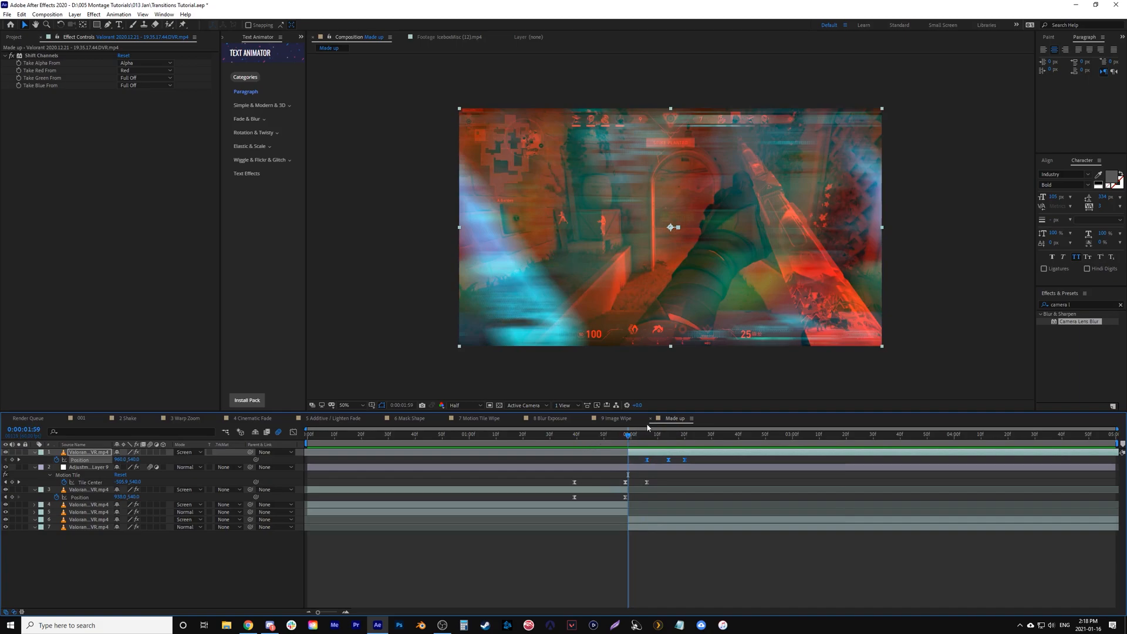
drag(633, 436, 634, 435)
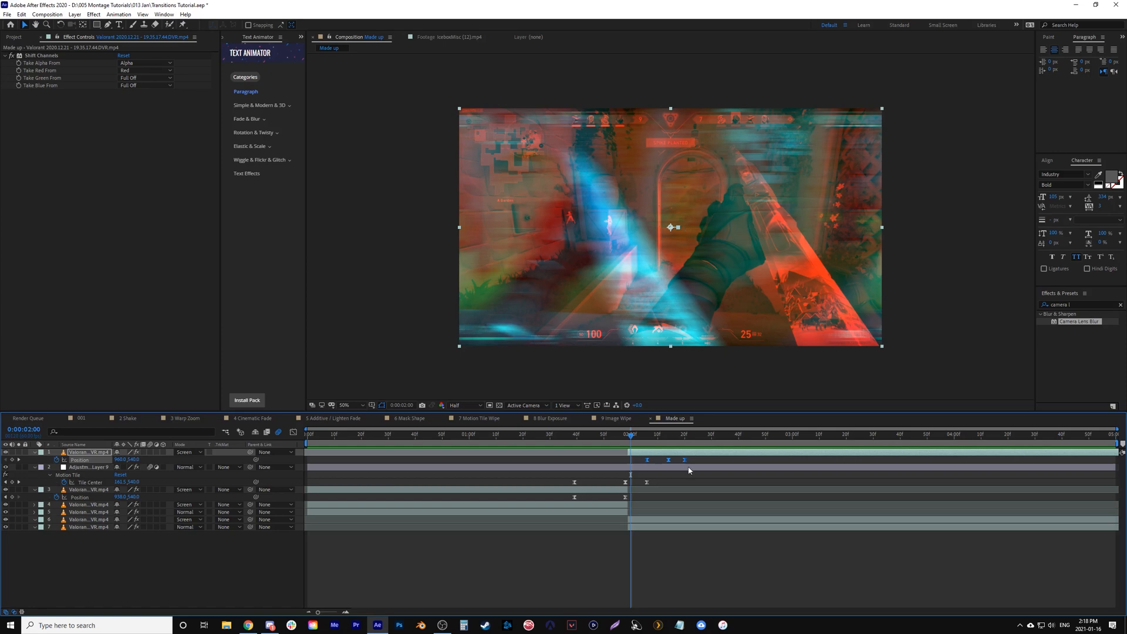
drag(547, 438, 491, 437)
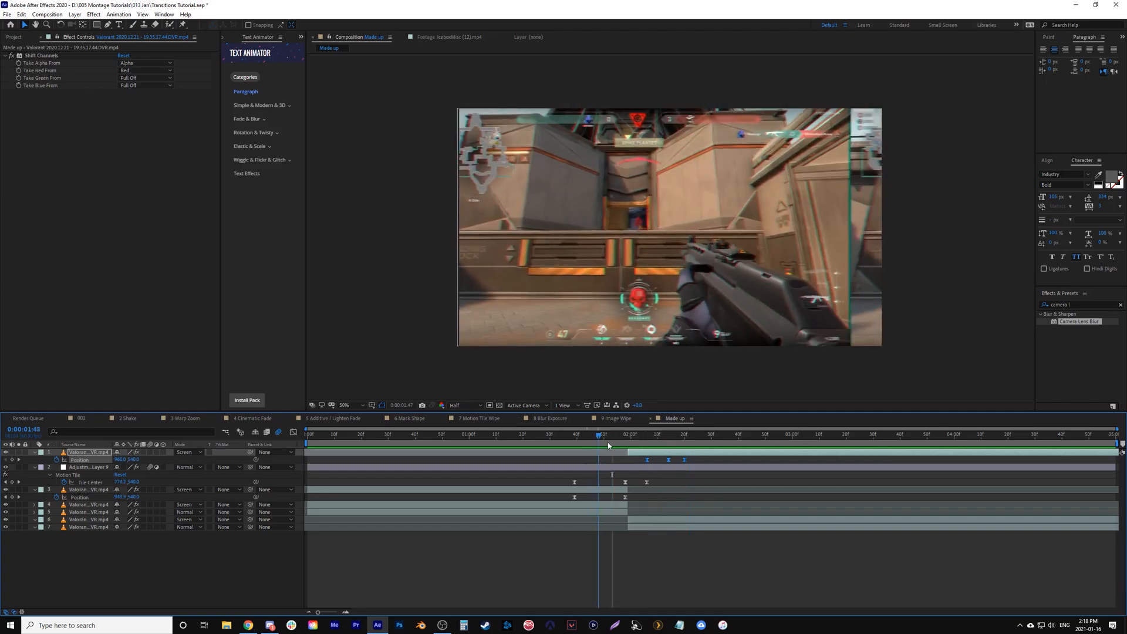
click(564, 442)
key(space)
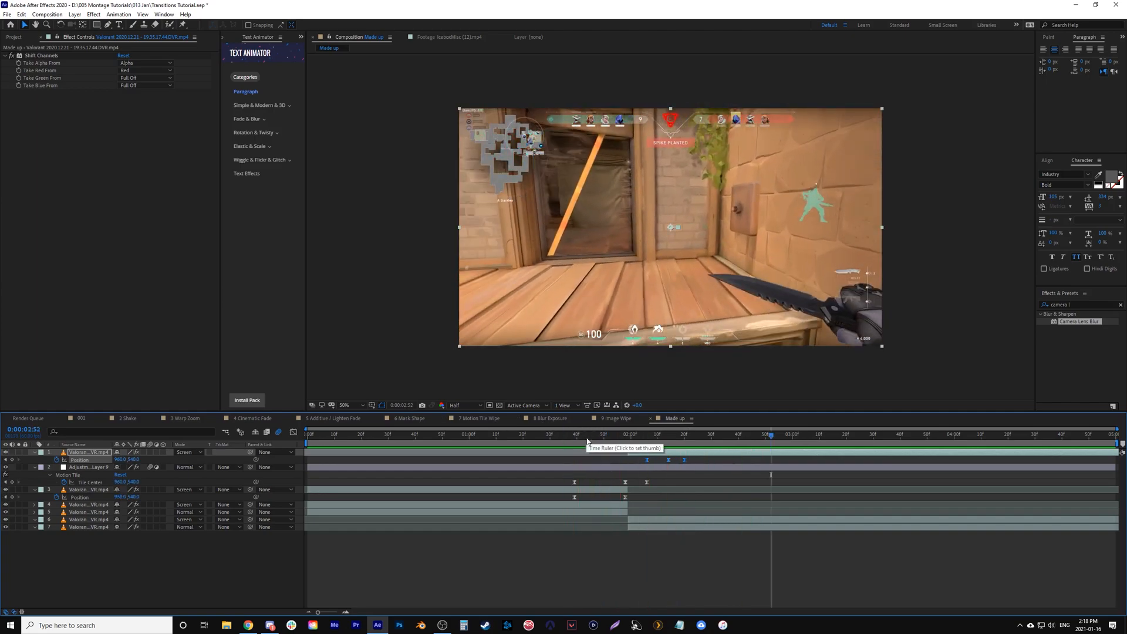
drag(577, 444, 744, 471)
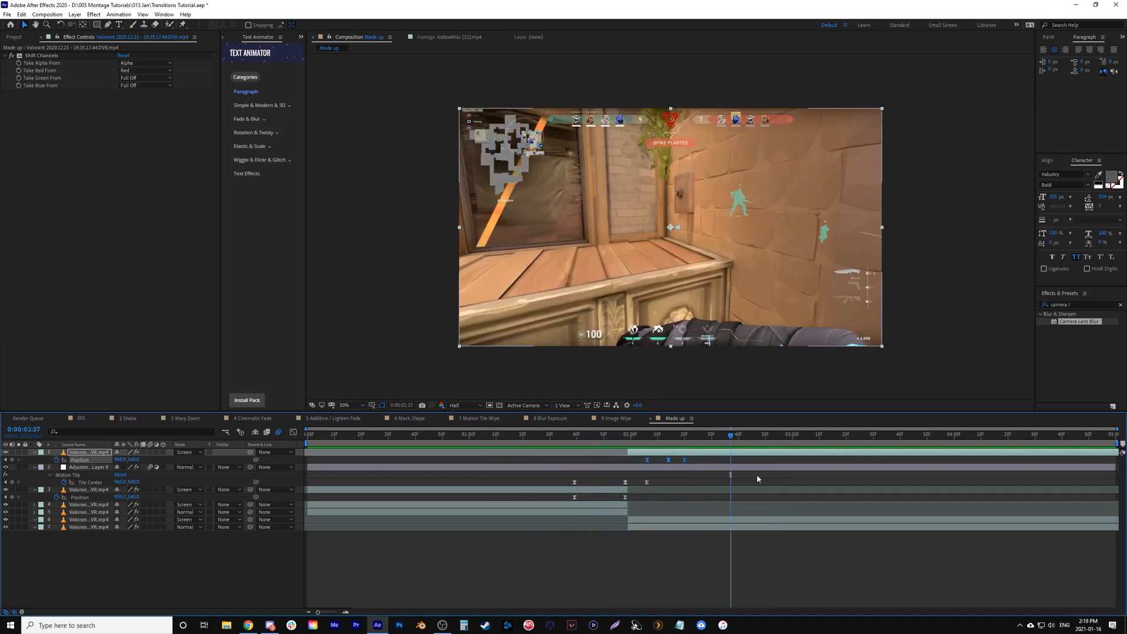